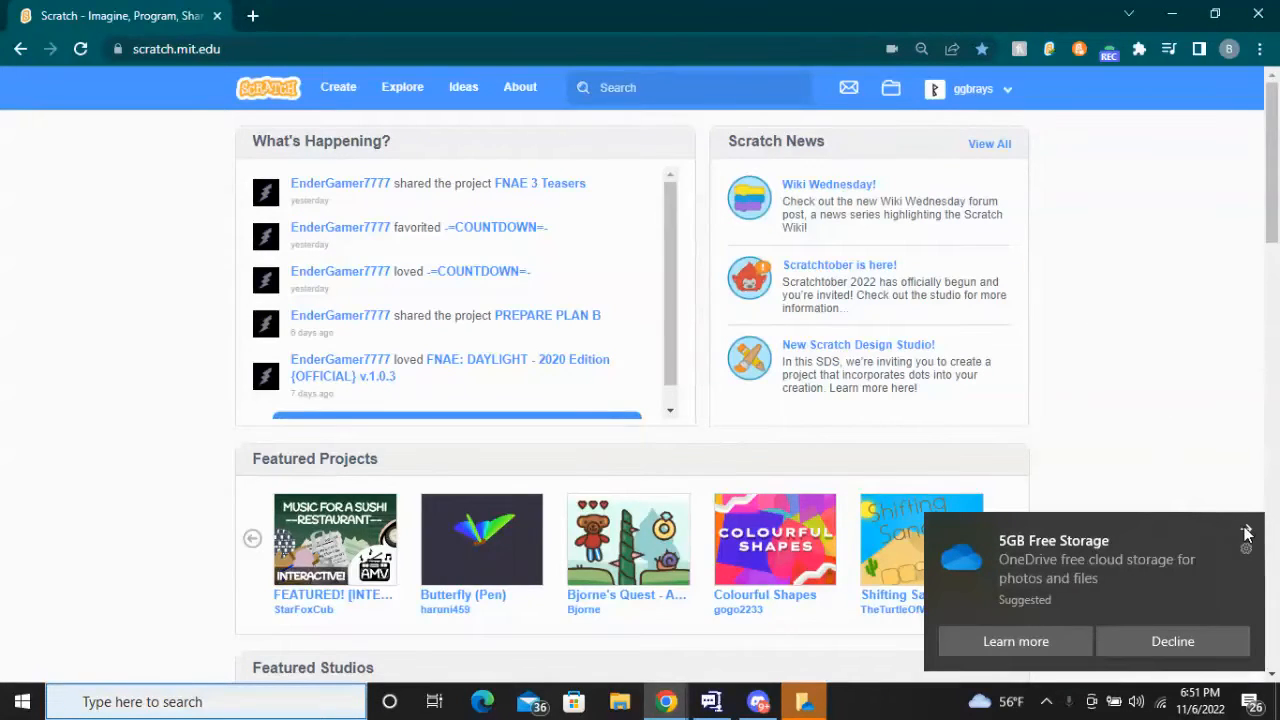
Step: Dismiss the OneDrive storage notification and close the open WinZip, Discord and Microsoft OneDrive windows
{"action": "left_click", "coordinate": [1249, 528]}
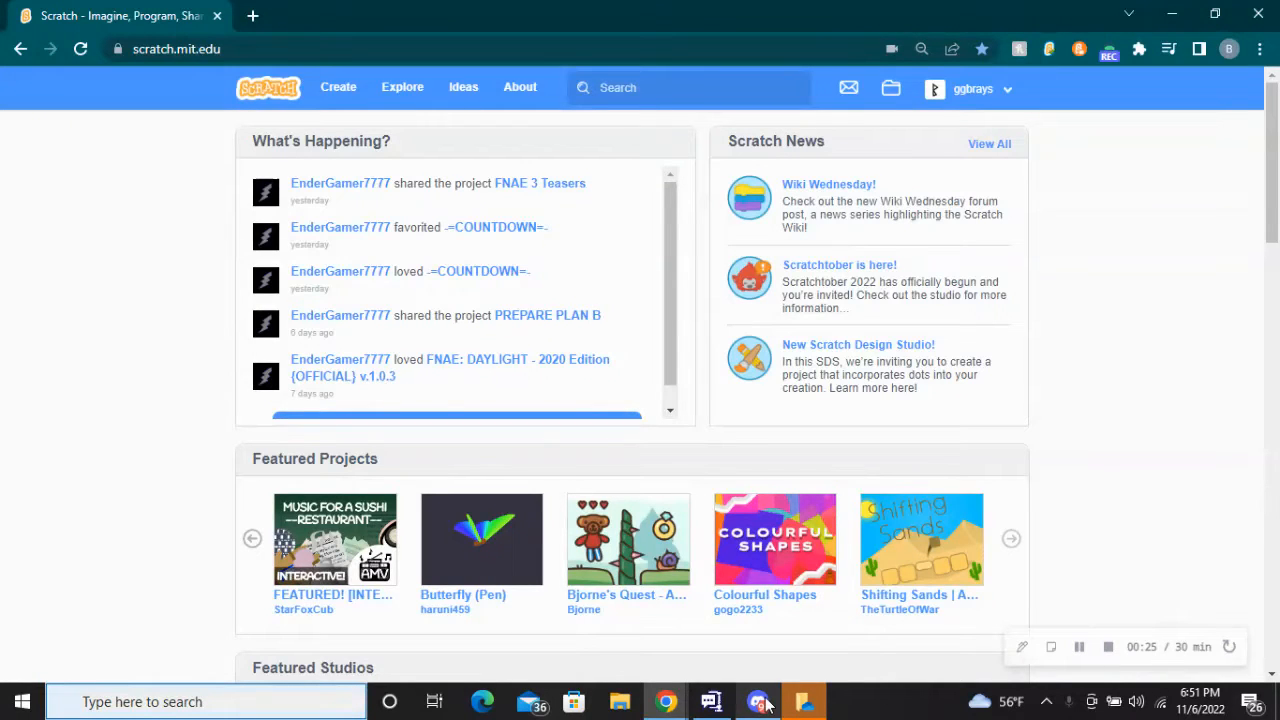
{"action": "mouse_move", "coordinate": [711, 702]}
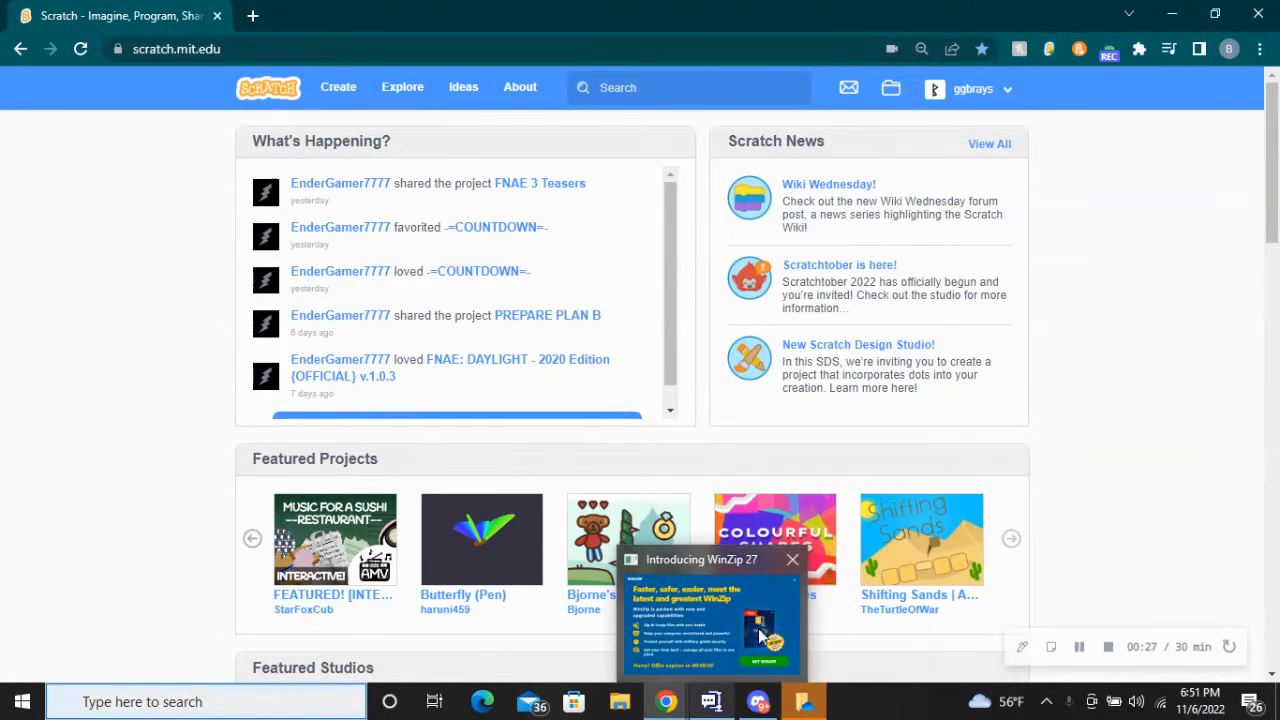
{"action": "left_click", "coordinate": [793, 568]}
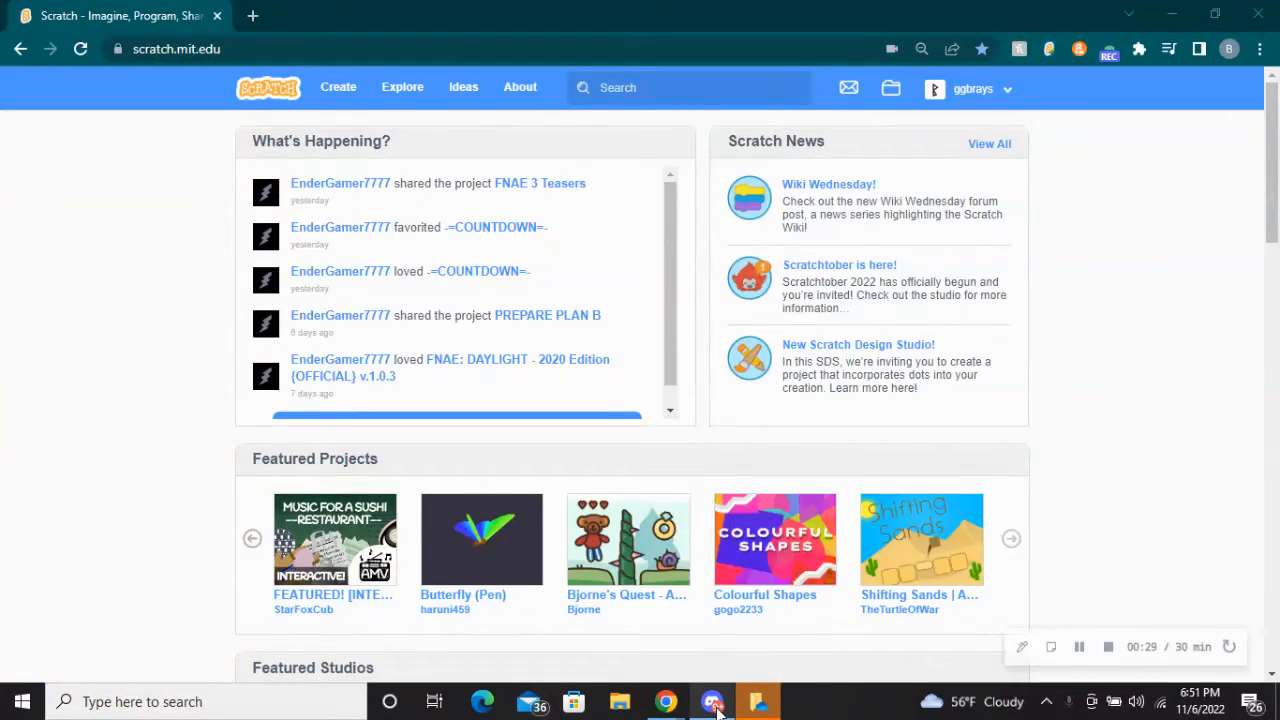
{"action": "mouse_move", "coordinate": [716, 710]}
{"action": "left_click", "coordinate": [797, 565]}
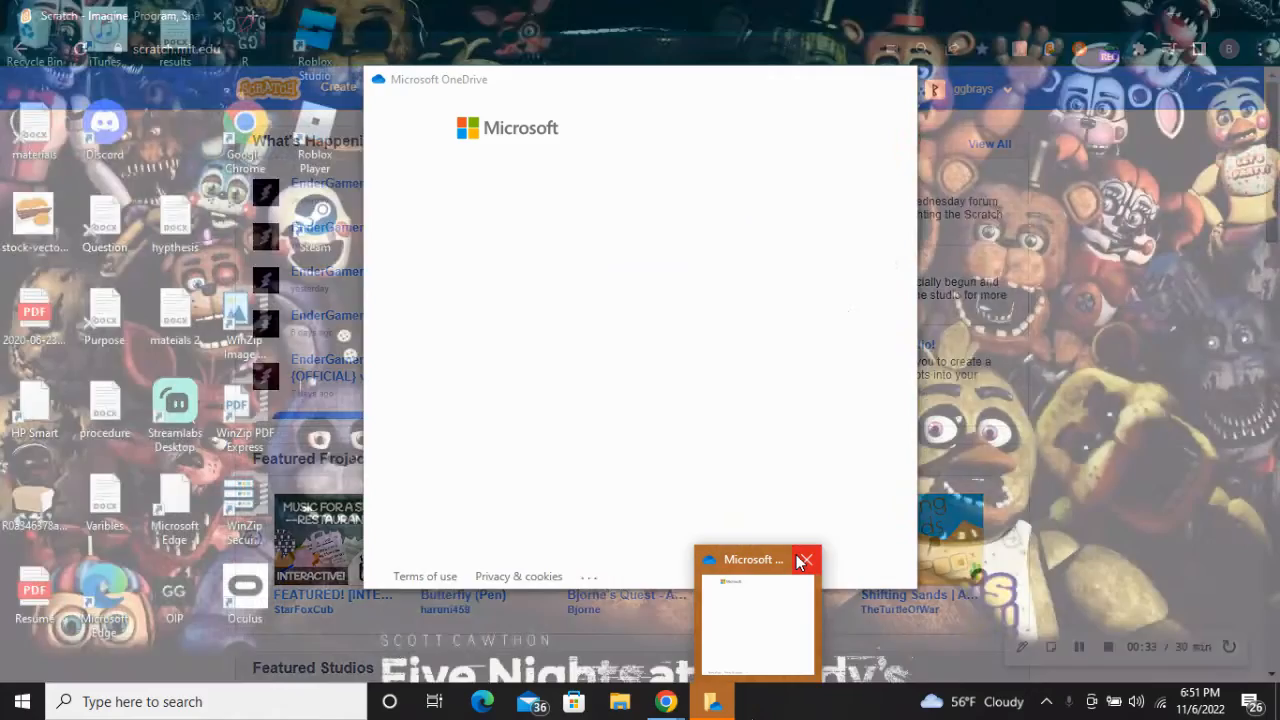
{"action": "left_click", "coordinate": [806, 560]}
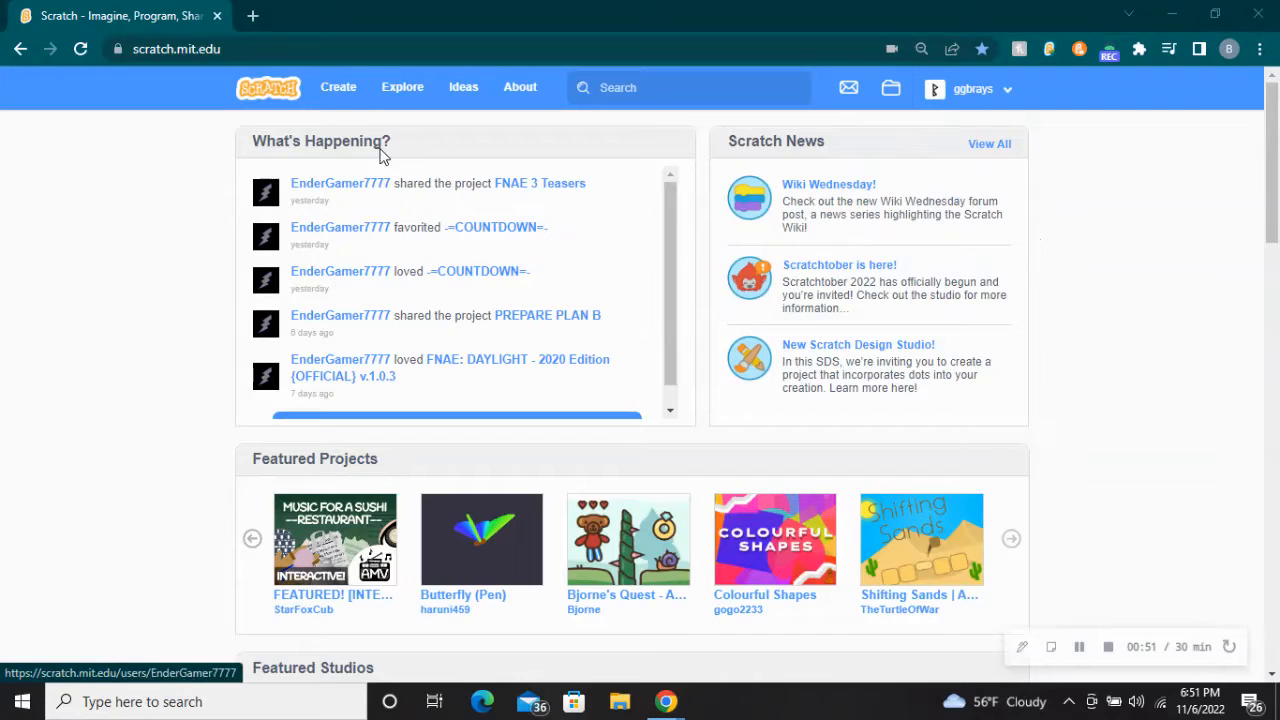
Step: Create a new Scratch project and name it "One Night at Scratchys"
{"action": "left_click", "coordinate": [335, 86]}
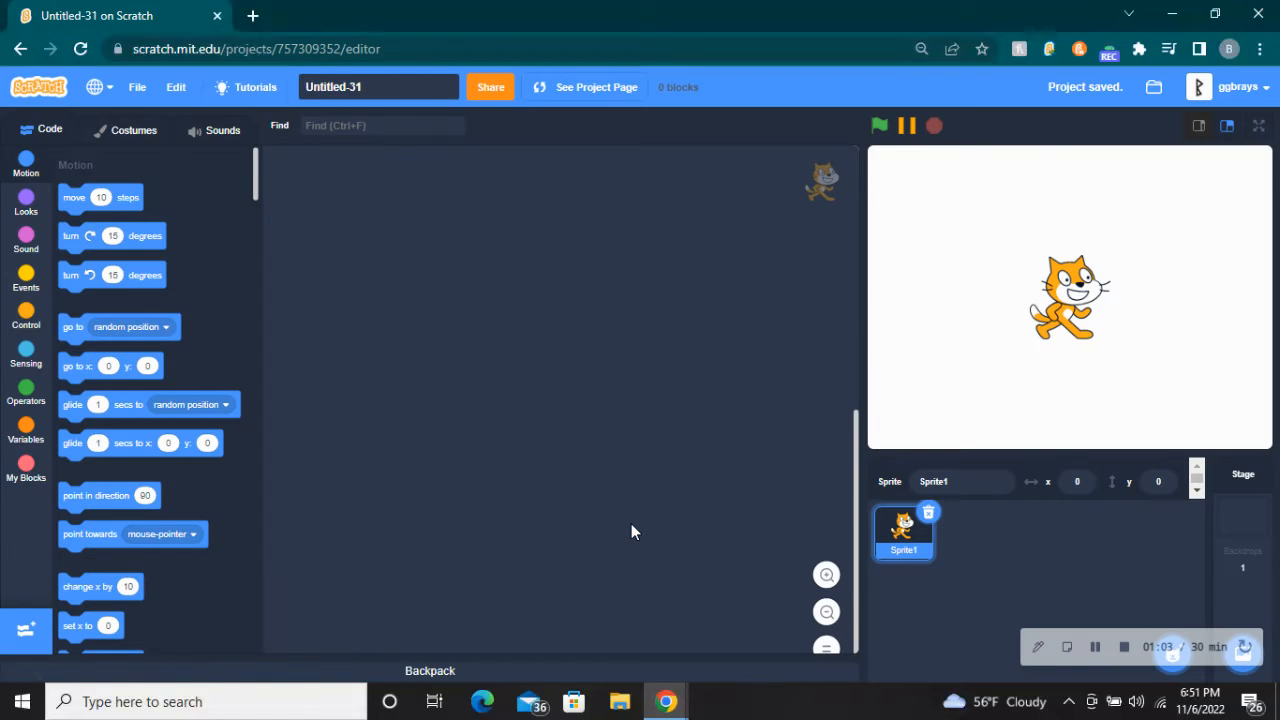
{"action": "left_click", "coordinate": [315, 92]}
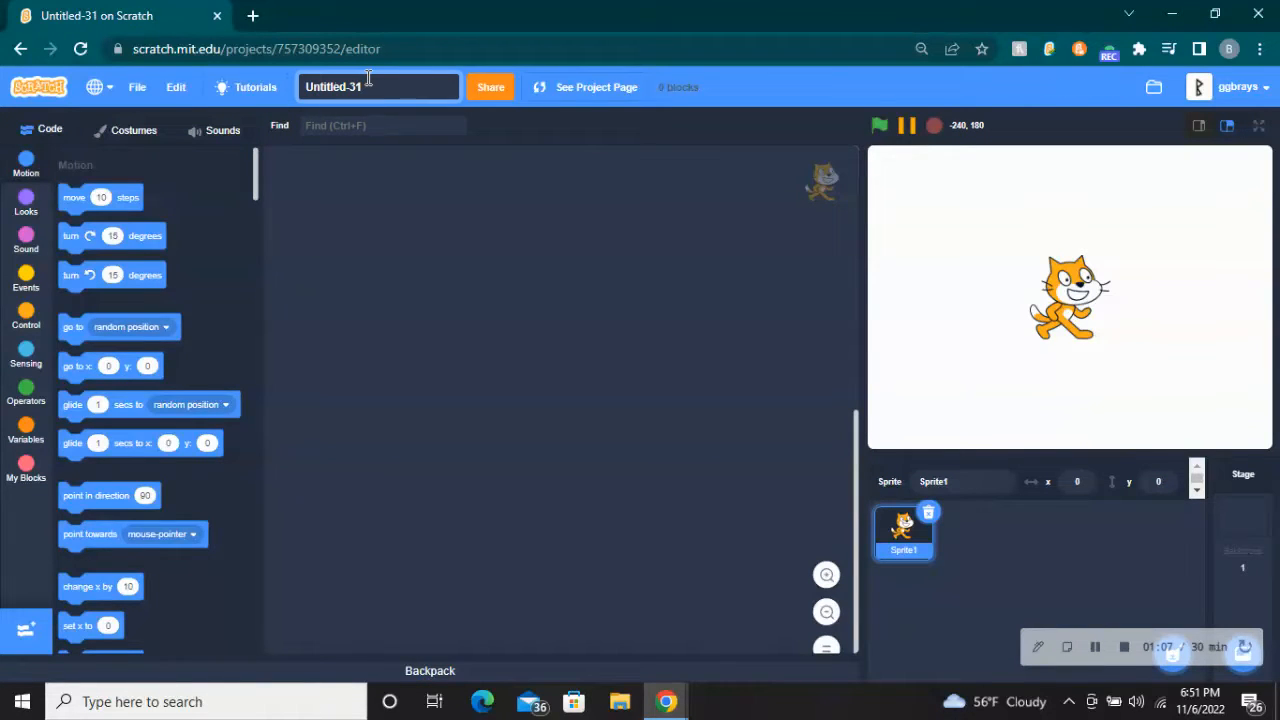
{"action": "key", "text": "BackSpace"}
{"action": "type", "text": "O"}
{"action": "type", "text": "ne Night at Scratchys"}
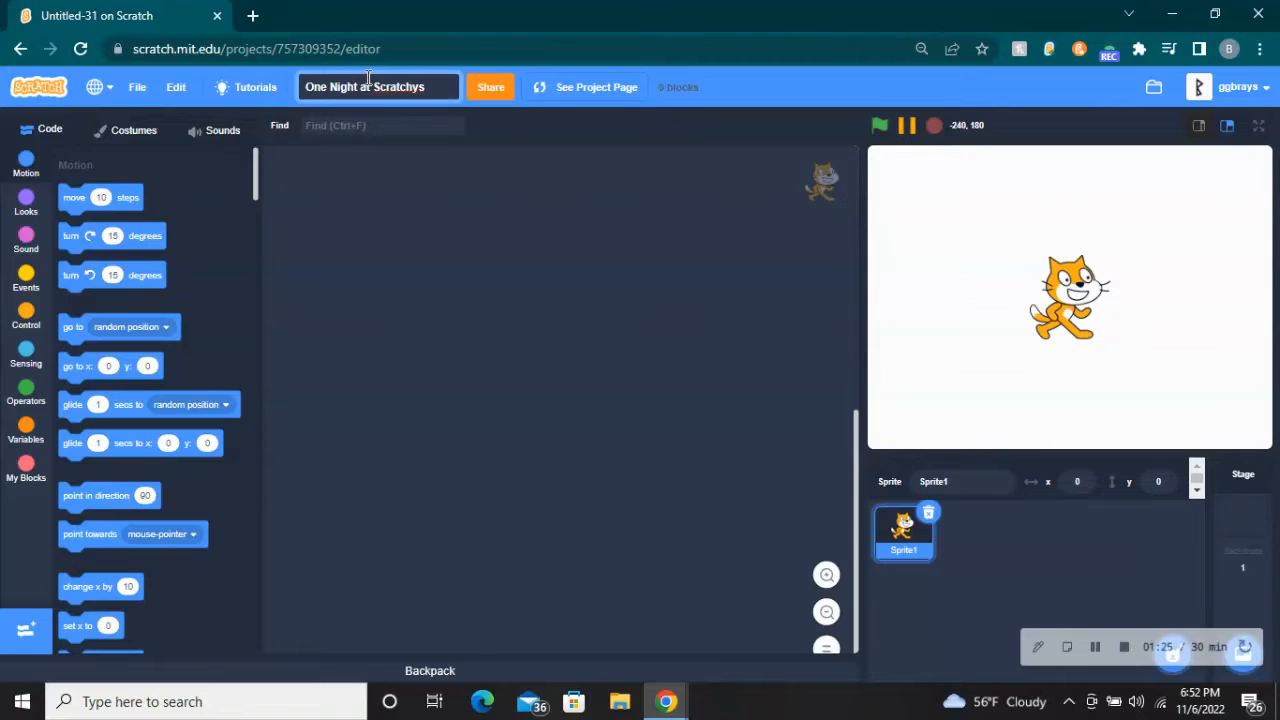
{"action": "left_click", "coordinate": [983, 529]}
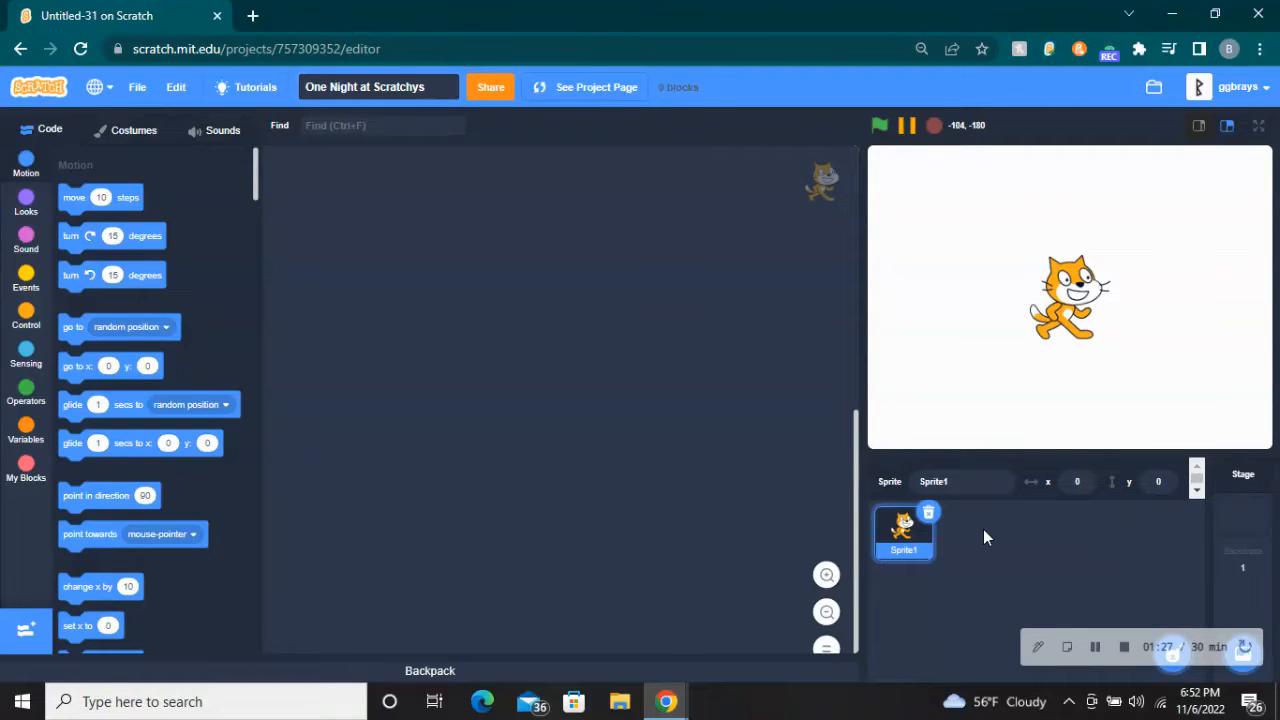
Step: Delete costume2 from the cat sprite
{"action": "left_click", "coordinate": [128, 131]}
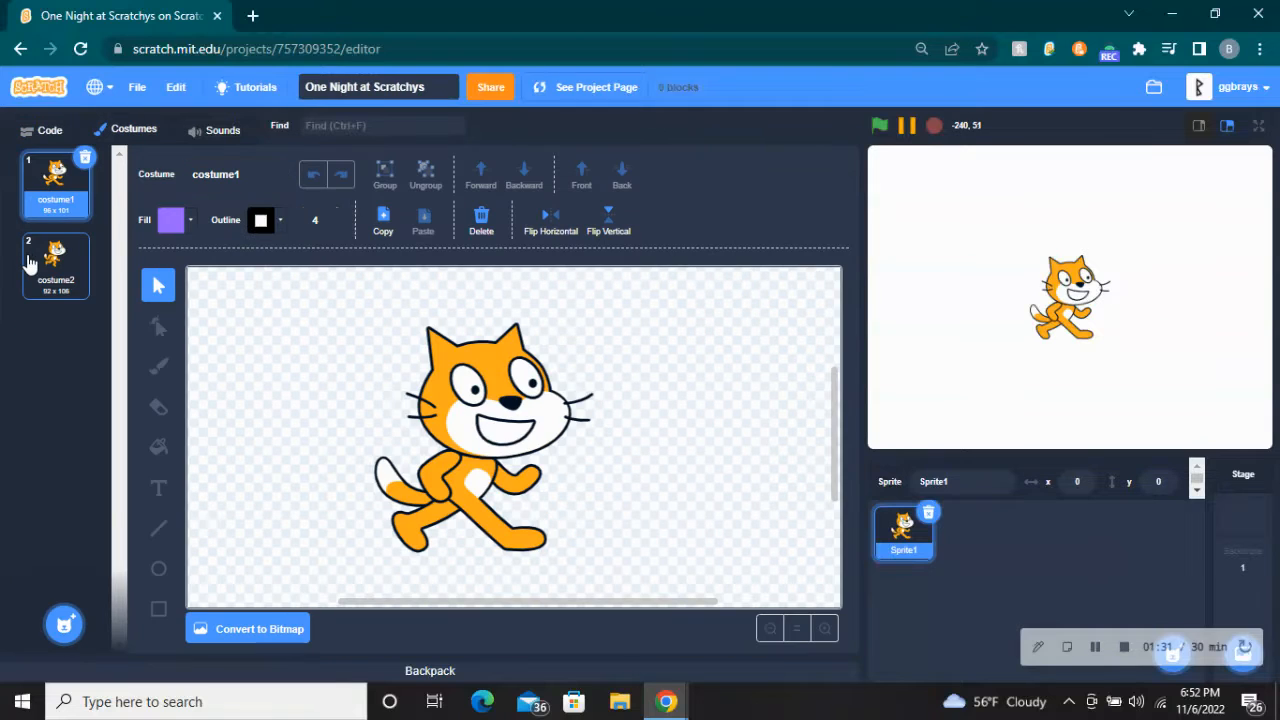
{"action": "left_click", "coordinate": [78, 262]}
{"action": "left_click", "coordinate": [85, 240]}
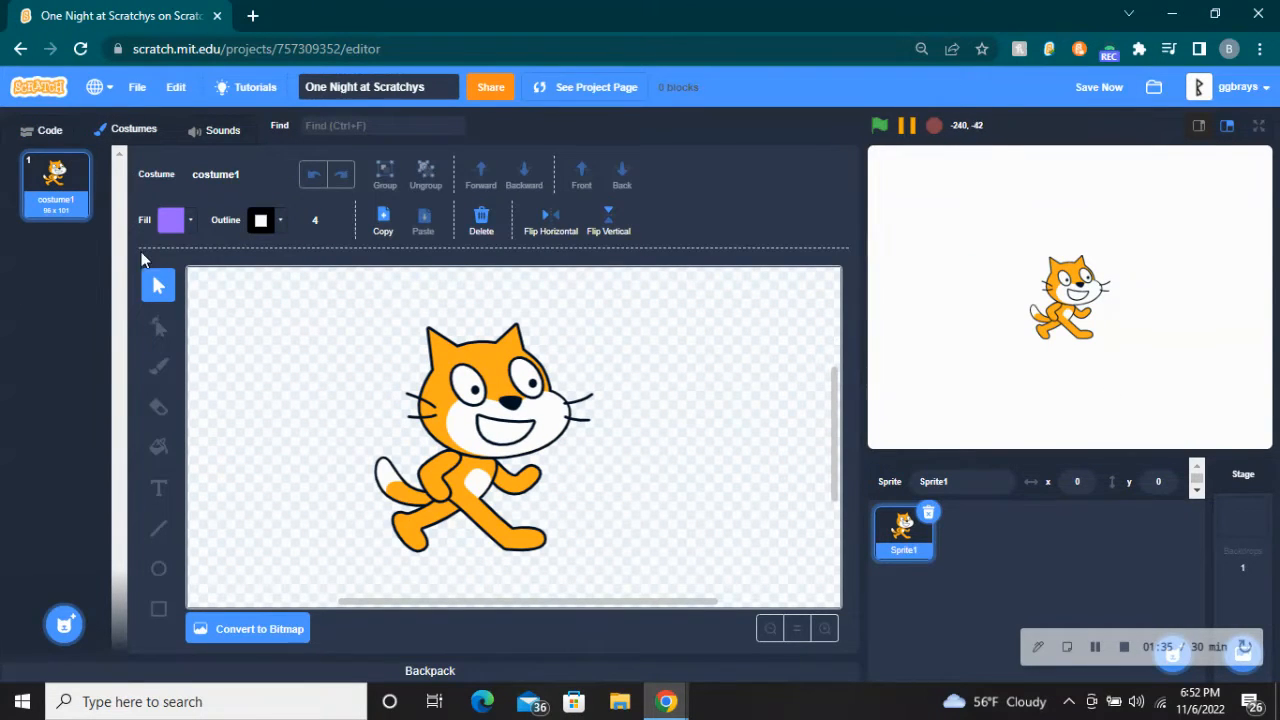
Step: Place a duplicate of the cat sprite at about x -153, y 82 on the stage and clear its costume drawing
{"action": "right_click", "coordinate": [912, 535]}
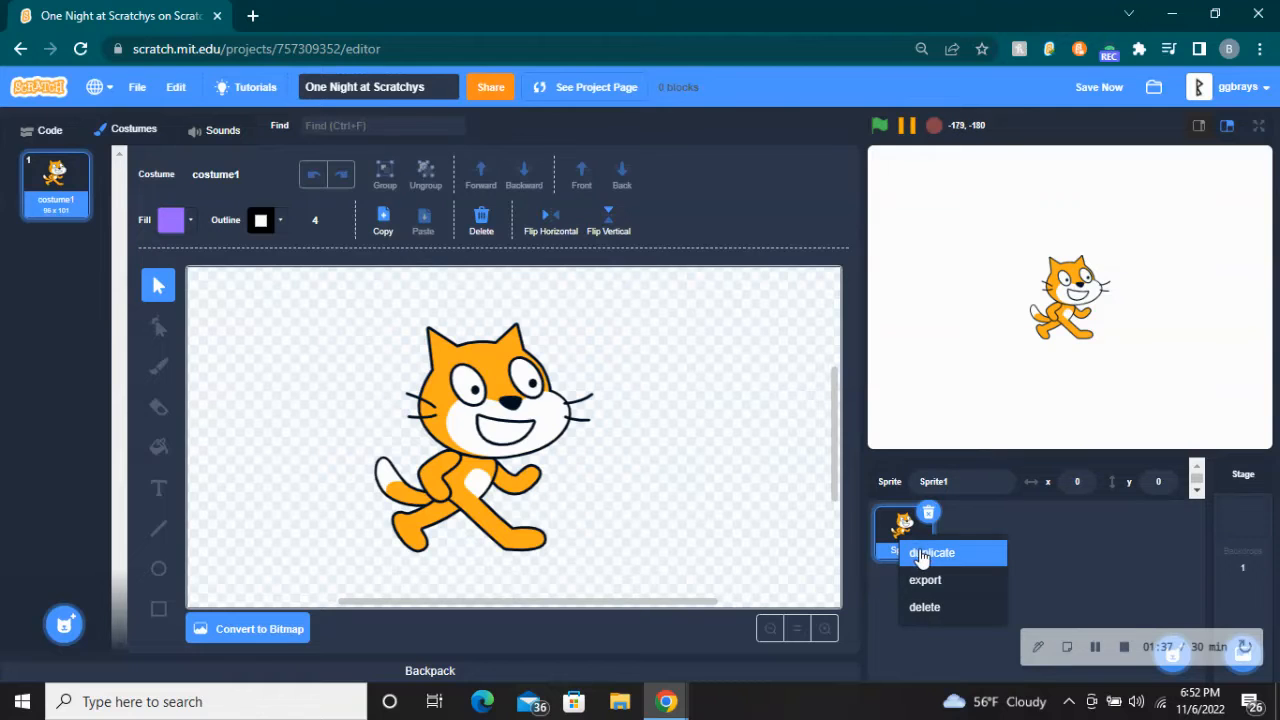
{"action": "left_click", "coordinate": [920, 552]}
{"action": "left_click_drag", "start_coordinate": [995, 286], "coordinate": [930, 219]}
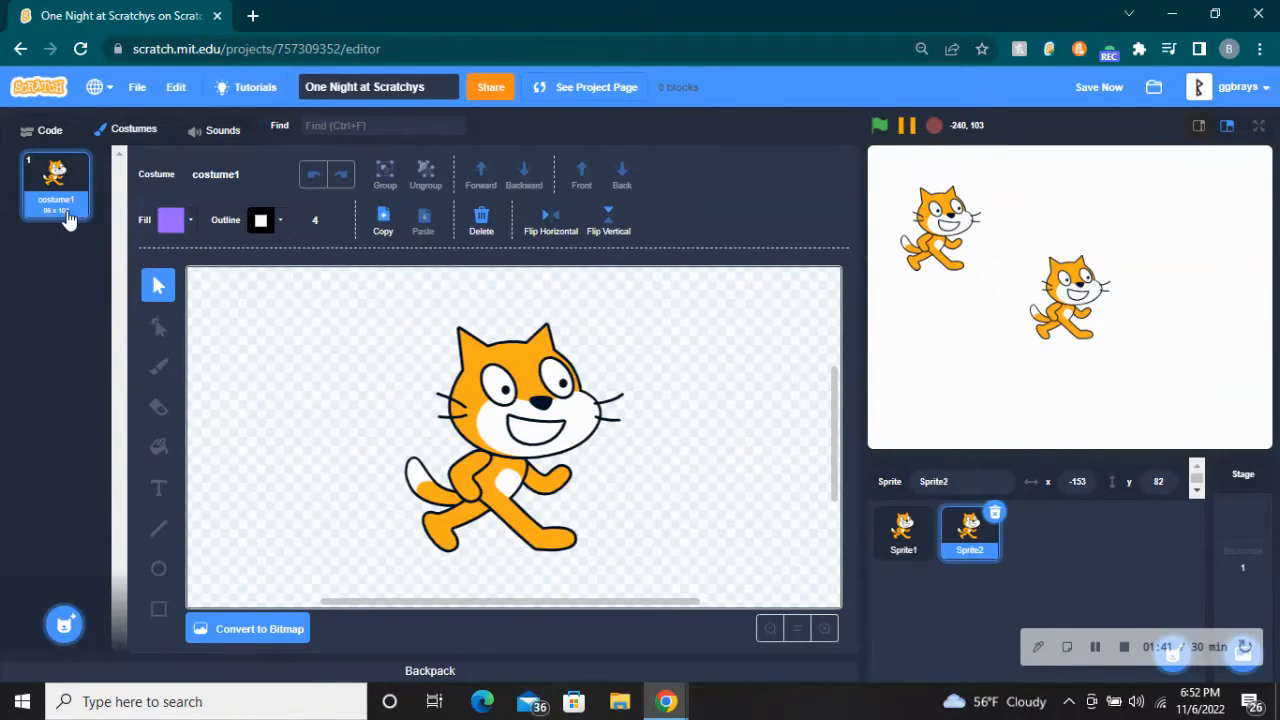
{"action": "left_click", "coordinate": [481, 222]}
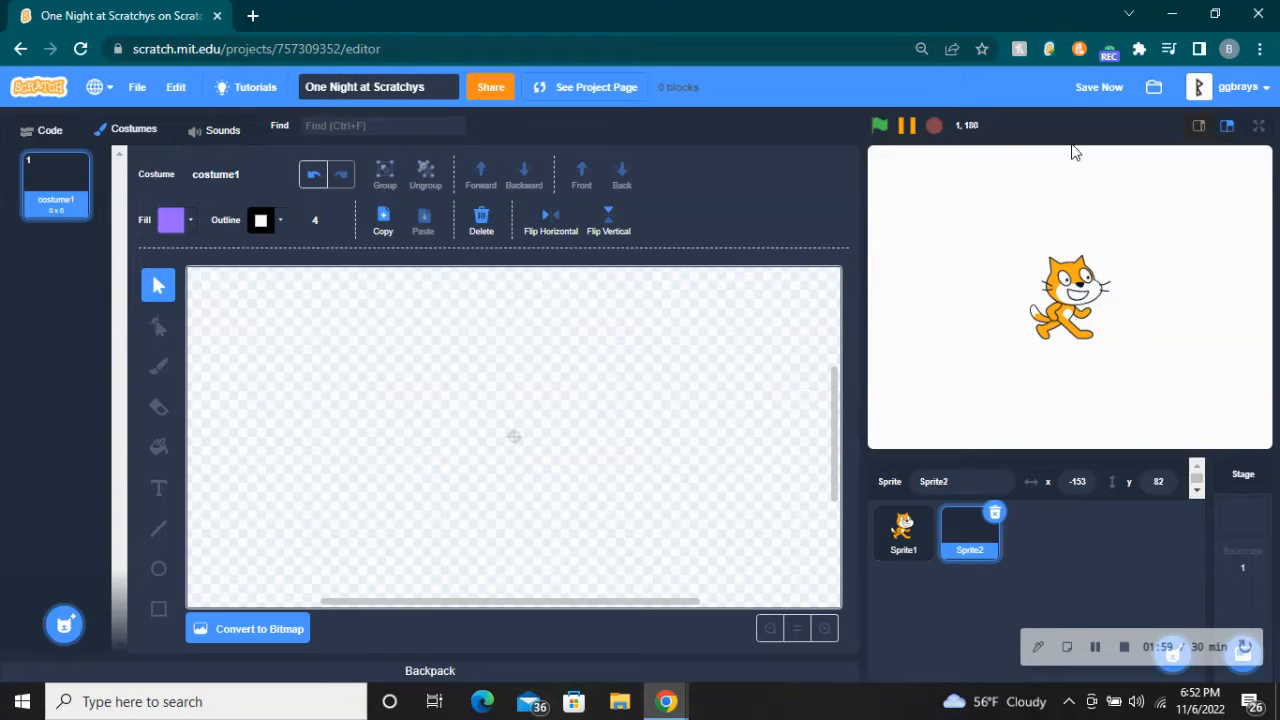
Step: Set the Circle tool's fill to orange with color 11, saturation 100 and brightness 100
{"action": "left_click", "coordinate": [770, 628]}
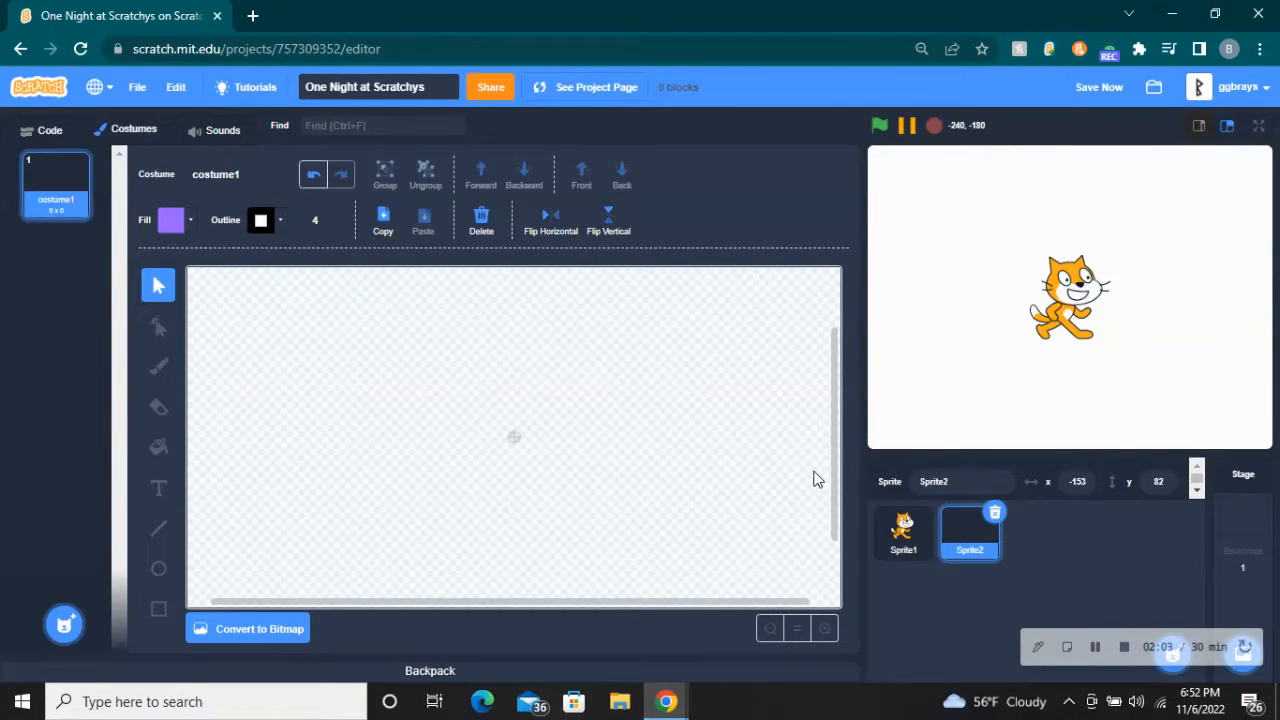
{"action": "left_click_drag", "start_coordinate": [836, 466], "coordinate": [833, 403]}
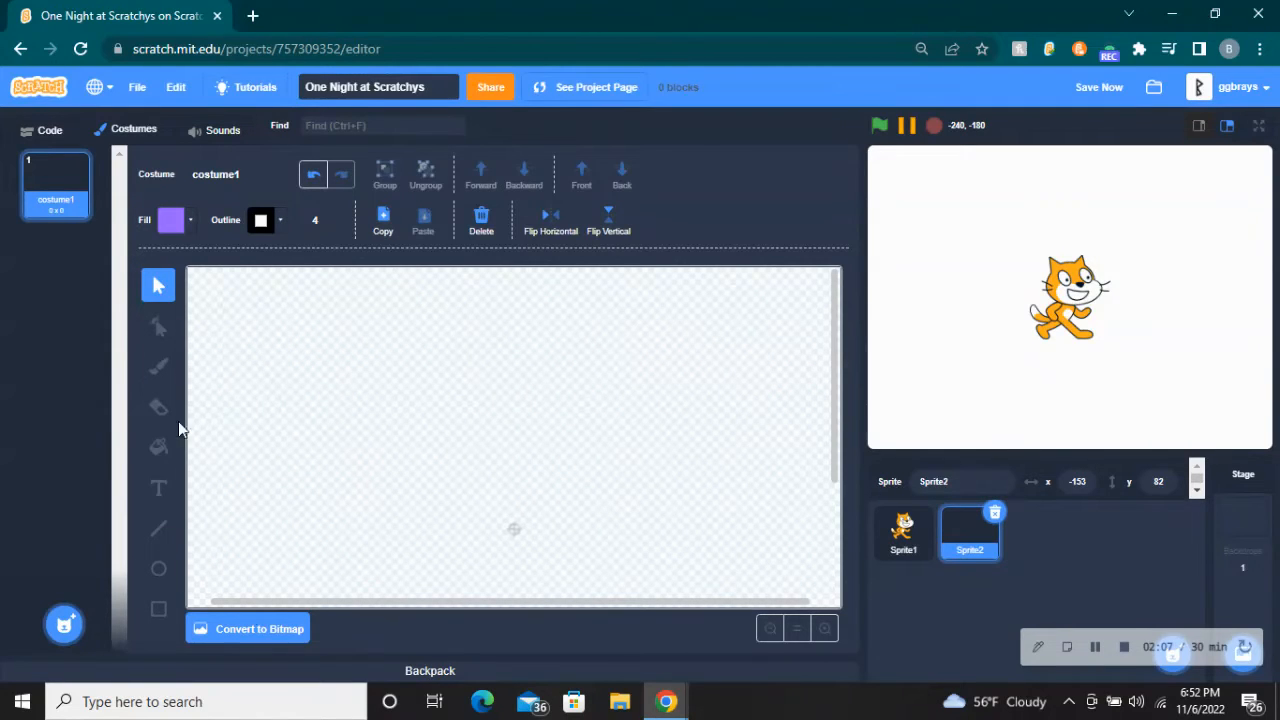
{"action": "left_click", "coordinate": [158, 566]}
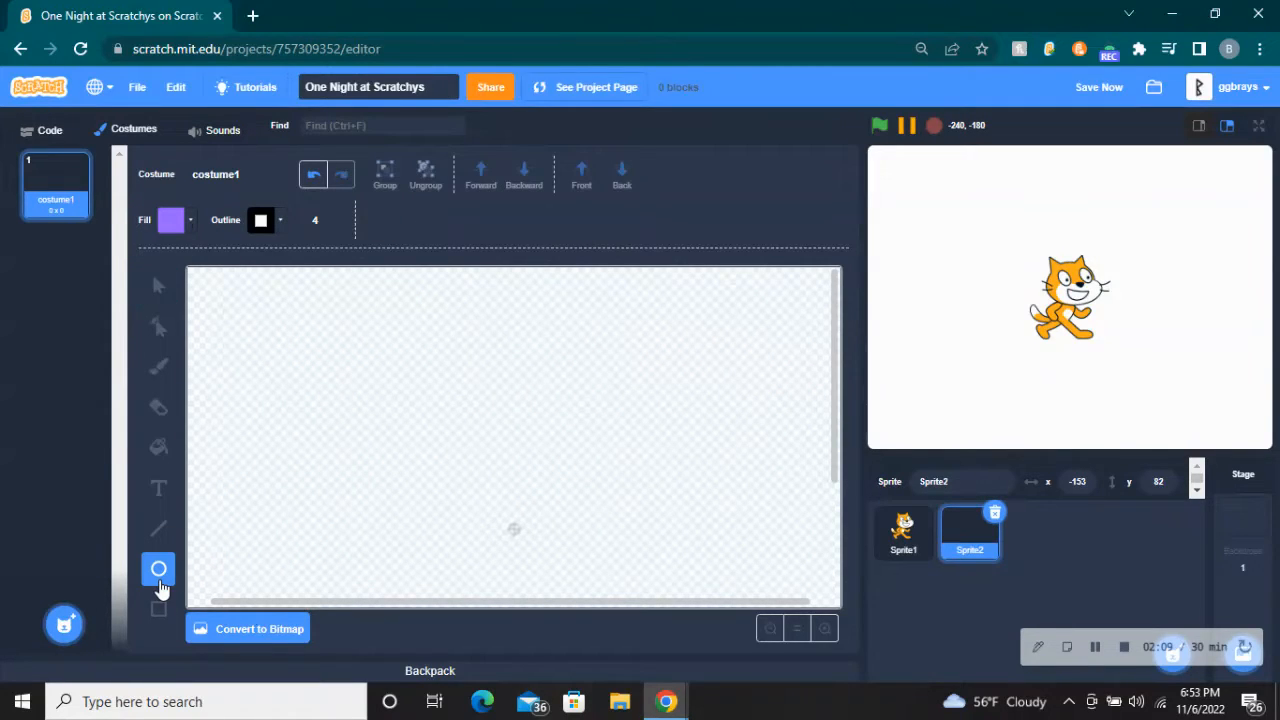
{"action": "left_click", "coordinate": [188, 222]}
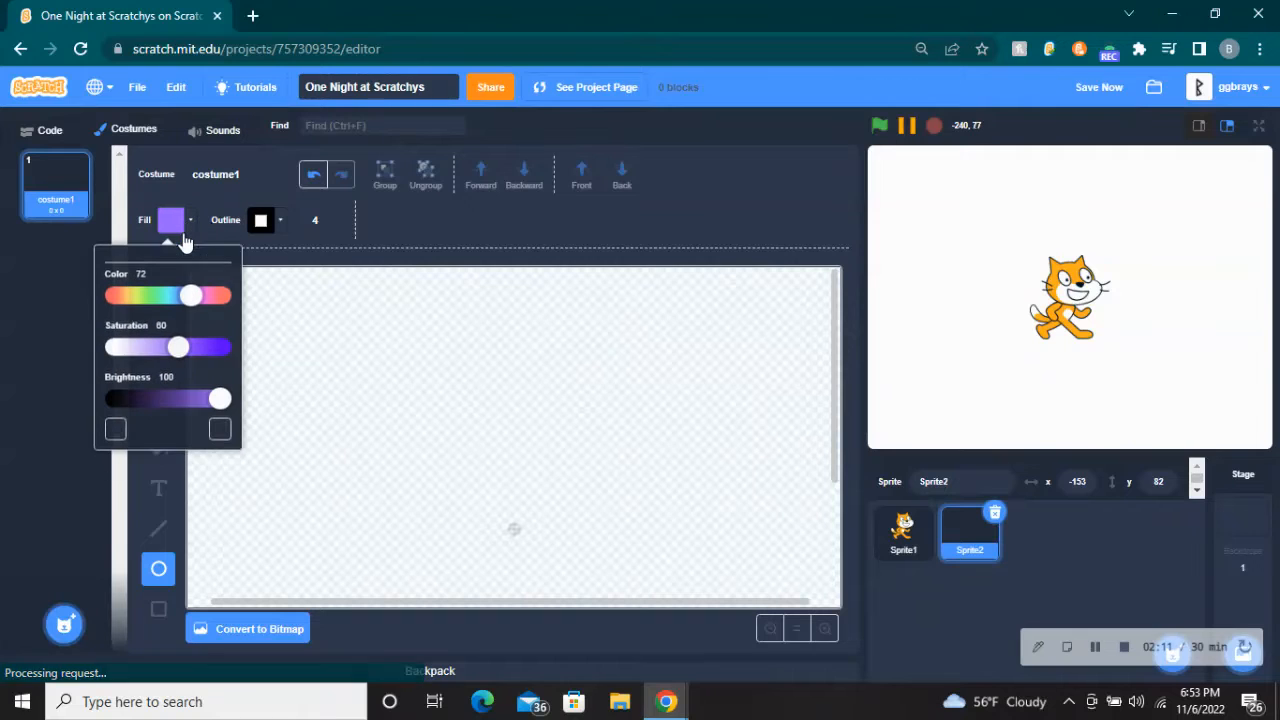
{"action": "left_click", "coordinate": [135, 313]}
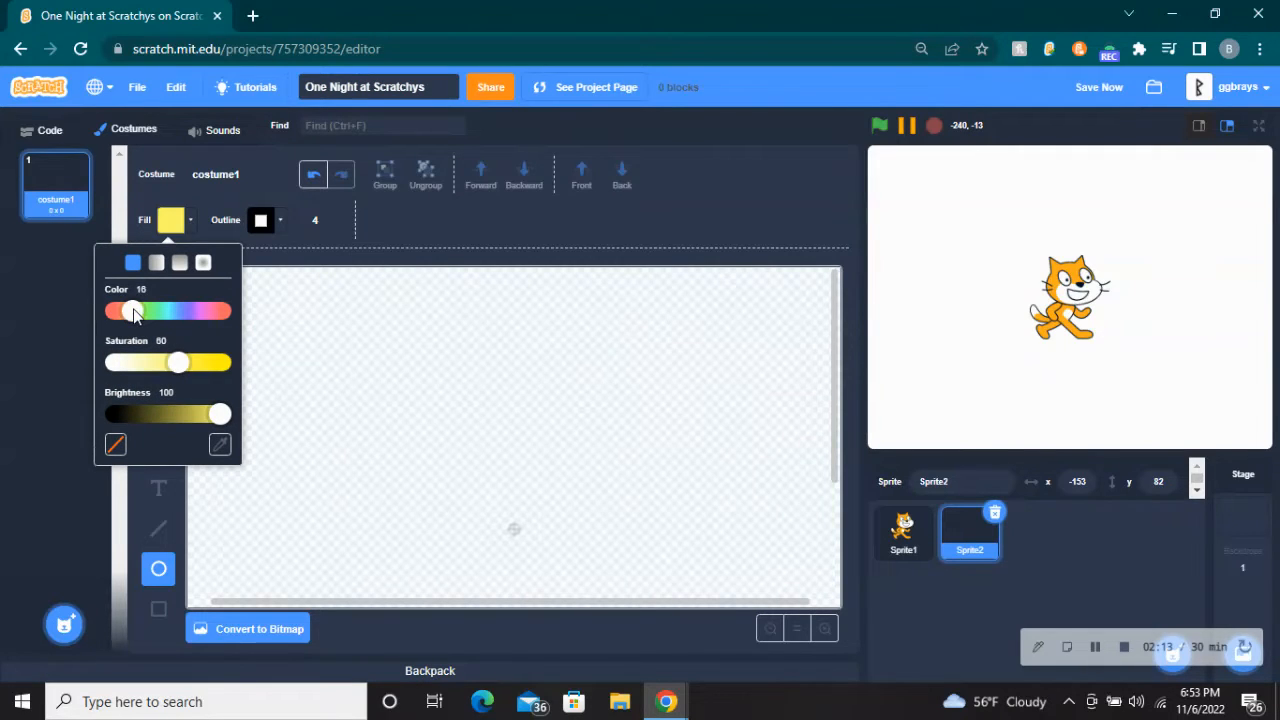
{"action": "left_click_drag", "start_coordinate": [193, 363], "coordinate": [240, 369]}
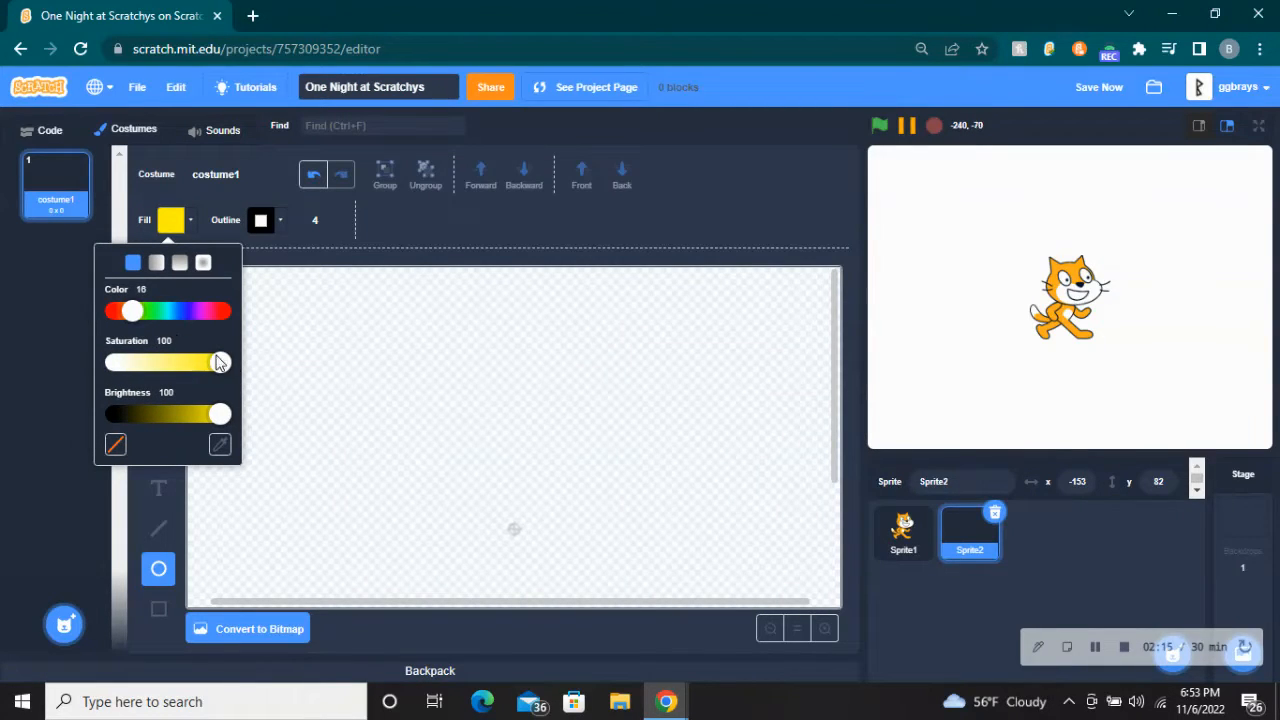
{"action": "left_click", "coordinate": [131, 311]}
{"action": "left_click_drag", "start_coordinate": [131, 313], "coordinate": [134, 316]}
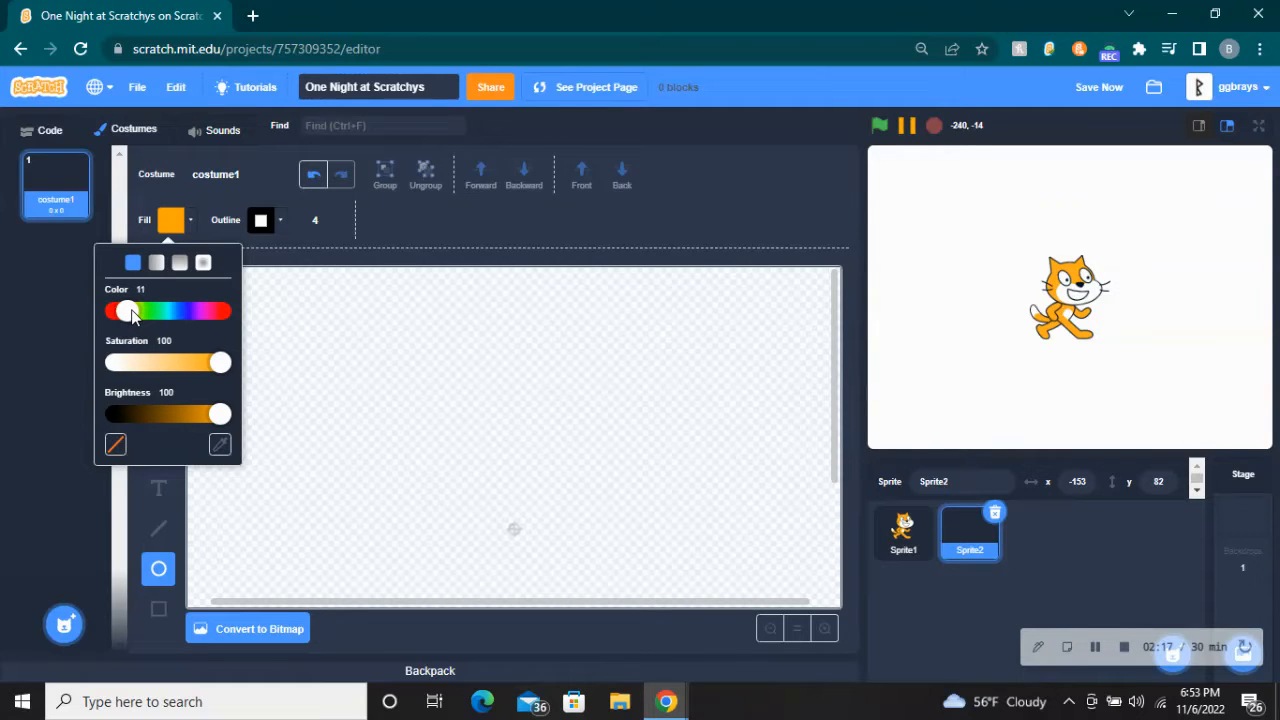
Step: Draw an orange ellipse about 83 x 91 in size, centred above the middle mark of the blank costume
{"action": "mouse_move", "coordinate": [381, 325]}
{"action": "left_mouse_down"}
{"action": "mouse_move", "coordinate": [489, 400]}
{"action": "mouse_move", "coordinate": [505, 428]}
{"action": "mouse_move", "coordinate": [500, 463]}
{"action": "left_mouse_up"}
{"action": "mouse_move", "coordinate": [438, 405]}
{"action": "left_mouse_down"}
{"action": "mouse_move", "coordinate": [527, 404]}
{"action": "mouse_move", "coordinate": [529, 386]}
{"action": "mouse_move", "coordinate": [514, 384]}
{"action": "left_mouse_up"}
{"action": "left_click", "coordinate": [611, 489]}
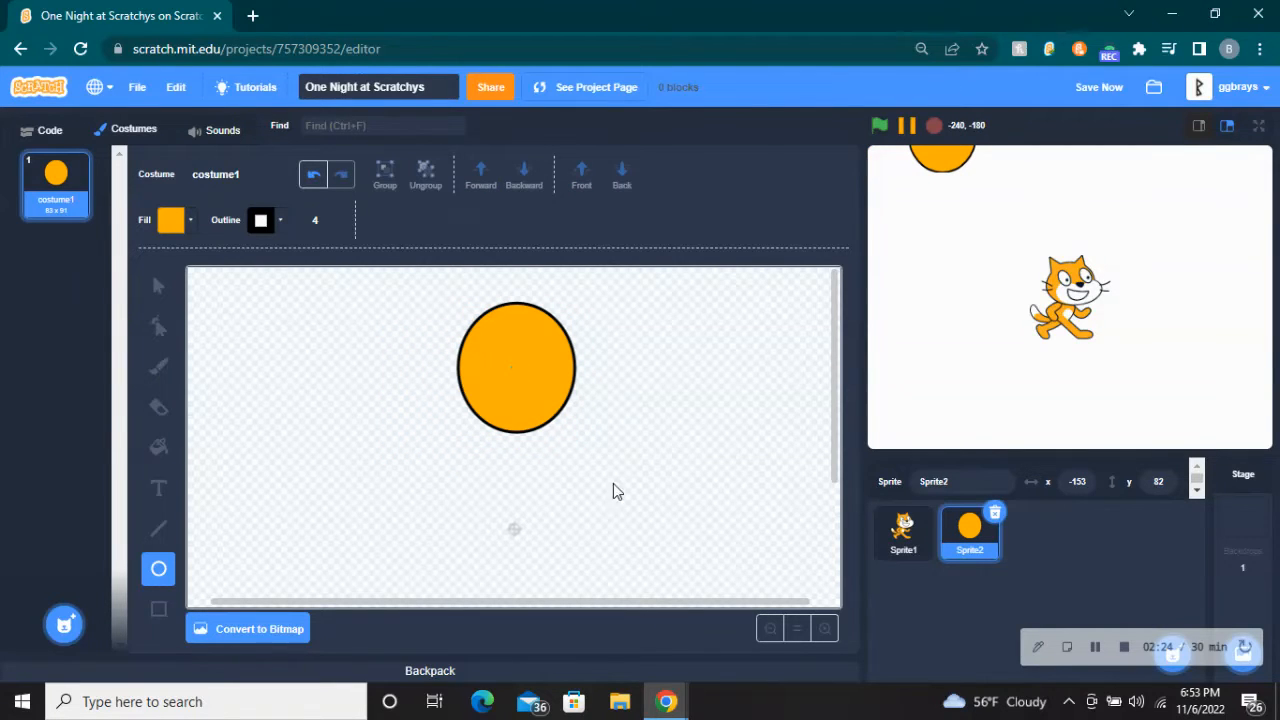
Step: Reshape the ellipse's lower edge with added curve points, forming two pointed corners with a rounded notch between them
{"action": "left_click", "coordinate": [158, 326]}
{"action": "left_click", "coordinate": [472, 396]}
{"action": "left_click", "coordinate": [465, 398]}
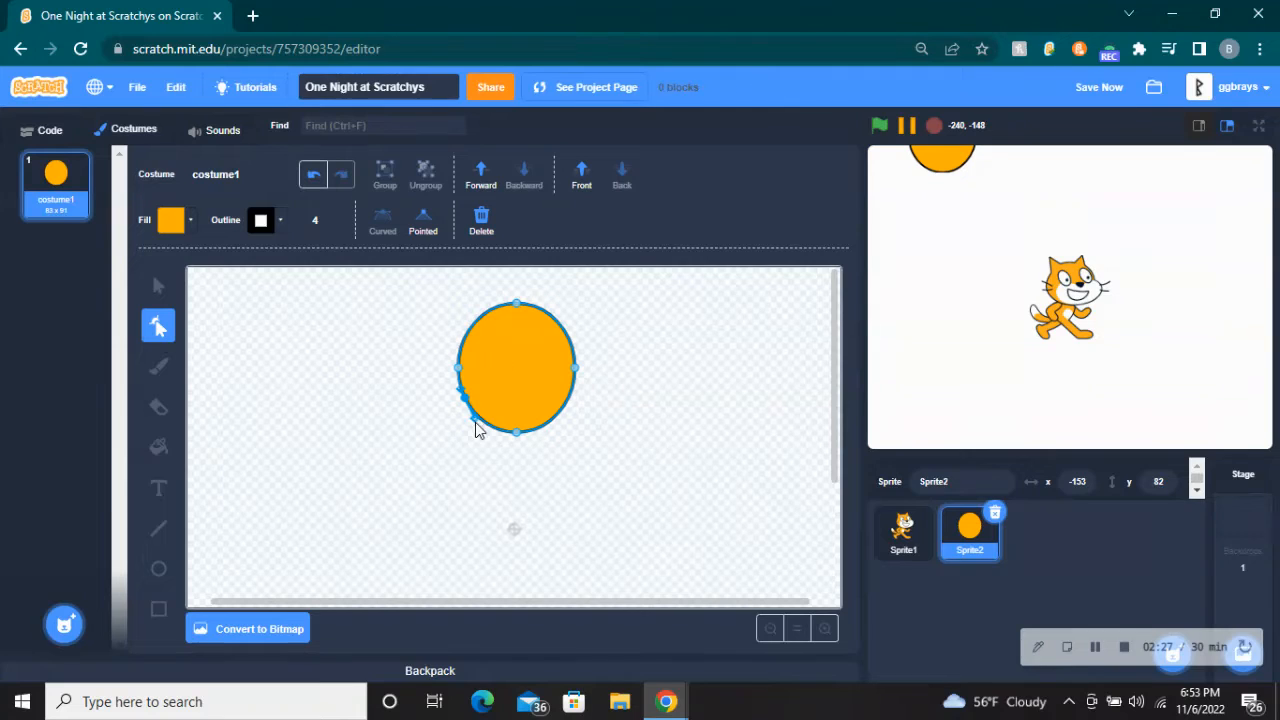
{"action": "left_click", "coordinate": [482, 421]}
{"action": "left_click_drag", "start_coordinate": [484, 417], "coordinate": [552, 419]}
{"action": "left_click", "coordinate": [566, 401]}
{"action": "left_click", "coordinate": [564, 400]}
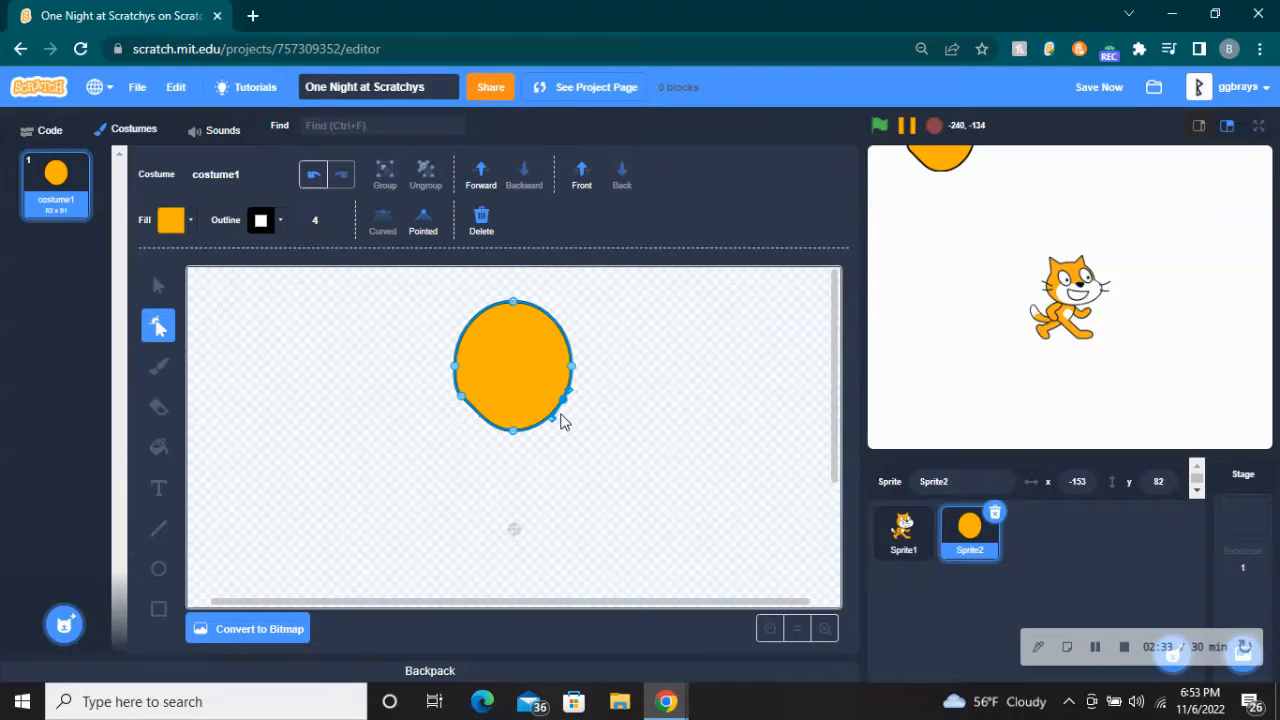
{"action": "left_click_drag", "start_coordinate": [554, 419], "coordinate": [545, 417]}
{"action": "left_click_drag", "start_coordinate": [513, 430], "coordinate": [514, 392]}
{"action": "left_click", "coordinate": [536, 460]}
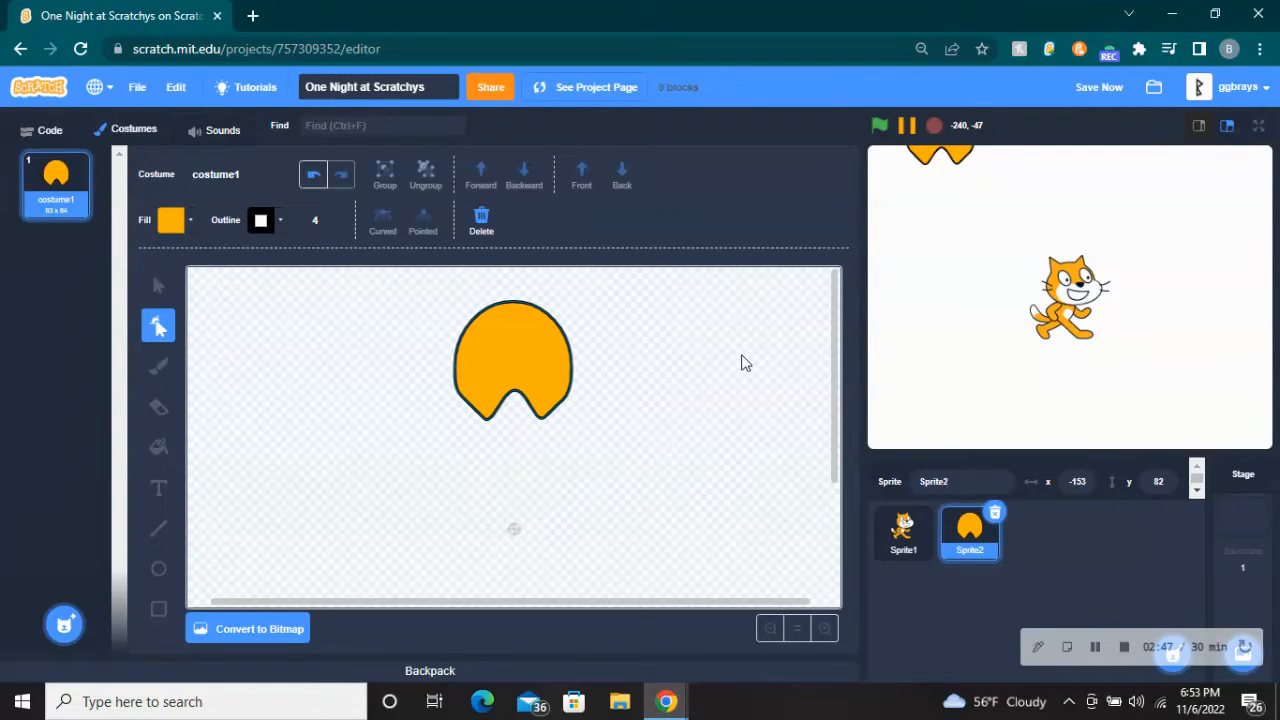
Step: Add curve points on both upper sides of the orange shape to make them more angular, and save the project
{"action": "left_click", "coordinate": [475, 345]}
{"action": "left_click", "coordinate": [462, 331]}
{"action": "left_click", "coordinate": [472, 313]}
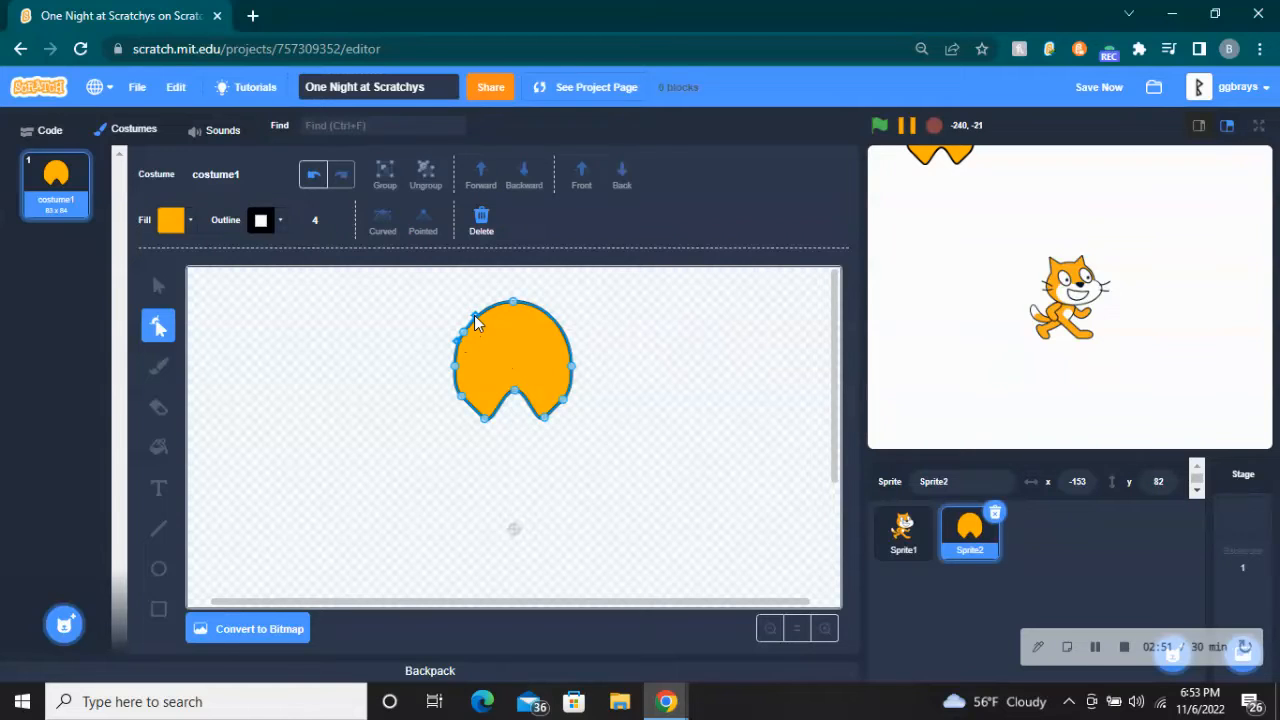
{"action": "left_click", "coordinate": [420, 330]}
{"action": "left_click", "coordinate": [477, 331]}
{"action": "left_click", "coordinate": [463, 332]}
{"action": "left_click", "coordinate": [477, 317]}
{"action": "left_click", "coordinate": [478, 323]}
{"action": "left_click", "coordinate": [557, 330]}
{"action": "left_click_drag", "start_coordinate": [565, 330], "coordinate": [571, 326]}
{"action": "left_click", "coordinate": [604, 377]}
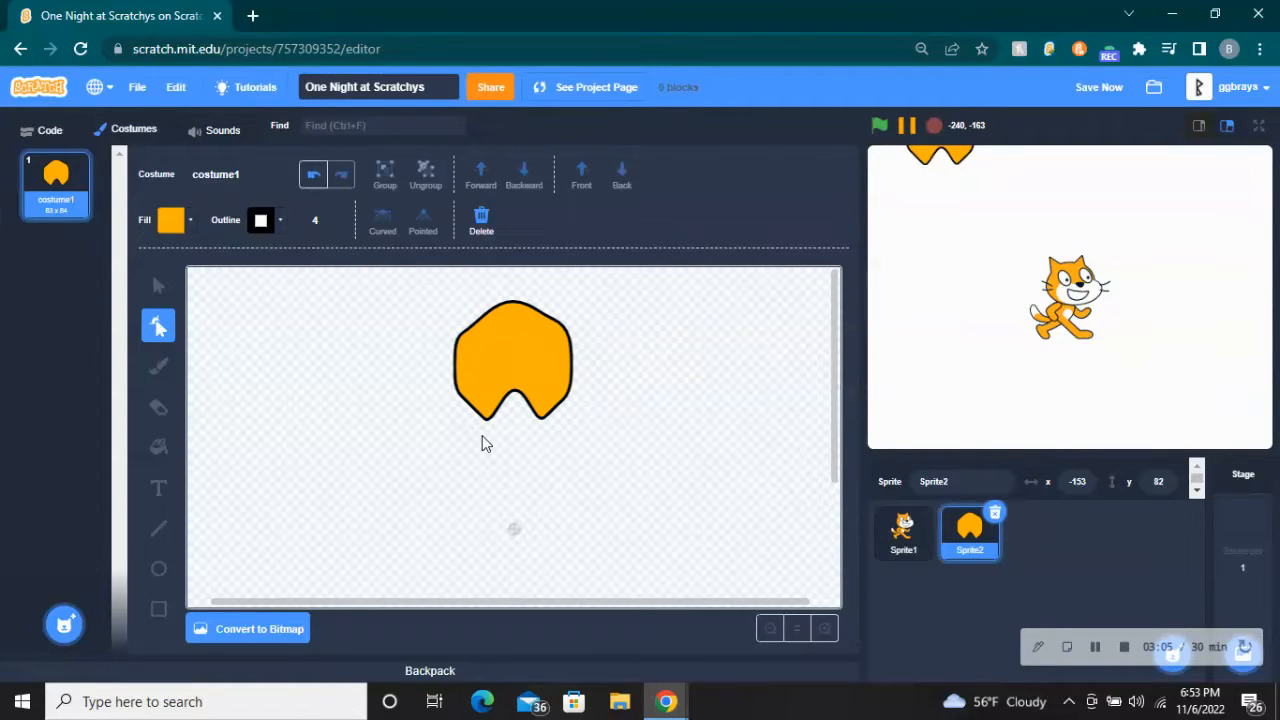
{"action": "left_click", "coordinate": [158, 287]}
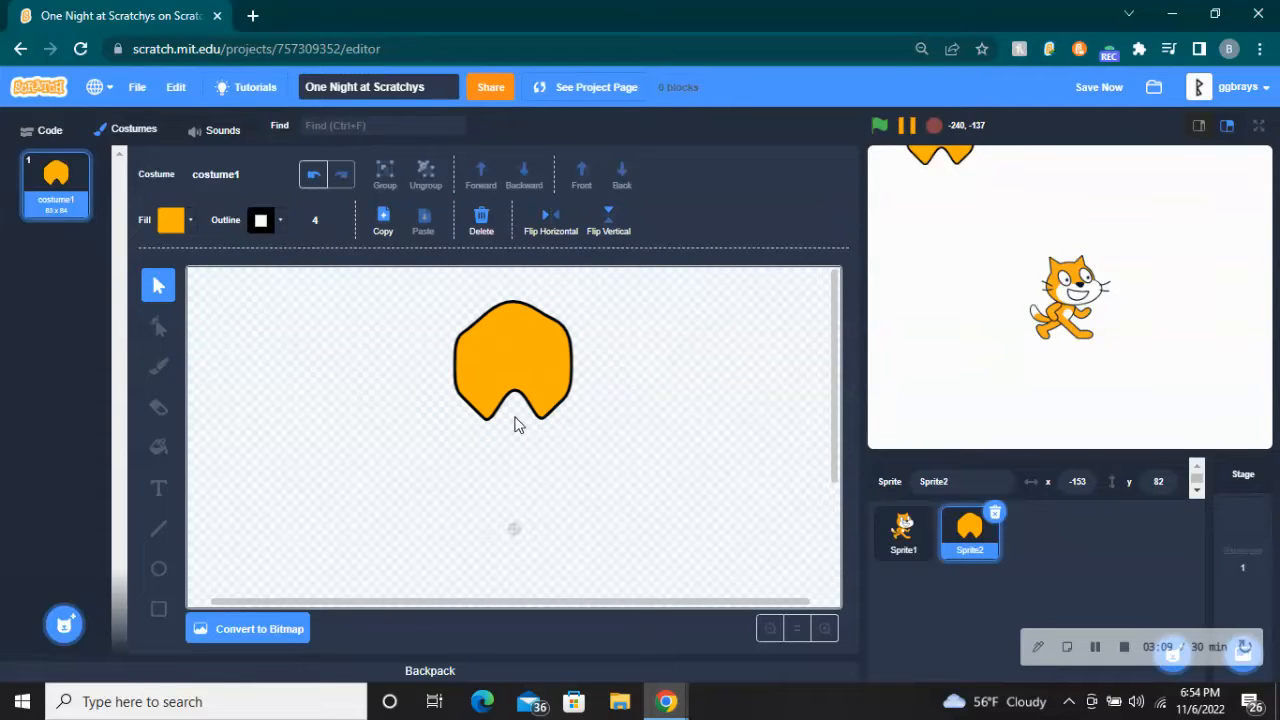
{"action": "left_click", "coordinate": [1099, 87]}
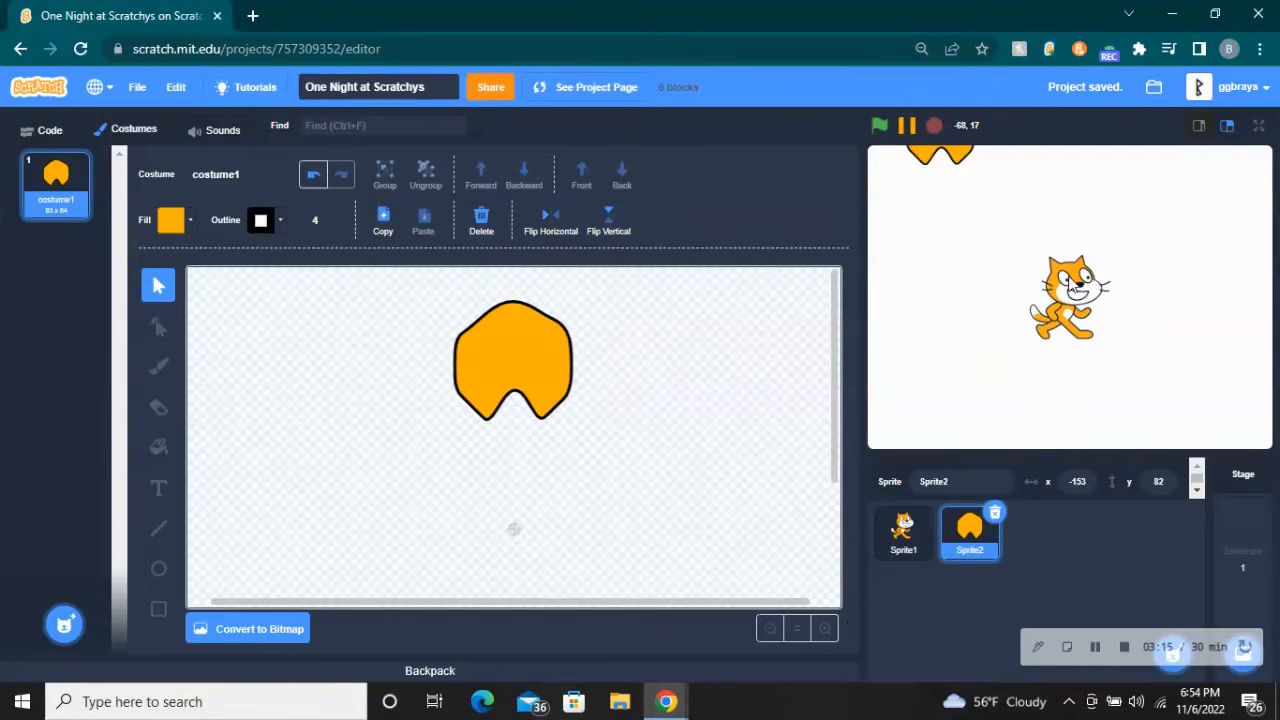
Step: Draw a narrow orange ellipse tilted outward as an ear, overlapping the upper-left edge of the head shape
{"action": "left_click", "coordinate": [824, 628]}
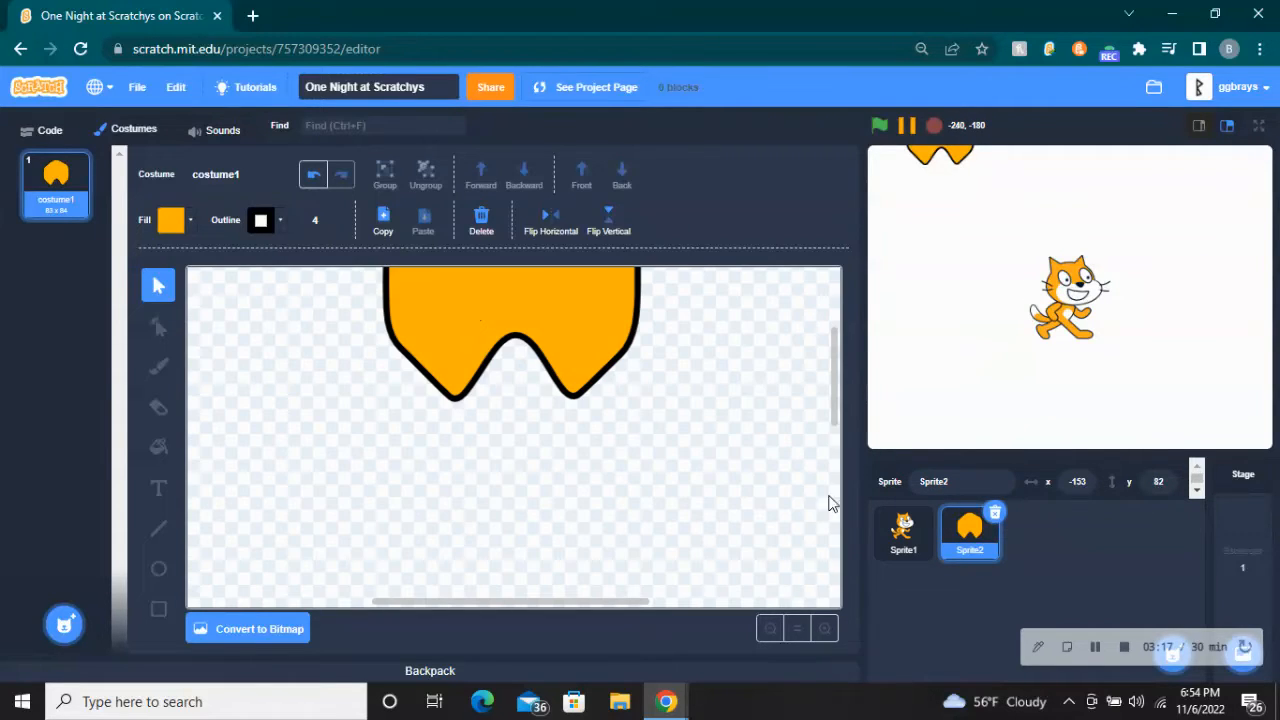
{"action": "left_click_drag", "start_coordinate": [835, 425], "coordinate": [842, 358]}
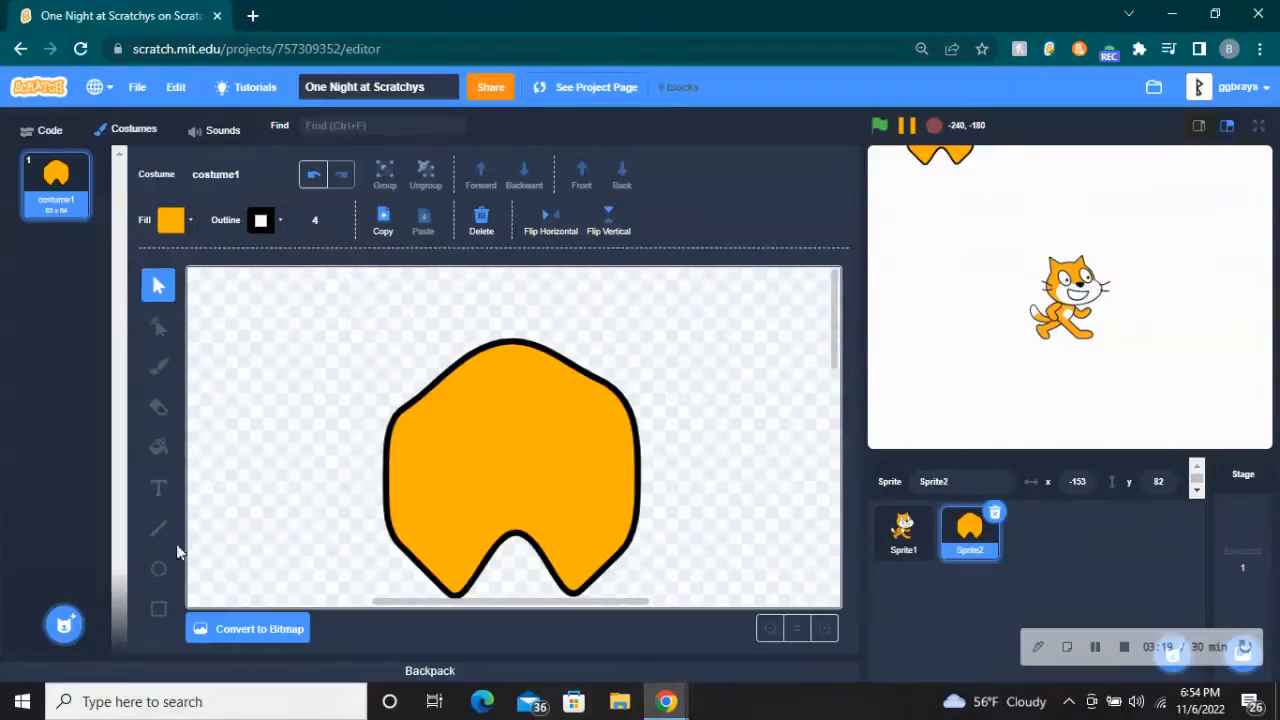
{"action": "left_click", "coordinate": [159, 570]}
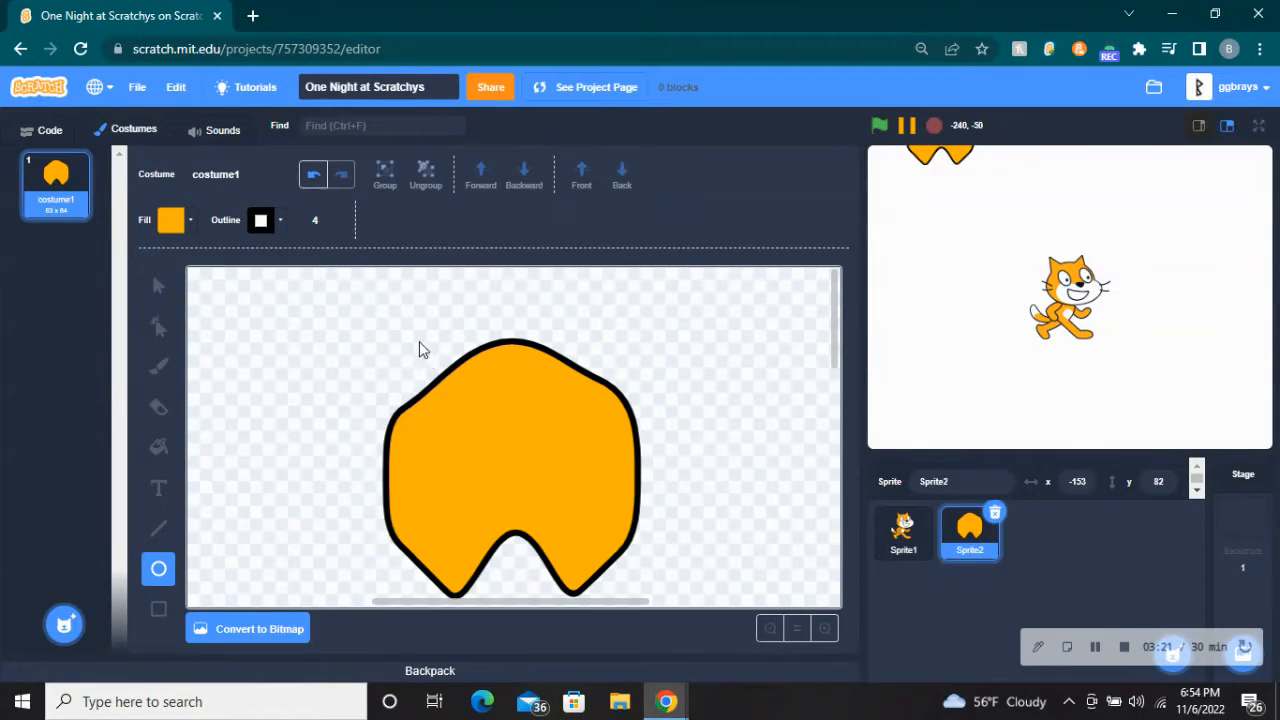
{"action": "mouse_move", "coordinate": [353, 301]}
{"action": "left_mouse_down"}
{"action": "mouse_move", "coordinate": [415, 413]}
{"action": "mouse_move", "coordinate": [422, 404]}
{"action": "left_mouse_up"}
{"action": "left_click_drag", "start_coordinate": [406, 364], "coordinate": [433, 368]}
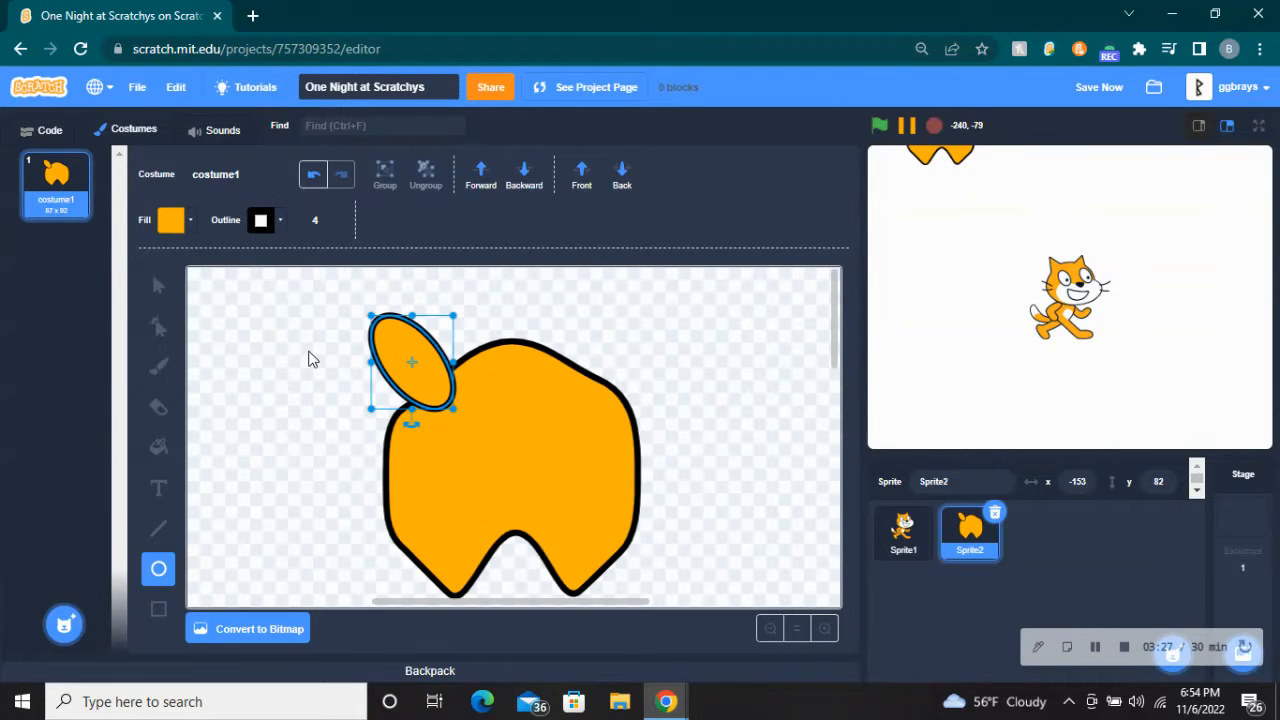
Step: Reshape the ear by pulling its outer end upward and making that curve point pointed
{"action": "left_click", "coordinate": [158, 326]}
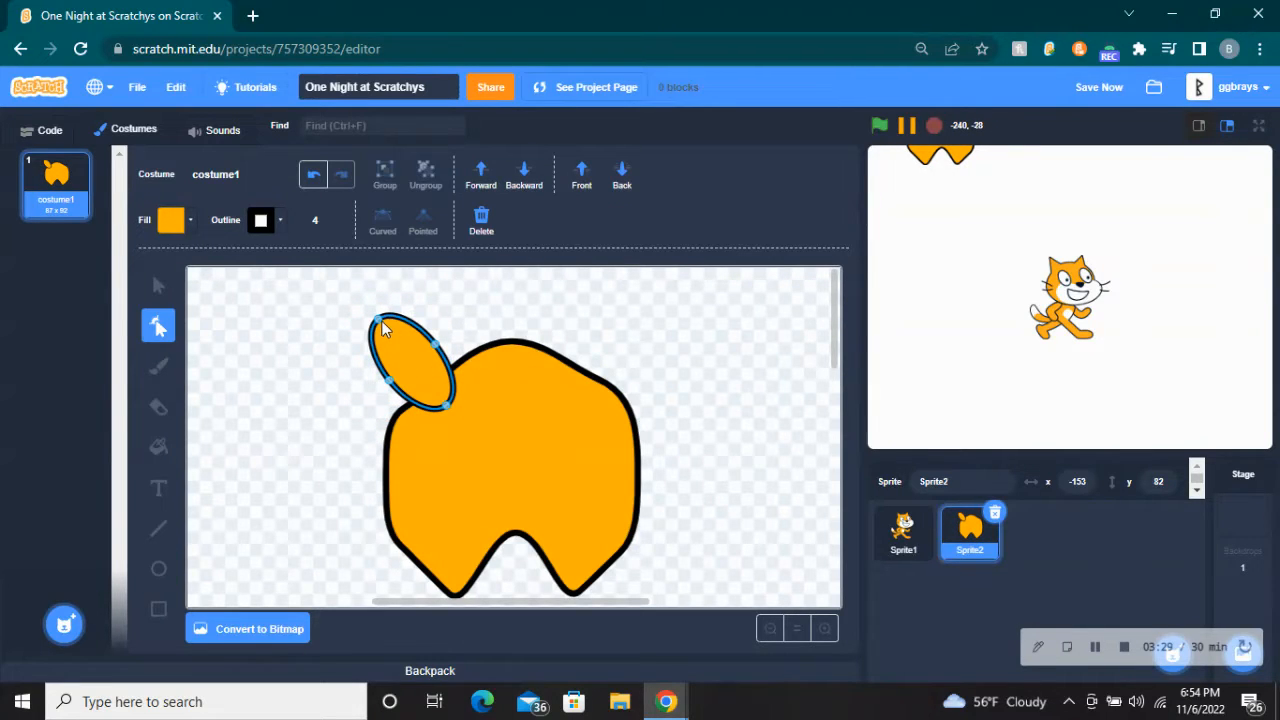
{"action": "left_click", "coordinate": [380, 318]}
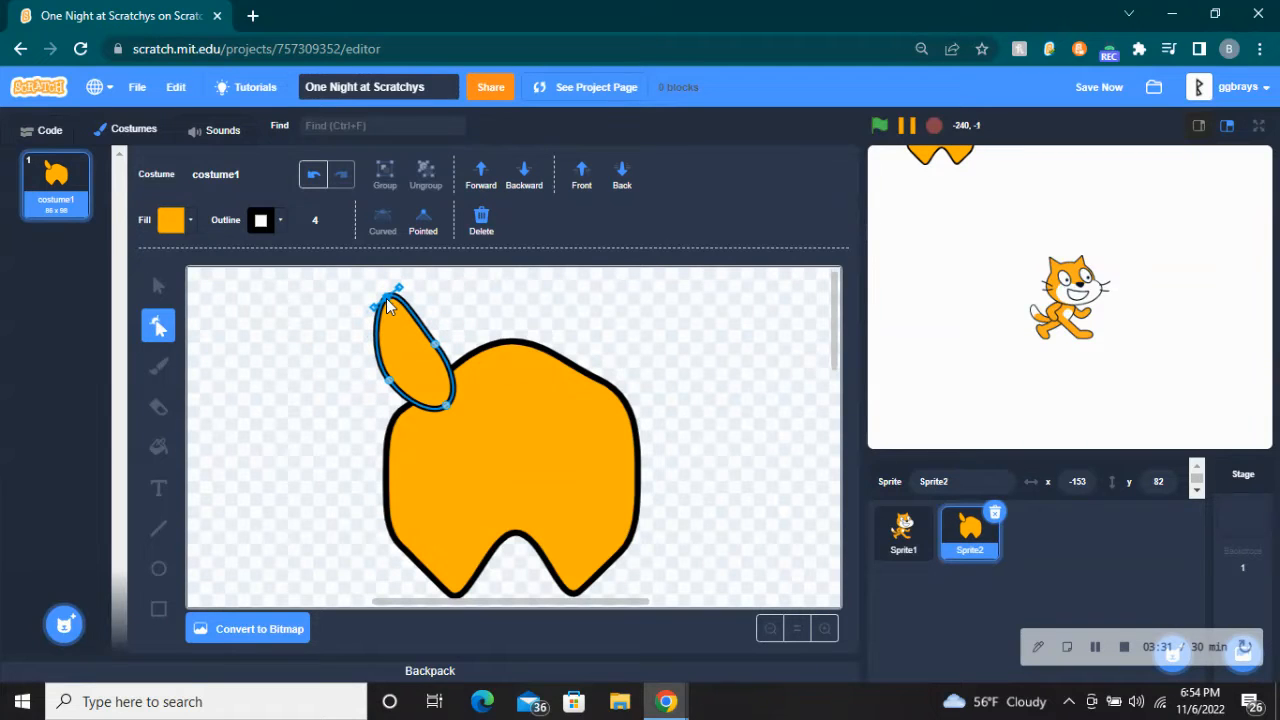
{"action": "left_click_drag", "start_coordinate": [386, 299], "coordinate": [397, 293]}
{"action": "left_click", "coordinate": [423, 216]}
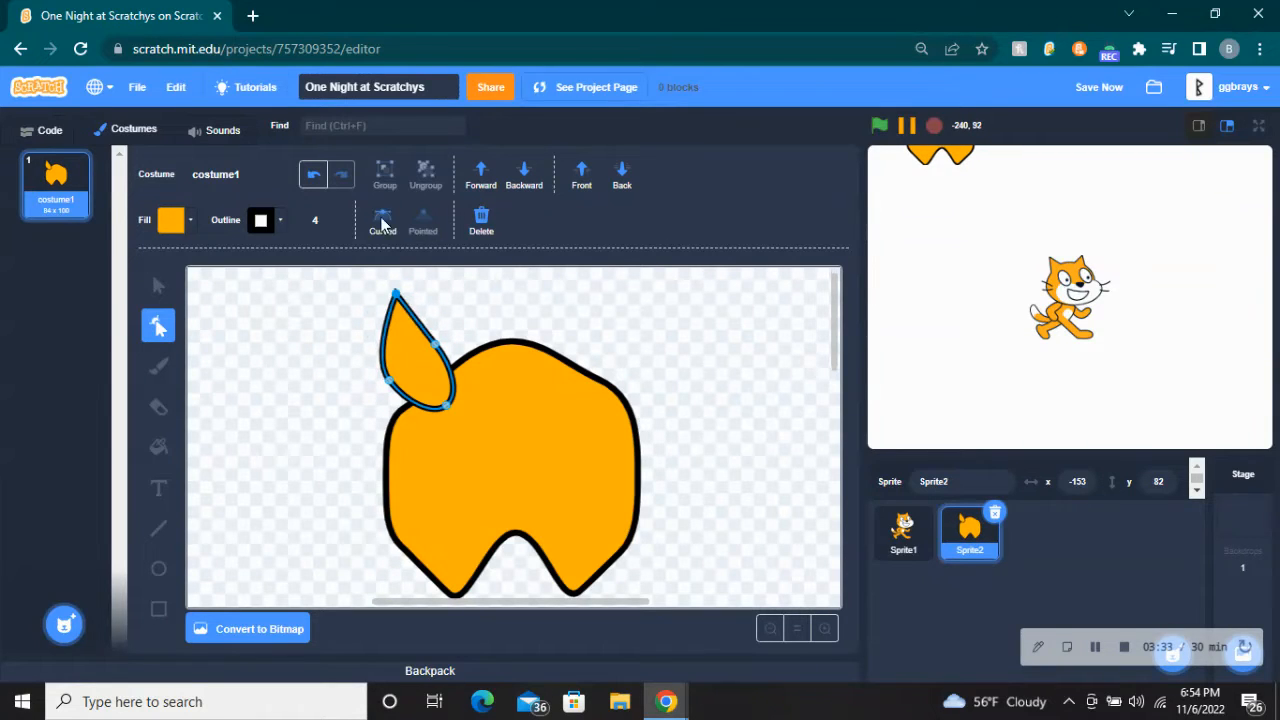
Step: Set the outline width of both the ear and the head shape to 2
{"action": "left_click", "coordinate": [328, 223]}
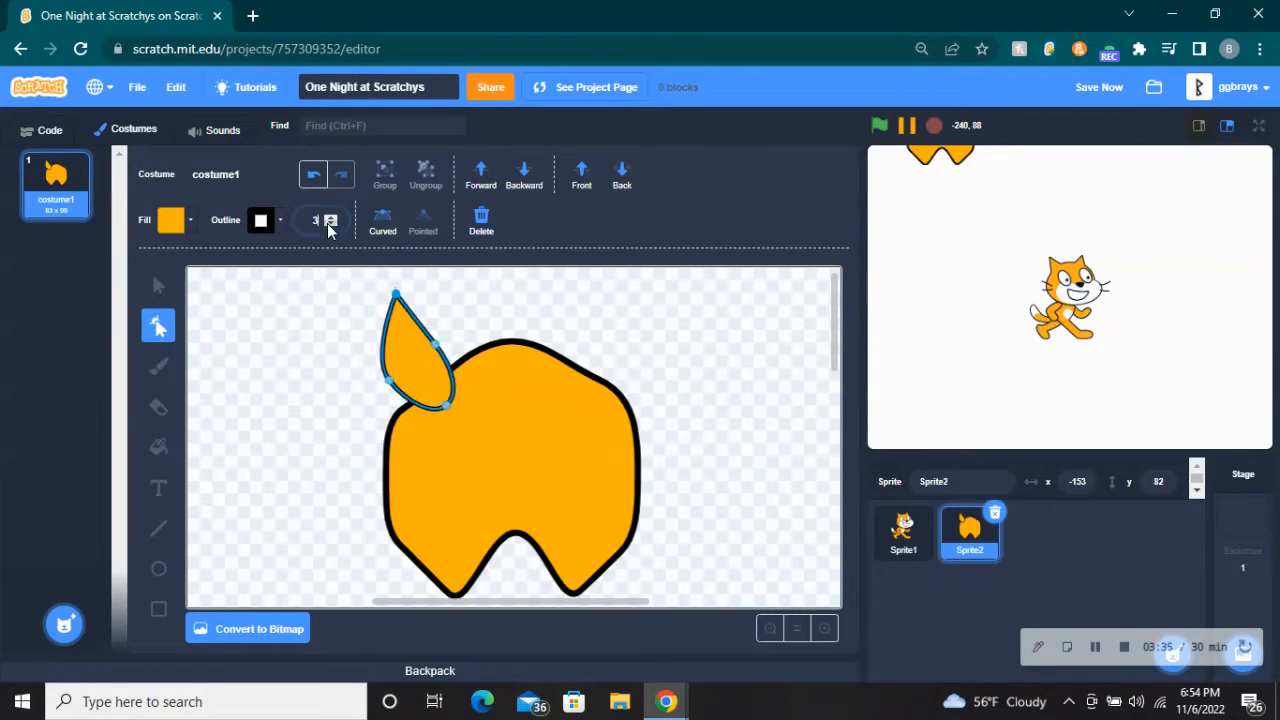
{"action": "left_click", "coordinate": [327, 223]}
{"action": "left_click", "coordinate": [472, 535], "text": "shift"}
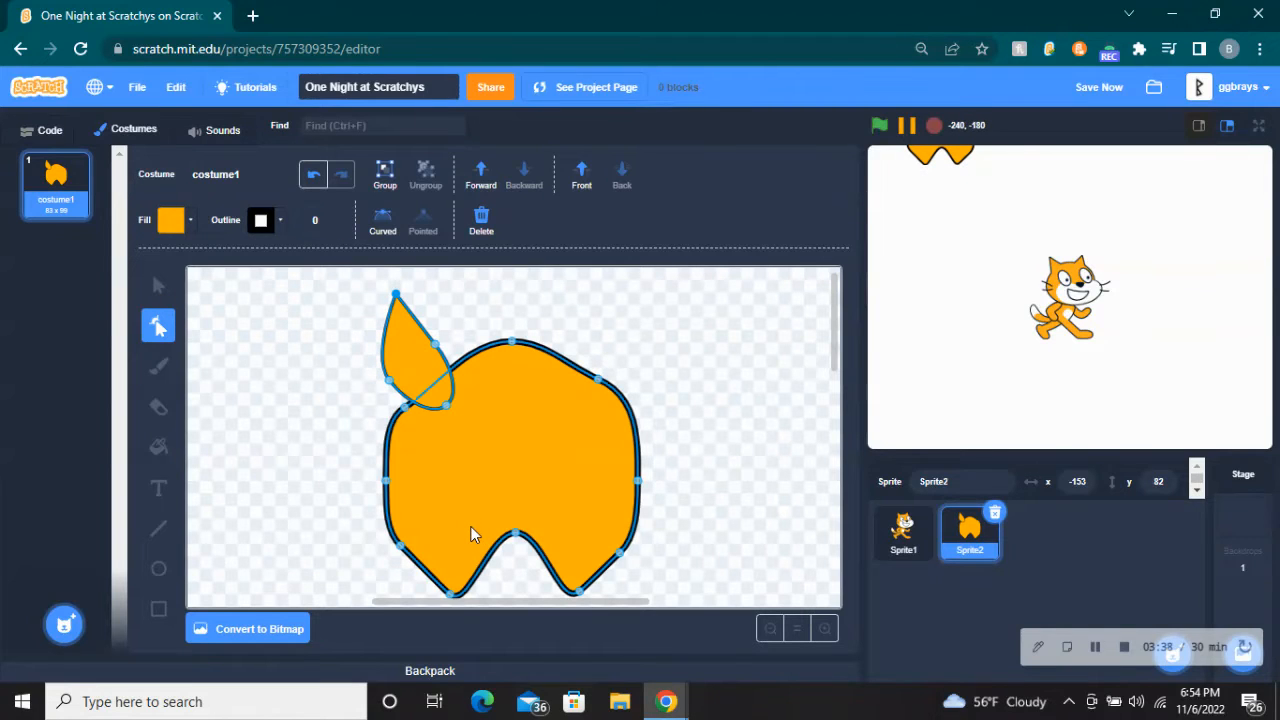
{"action": "left_click", "coordinate": [332, 217]}
{"action": "left_click", "coordinate": [332, 217]}
{"action": "left_click", "coordinate": [300, 324]}
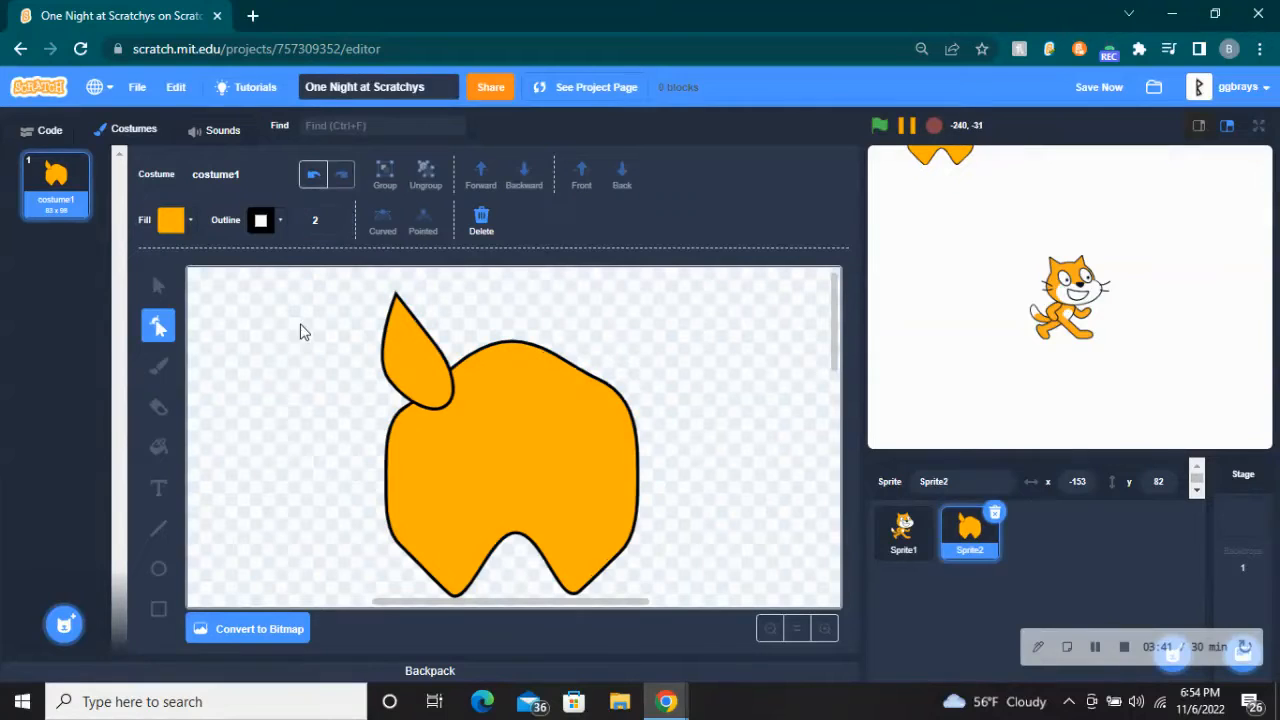
Step: Move the ear just clear of the head's upper-left edge and reshape its lower end so the ear is shorter and rounder
{"action": "left_click_drag", "start_coordinate": [428, 357], "coordinate": [411, 365]}
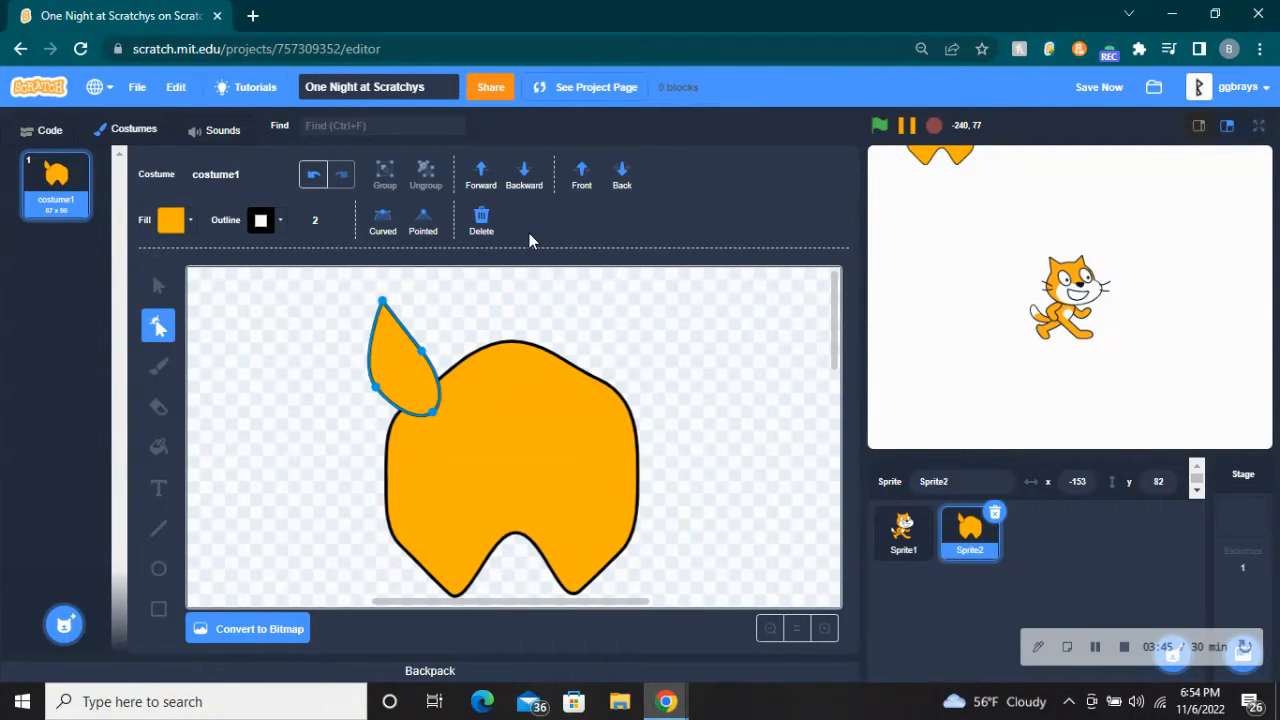
{"action": "left_click", "coordinate": [156, 291]}
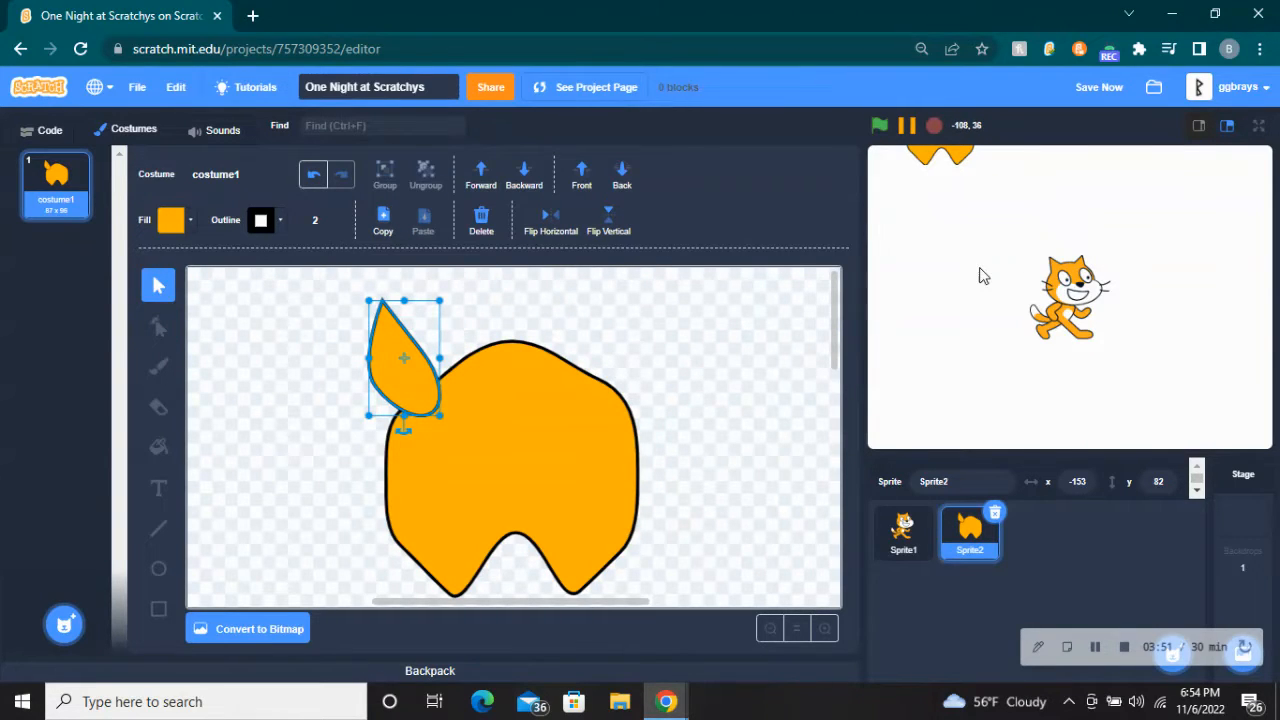
{"action": "mouse_move", "coordinate": [417, 381]}
{"action": "left_mouse_down"}
{"action": "mouse_move", "coordinate": [404, 372]}
{"action": "mouse_move", "coordinate": [417, 392]}
{"action": "left_mouse_up"}
{"action": "left_click", "coordinate": [158, 326]}
{"action": "left_click", "coordinate": [417, 400]}
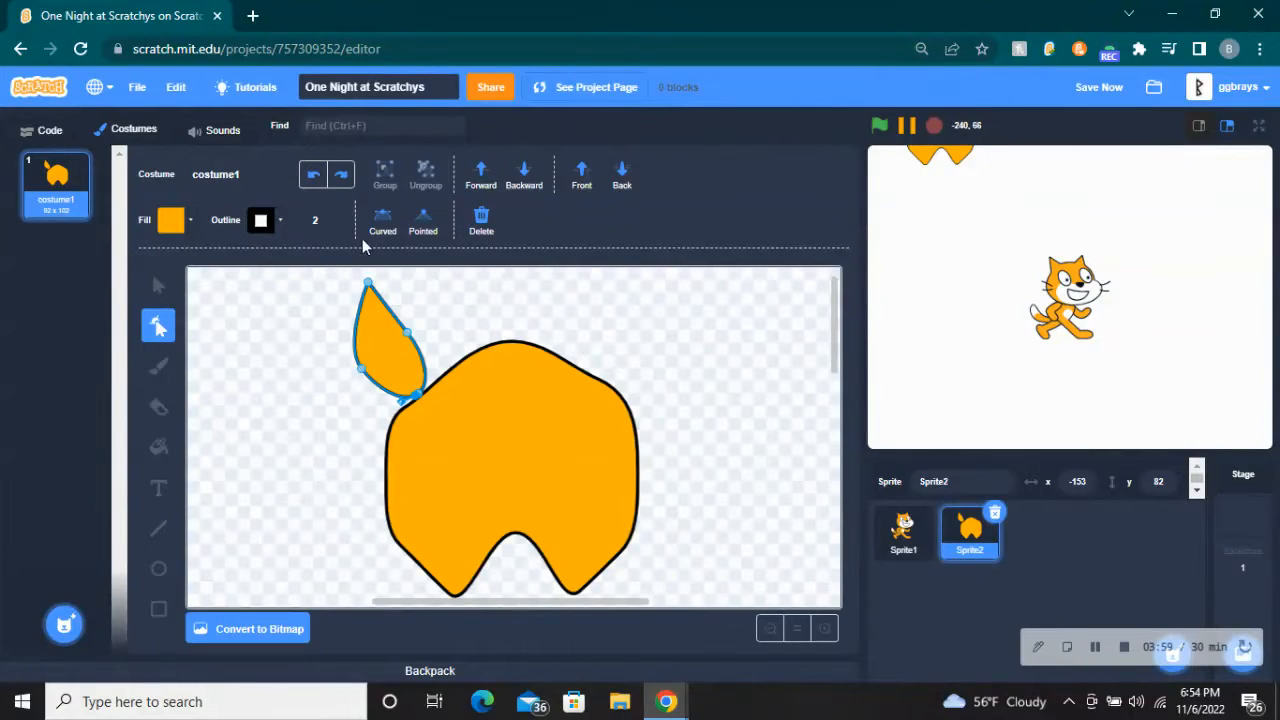
{"action": "left_click", "coordinate": [316, 184]}
{"action": "left_click_drag", "start_coordinate": [417, 393], "coordinate": [399, 343]}
{"action": "left_click", "coordinate": [158, 285]}
{"action": "left_click", "coordinate": [307, 352]}
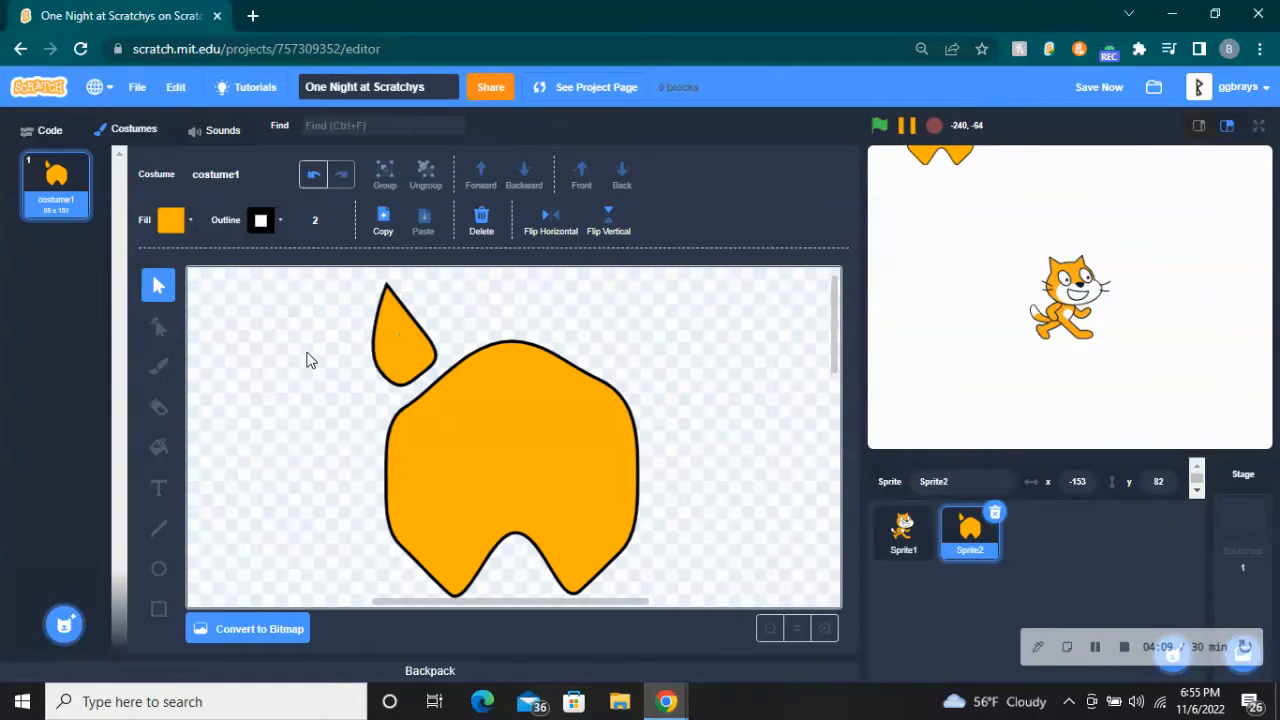
Step: Duplicate the ear, flip the copy horizontally, and place it beside the head's upper-right edge to mirror the first ear
{"action": "left_click", "coordinate": [413, 332]}
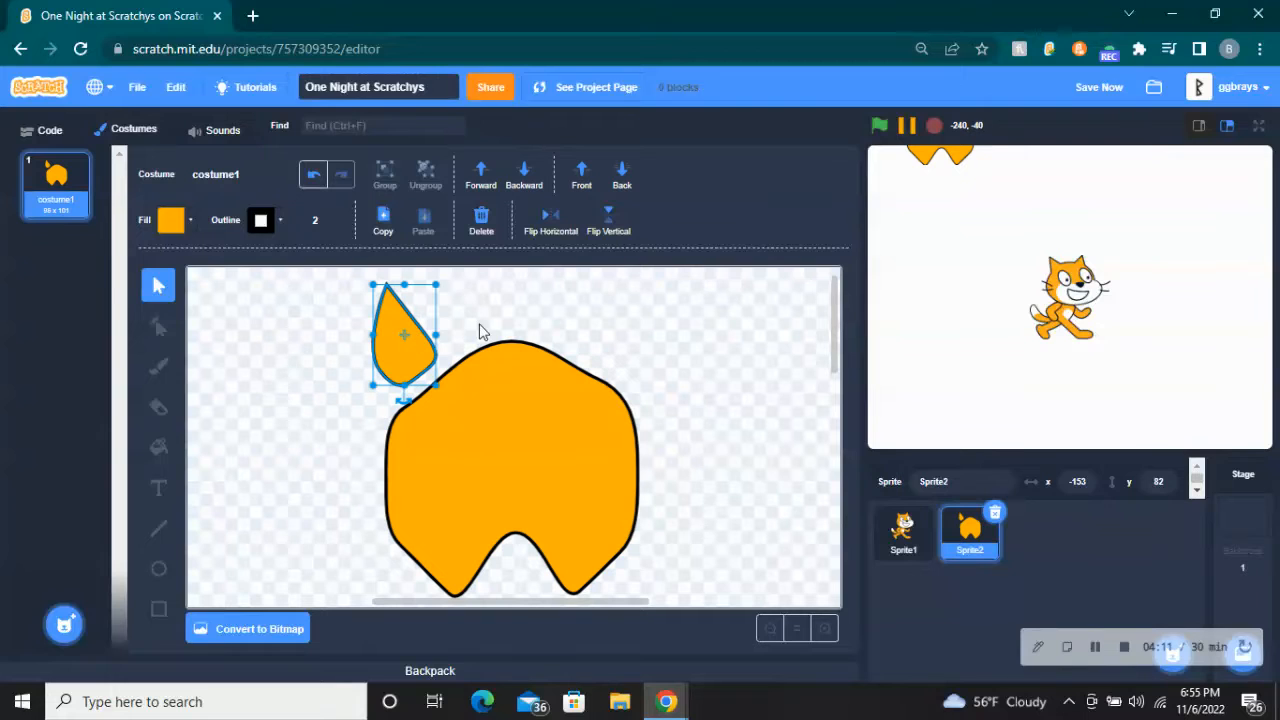
{"action": "left_click", "coordinate": [381, 226]}
{"action": "left_click", "coordinate": [423, 225]}
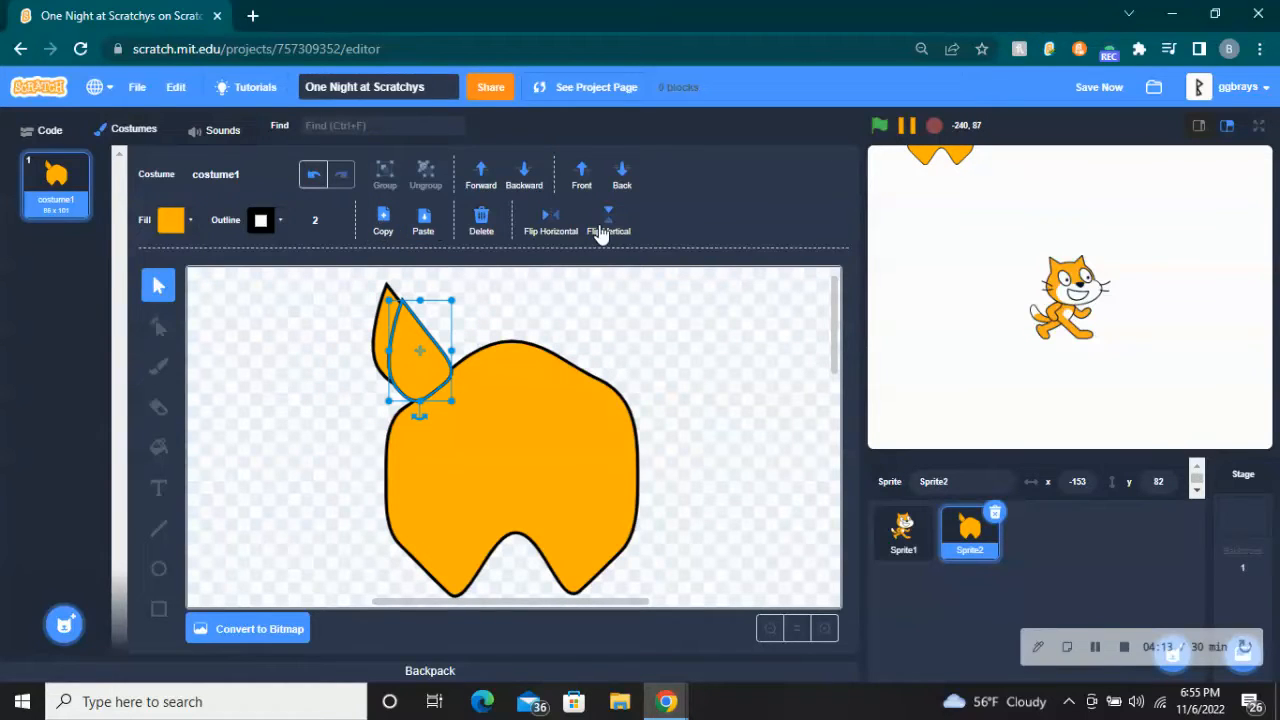
{"action": "left_click", "coordinate": [551, 229]}
{"action": "left_click_drag", "start_coordinate": [420, 358], "coordinate": [613, 343]}
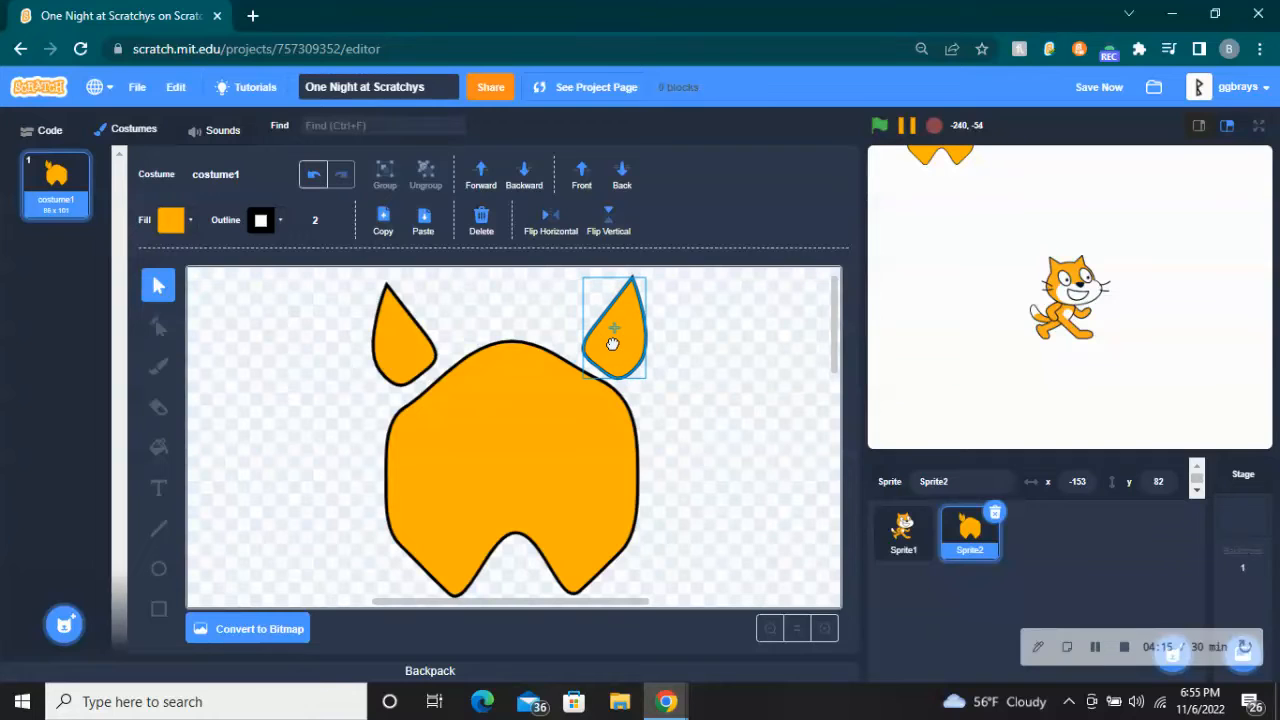
{"action": "left_click", "coordinate": [704, 436]}
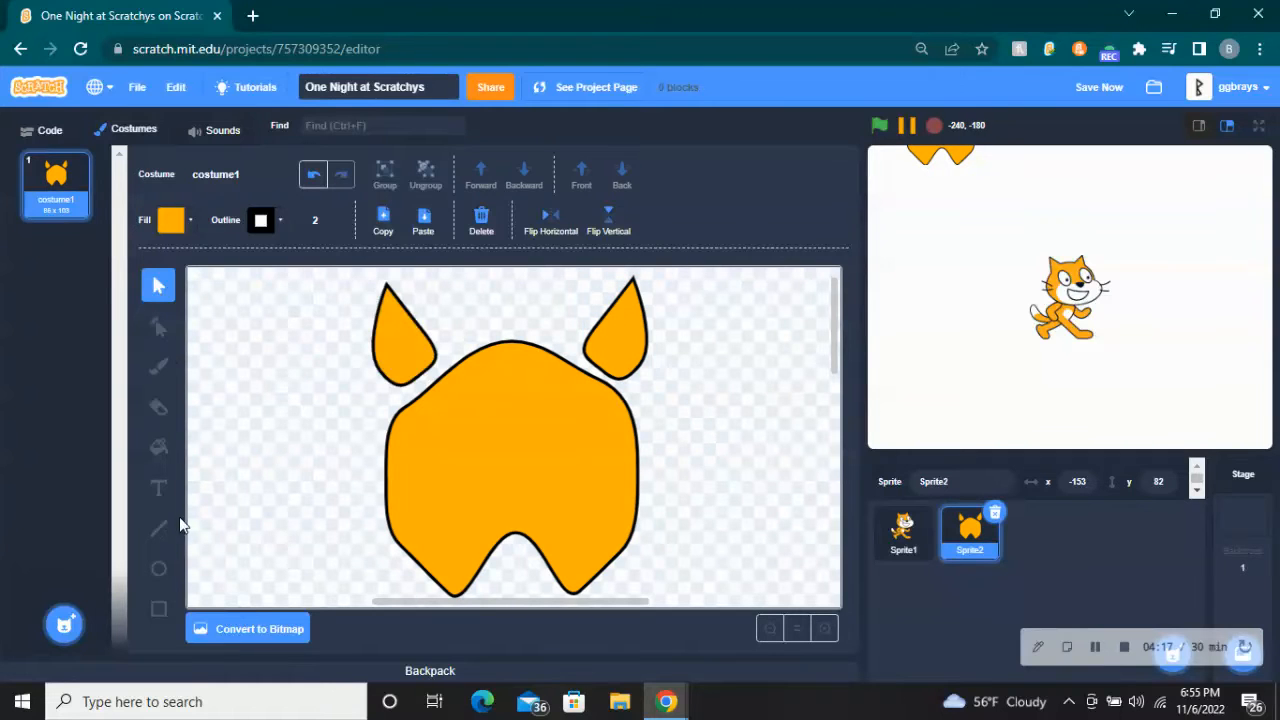
Step: Draw a small upright grey rectangle with saturation 0 and brightness 49 between the left ear and the head
{"action": "left_click", "coordinate": [158, 609]}
{"action": "left_click", "coordinate": [182, 222]}
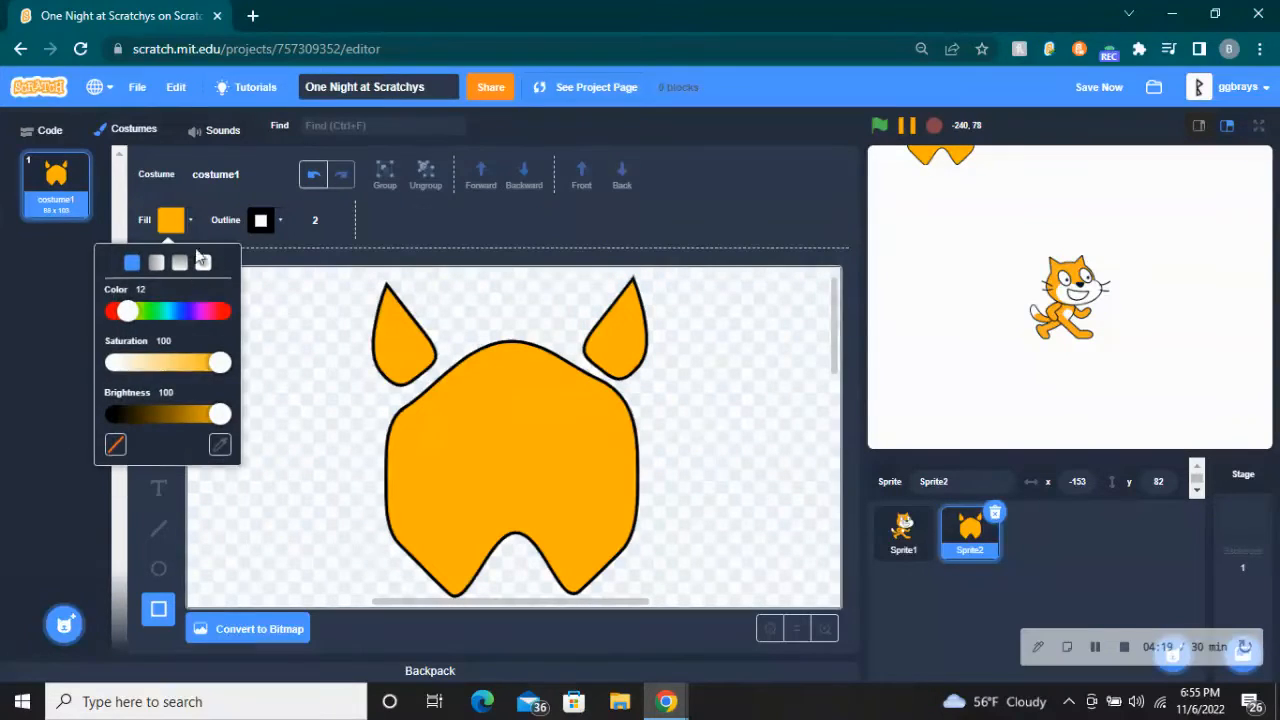
{"action": "left_click", "coordinate": [115, 368]}
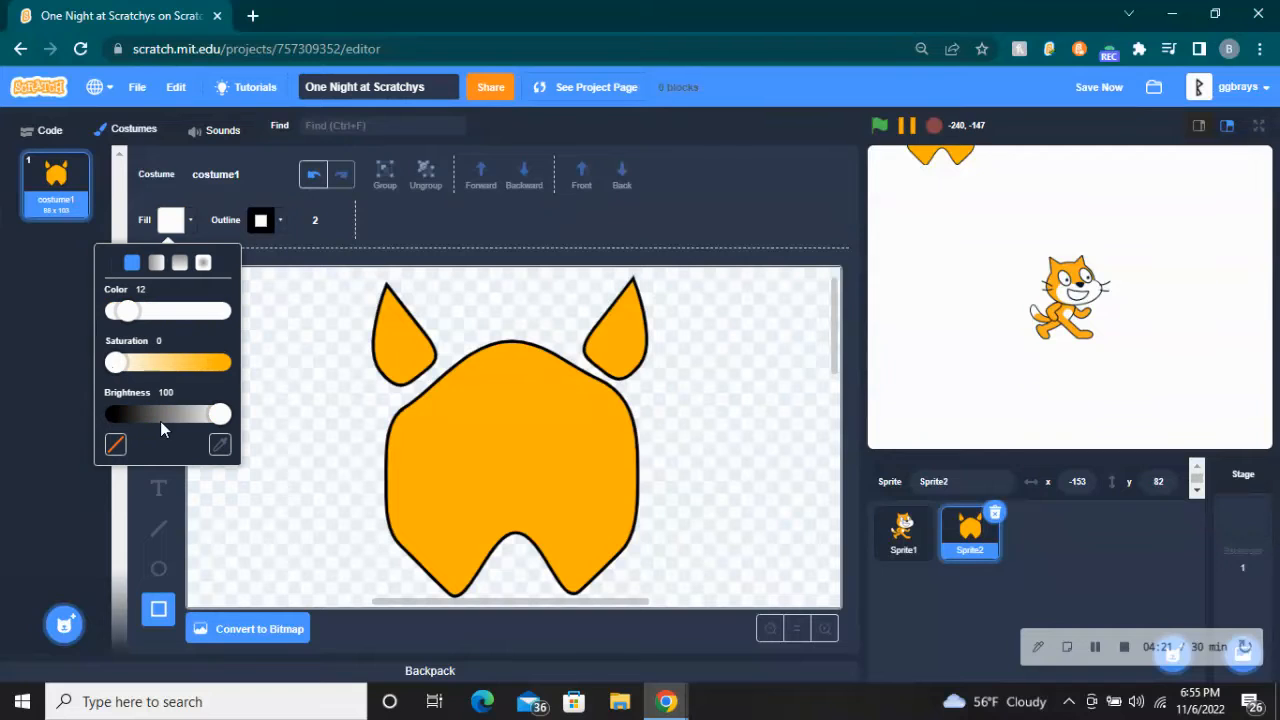
{"action": "left_click", "coordinate": [164, 414]}
{"action": "left_click_drag", "start_coordinate": [416, 372], "coordinate": [436, 404]}
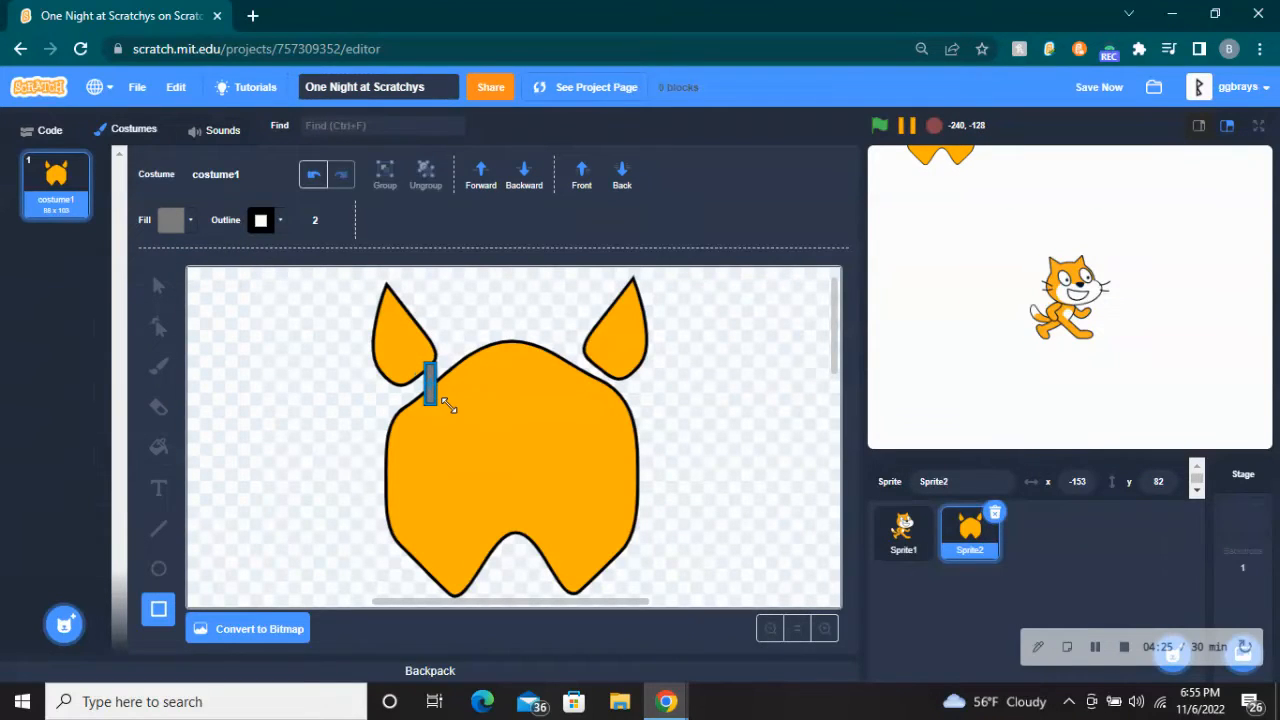
Step: Duplicate the grey bar, tilt the two bars in opposite directions, and place one between each ear and the head
{"action": "left_click", "coordinate": [160, 290]}
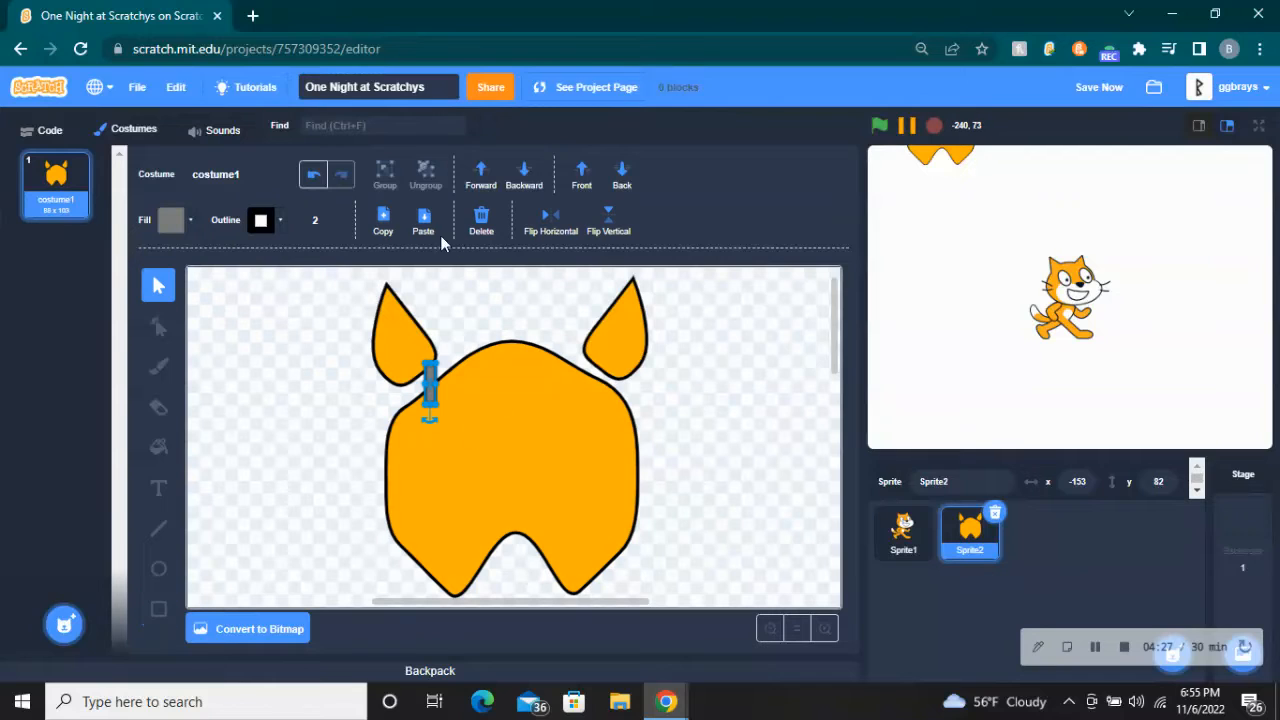
{"action": "left_click", "coordinate": [385, 225]}
{"action": "left_click", "coordinate": [422, 228]}
{"action": "left_click_drag", "start_coordinate": [432, 416], "coordinate": [421, 381]}
{"action": "left_click", "coordinate": [450, 397]}
{"action": "left_click_drag", "start_coordinate": [445, 442], "coordinate": [425, 423]}
{"action": "left_click", "coordinate": [425, 423]}
{"action": "left_click", "coordinate": [442, 400]}
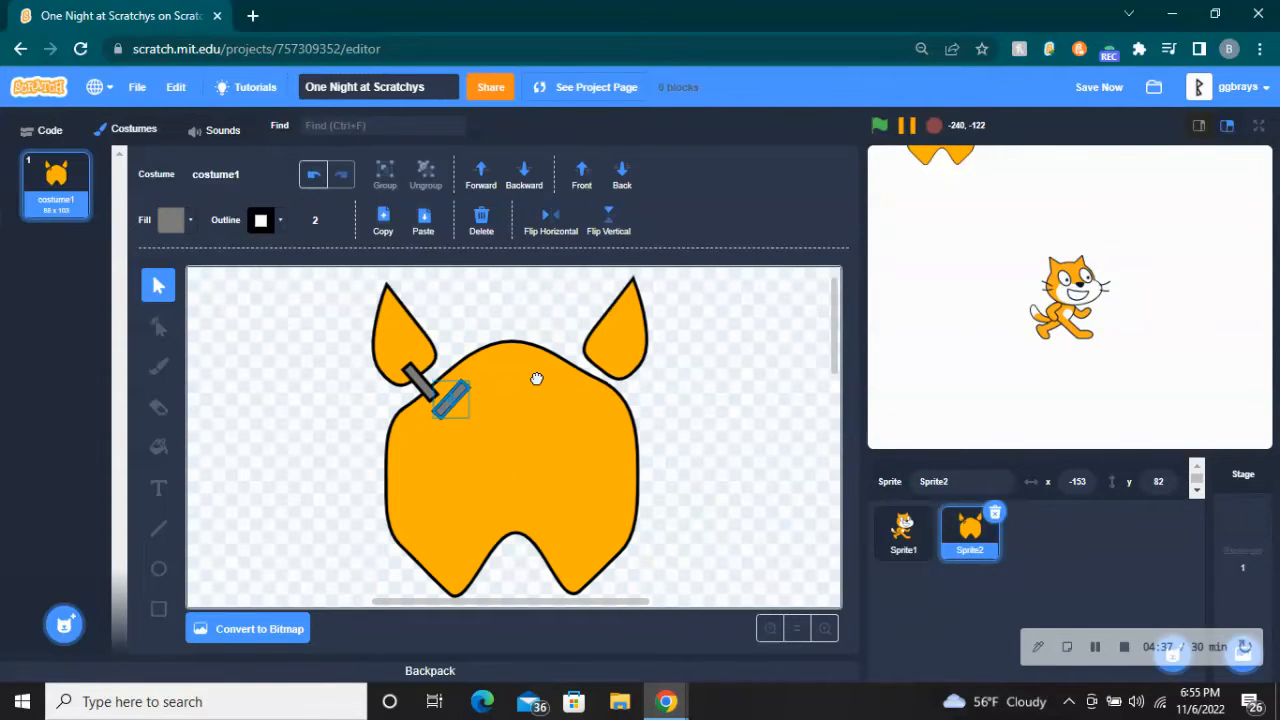
{"action": "left_click_drag", "start_coordinate": [534, 374], "coordinate": [607, 349]}
{"action": "left_click", "coordinate": [315, 177]}
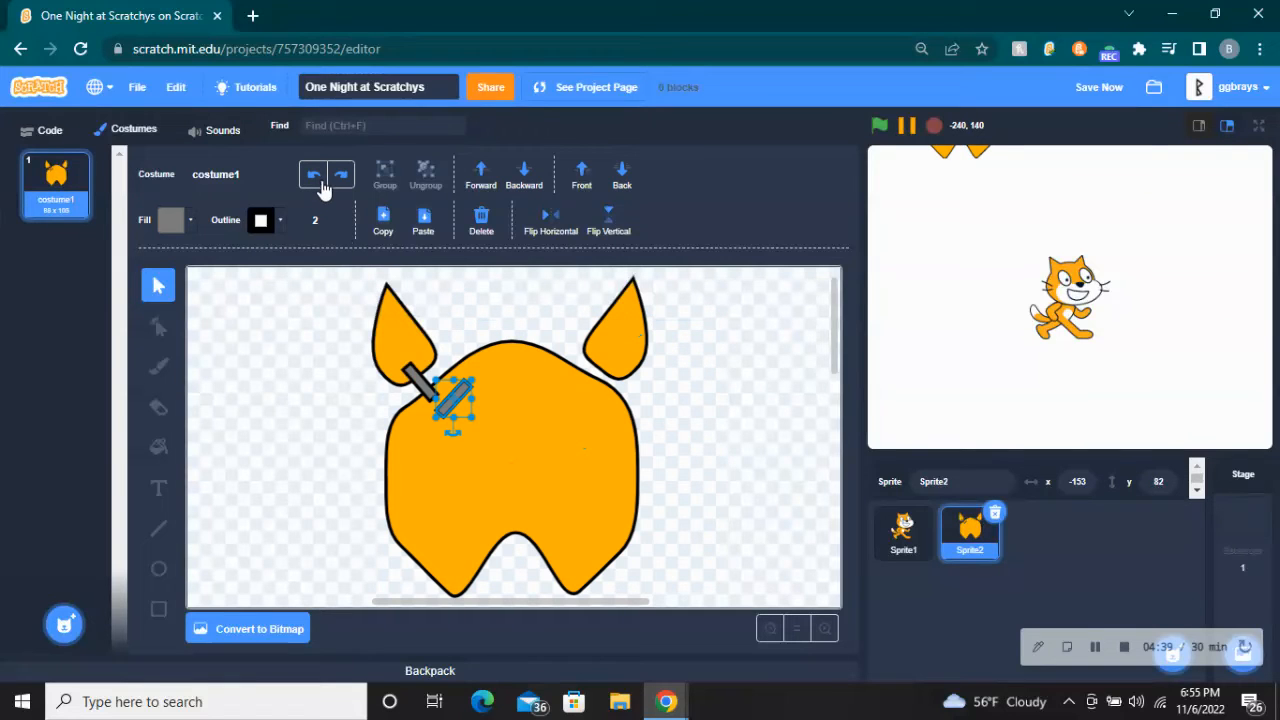
{"action": "left_click_drag", "start_coordinate": [453, 395], "coordinate": [593, 372]}
Step: Send both grey bars behind the ears and head, and move the sprite down to about y 4 on the stage
{"action": "left_click", "coordinate": [422, 379], "text": "shift"}
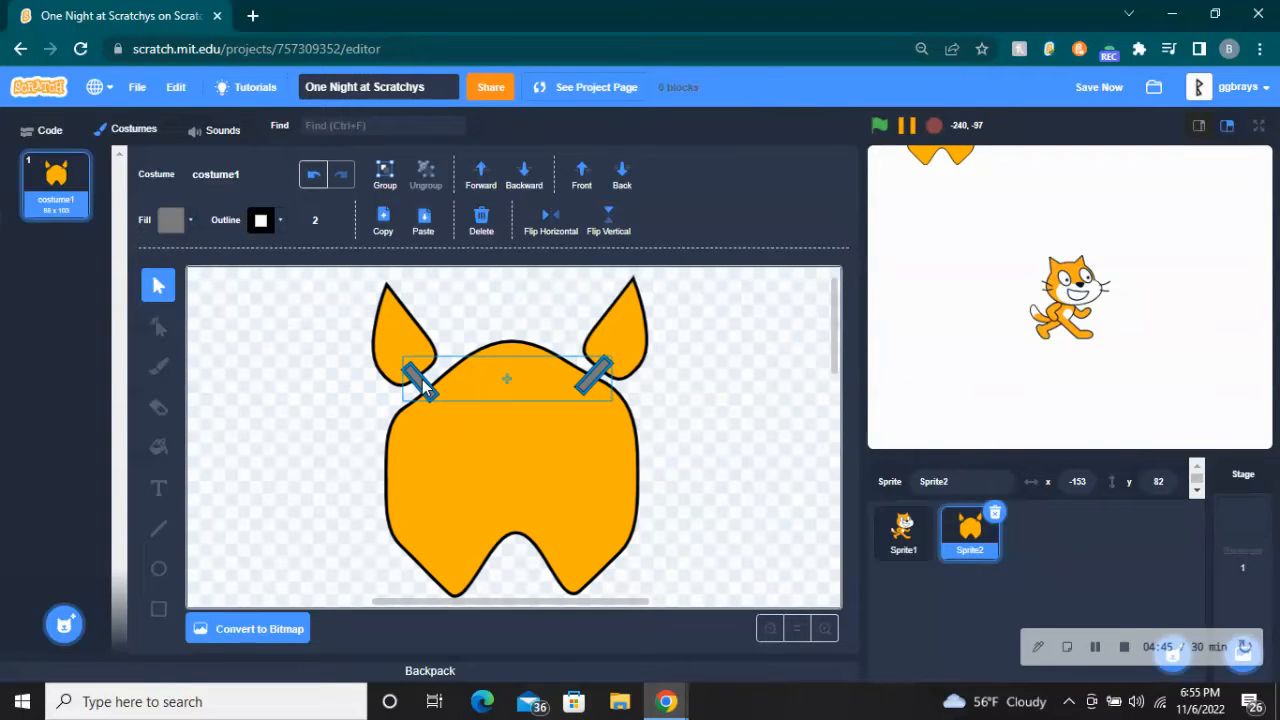
{"action": "left_click", "coordinate": [630, 187]}
{"action": "left_click", "coordinate": [766, 466]}
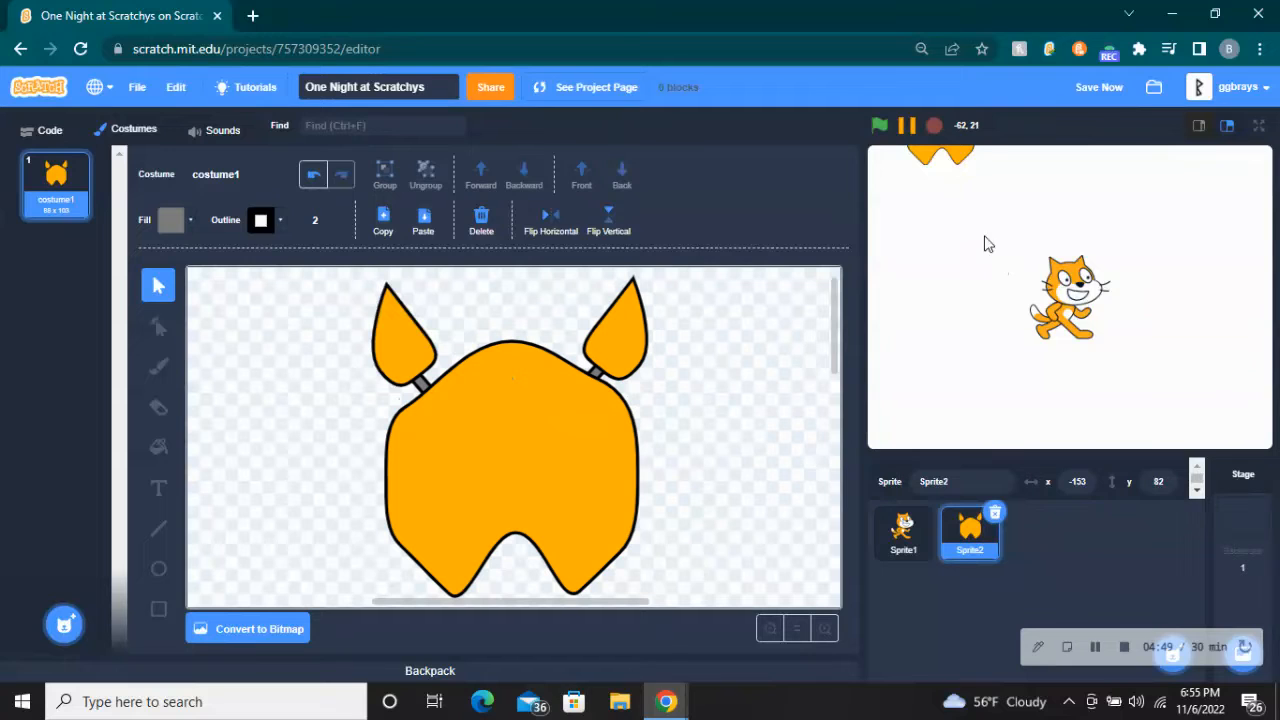
{"action": "left_click_drag", "start_coordinate": [960, 168], "coordinate": [958, 230]}
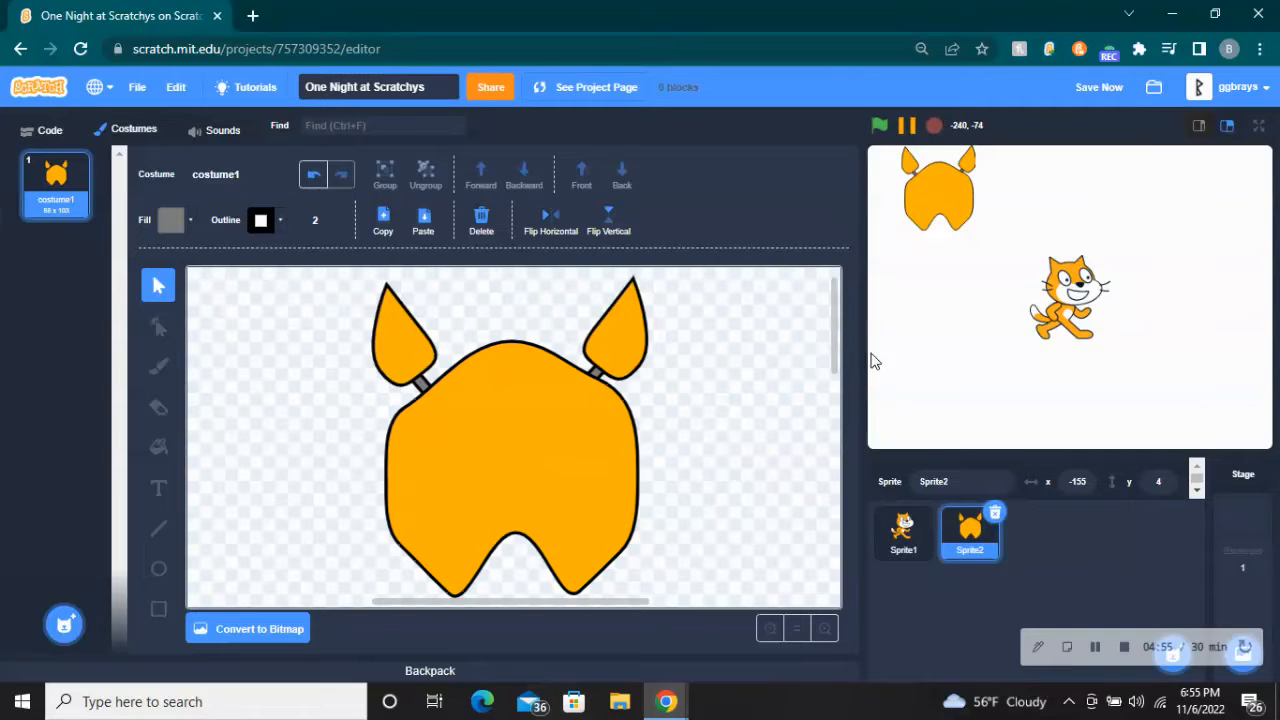
Step: Draw a wide white ellipse with a black outline as a muzzle, centred just above the notch in the head
{"action": "left_click_drag", "start_coordinate": [836, 347], "coordinate": [834, 356]}
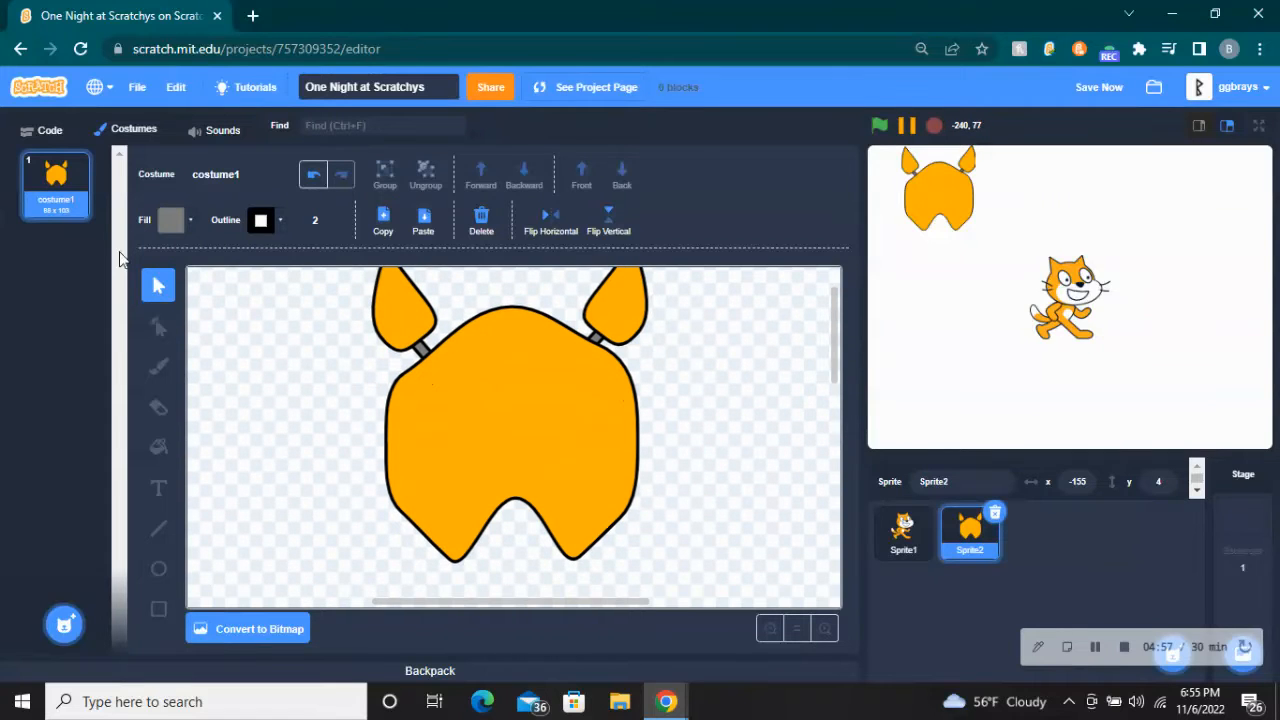
{"action": "left_click", "coordinate": [158, 568]}
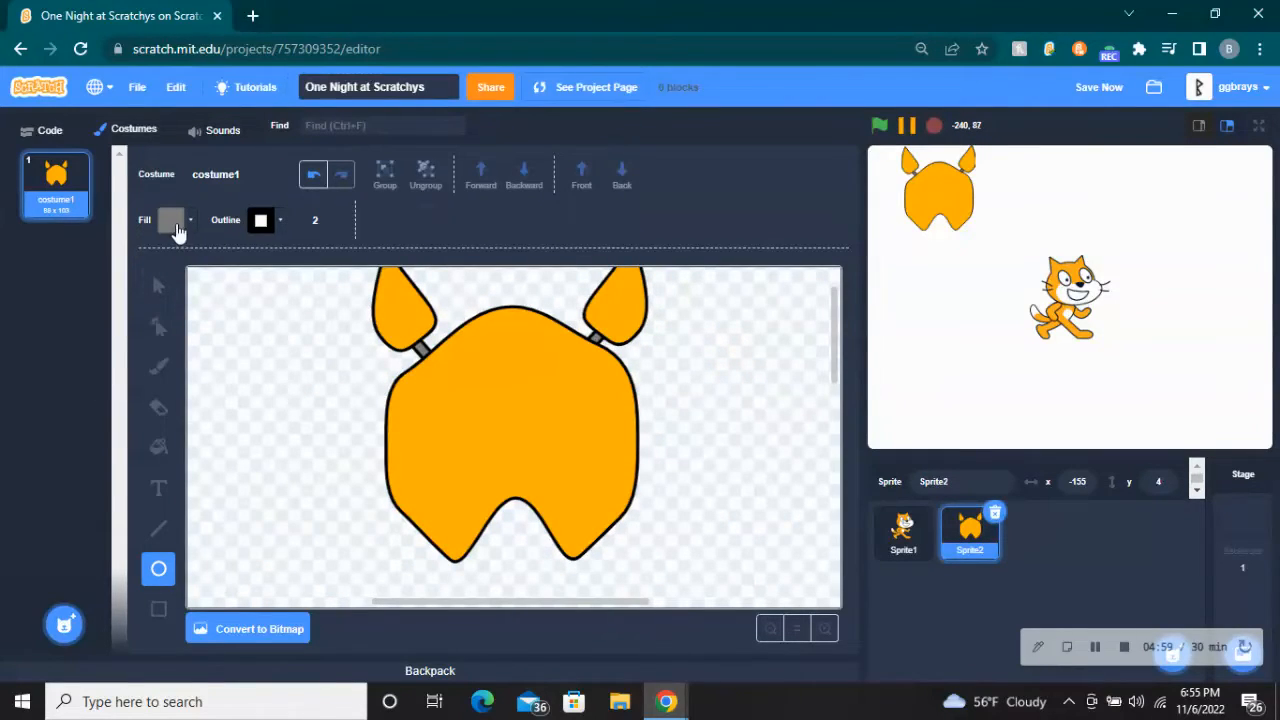
{"action": "left_click", "coordinate": [171, 220]}
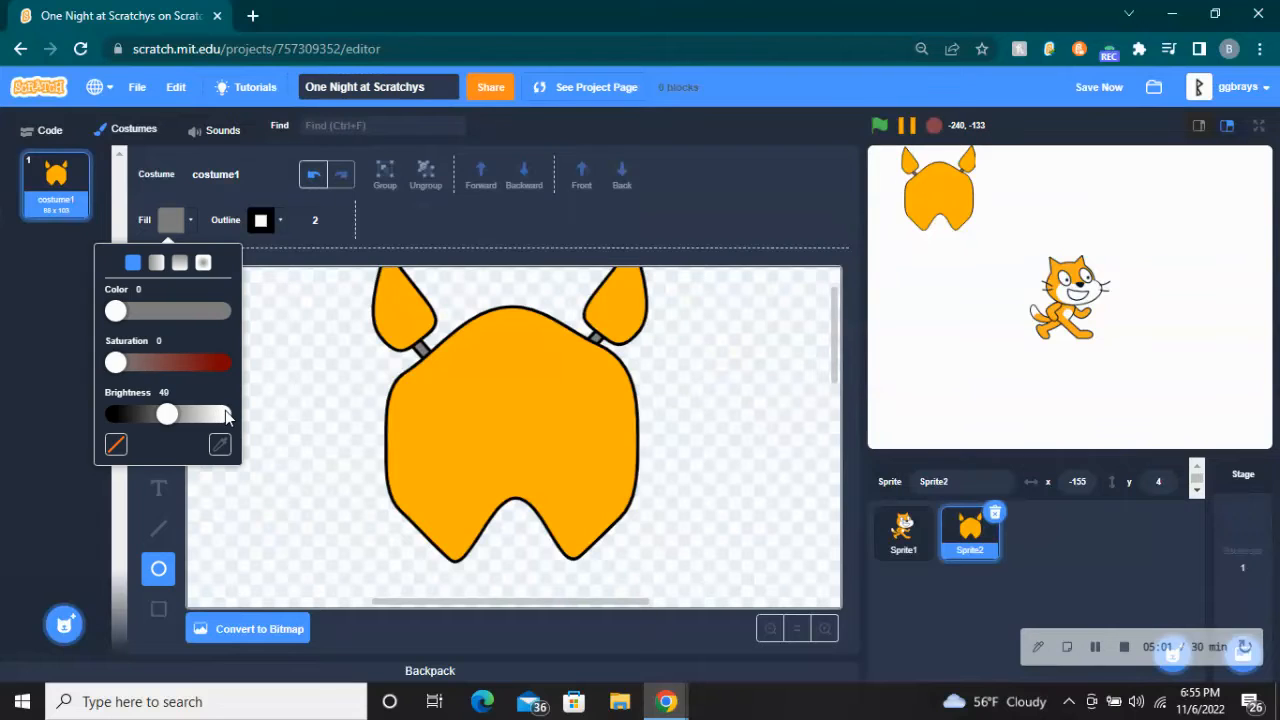
{"action": "left_click", "coordinate": [230, 412]}
{"action": "left_click_drag", "start_coordinate": [482, 462], "coordinate": [570, 497]}
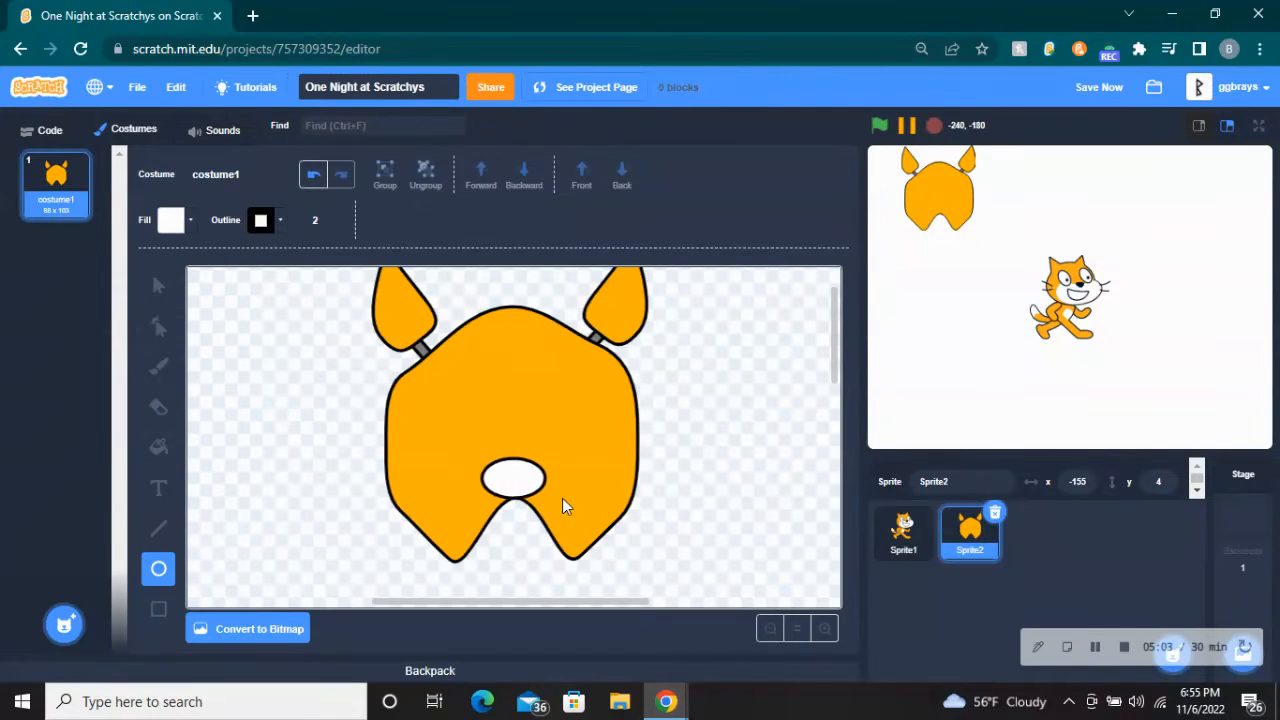
{"action": "left_click", "coordinate": [312, 177]}
{"action": "left_click_drag", "start_coordinate": [538, 482], "coordinate": [574, 501]}
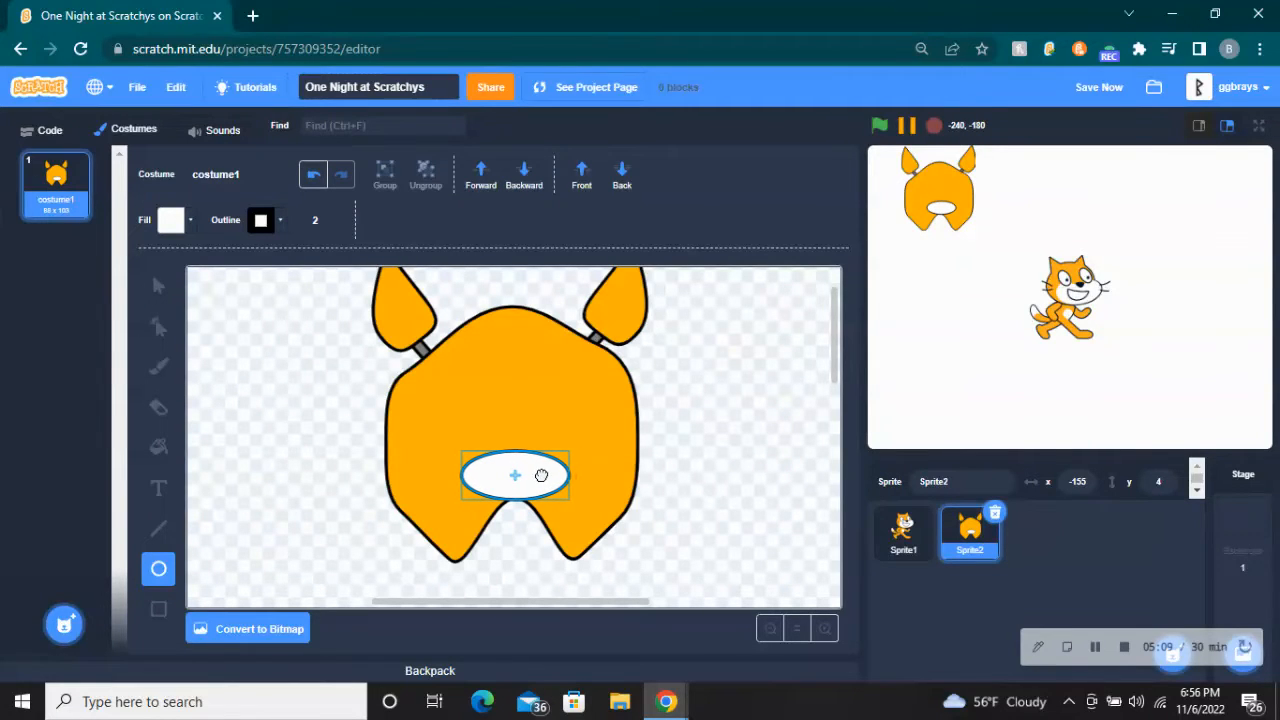
Step: Reshape the white ellipse into a rounded triangle by lowering its side points and raising its top point
{"action": "left_click", "coordinate": [158, 326]}
{"action": "left_click_drag", "start_coordinate": [462, 474], "coordinate": [470, 484]}
{"action": "left_click_drag", "start_coordinate": [570, 471], "coordinate": [570, 487]}
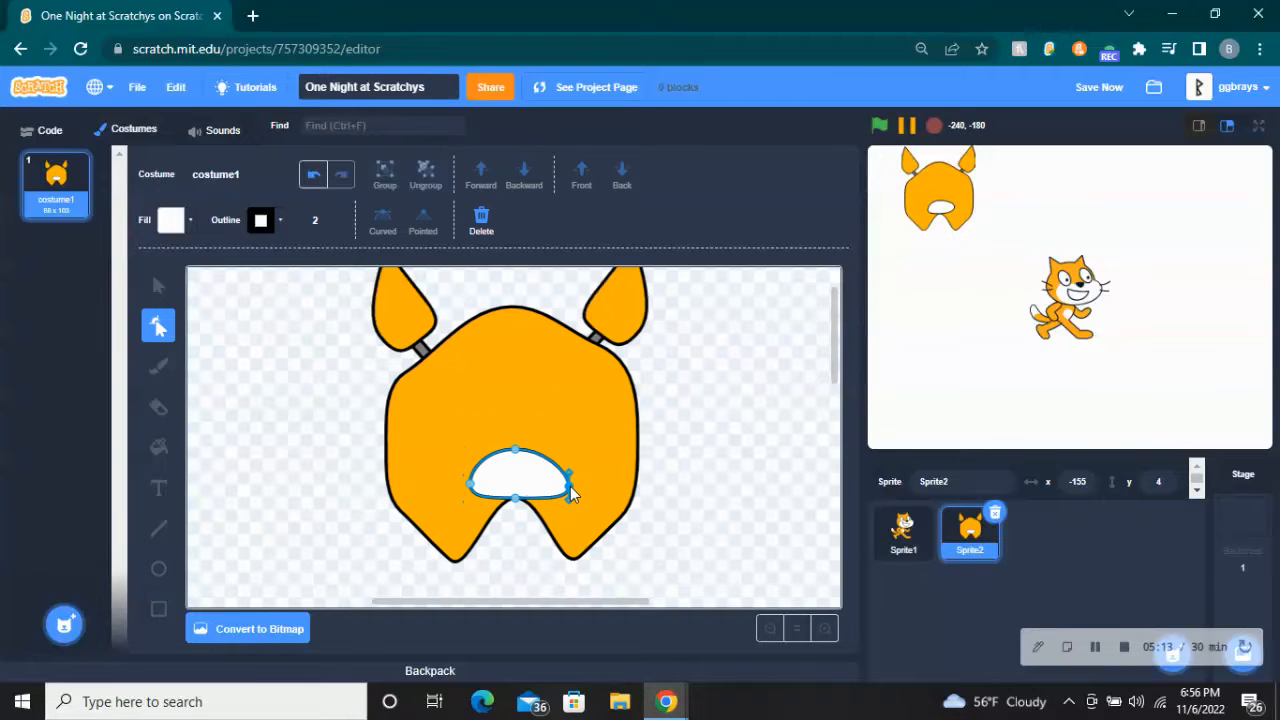
{"action": "mouse_move", "coordinate": [514, 451]}
{"action": "left_mouse_down"}
{"action": "mouse_move", "coordinate": [512, 428]}
{"action": "mouse_move", "coordinate": [494, 445]}
{"action": "mouse_move", "coordinate": [542, 440]}
{"action": "mouse_move", "coordinate": [515, 428]}
{"action": "left_mouse_up"}
{"action": "left_click", "coordinate": [684, 509]}
{"action": "left_click", "coordinate": [508, 441]}
{"action": "left_click", "coordinate": [314, 491]}
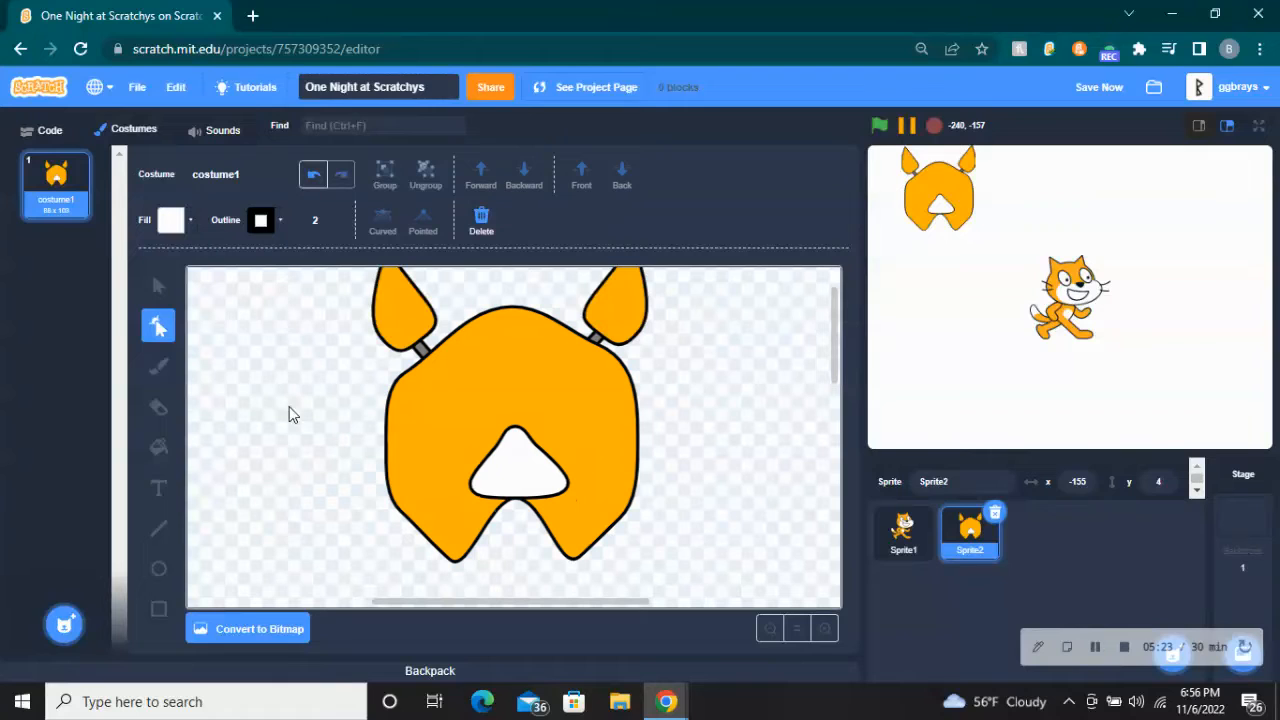
Step: Move the white muzzle down so that it overlaps the top of the notch in the head
{"action": "left_click", "coordinate": [158, 286]}
{"action": "left_click", "coordinate": [521, 474]}
{"action": "left_click_drag", "start_coordinate": [521, 474], "coordinate": [522, 490]}
{"action": "left_click", "coordinate": [705, 525]}
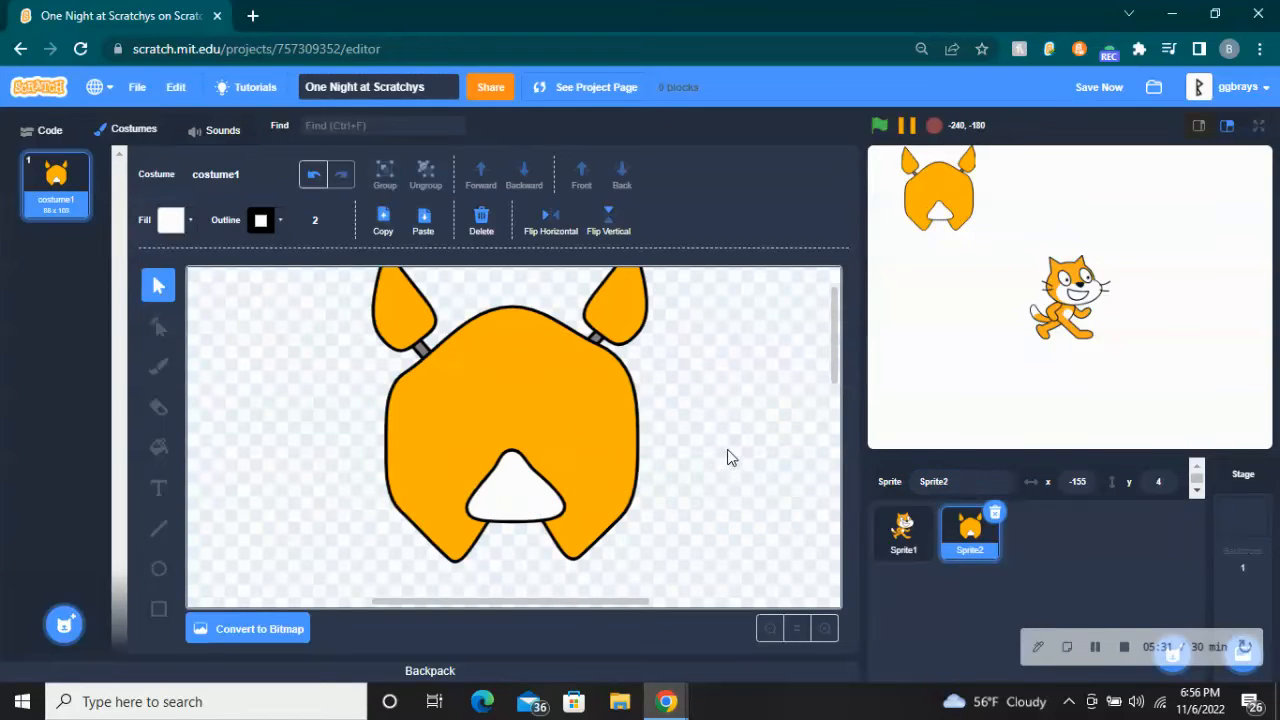
{"action": "left_click", "coordinate": [1095, 647]}
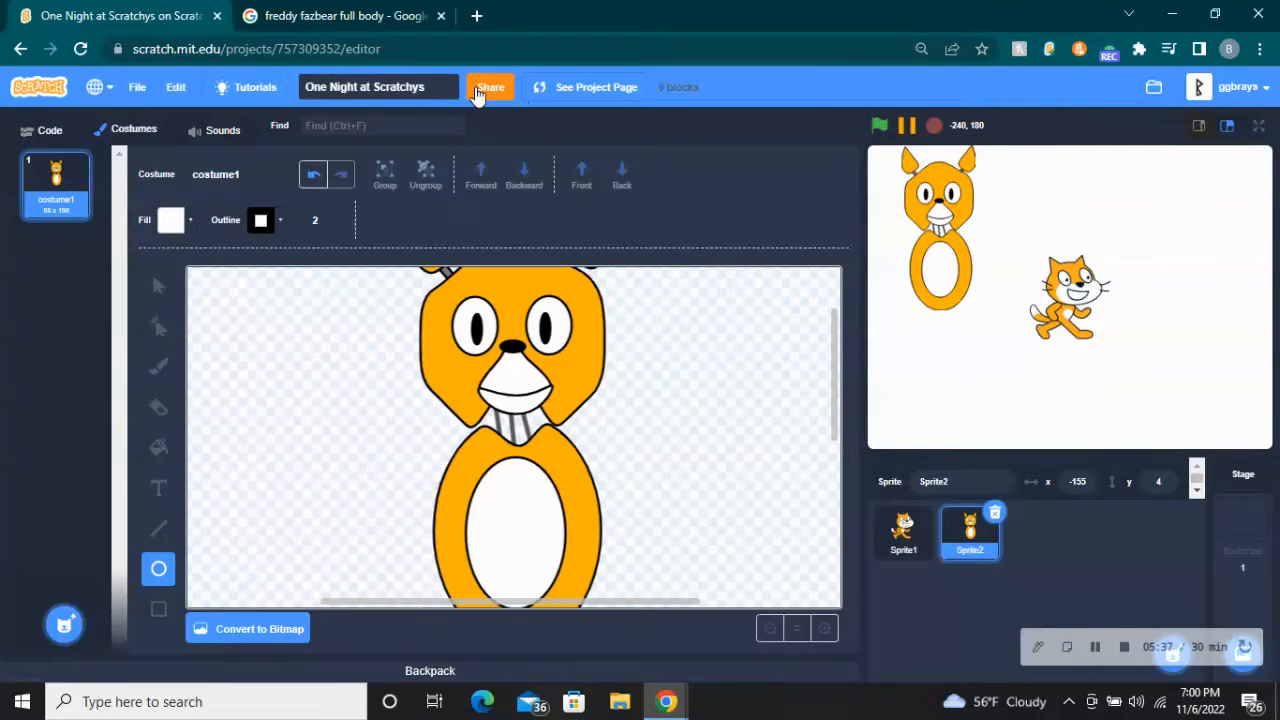
Step: Switch to the Google Images results for "freddy fazbear full body" and compare the reference character's body with the drawn cat
{"action": "left_click", "coordinate": [319, 16]}
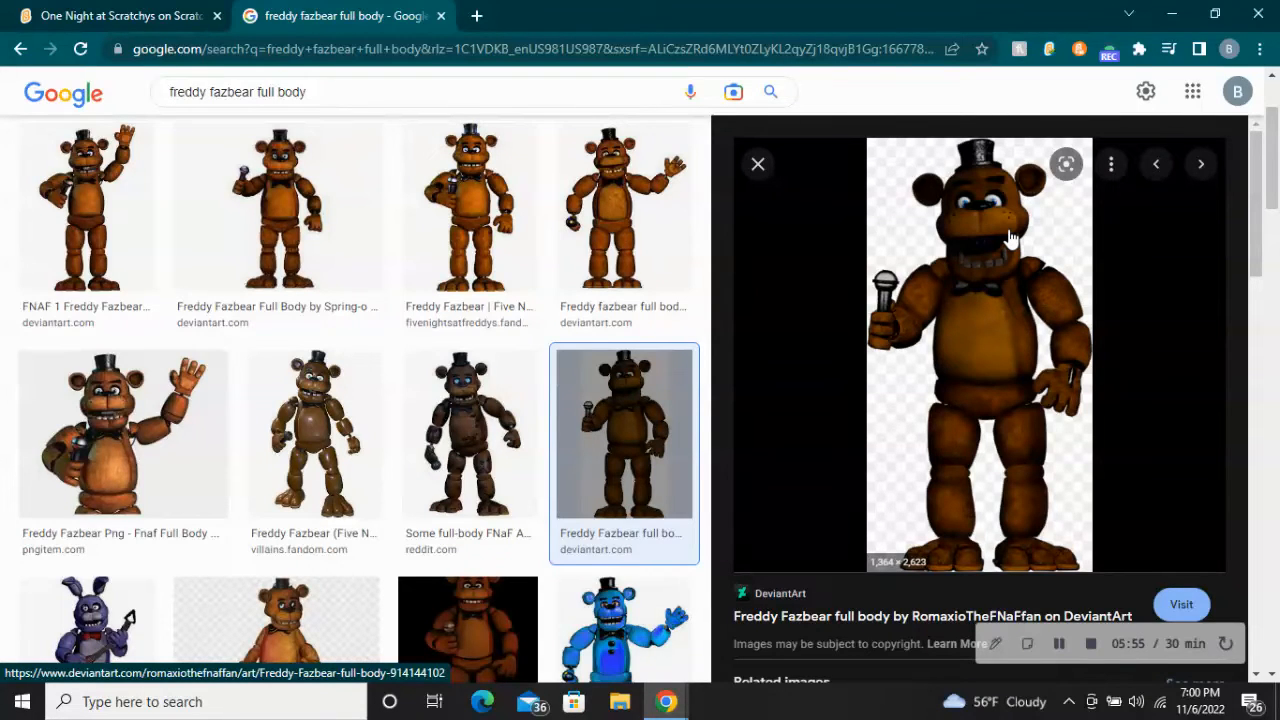
{"action": "left_click", "coordinate": [145, 14]}
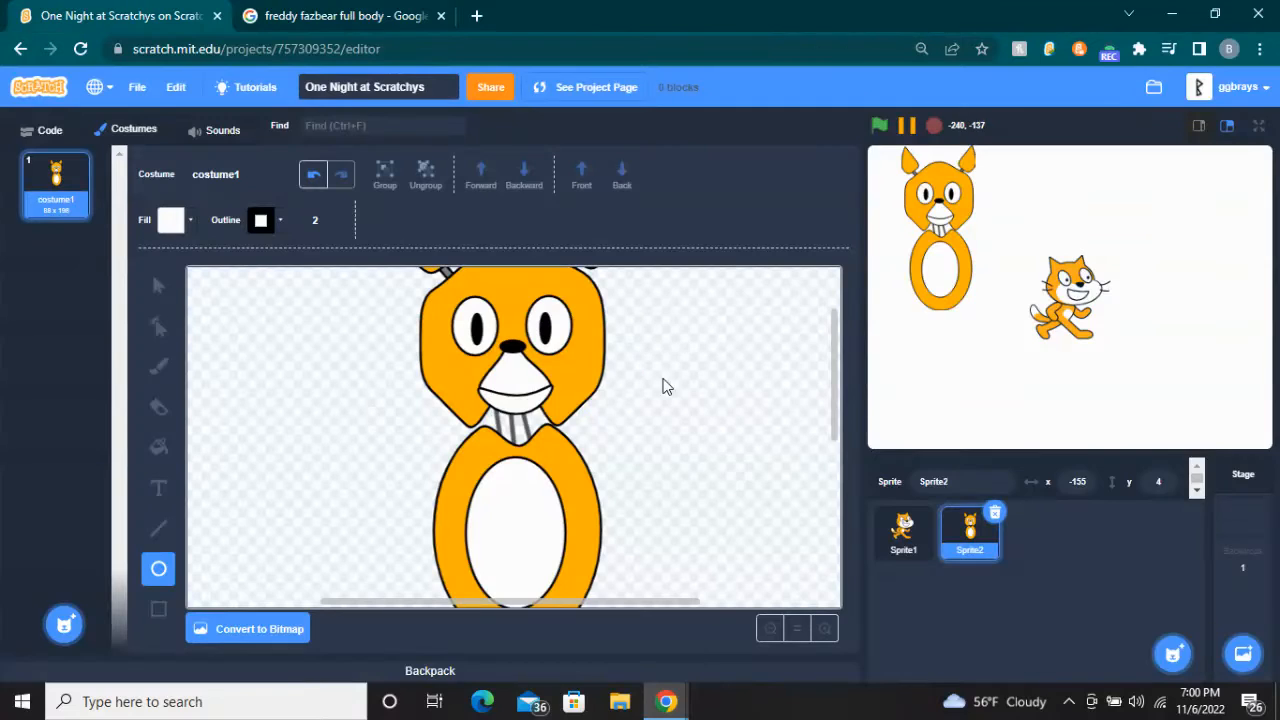
{"action": "left_click", "coordinate": [370, 16]}
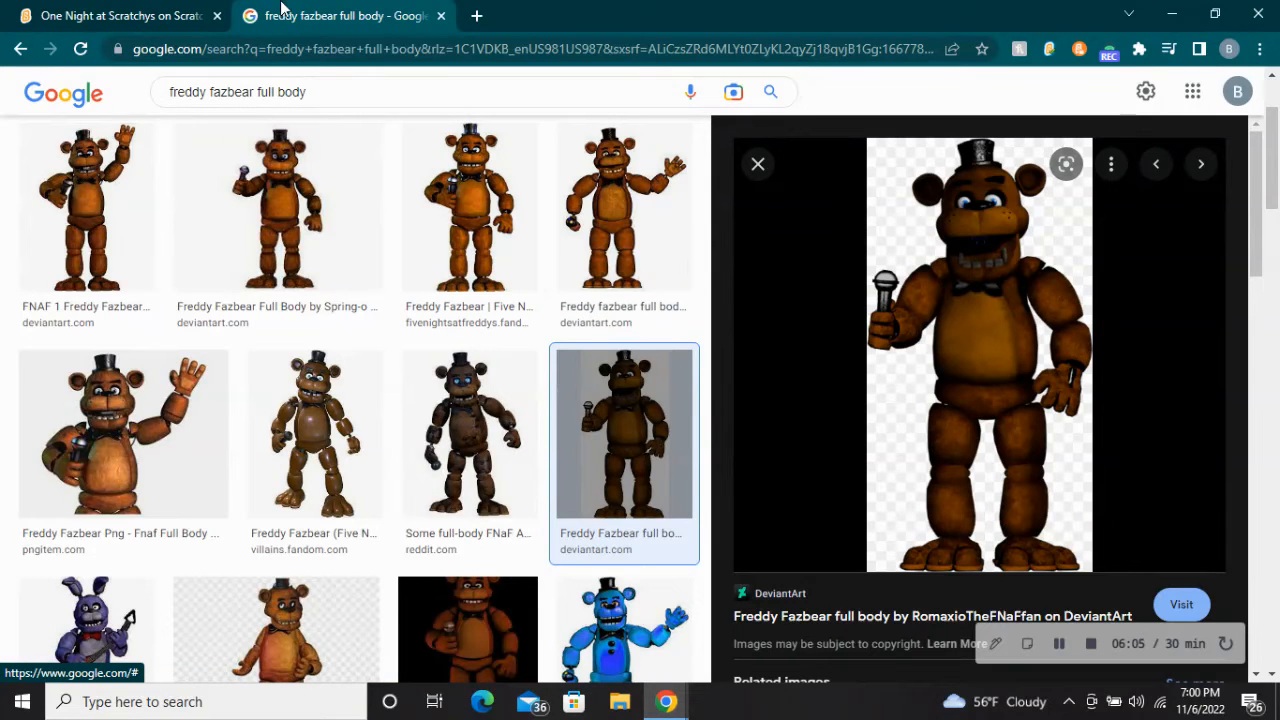
Step: Switch from the Freddy Fazbear image results back to the One Night at Scratchys project in the Scratch editor
{"action": "left_click", "coordinate": [140, 12]}
{"action": "left_click", "coordinate": [356, 12]}
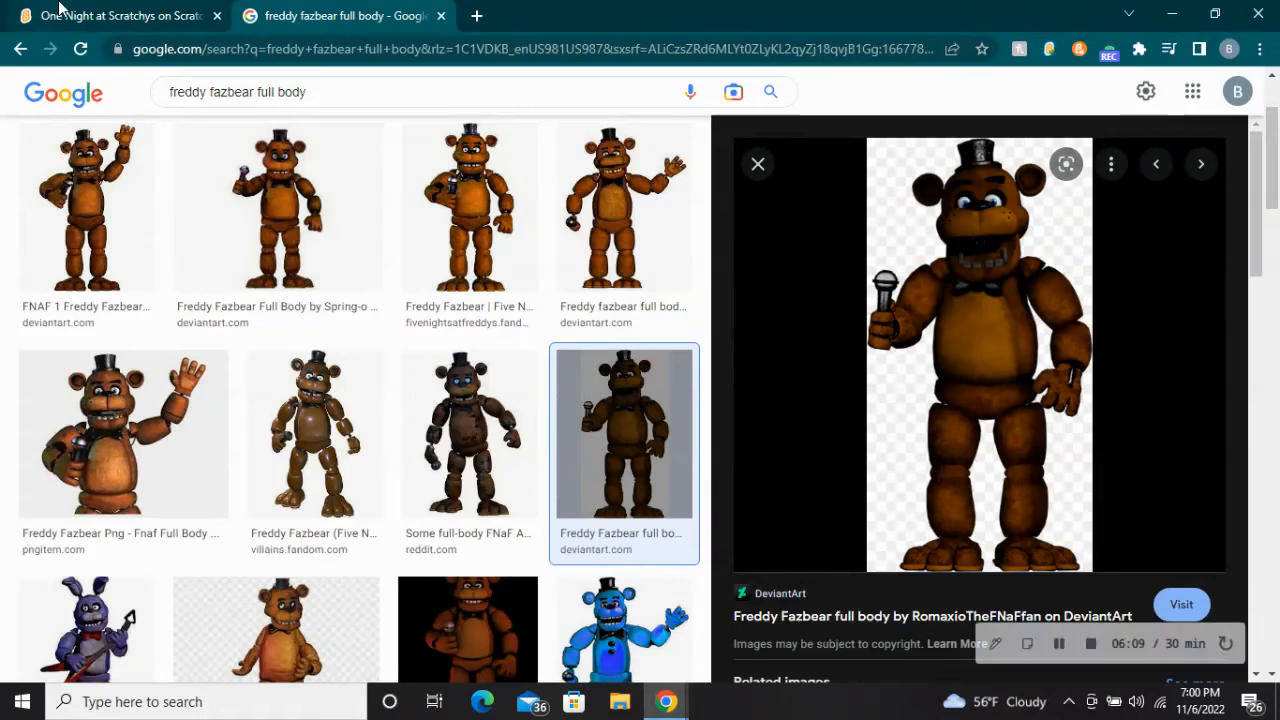
{"action": "left_click", "coordinate": [163, 8]}
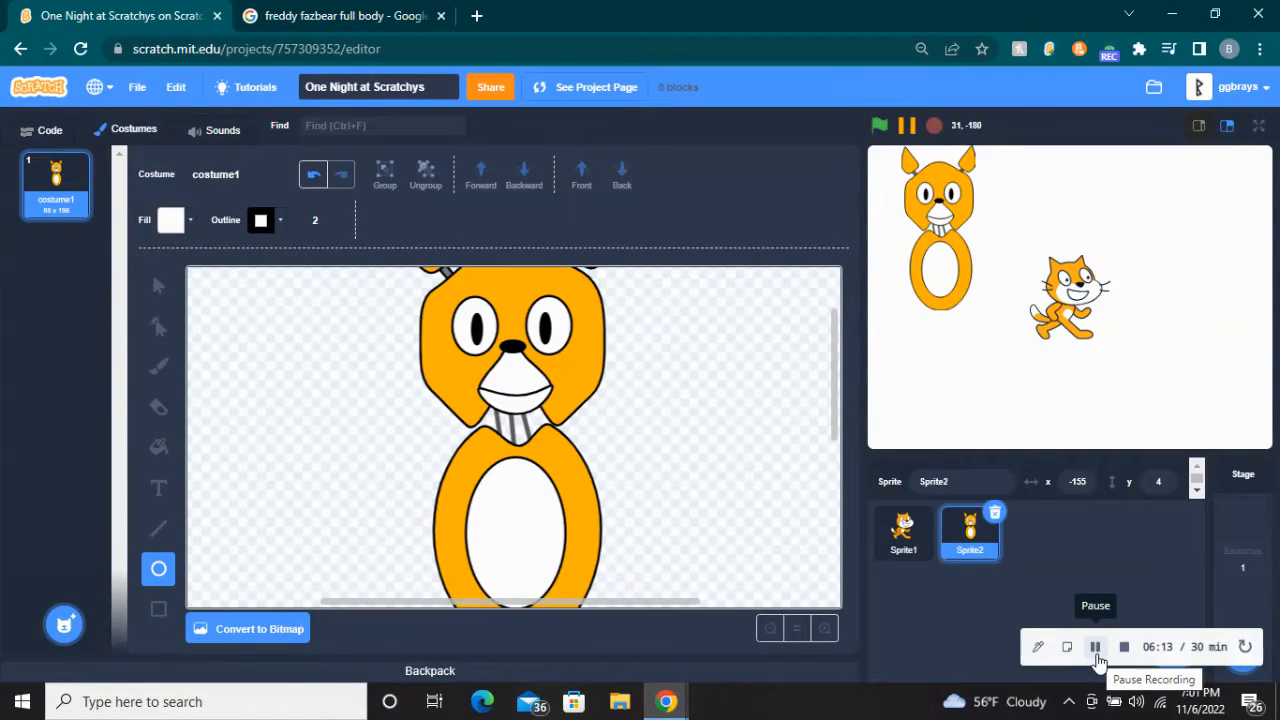
{"action": "left_click", "coordinate": [1095, 647]}
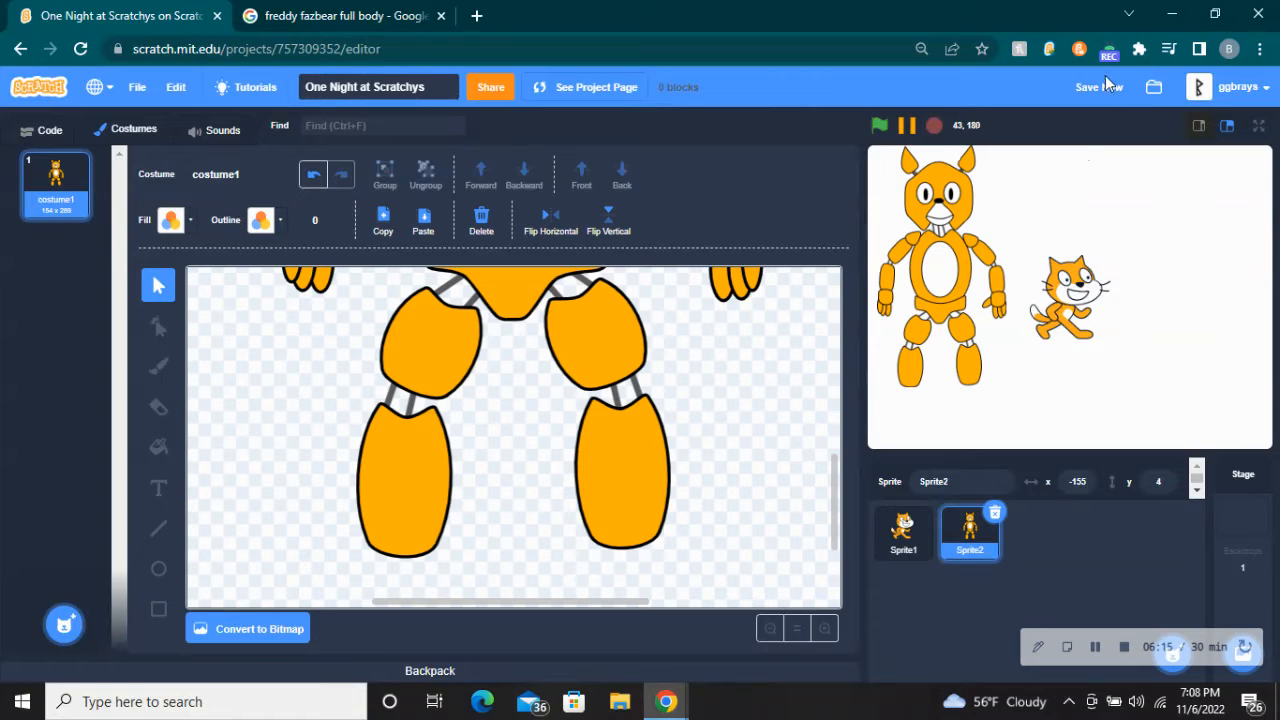
Step: Save the project and view the stage in full screen to check the jointed cat sprite, returning to the editor
{"action": "left_click", "coordinate": [1100, 87]}
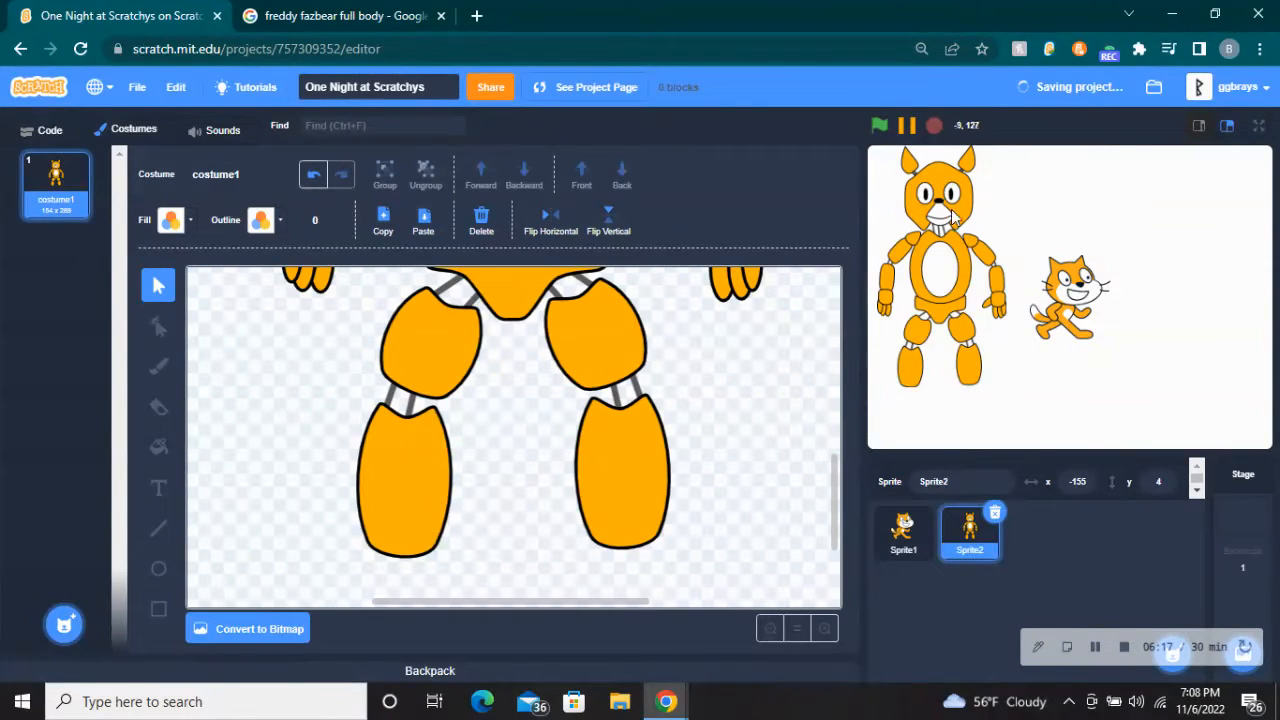
{"action": "left_click", "coordinate": [1260, 128]}
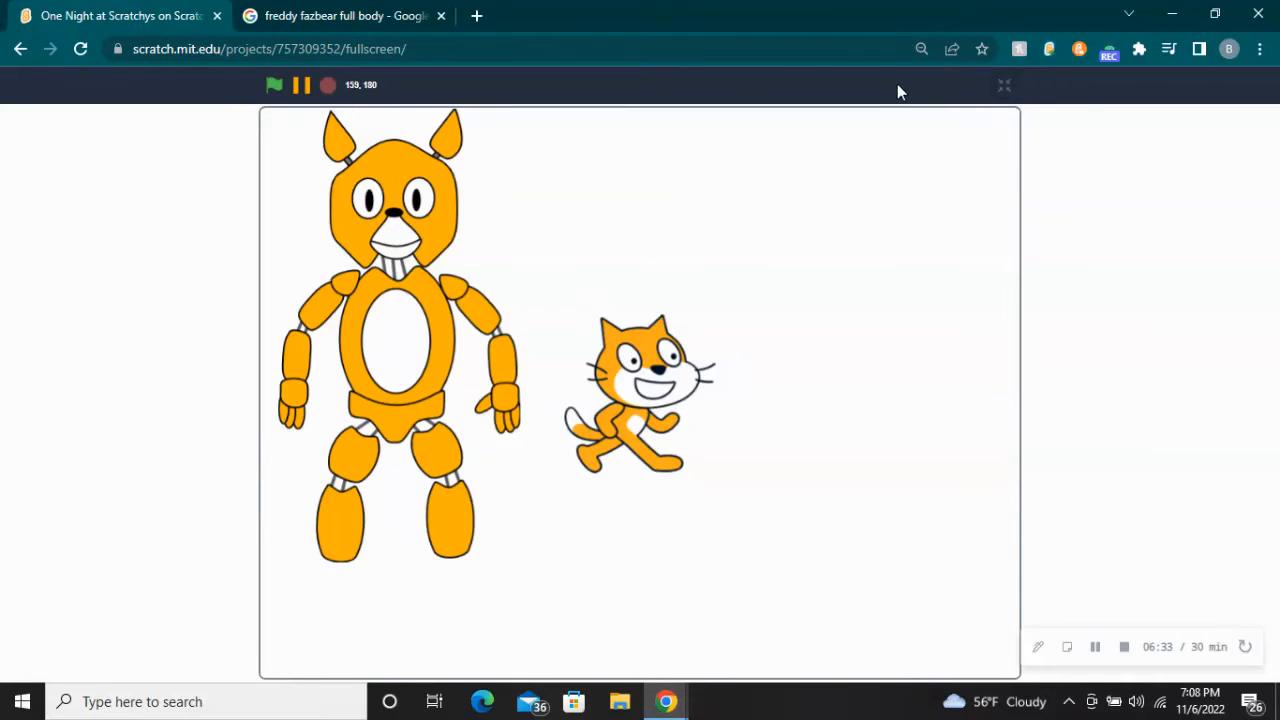
{"action": "left_click", "coordinate": [1000, 87]}
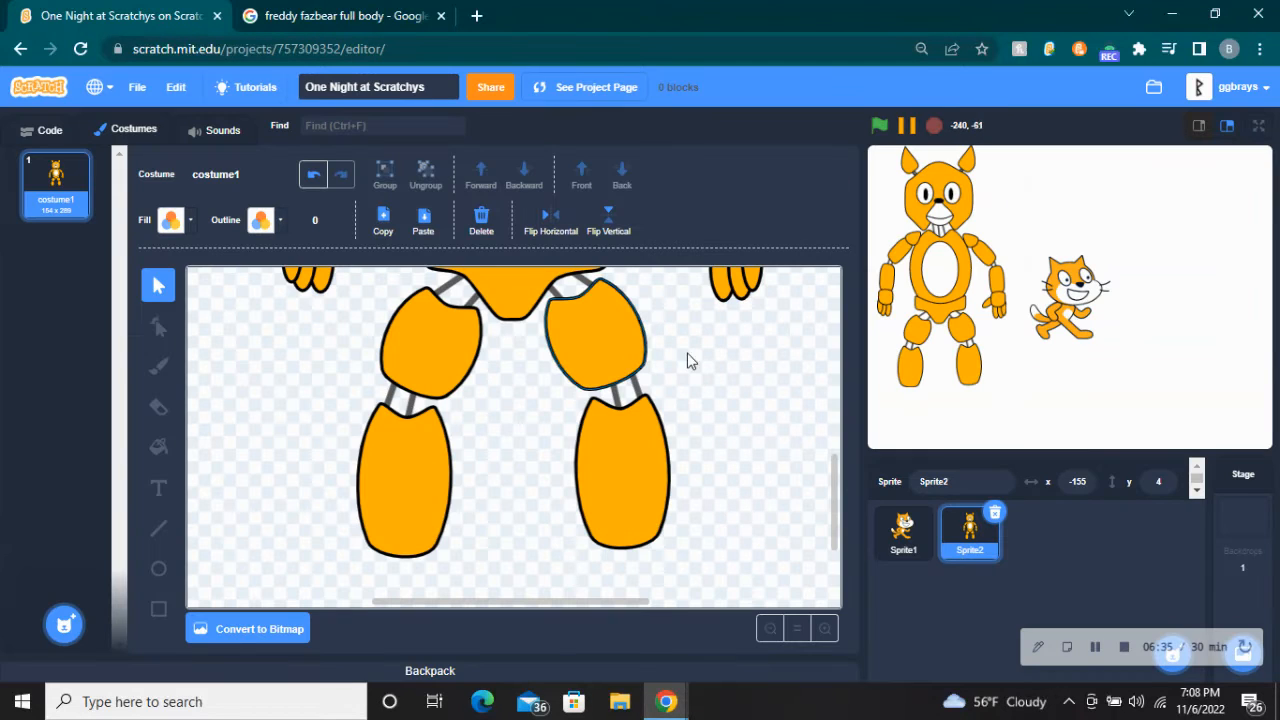
Step: Duplicate the existing thumb, flip it horizontally, place it behind the thumbless hand's palm, and save the project
{"action": "left_click_drag", "start_coordinate": [833, 494], "coordinate": [836, 450]}
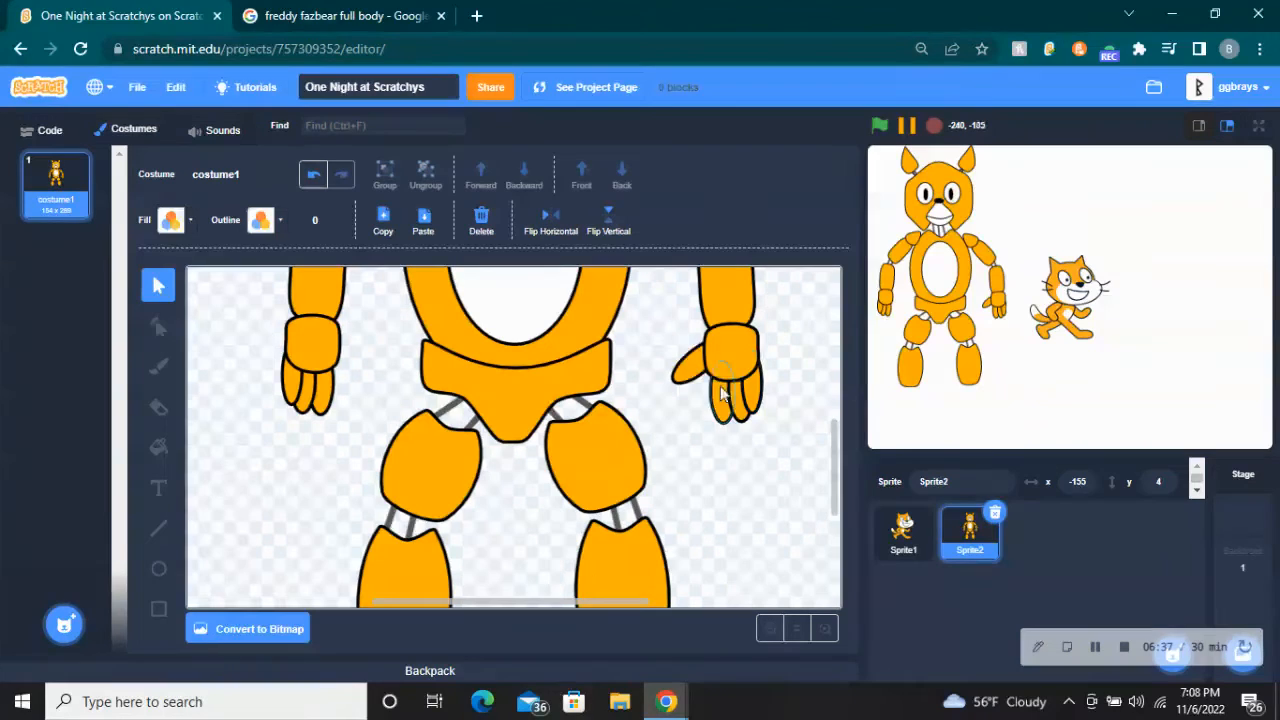
{"action": "left_click", "coordinate": [697, 365]}
{"action": "left_click", "coordinate": [423, 220]}
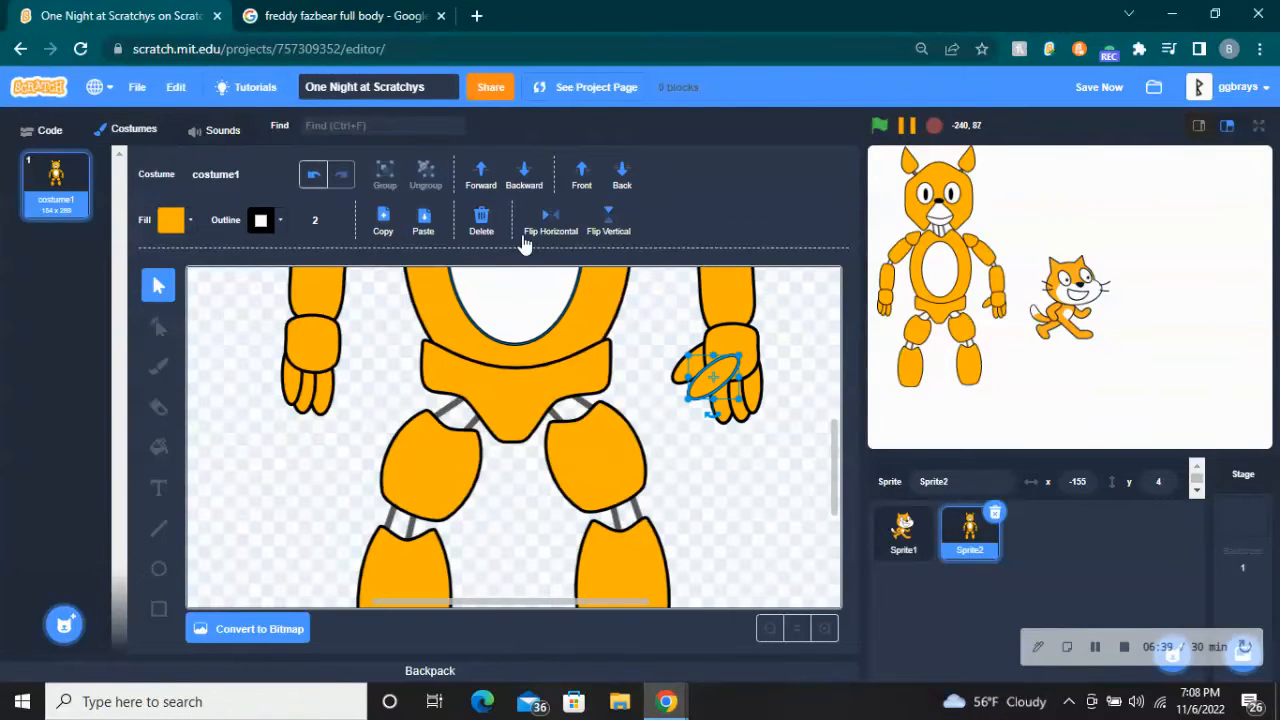
{"action": "left_click_drag", "start_coordinate": [727, 390], "coordinate": [348, 359]}
{"action": "left_click", "coordinate": [620, 172]}
{"action": "left_click", "coordinate": [755, 492]}
{"action": "left_click", "coordinate": [1098, 90]}
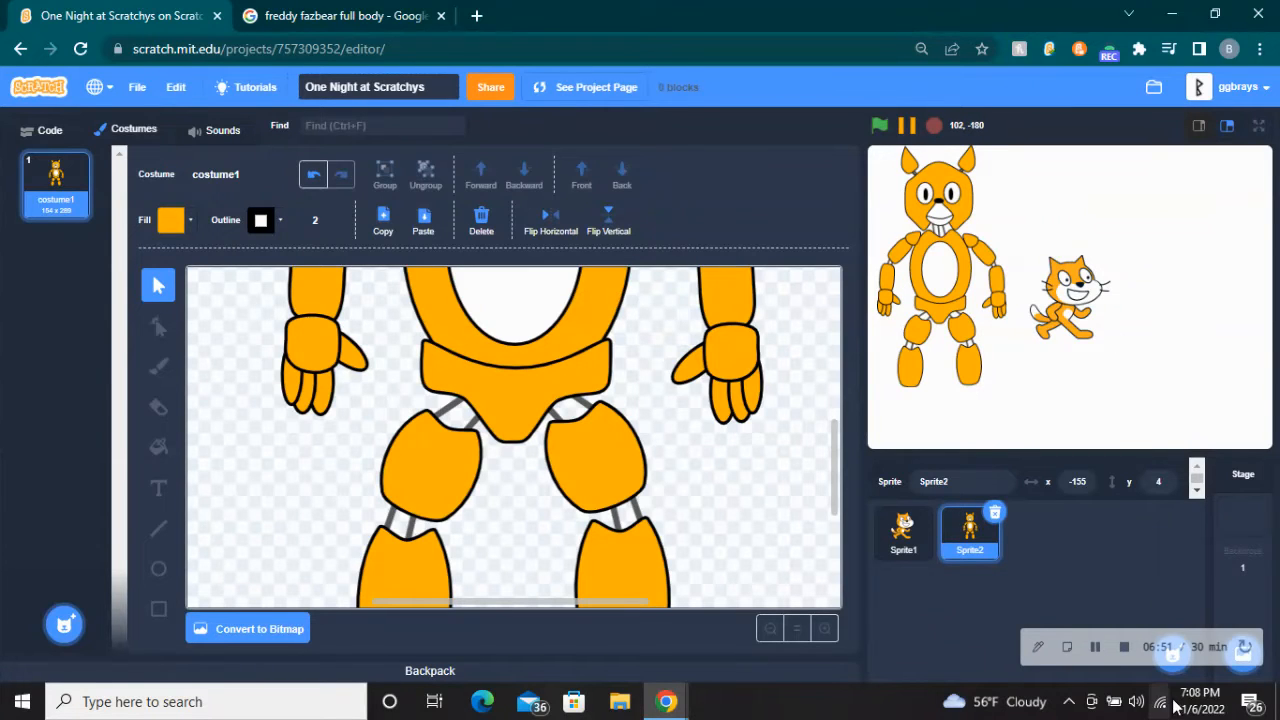
Step: Paint a new sprite and cover the whole canvas with a black rectangle about 610 by 449 in size
{"action": "mouse_move", "coordinate": [1176, 676]}
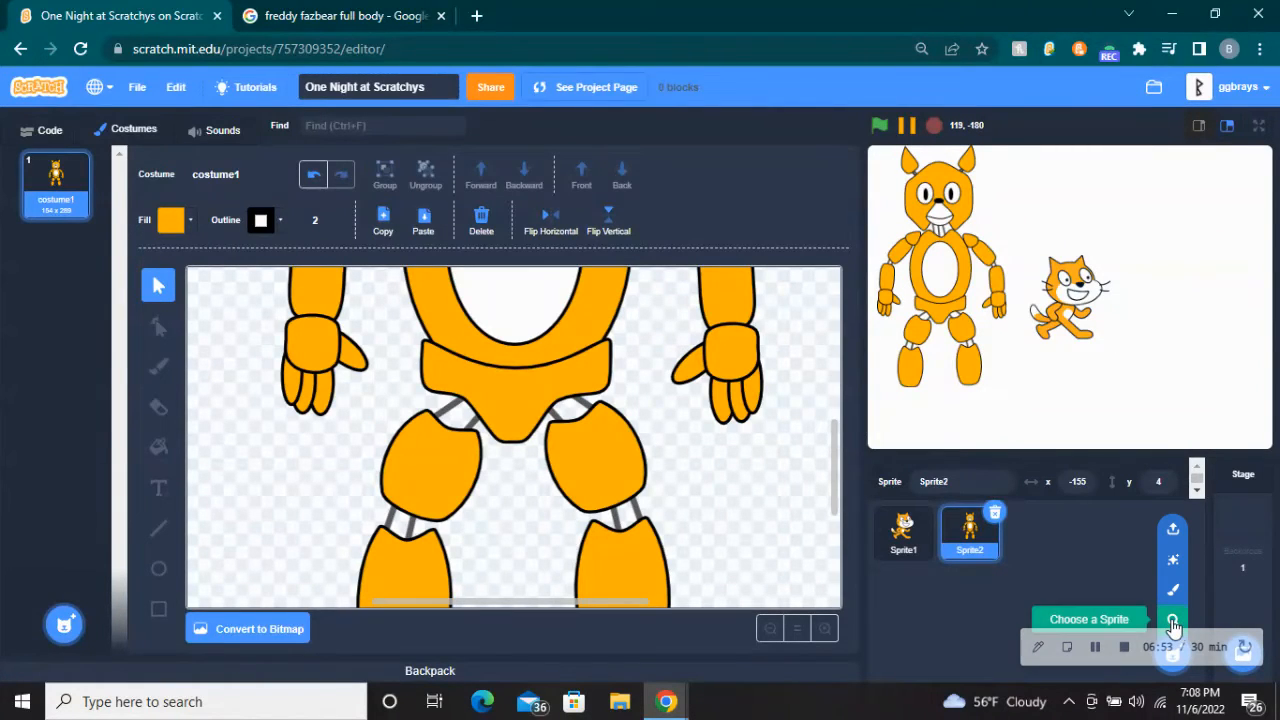
{"action": "left_click", "coordinate": [1173, 589]}
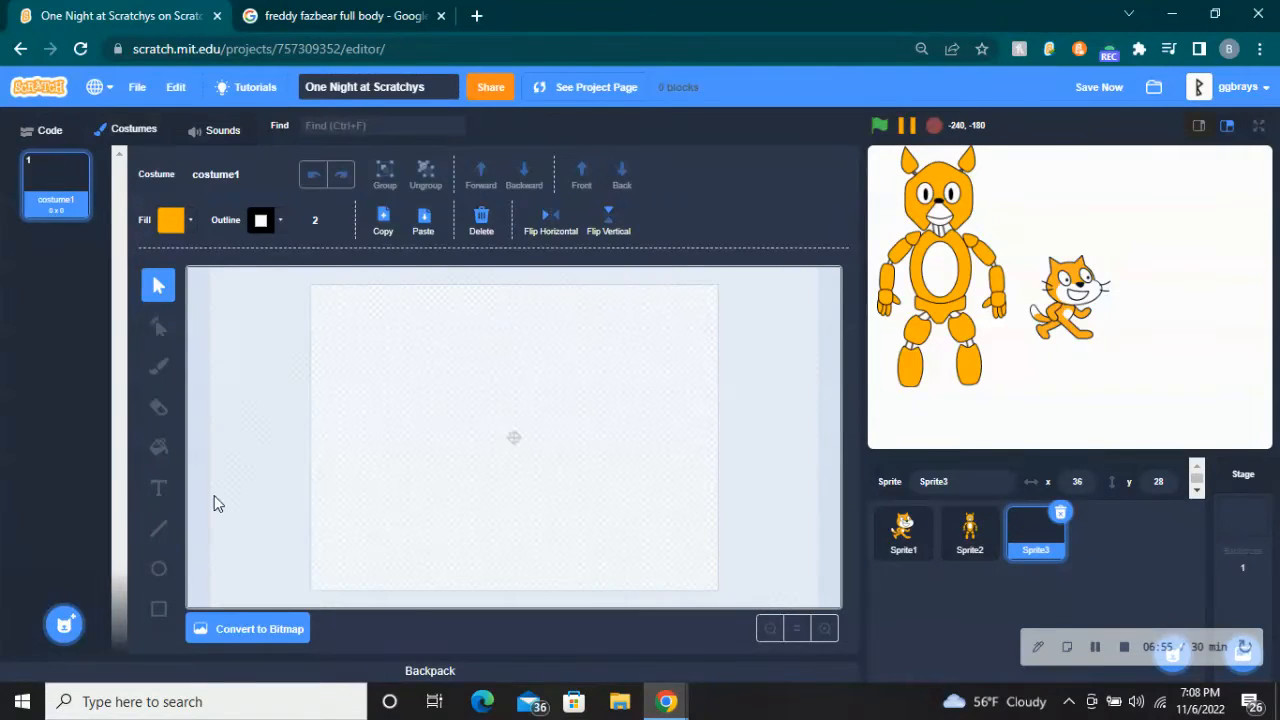
{"action": "left_click", "coordinate": [158, 608]}
{"action": "left_click", "coordinate": [163, 225]}
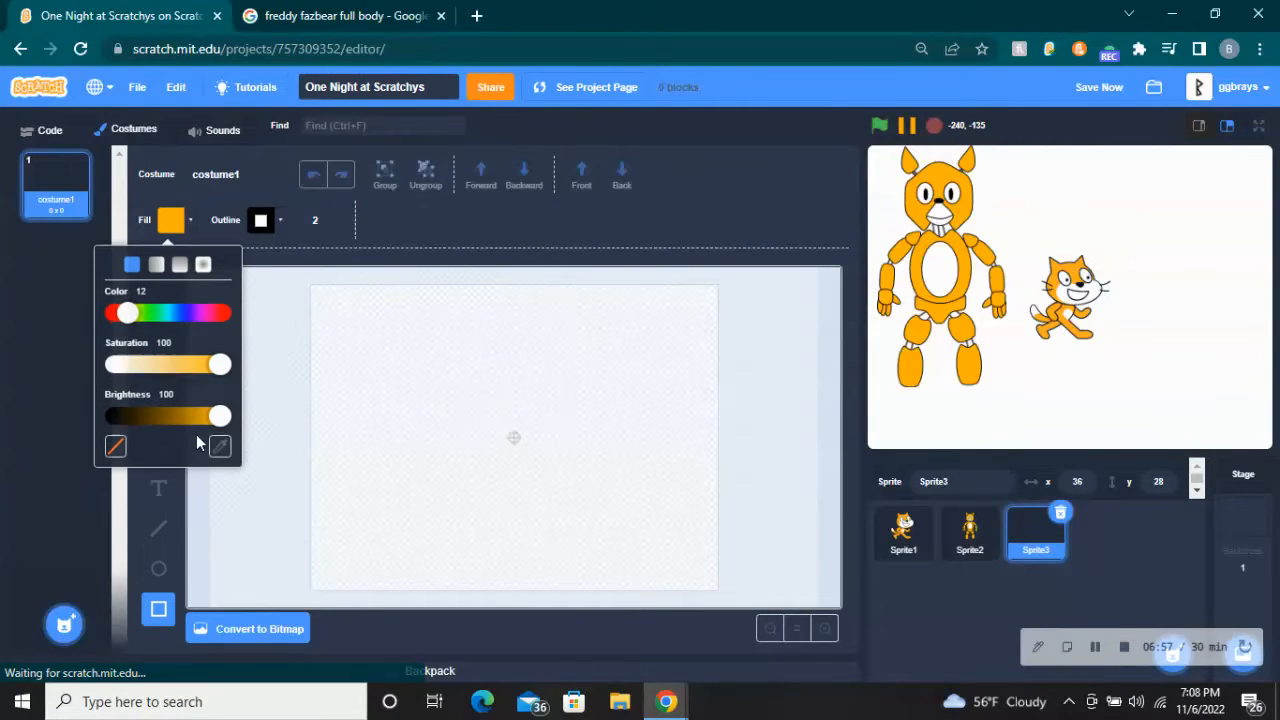
{"action": "left_click_drag", "start_coordinate": [220, 414], "coordinate": [55, 406]}
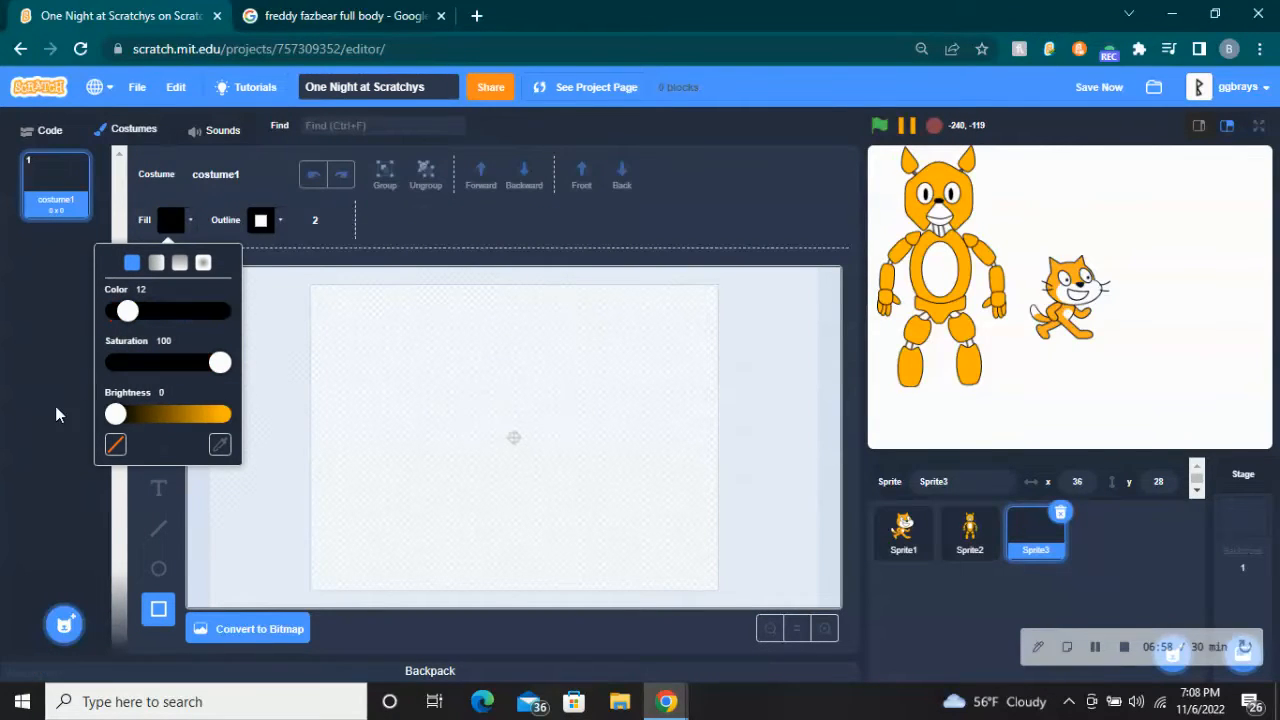
{"action": "left_click", "coordinate": [770, 628]}
{"action": "left_click_drag", "start_coordinate": [348, 304], "coordinate": [663, 543]}
{"action": "left_click", "coordinate": [686, 597]}
{"action": "left_click", "coordinate": [824, 628]}
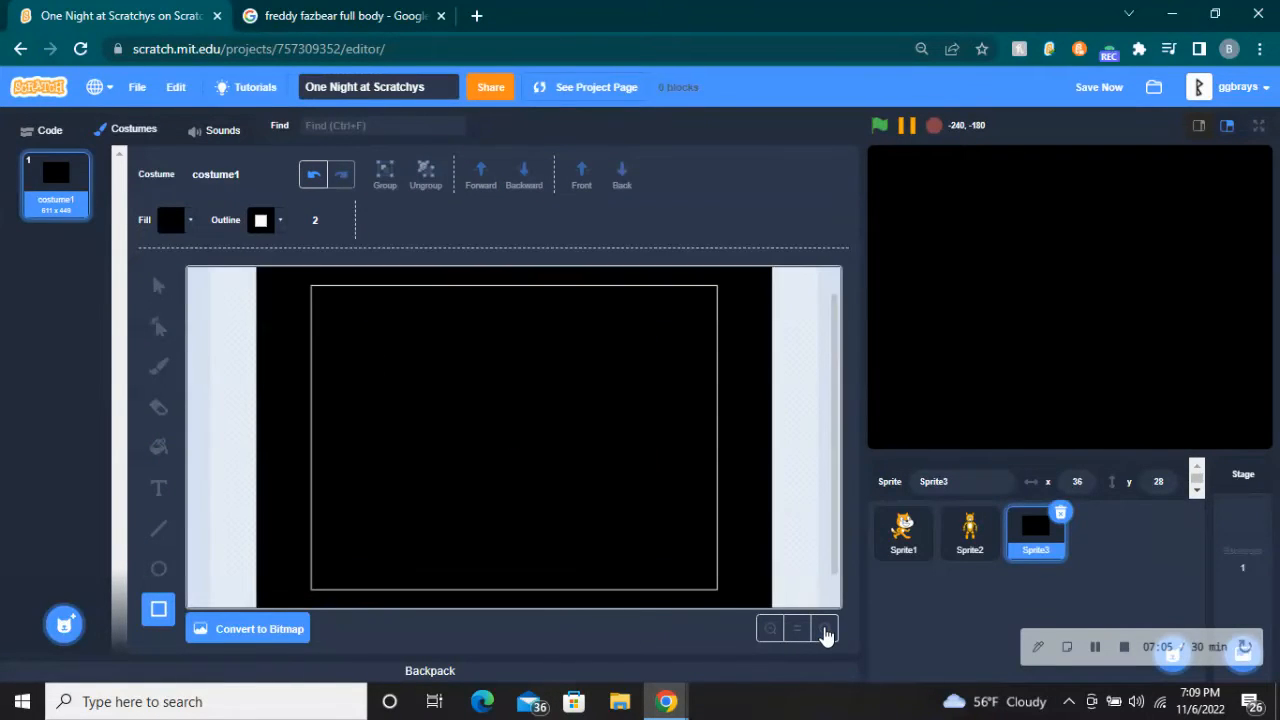
Step: Set the black background sprite's x and y position to 0 and save the project
{"action": "left_click", "coordinate": [1090, 482]}
{"action": "key", "text": "BackSpace"}
{"action": "key", "text": "BackSpace"}
{"action": "type", "text": "0"}
{"action": "left_click", "coordinate": [1169, 479]}
{"action": "key", "text": "BackSpace"}
{"action": "key", "text": "BackSpace"}
{"action": "type", "text": "0"}
{"action": "key", "text": "Return"}
{"action": "left_click", "coordinate": [1069, 86]}
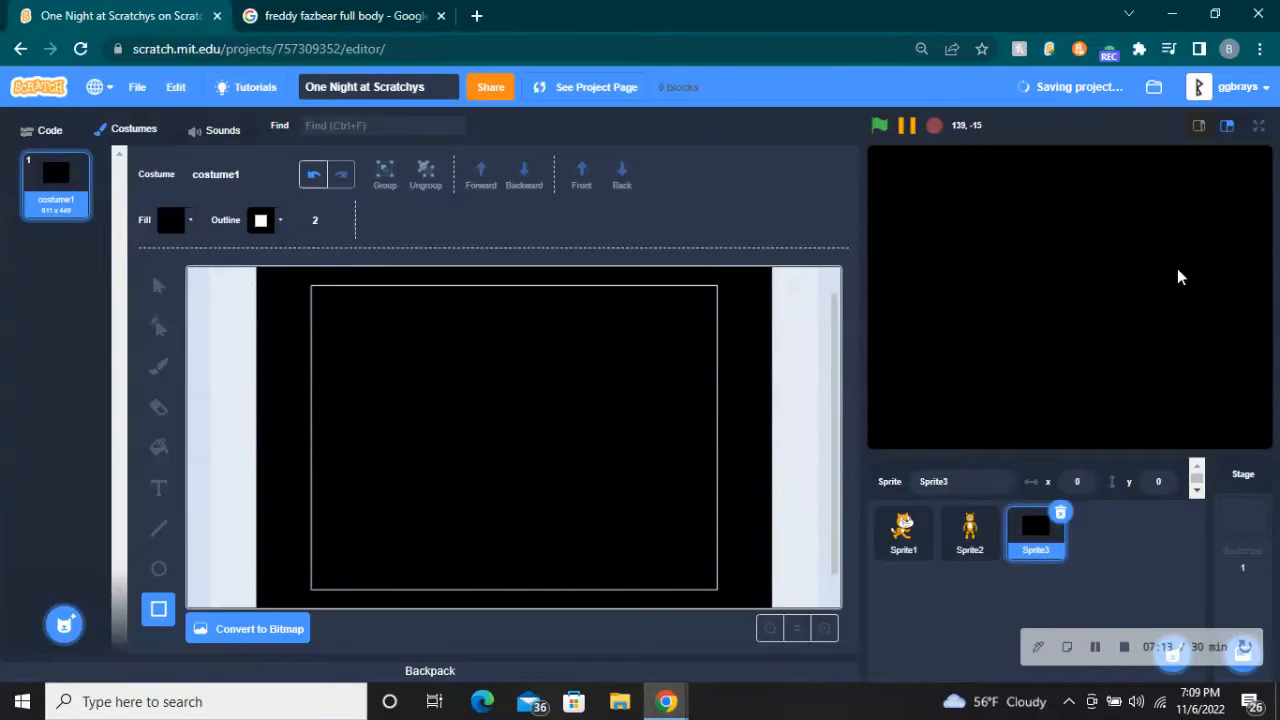
Step: Set up the Text tool with a white fill (saturation 0, brightness 100) and the Pixel font
{"action": "left_click", "coordinate": [158, 489]}
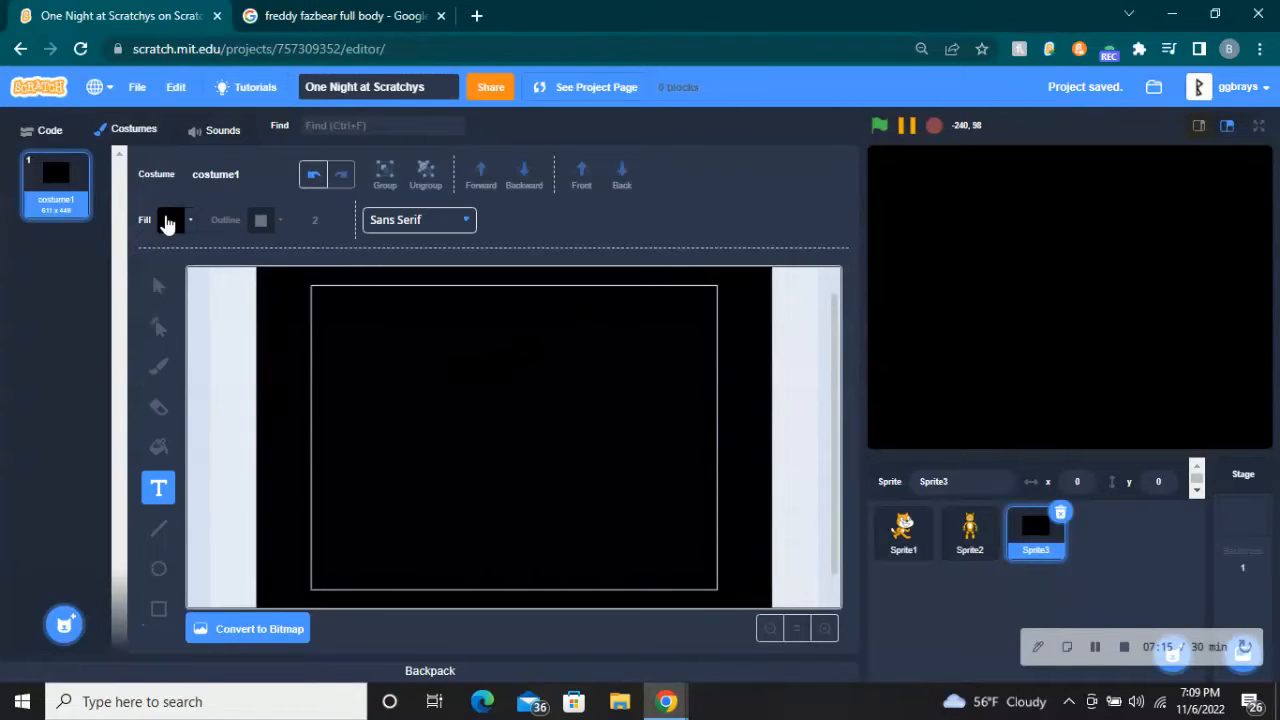
{"action": "left_click", "coordinate": [170, 219]}
{"action": "left_click", "coordinate": [226, 389]}
{"action": "left_click_drag", "start_coordinate": [203, 281], "coordinate": [153, 281]}
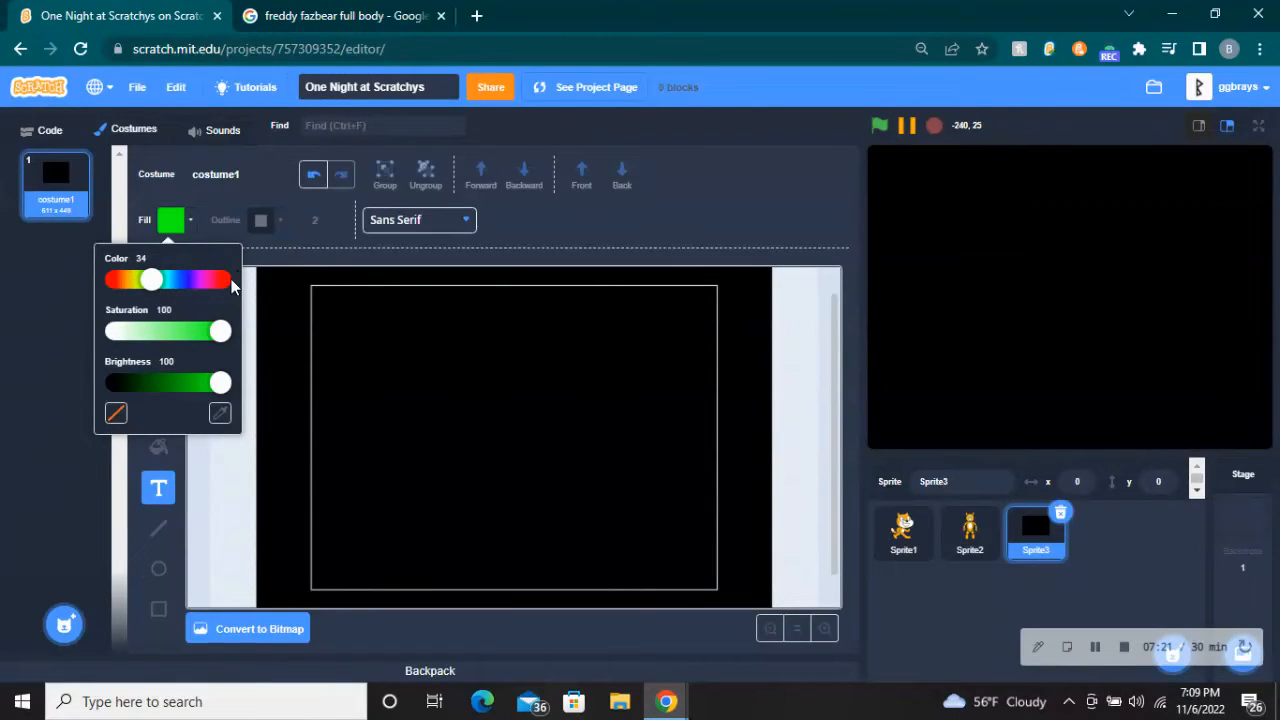
{"action": "left_click", "coordinate": [226, 281]}
{"action": "left_click", "coordinate": [172, 382]}
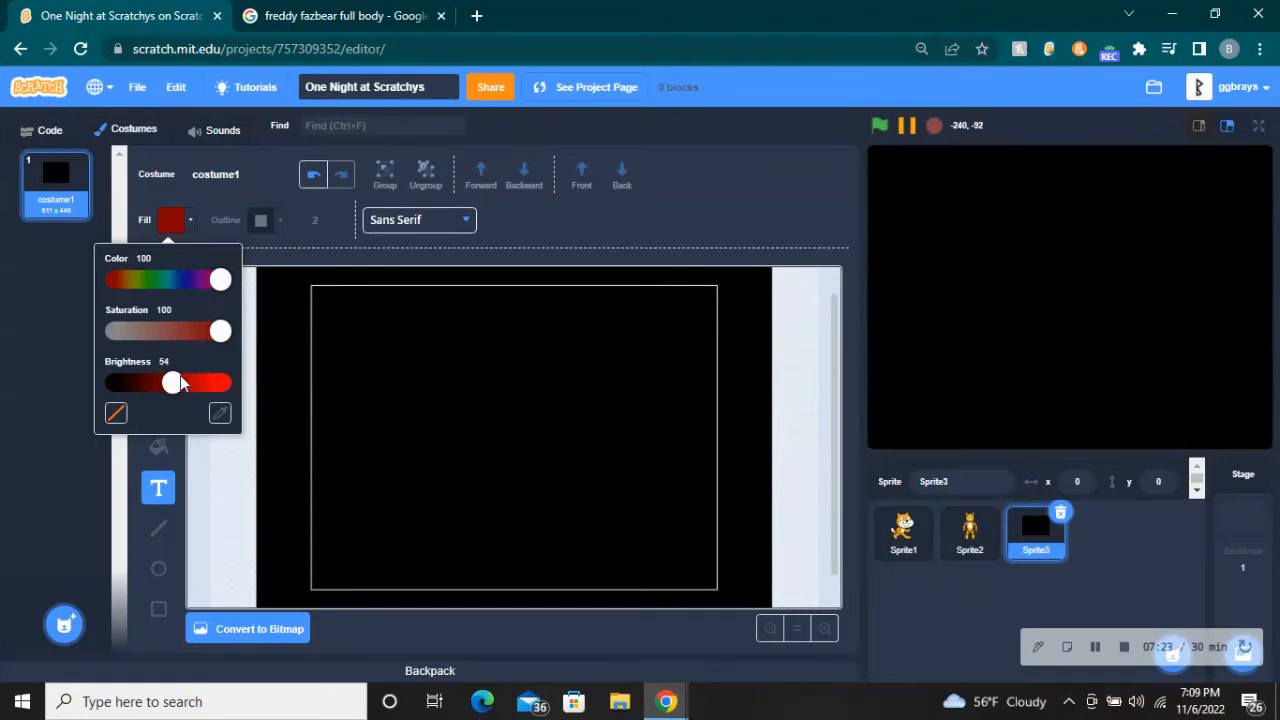
{"action": "left_click", "coordinate": [178, 383]}
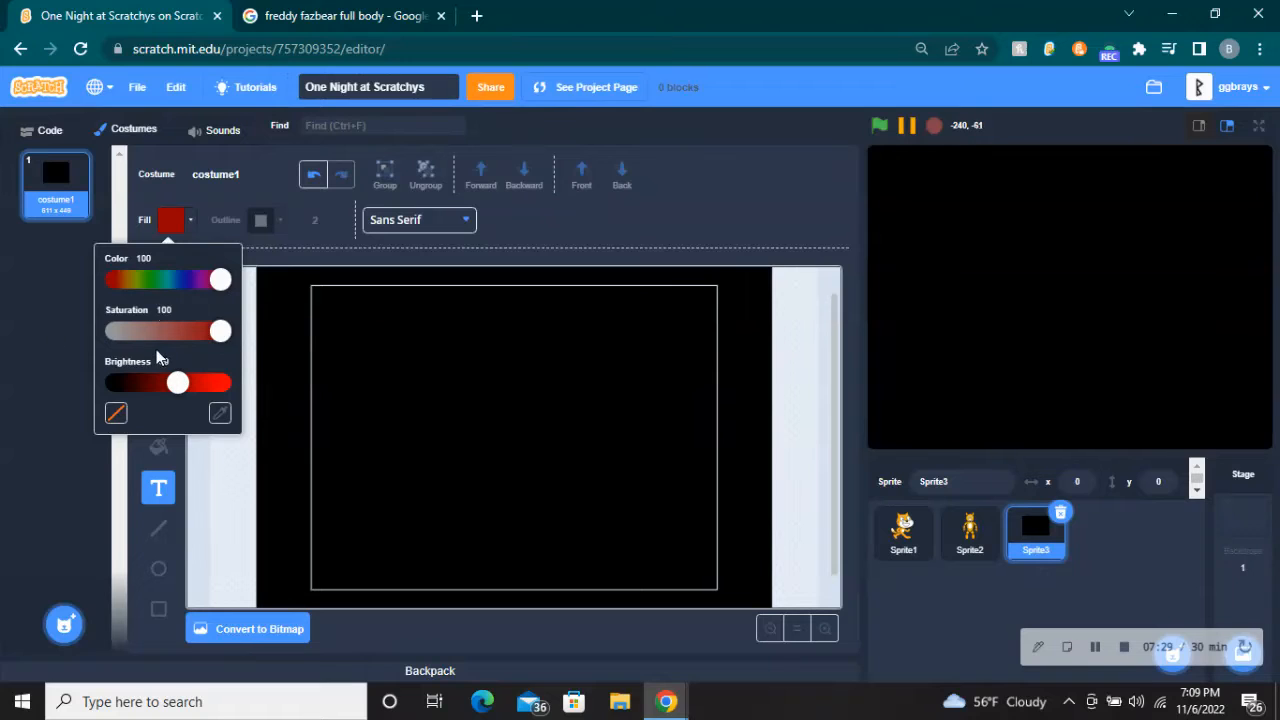
{"action": "left_click", "coordinate": [228, 385]}
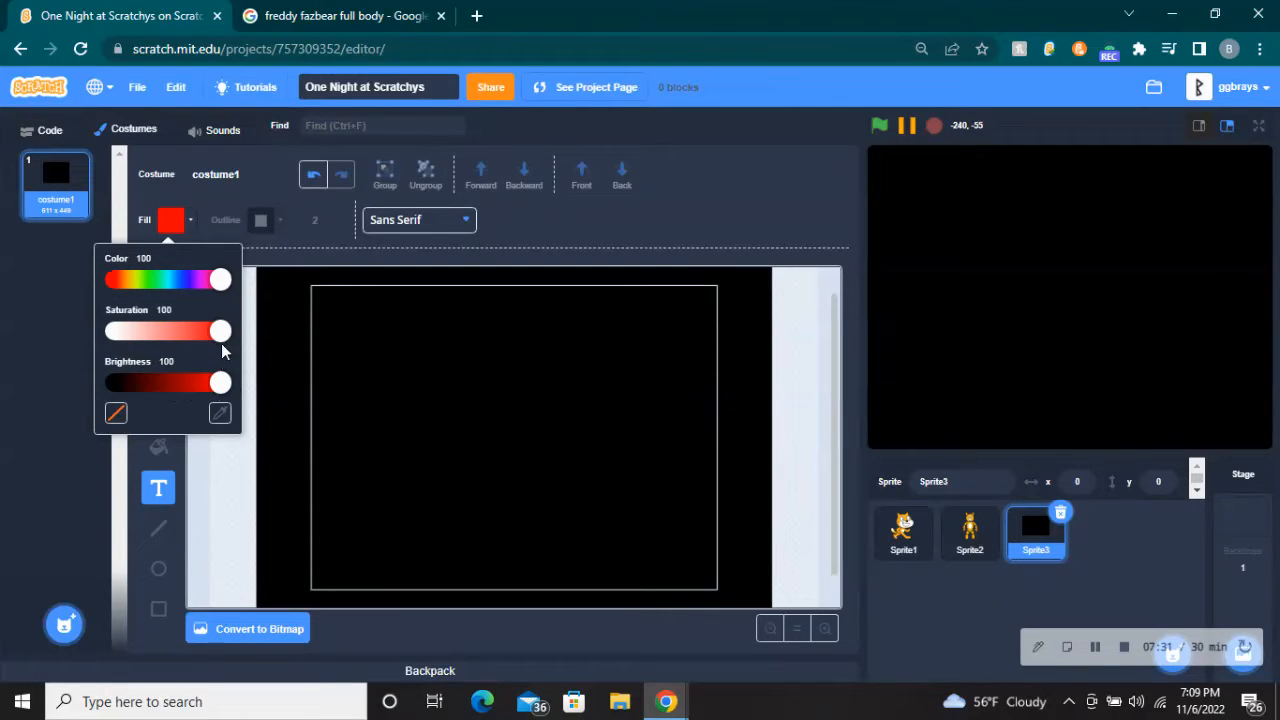
{"action": "left_click", "coordinate": [123, 336]}
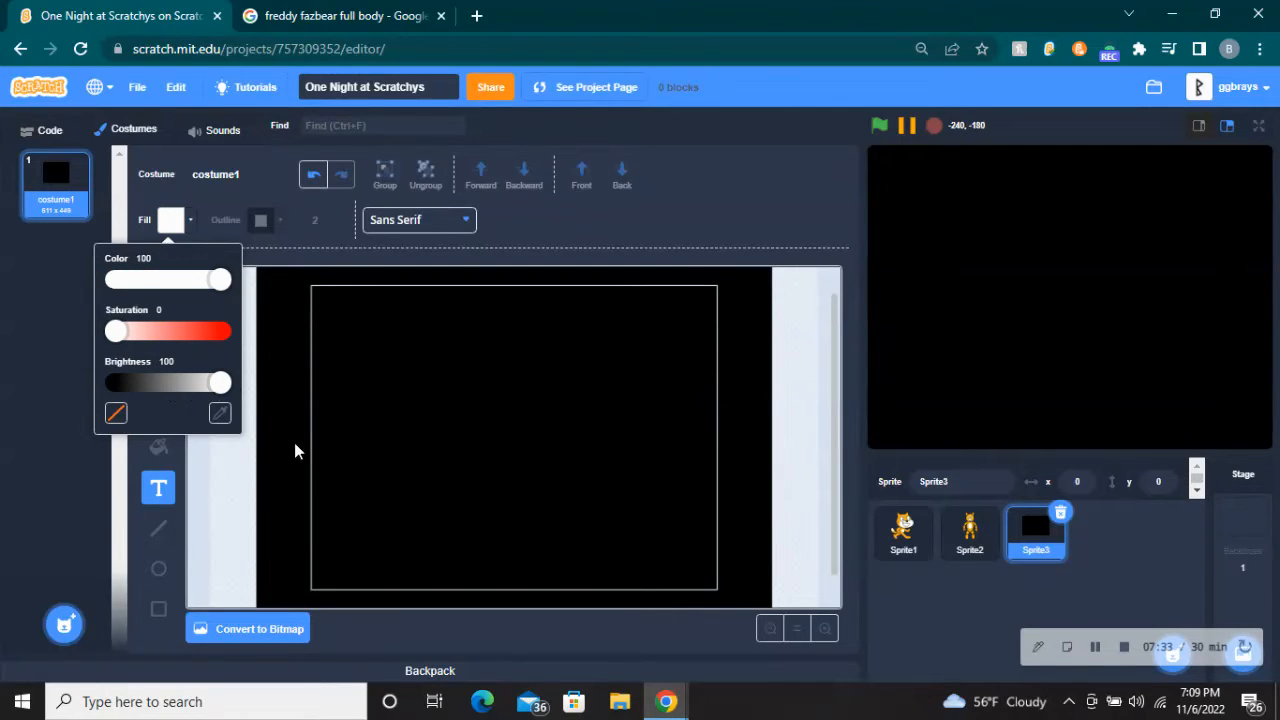
{"action": "left_click", "coordinate": [420, 220]}
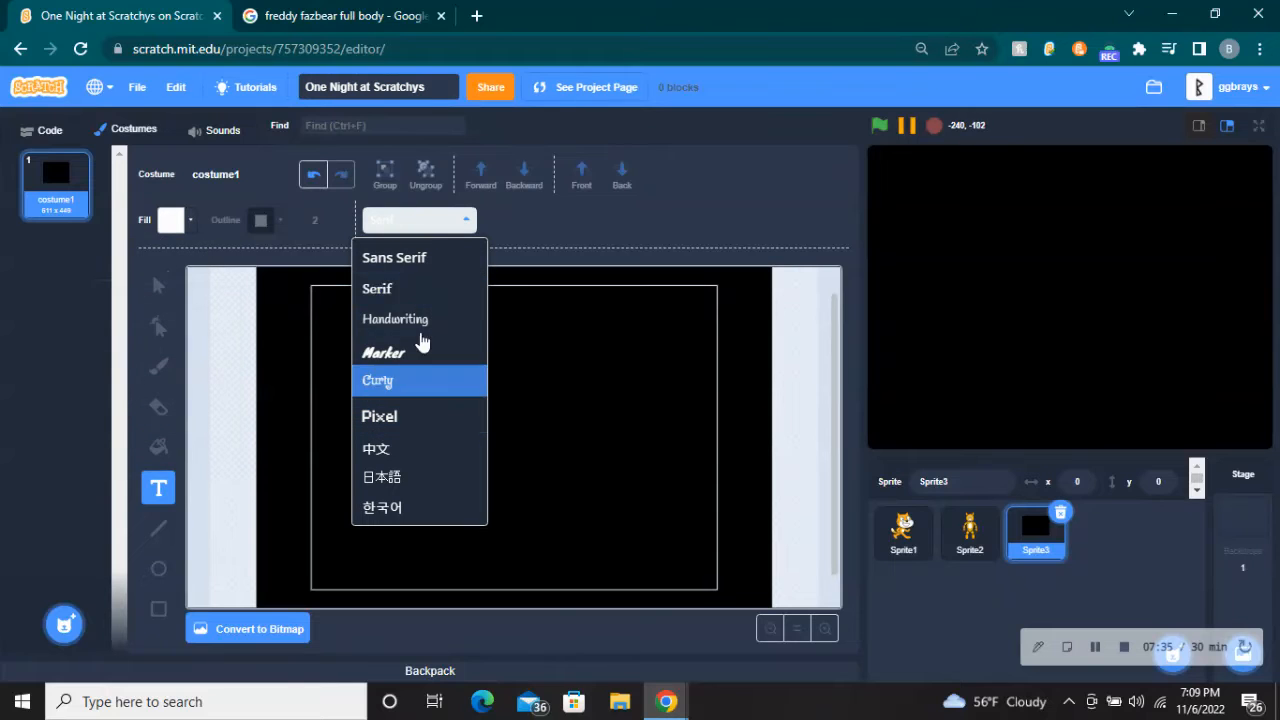
{"action": "left_click", "coordinate": [440, 414]}
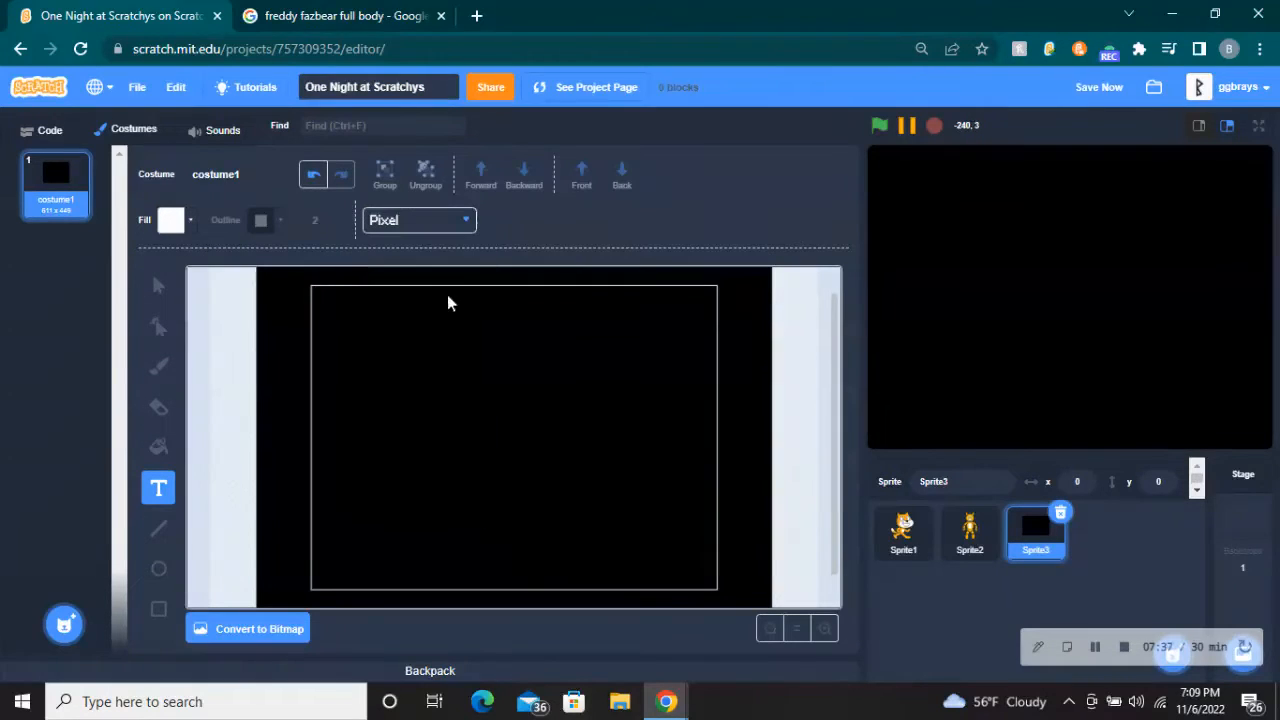
Step: Add the text "WARNING" in capitals near the top centre of the black canvas
{"action": "type", "text": "warning"}
{"action": "key", "text": "BackSpace"}
{"action": "key", "text": "BackSpace"}
{"action": "key", "text": "BackSpace"}
{"action": "key", "text": "BackSpace"}
{"action": "key", "text": "BackSpace"}
{"action": "key", "text": "BackSpace"}
{"action": "type", "text": "WARNING"}
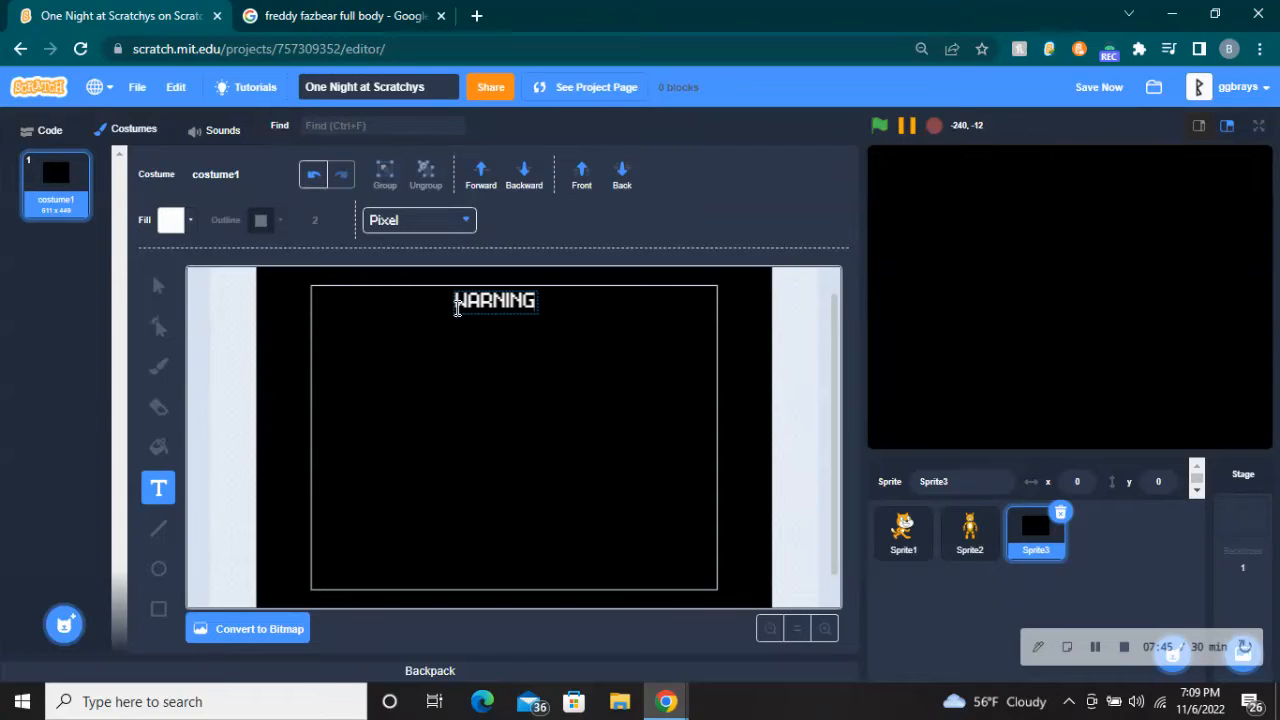
Step: Enlarge the WARNING text to about half the stage width and nudge it slightly down from the stage's top edge
{"action": "left_click", "coordinate": [158, 285]}
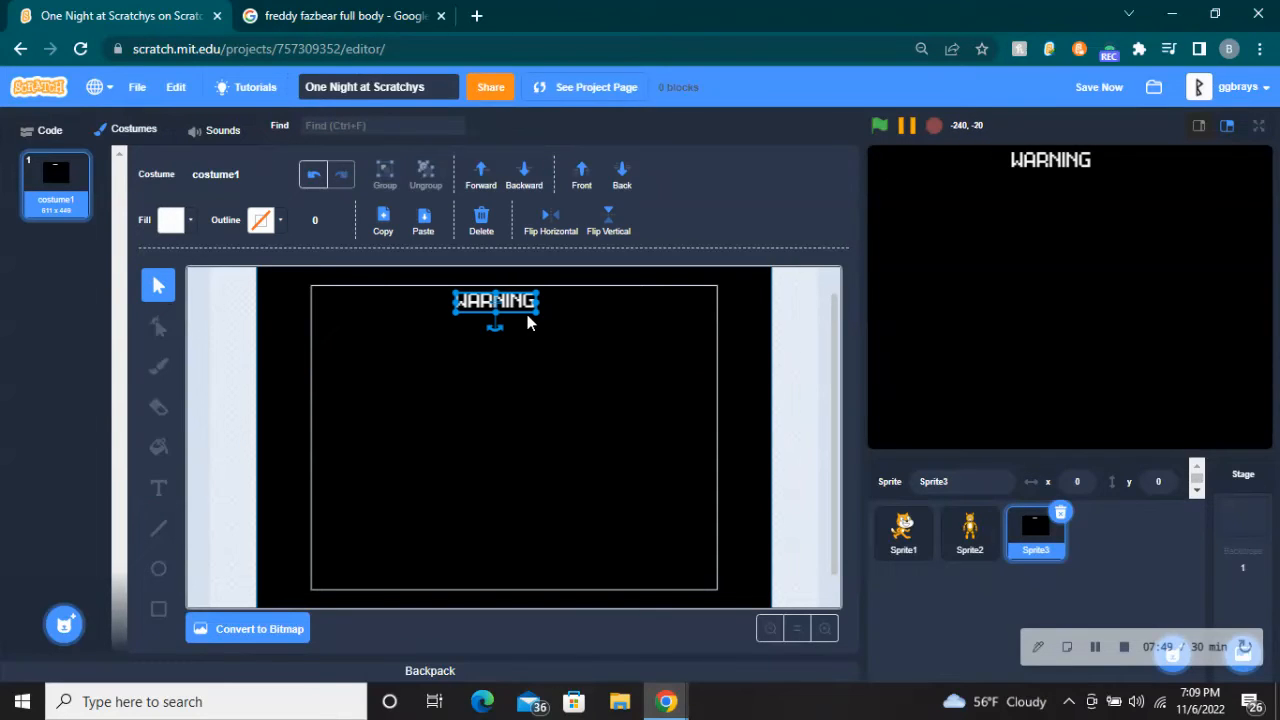
{"action": "mouse_move", "coordinate": [535, 312]}
{"action": "left_mouse_down"}
{"action": "mouse_move", "coordinate": [563, 334]}
{"action": "mouse_move", "coordinate": [559, 305]}
{"action": "mouse_move", "coordinate": [541, 298]}
{"action": "left_mouse_up"}
{"action": "left_click", "coordinate": [497, 371]}
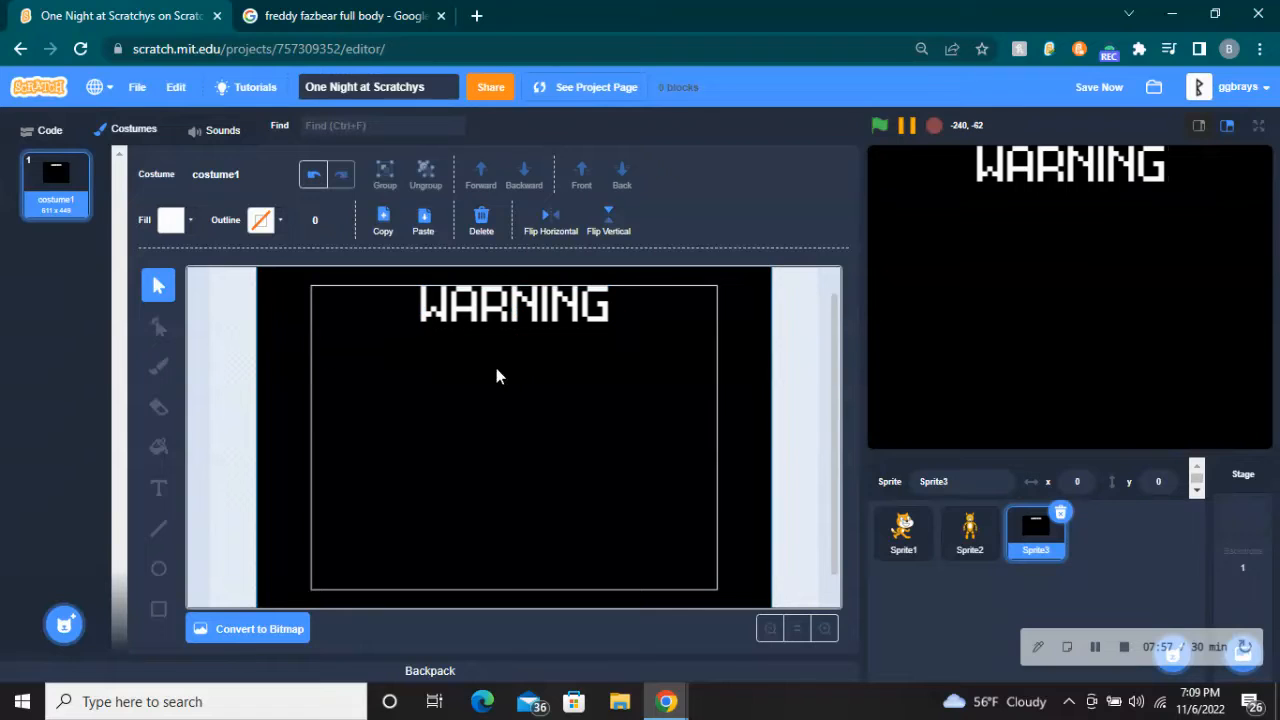
{"action": "left_click", "coordinate": [519, 315]}
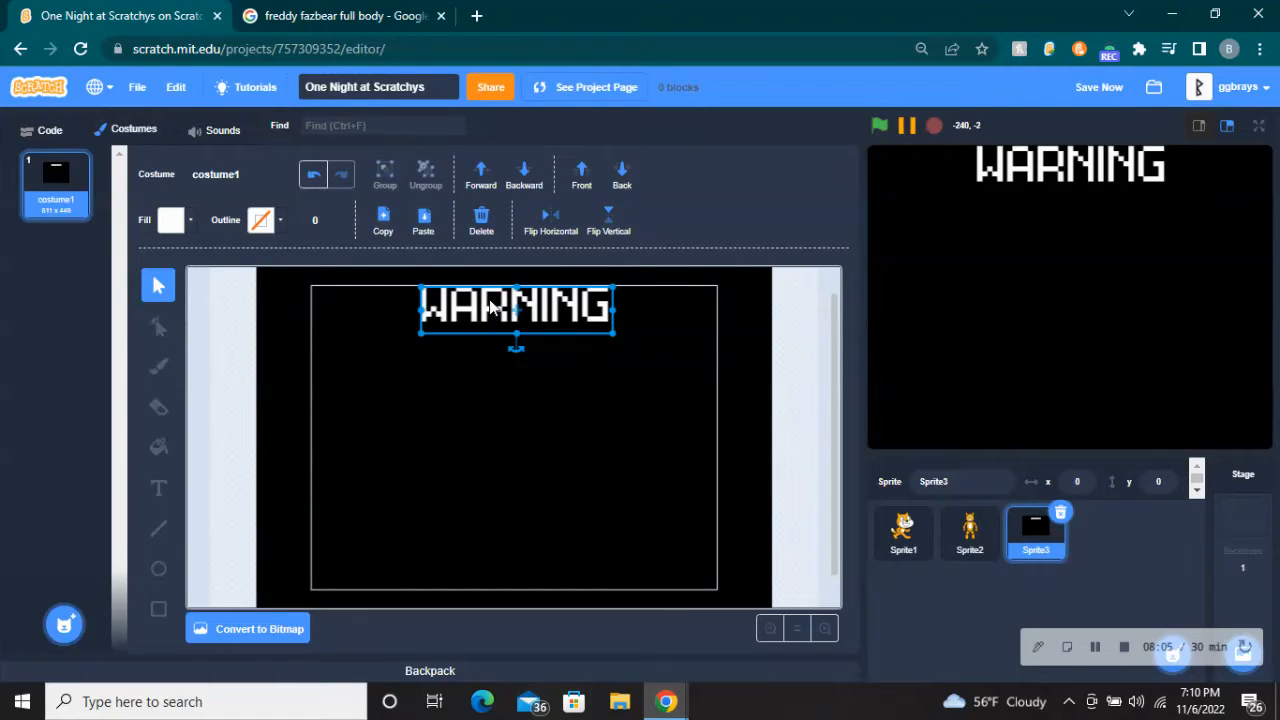
{"action": "key", "text": "Down"}
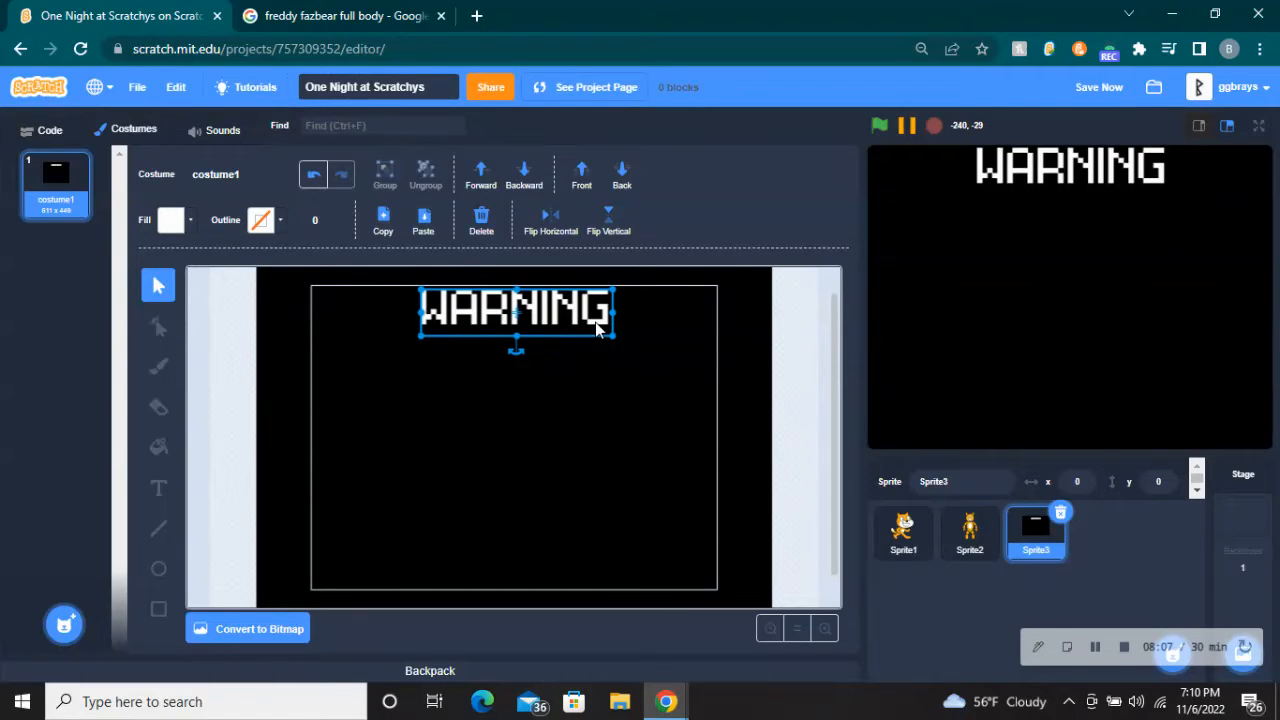
{"action": "key", "text": "Down"}
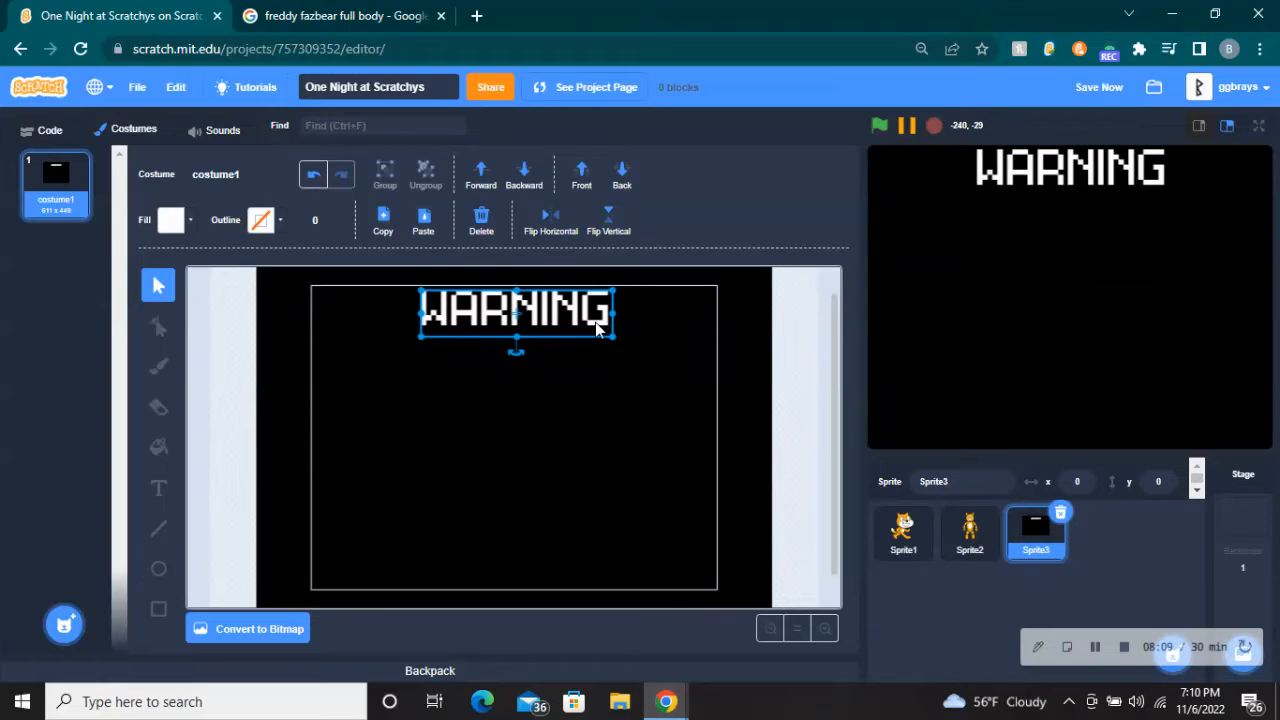
{"action": "left_click", "coordinate": [230, 335]}
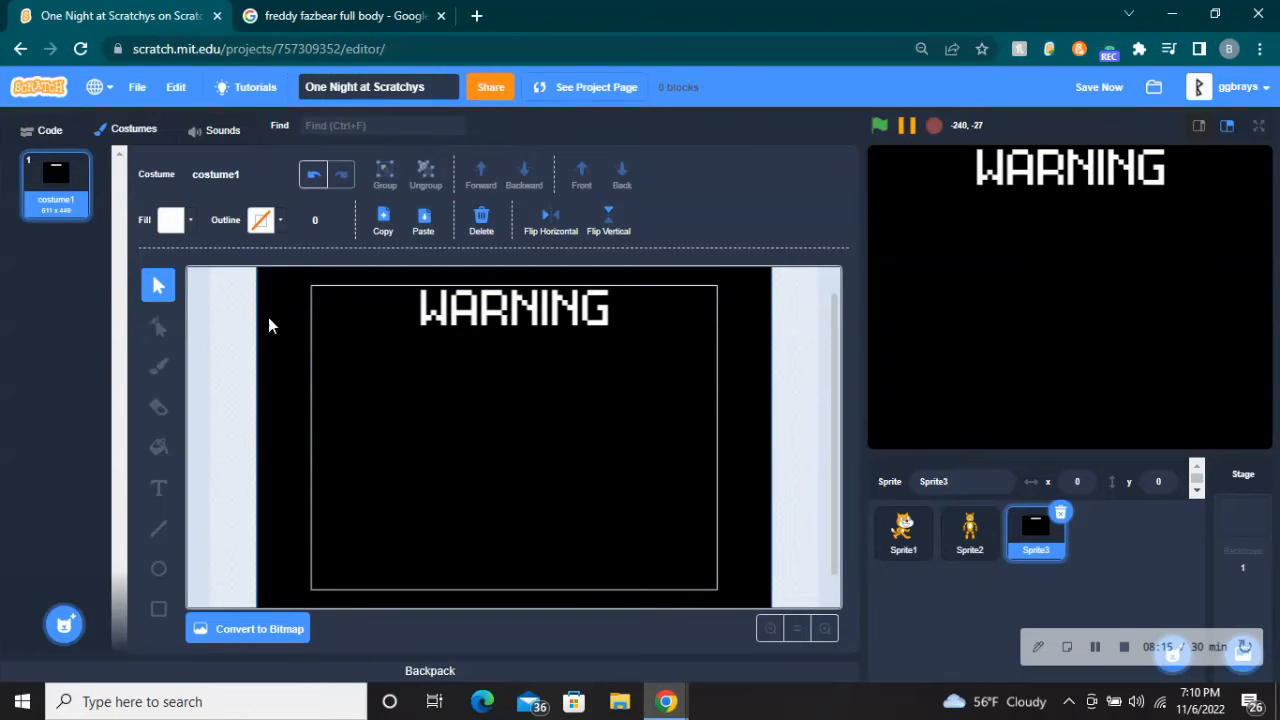
Step: Centre the WARNING text on the canvas, shift it straight up to just below the stage's top edge, and deselect it
{"action": "left_click_drag", "start_coordinate": [538, 318], "coordinate": [537, 435]}
{"action": "key", "text": "Up"}
{"action": "key", "text": "Up"}
{"action": "key", "text": "Up"}
{"action": "key", "text": "Up"}
{"action": "key", "text": "Up"}
{"action": "key", "text": "Up"}
{"action": "key", "text": "Up"}
{"action": "key", "text": "Up"}
{"action": "key", "text": "Up"}
{"action": "key", "text": "Up"}
{"action": "key", "text": "Up"}
{"action": "key", "text": "Up"}
{"action": "key", "text": "Up"}
{"action": "key", "text": "Up"}
{"action": "key", "text": "Up"}
{"action": "key", "text": "Up"}
{"action": "key", "text": "Up"}
{"action": "key", "text": "Up"}
{"action": "key", "text": "Up"}
{"action": "key", "text": "Up"}
{"action": "key", "text": "Up"}
{"action": "key", "text": "Up"}
{"action": "key", "text": "Up"}
{"action": "key", "text": "Up"}
{"action": "key", "text": "Up"}
{"action": "key", "text": "Up"}
{"action": "key", "text": "Up"}
{"action": "key", "text": "Up"}
{"action": "key", "text": "Up"}
{"action": "key", "text": "Up"}
{"action": "key", "text": "Up"}
{"action": "key", "text": "Up"}
{"action": "key", "text": "Up"}
{"action": "key", "text": "Up"}
{"action": "key", "text": "Up"}
{"action": "key", "text": "Up"}
{"action": "key", "text": "Up"}
{"action": "key", "text": "Up"}
{"action": "key", "text": "Up"}
{"action": "key", "text": "Up"}
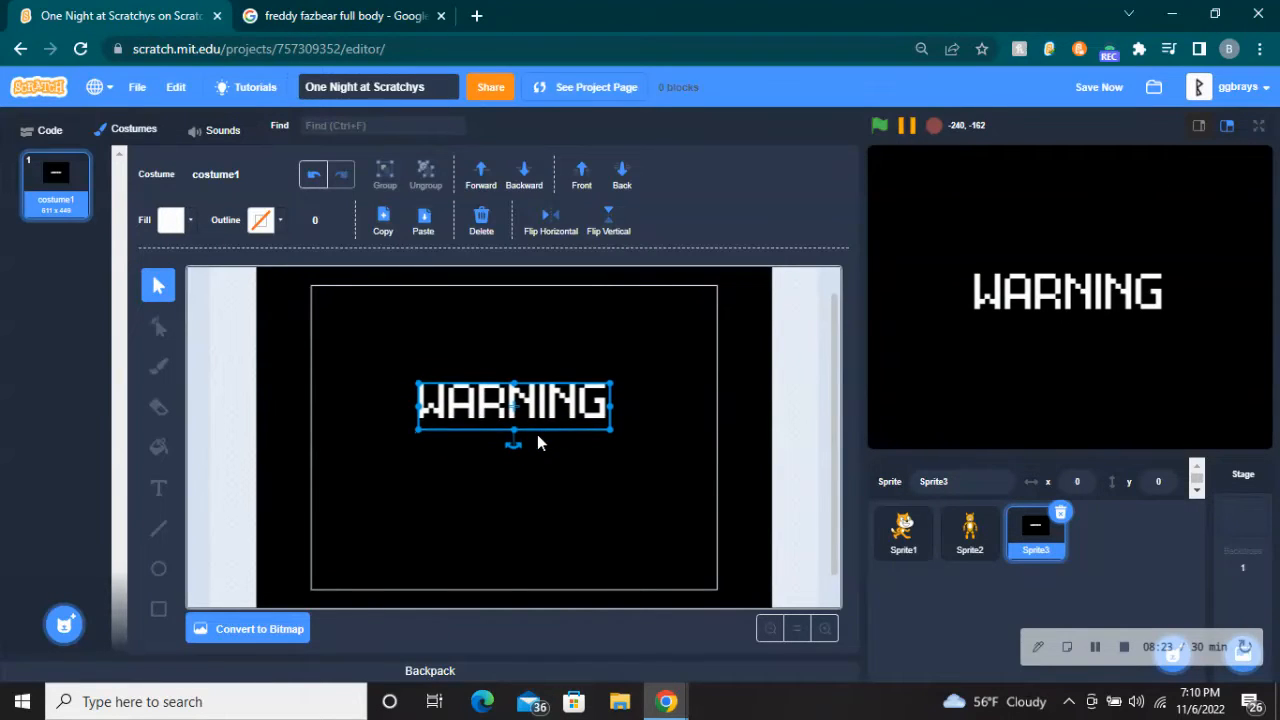
{"action": "key", "text": "Up"}
{"action": "key", "text": "Up"}
{"action": "key", "text": "Up"}
{"action": "key", "text": "Up"}
{"action": "key", "text": "Up"}
{"action": "key", "text": "Up"}
{"action": "key", "text": "Up"}
{"action": "key", "text": "Up"}
{"action": "key", "text": "Up"}
{"action": "key", "text": "Up"}
{"action": "key", "text": "Up"}
{"action": "key", "text": "Up"}
{"action": "key", "text": "Up"}
{"action": "key", "text": "Up"}
{"action": "key", "text": "Up"}
{"action": "key", "text": "Up"}
{"action": "key", "text": "Up"}
{"action": "key", "text": "Up"}
{"action": "key", "text": "Up"}
{"action": "key", "text": "Up"}
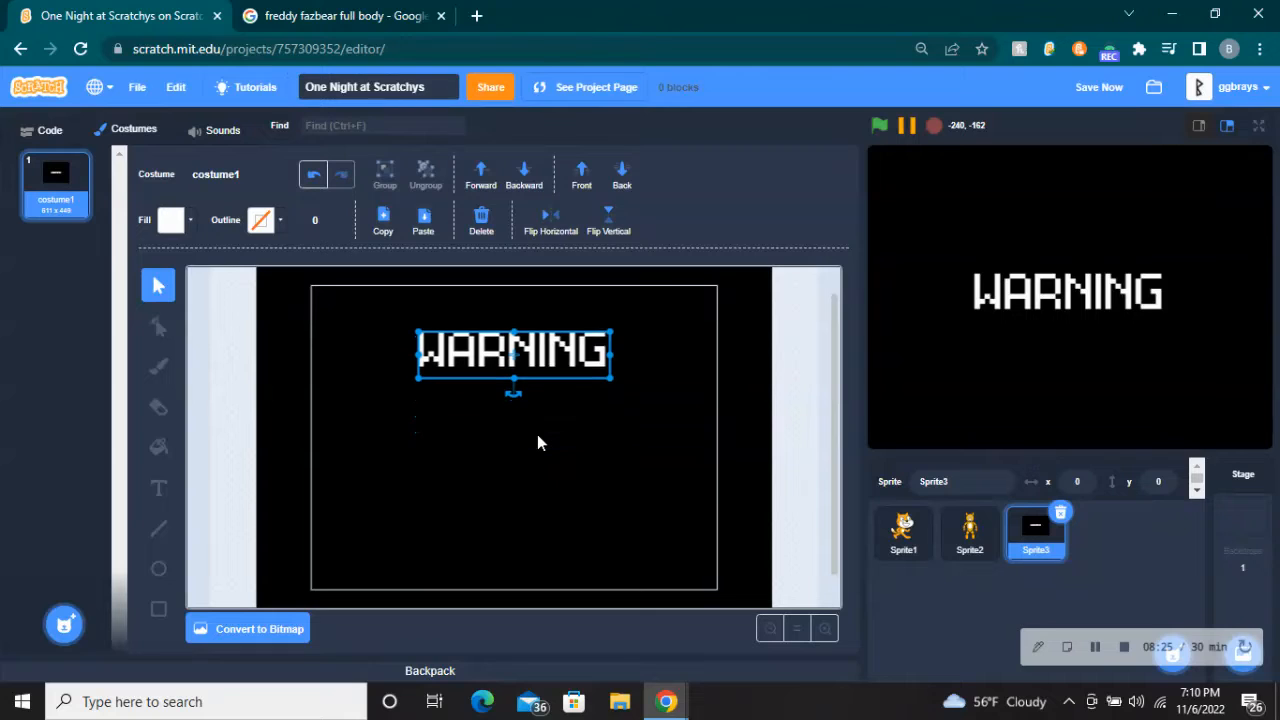
{"action": "key", "text": "Up"}
{"action": "key", "text": "Up"}
{"action": "key", "text": "Up"}
{"action": "key", "text": "Up"}
{"action": "key", "text": "Up"}
{"action": "key", "text": "Down"}
{"action": "key", "text": "Down"}
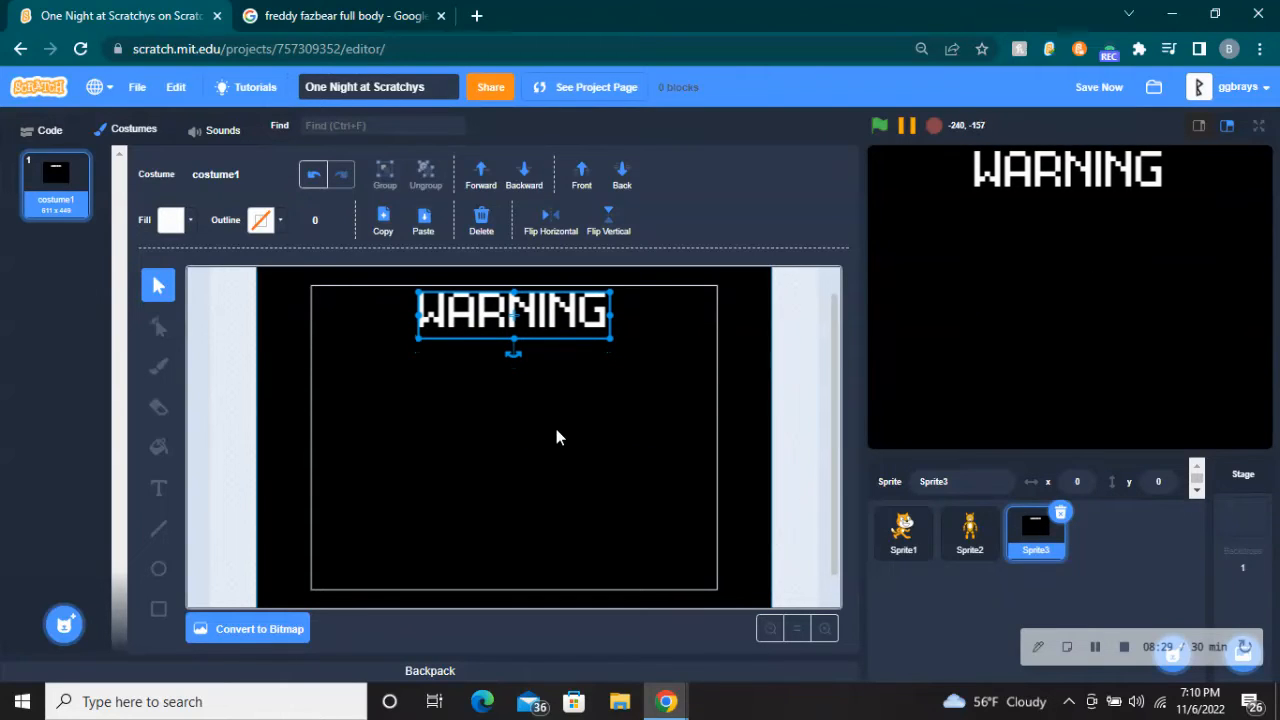
{"action": "left_click", "coordinate": [271, 320]}
{"action": "left_click", "coordinate": [249, 341]}
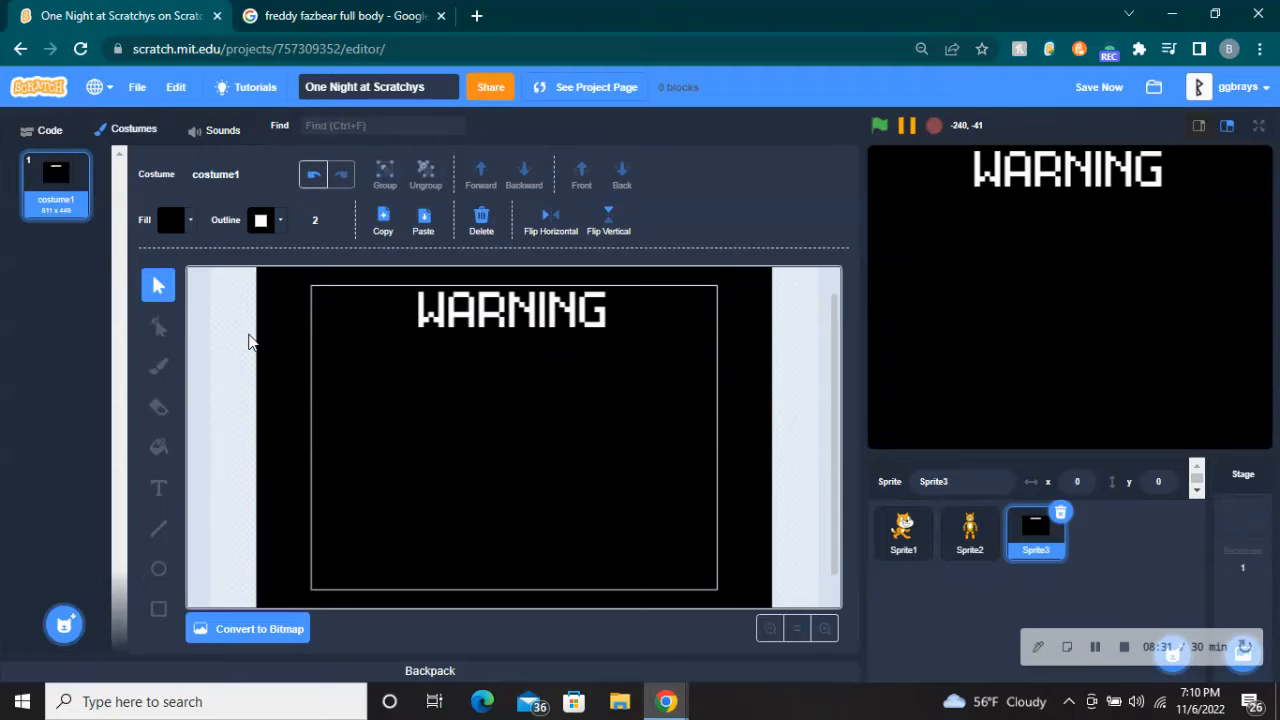
Step: Switch to the Text tool and make its fill white, with saturation 0 and brightness 100
{"action": "left_click", "coordinate": [157, 487]}
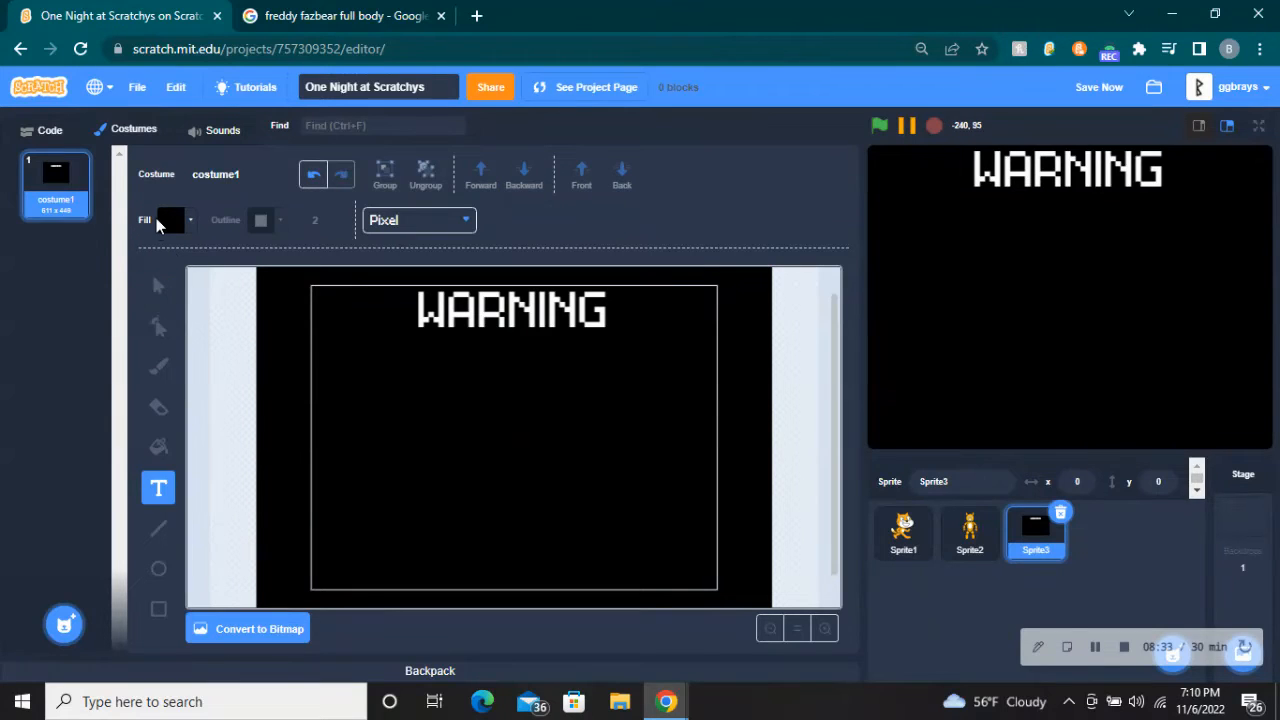
{"action": "left_click", "coordinate": [168, 219]}
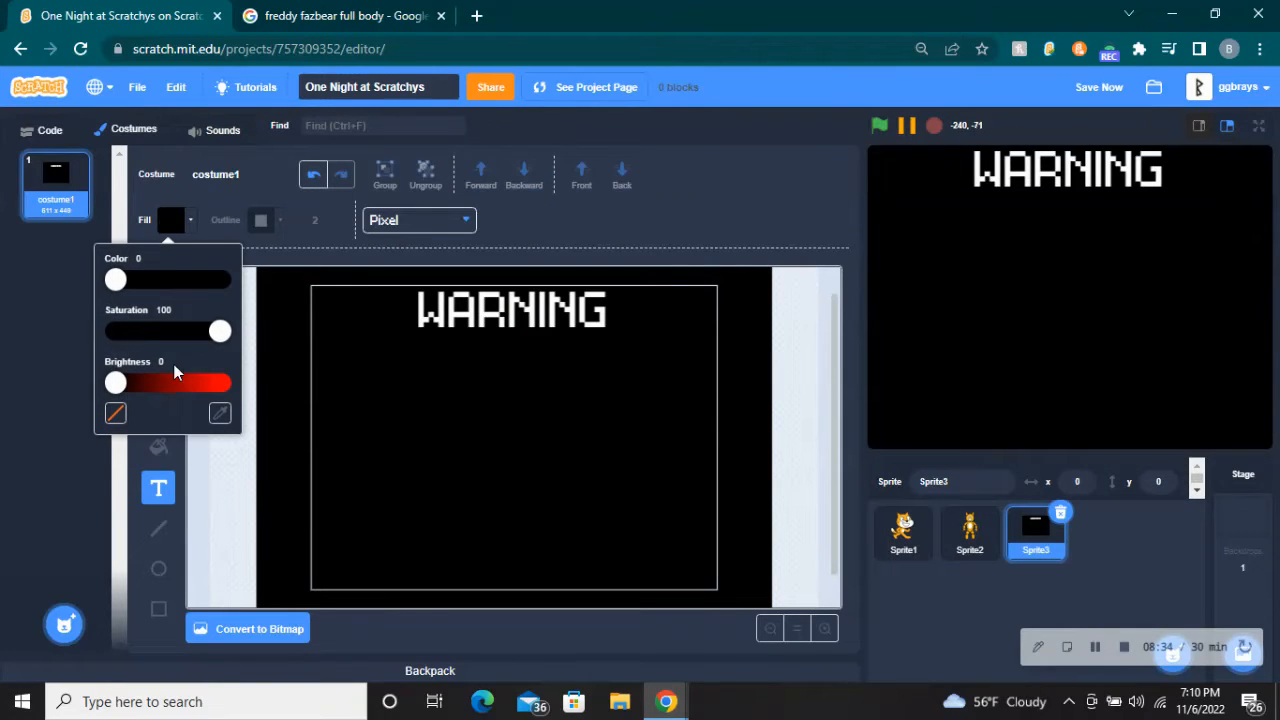
{"action": "left_click", "coordinate": [226, 392]}
{"action": "left_click_drag", "start_coordinate": [220, 331], "coordinate": [81, 331]}
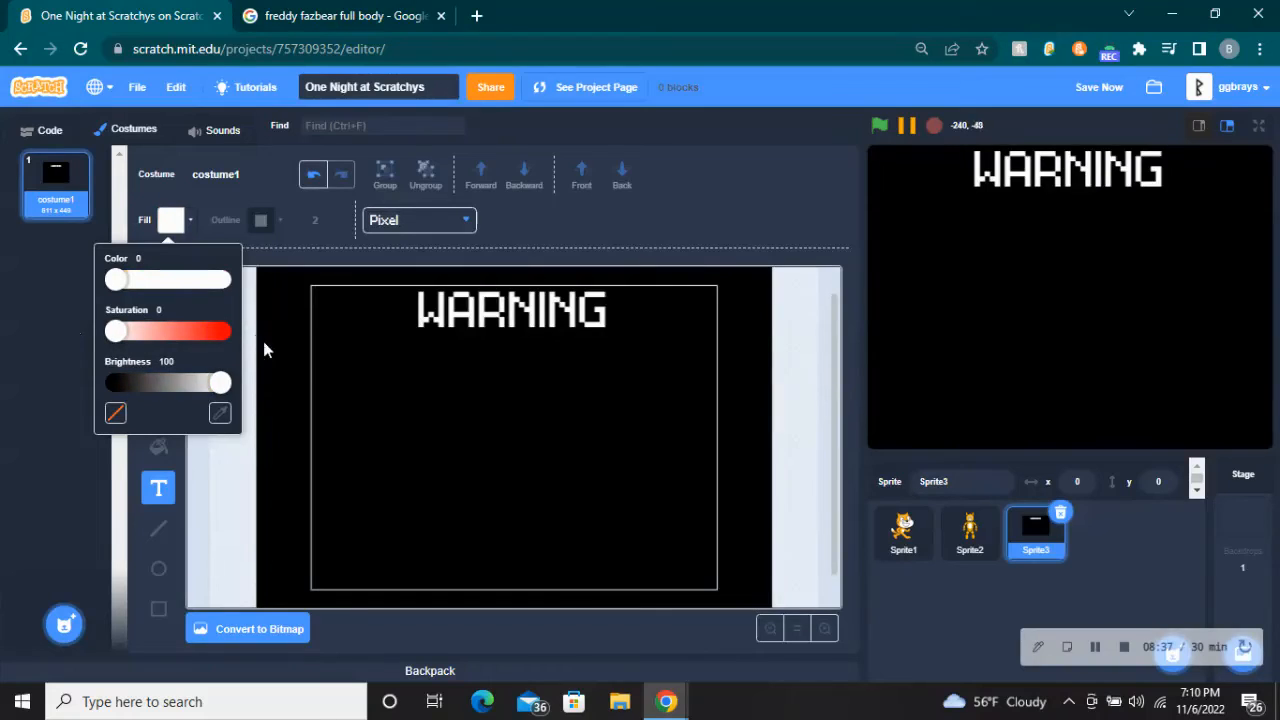
Step: Start a message below WARNING near the stage's left edge reading "This game contains aspects that may"
{"action": "left_click", "coordinate": [320, 353]}
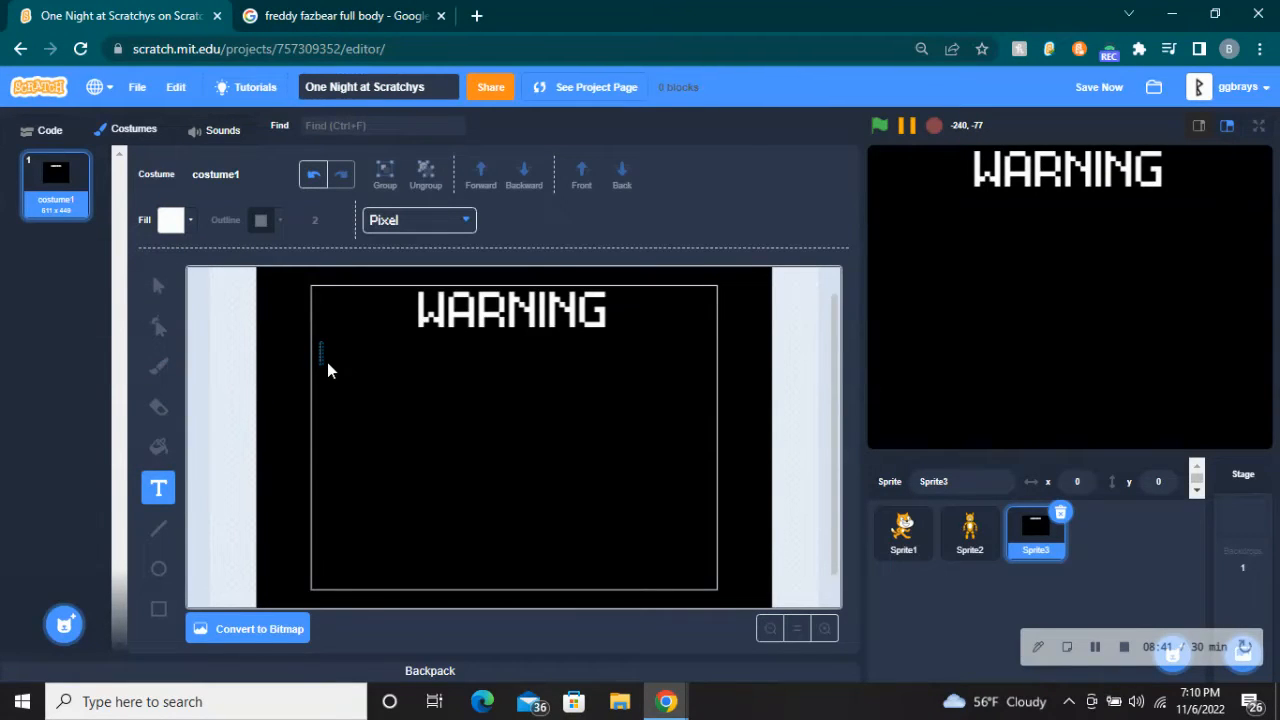
{"action": "type", "text": "This game conat"}
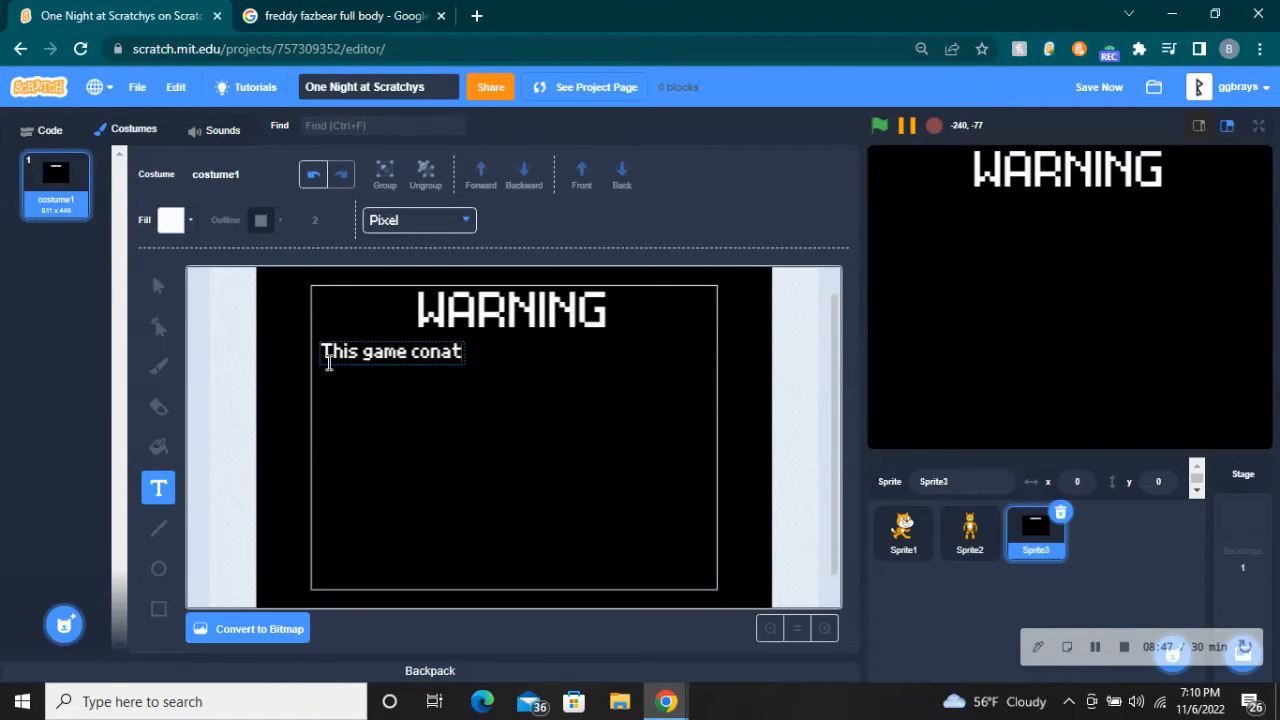
{"action": "key", "text": "BackSpace"}
{"action": "key", "text": "BackSpace"}
{"action": "key", "text": "BackSpace"}
{"action": "type", "text": "ntains"}
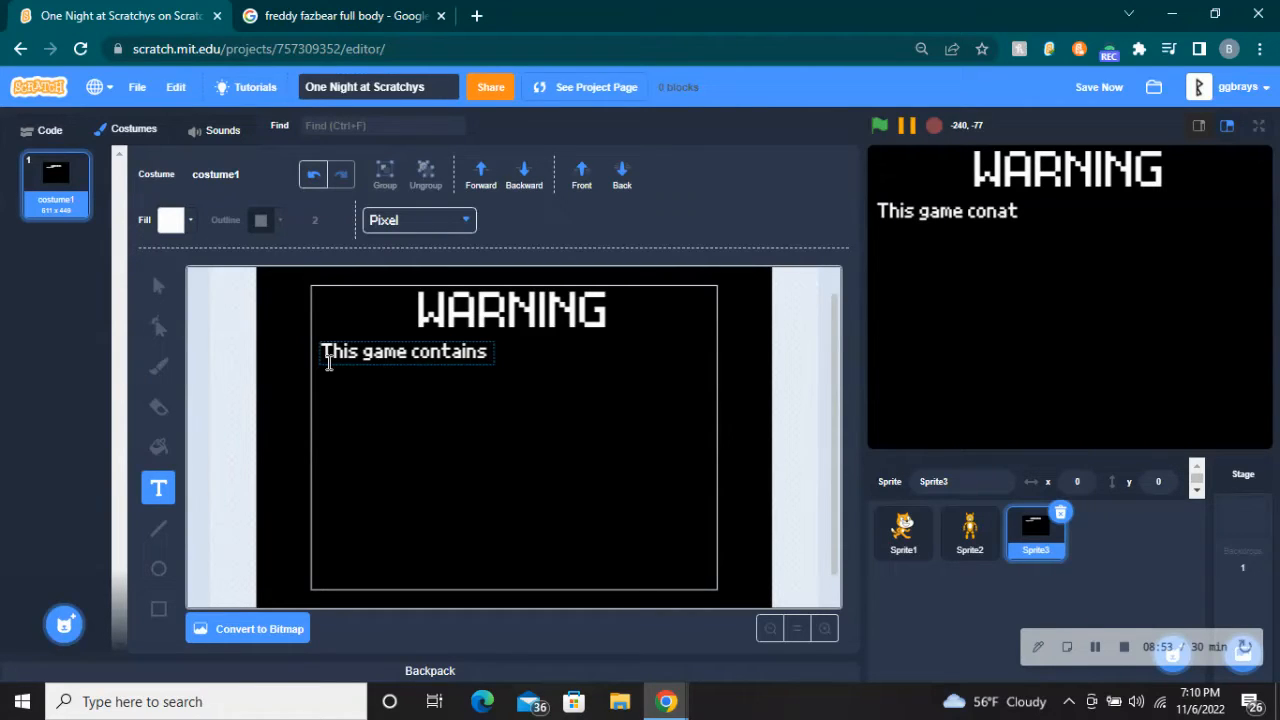
{"action": "type", "text": "as"}
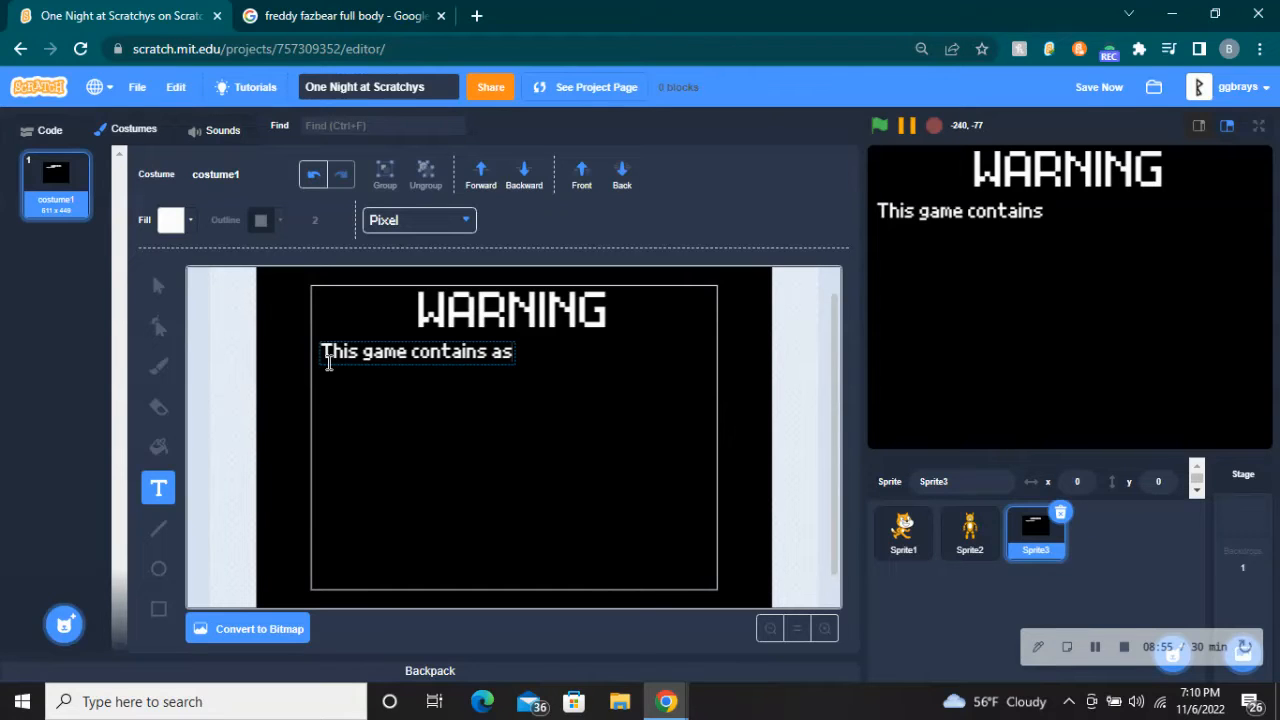
{"action": "type", "text": "pects tat"}
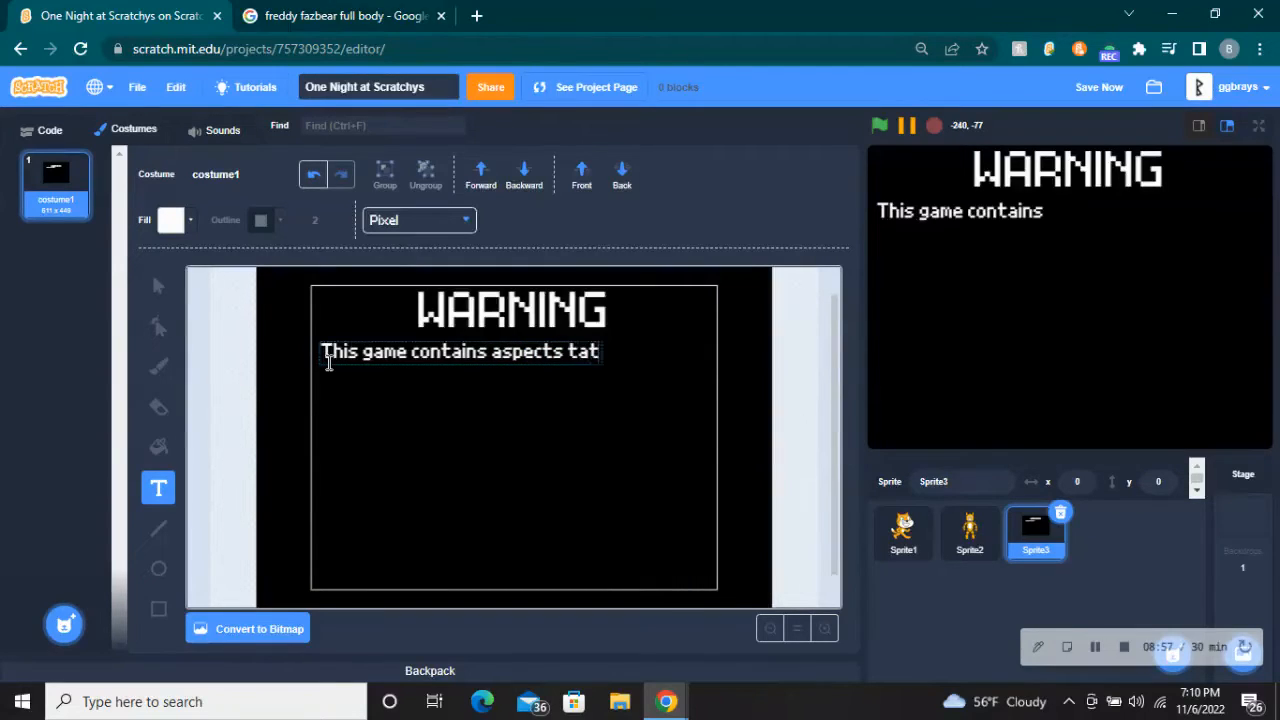
{"action": "key", "text": "BackSpace"}
{"action": "key", "text": "BackSpace"}
{"action": "type", "text": "hat may"}
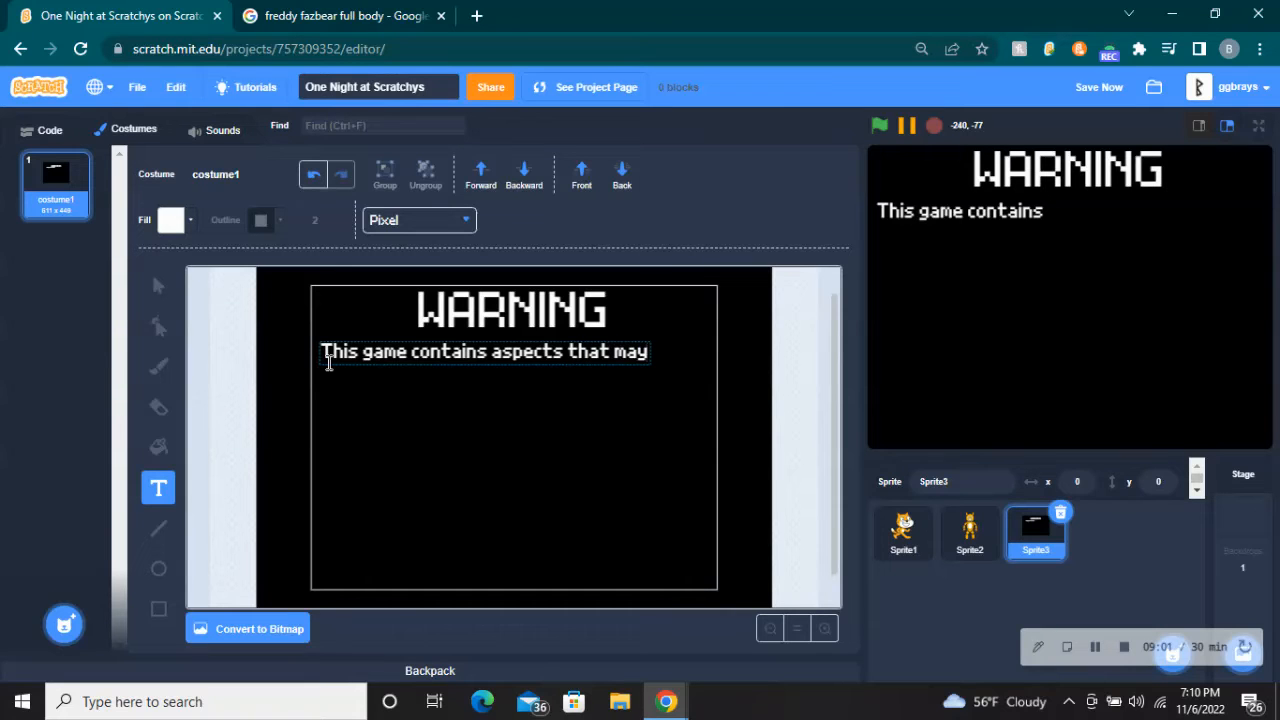
Step: Continue the message with "e", a line break, and "sensitive to some people" on the second line
{"action": "type", "text": " e"}
{"action": "key", "text": "Return"}
{"action": "type", "text": "sensitive"}
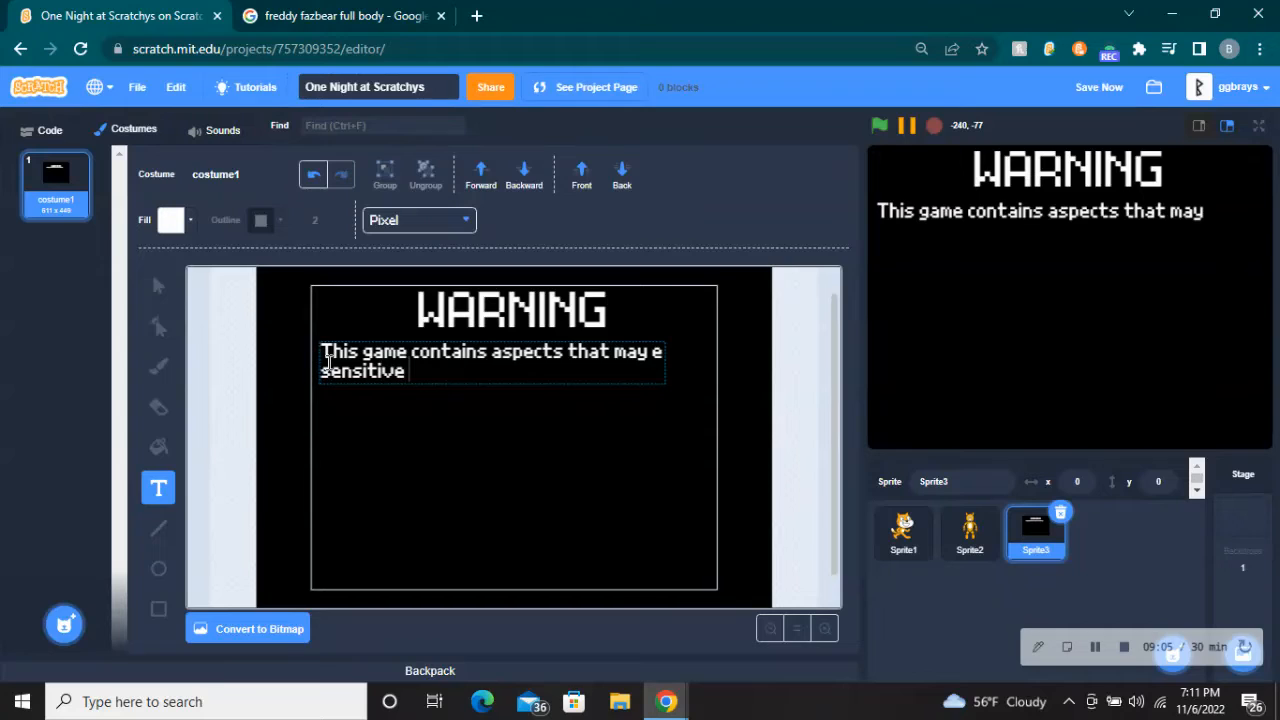
{"action": "type", "text": " to some people"}
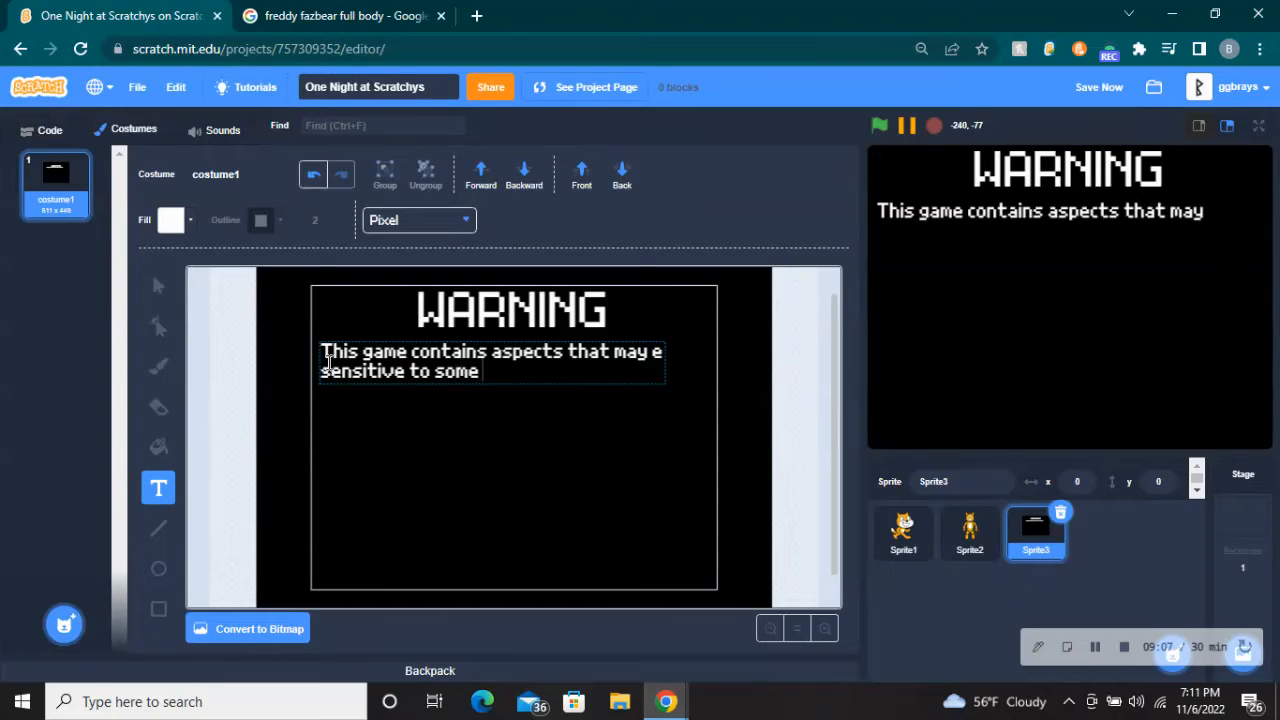
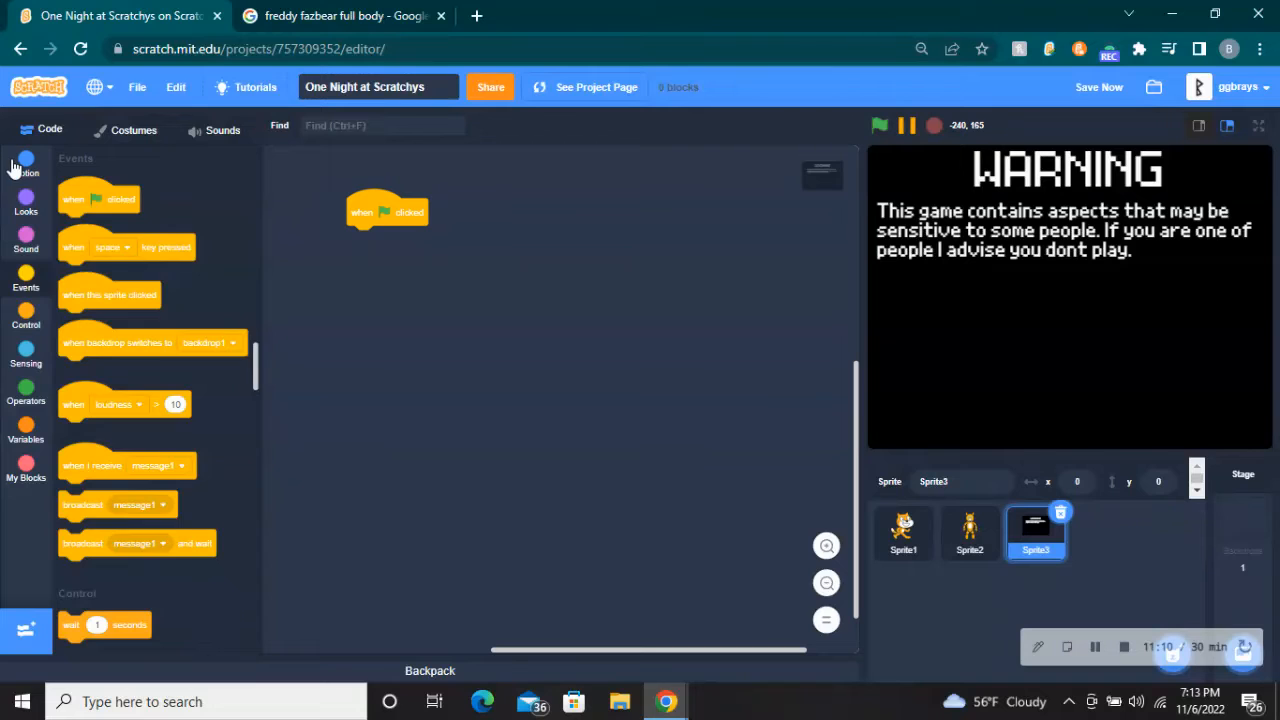
Step: Attach a go to x: 0 y: 0 block to the green-flag hat, shift the warning sprite to x -132, y -132, and save
{"action": "left_click_drag", "start_coordinate": [78, 366], "coordinate": [372, 252]}
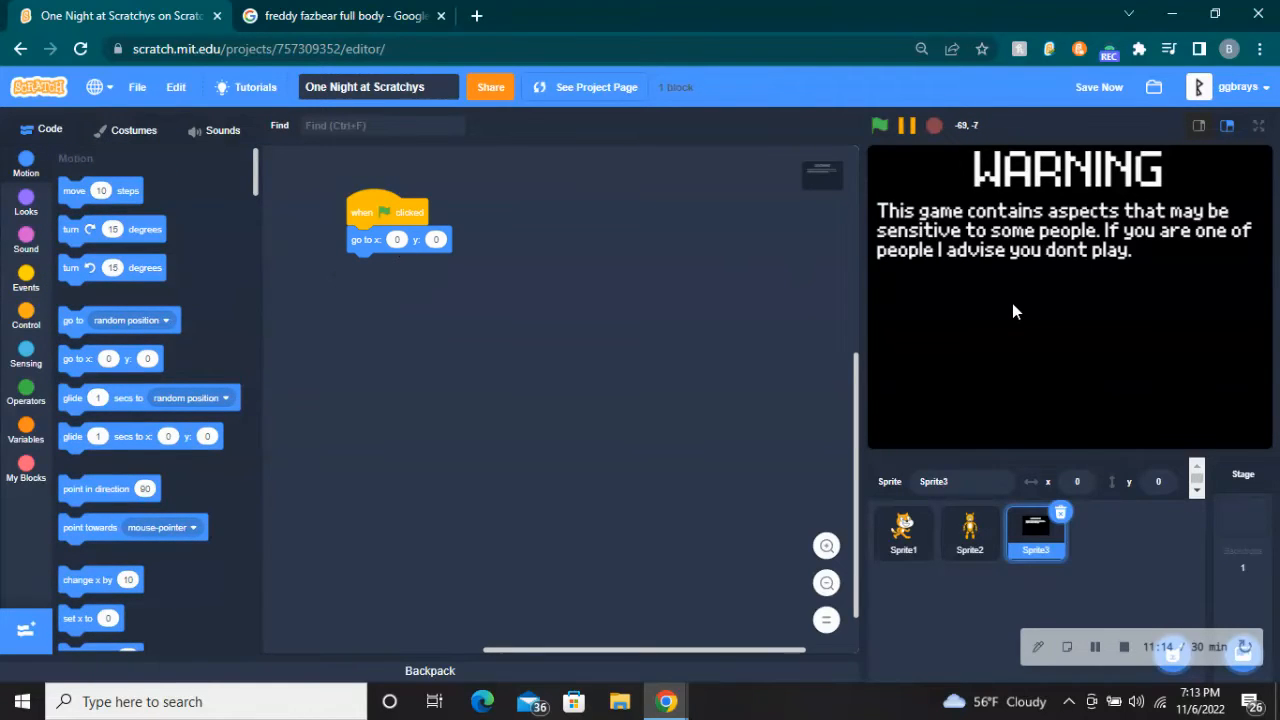
{"action": "left_click_drag", "start_coordinate": [1085, 274], "coordinate": [973, 381]}
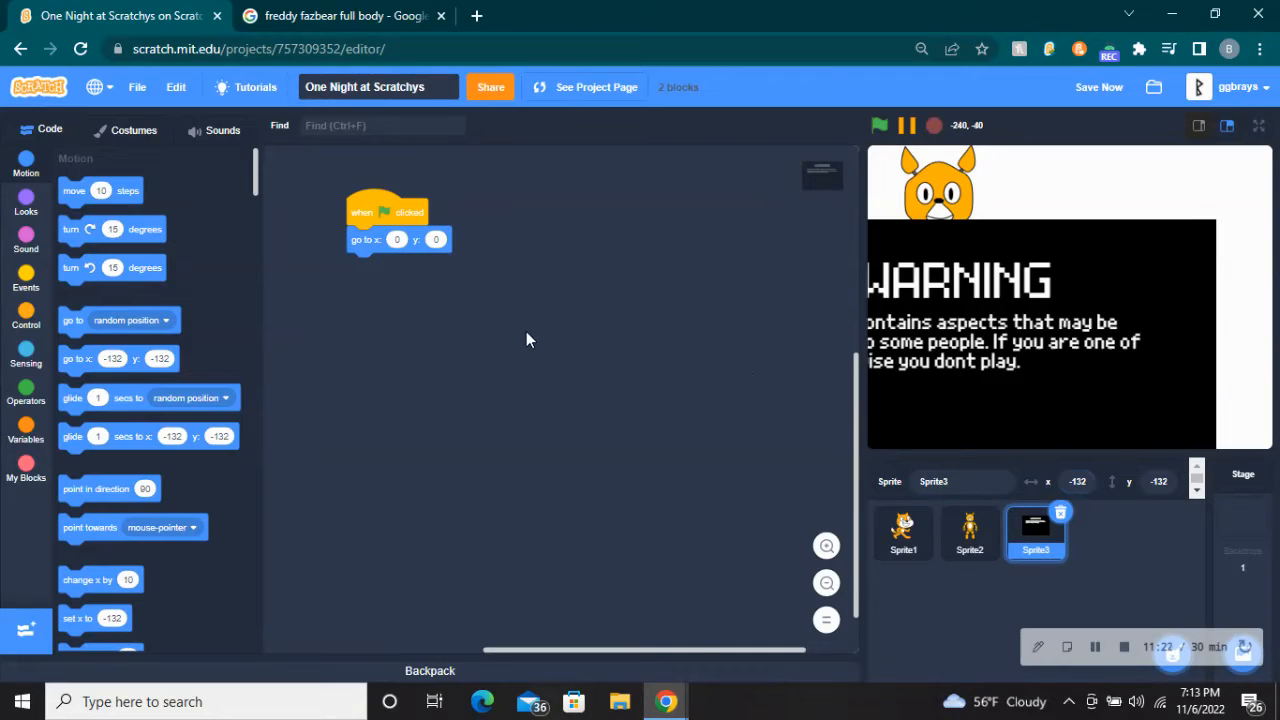
{"action": "left_click", "coordinate": [1092, 88]}
Step: Add a show block to the end of the warning sprite's green-flag script, run the script, and save the project
{"action": "left_click", "coordinate": [24, 205]}
{"action": "scroll", "coordinate": [178, 546], "scroll_direction": "down", "scroll_amount": 2}
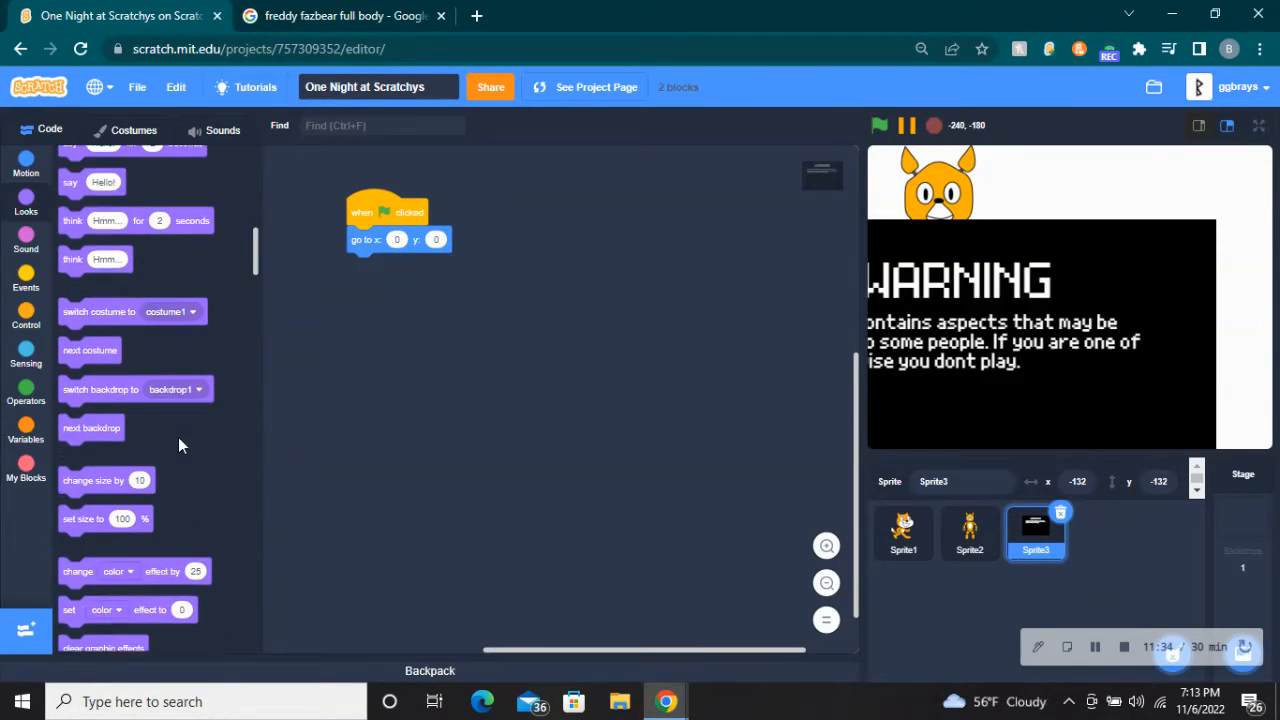
{"action": "scroll", "coordinate": [200, 400], "scroll_direction": "up", "scroll_amount": 2}
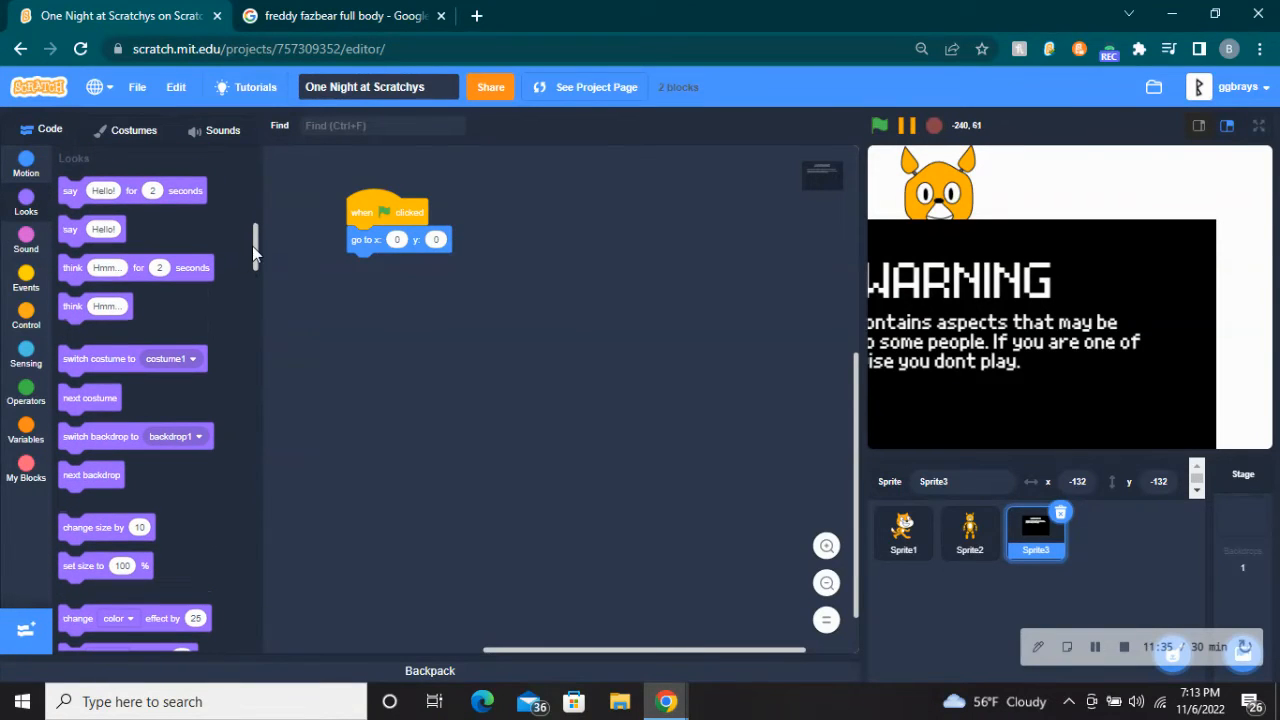
{"action": "left_click_drag", "start_coordinate": [256, 254], "coordinate": [256, 288]}
{"action": "left_click_drag", "start_coordinate": [70, 393], "coordinate": [362, 270]}
{"action": "left_click", "coordinate": [362, 267]}
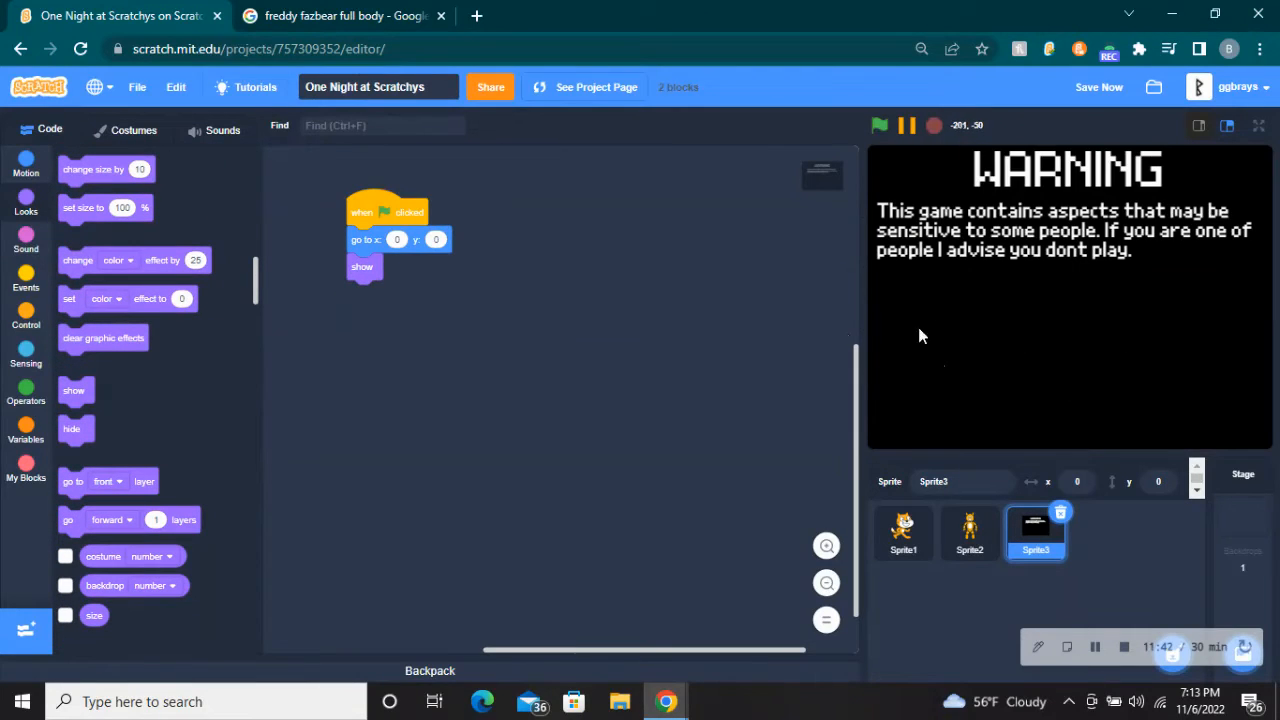
{"action": "left_click", "coordinate": [1093, 88]}
Step: Build a separate "when this sprite clicked" script that broadcasts a new message named "menu"
{"action": "left_click", "coordinate": [26, 278]}
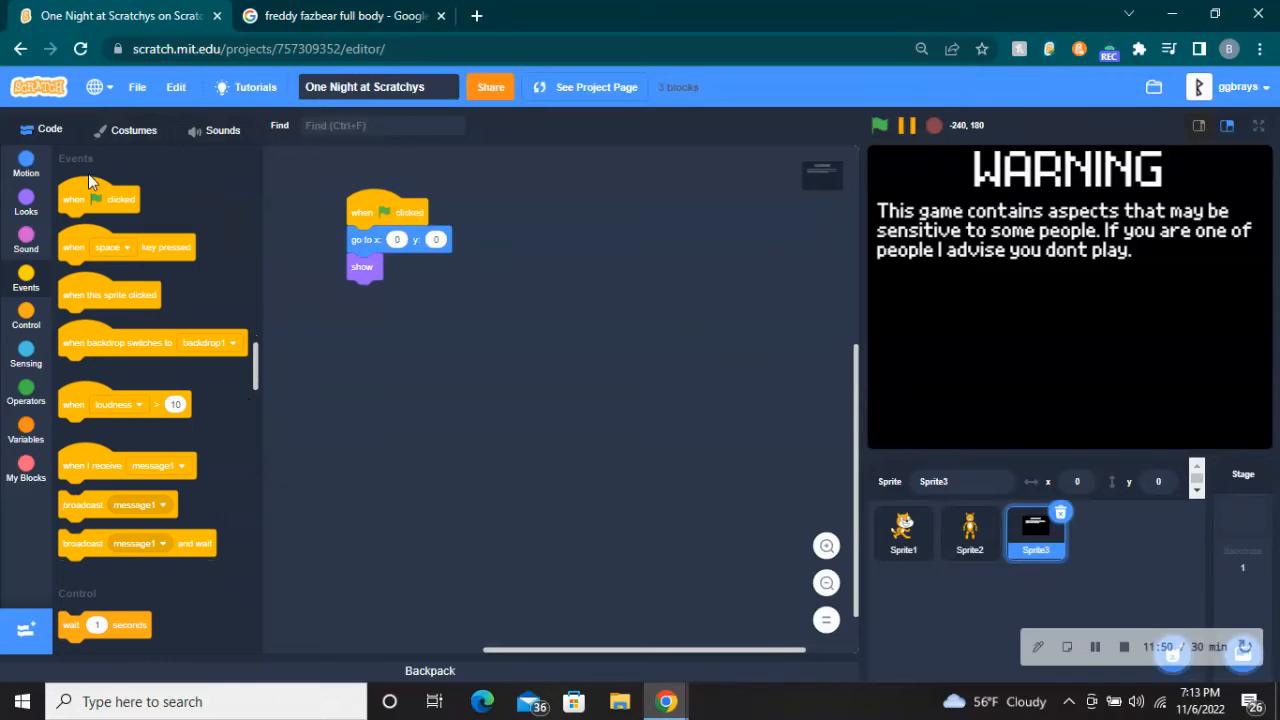
{"action": "left_click_drag", "start_coordinate": [72, 298], "coordinate": [504, 354]}
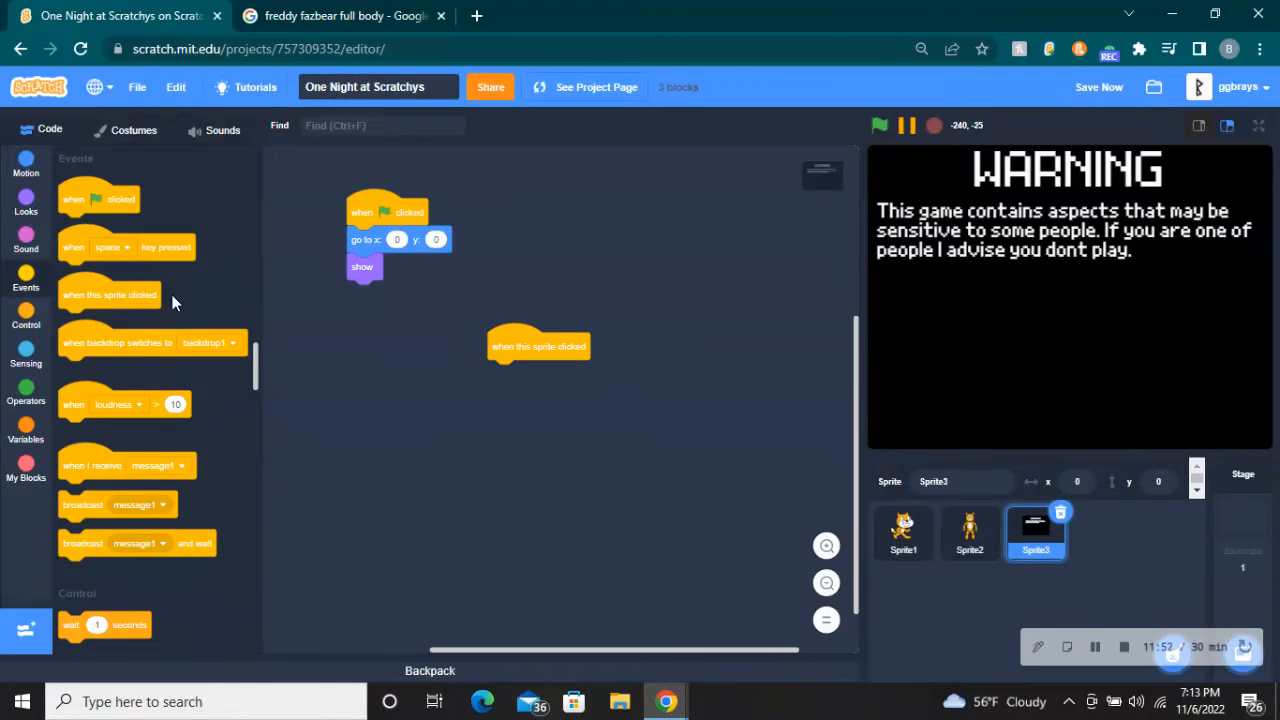
{"action": "left_click_drag", "start_coordinate": [95, 505], "coordinate": [518, 399]}
{"action": "left_click", "coordinate": [565, 373]}
{"action": "left_click", "coordinate": [558, 440]}
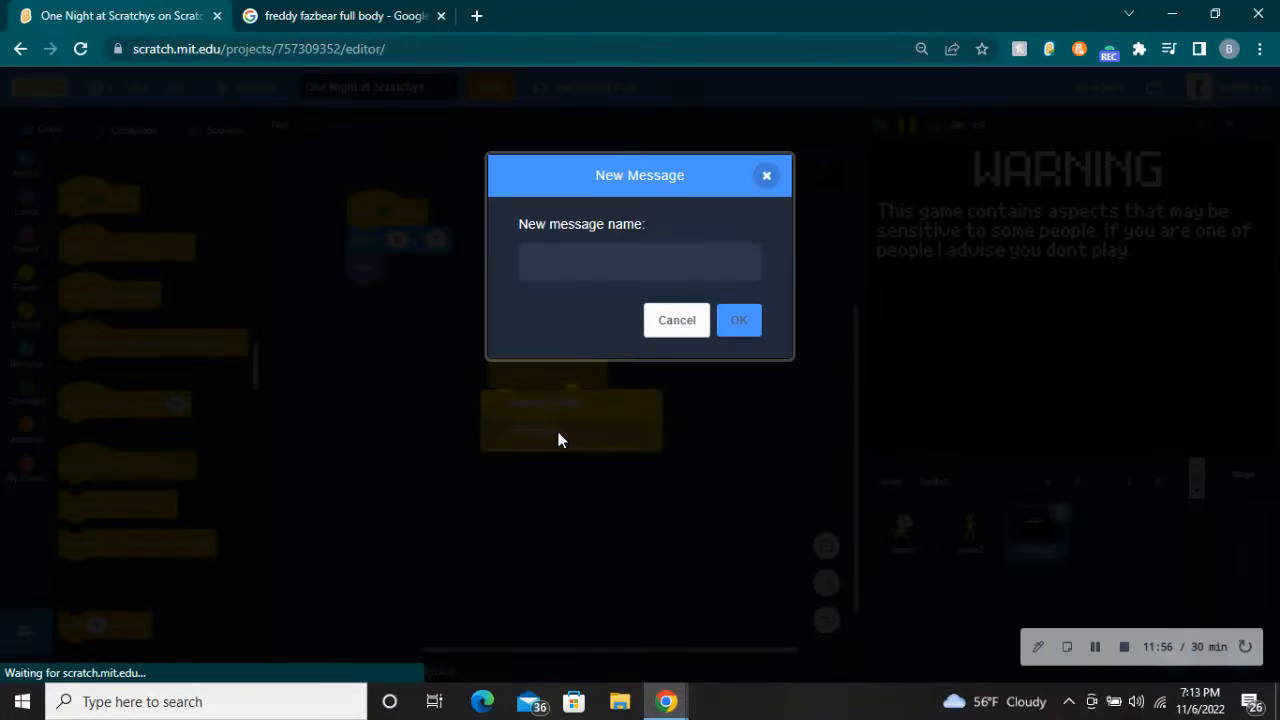
{"action": "left_click", "coordinate": [593, 254]}
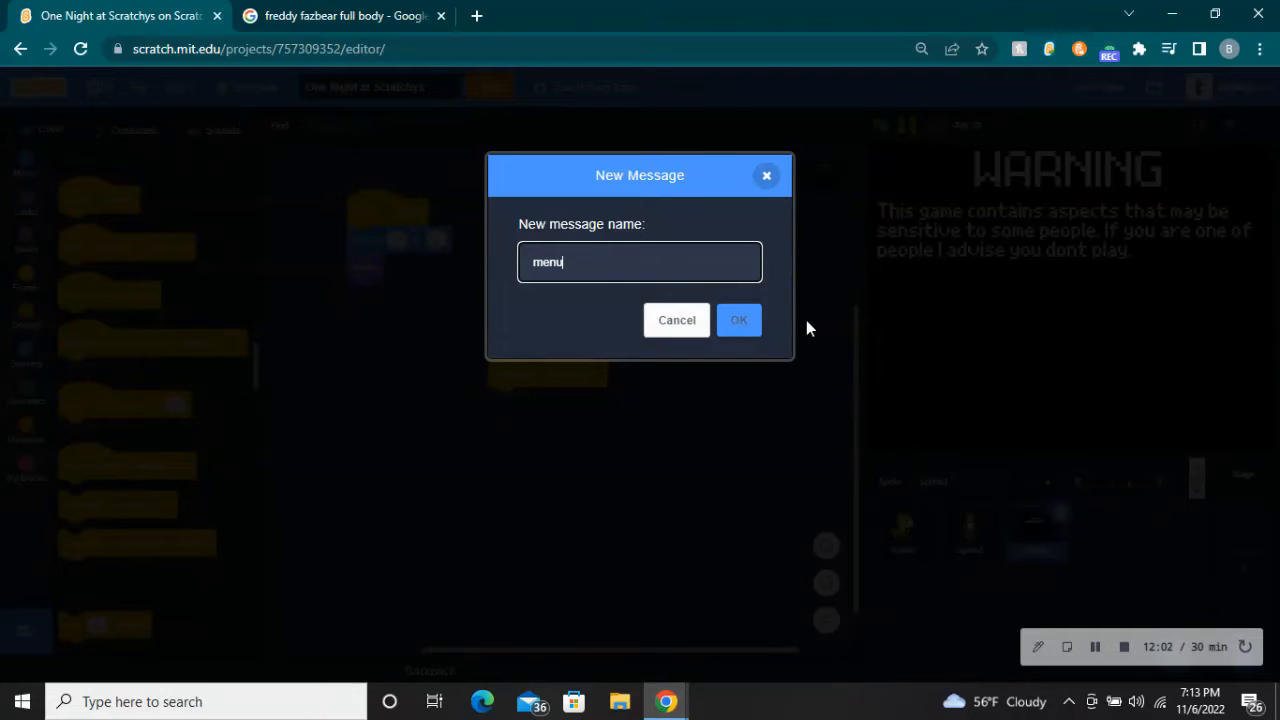
{"action": "left_click", "coordinate": [760, 322]}
Step: Add a hide block after the menu broadcast, save the project, and test the script with the warning sprite on the stage
{"action": "left_click", "coordinate": [26, 203]}
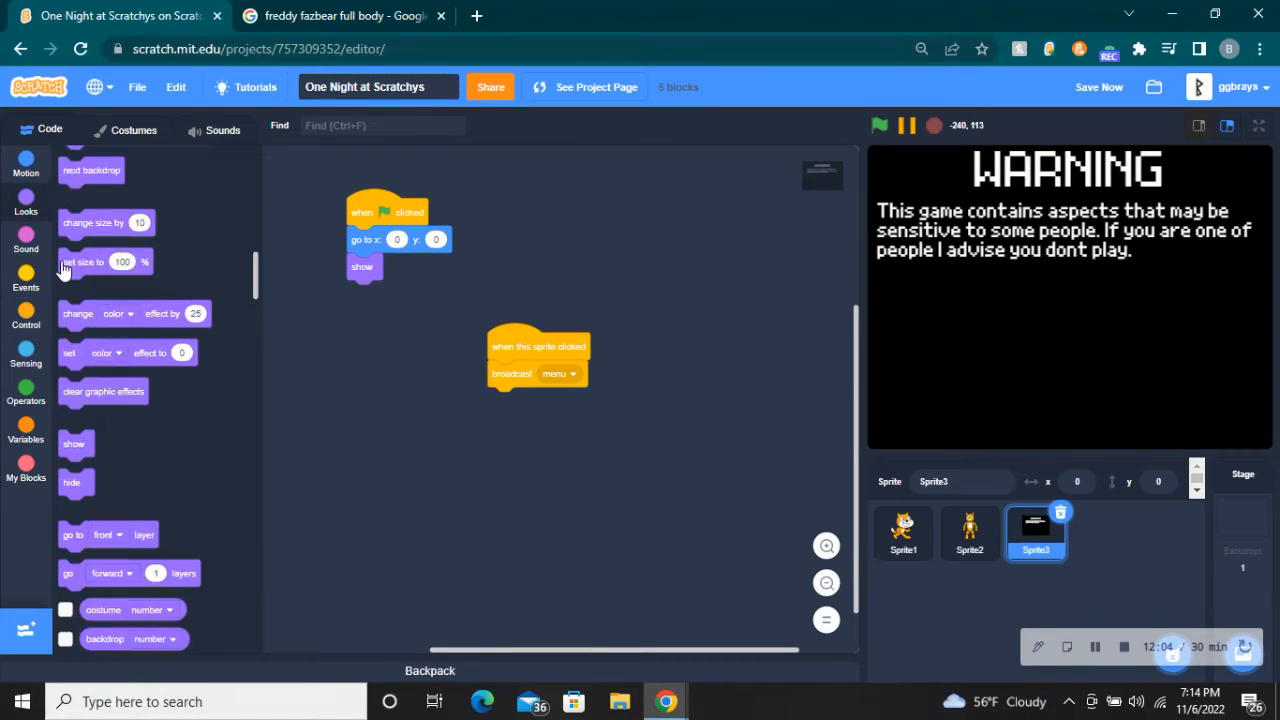
{"action": "scroll", "coordinate": [210, 380], "scroll_direction": "down", "scroll_amount": 2}
{"action": "scroll", "coordinate": [220, 284], "scroll_direction": "down", "scroll_amount": 1}
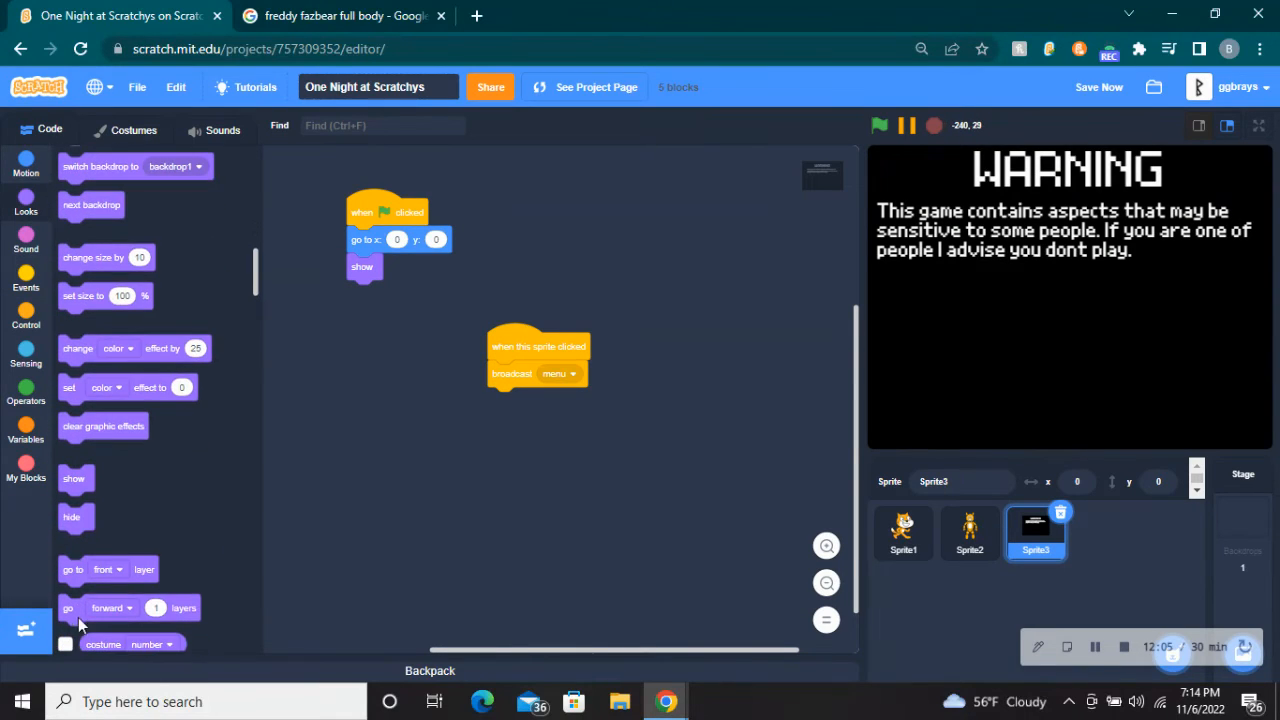
{"action": "left_click_drag", "start_coordinate": [479, 420], "coordinate": [530, 414]}
{"action": "left_click", "coordinate": [1111, 88]}
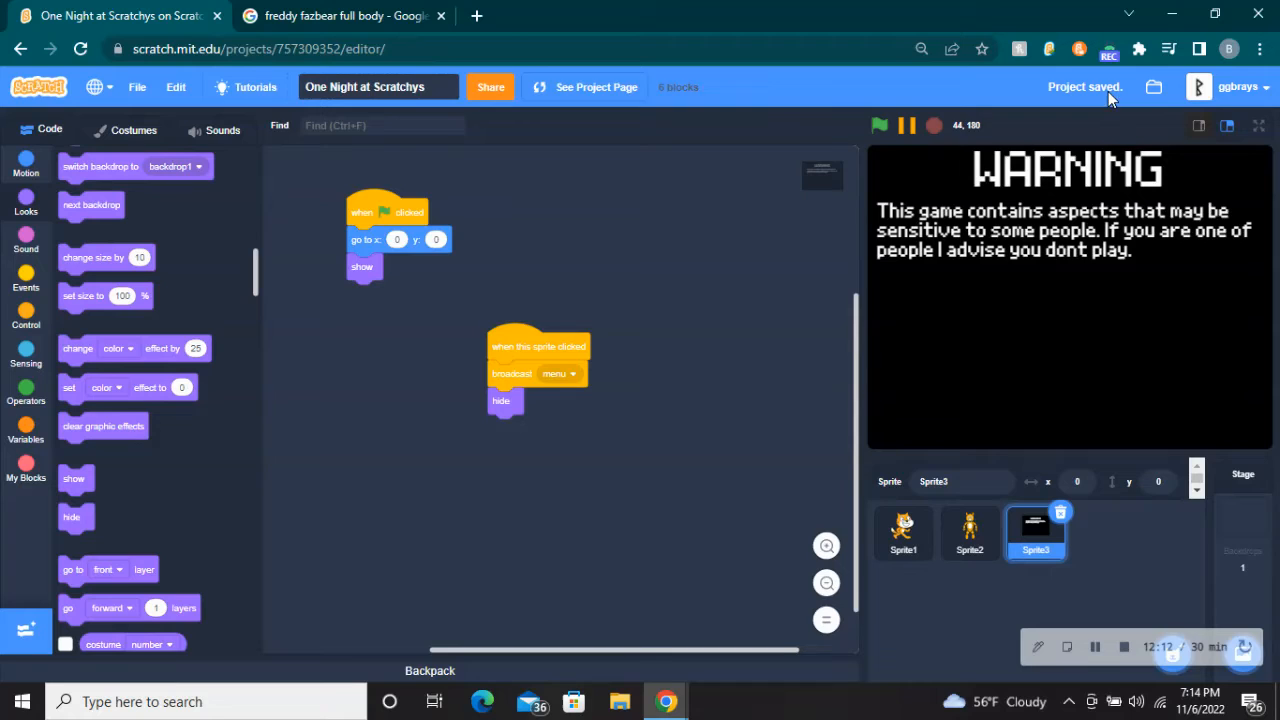
{"action": "left_click", "coordinate": [1052, 285]}
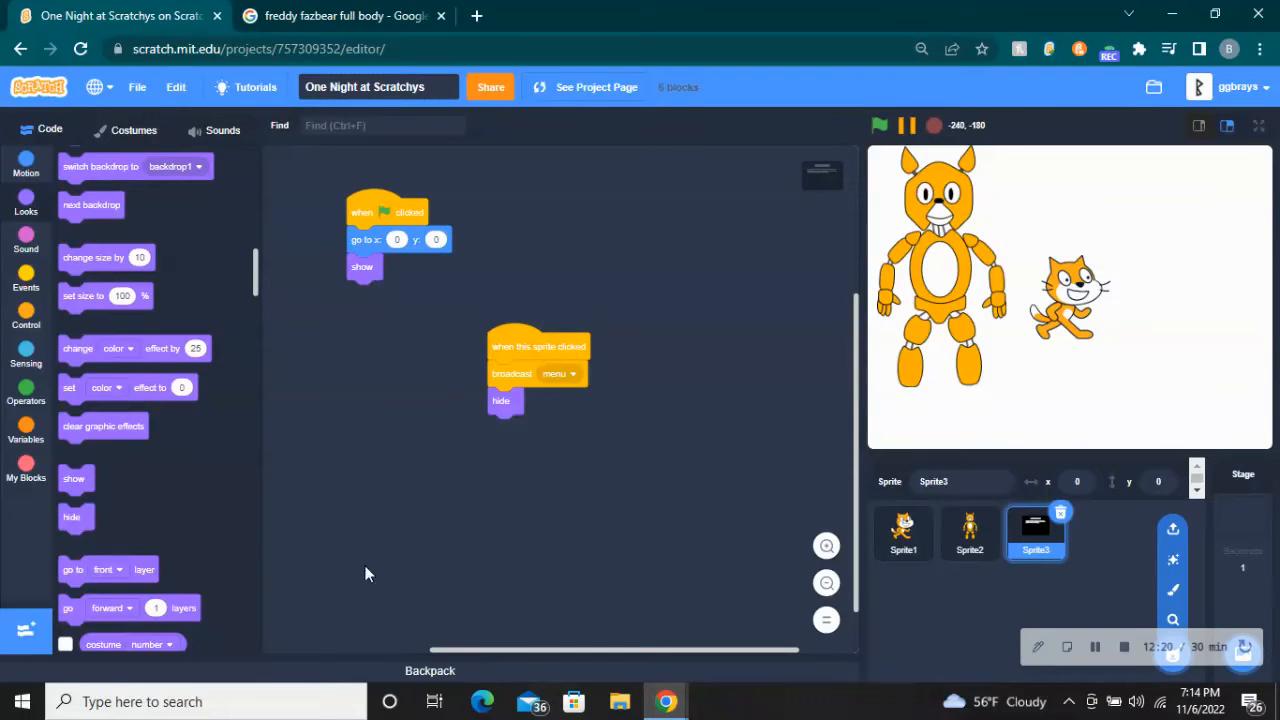
Step: Create a new painted sprite and draw a black rectangle (brightness 0) extending past the stage area on all sides
{"action": "mouse_move", "coordinate": [1174, 660]}
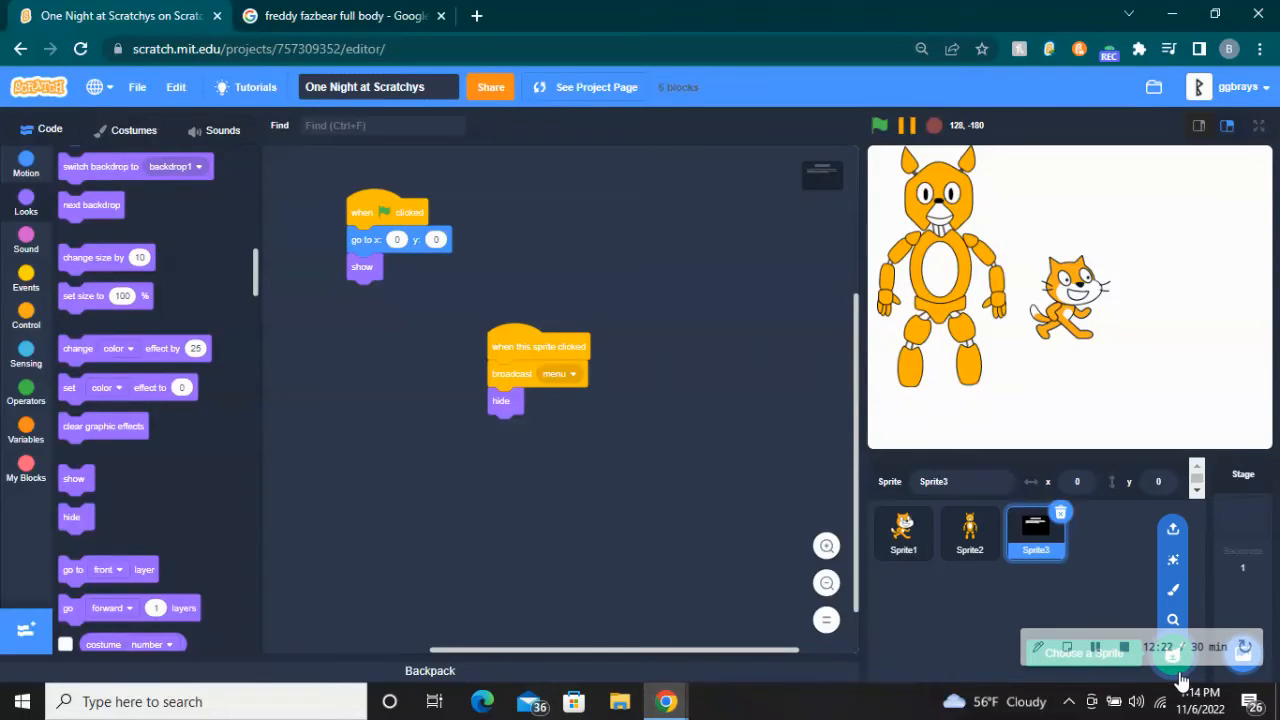
{"action": "left_click", "coordinate": [1175, 600]}
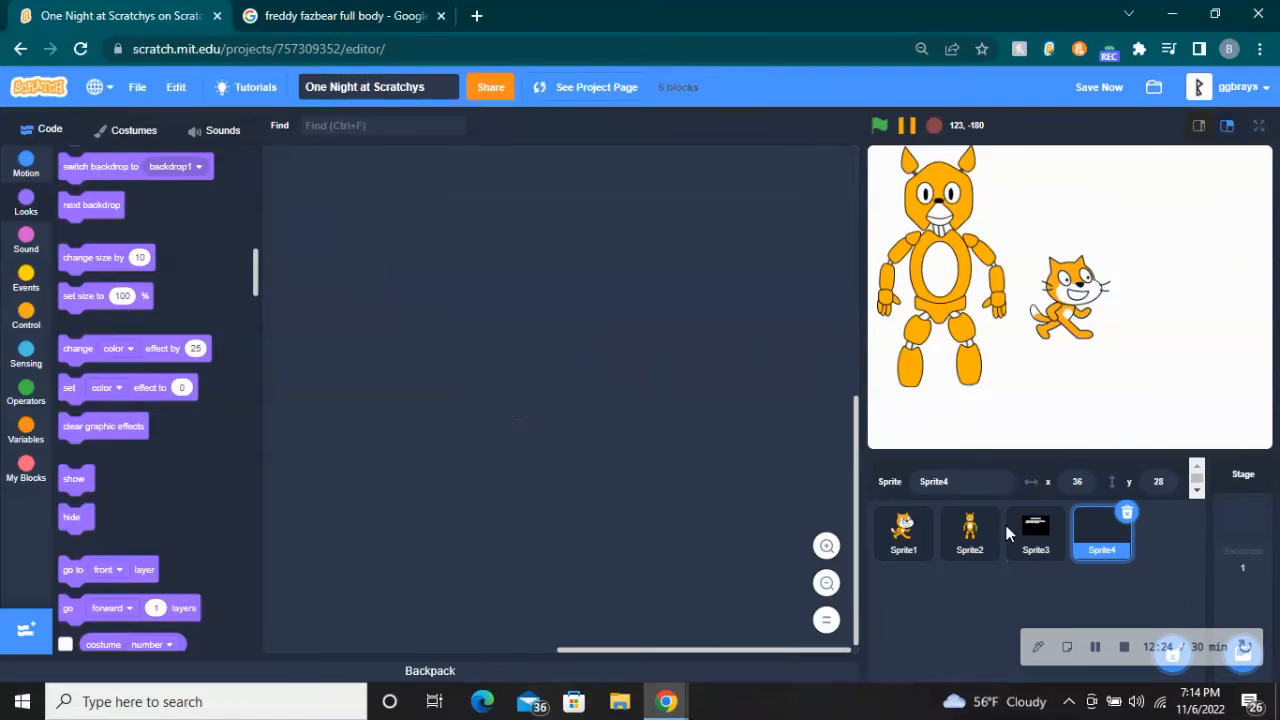
{"action": "left_click", "coordinate": [160, 612]}
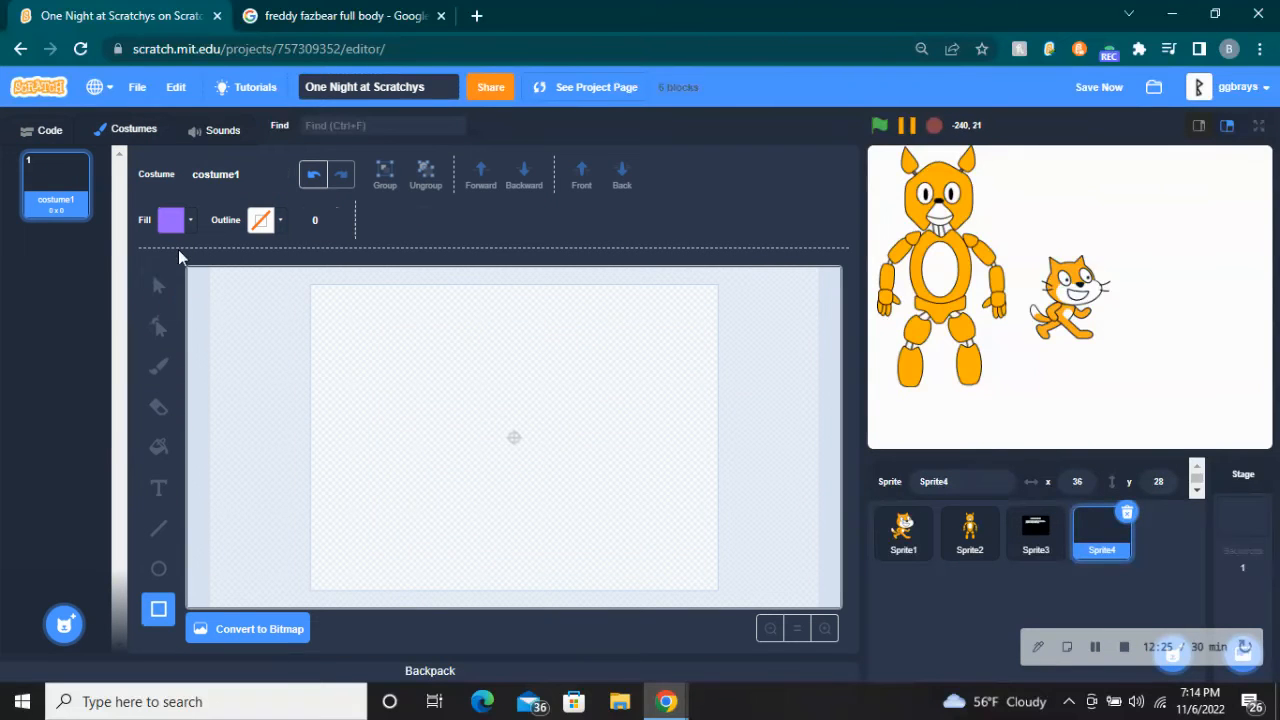
{"action": "left_click", "coordinate": [180, 228]}
{"action": "left_click_drag", "start_coordinate": [165, 417], "coordinate": [112, 417]}
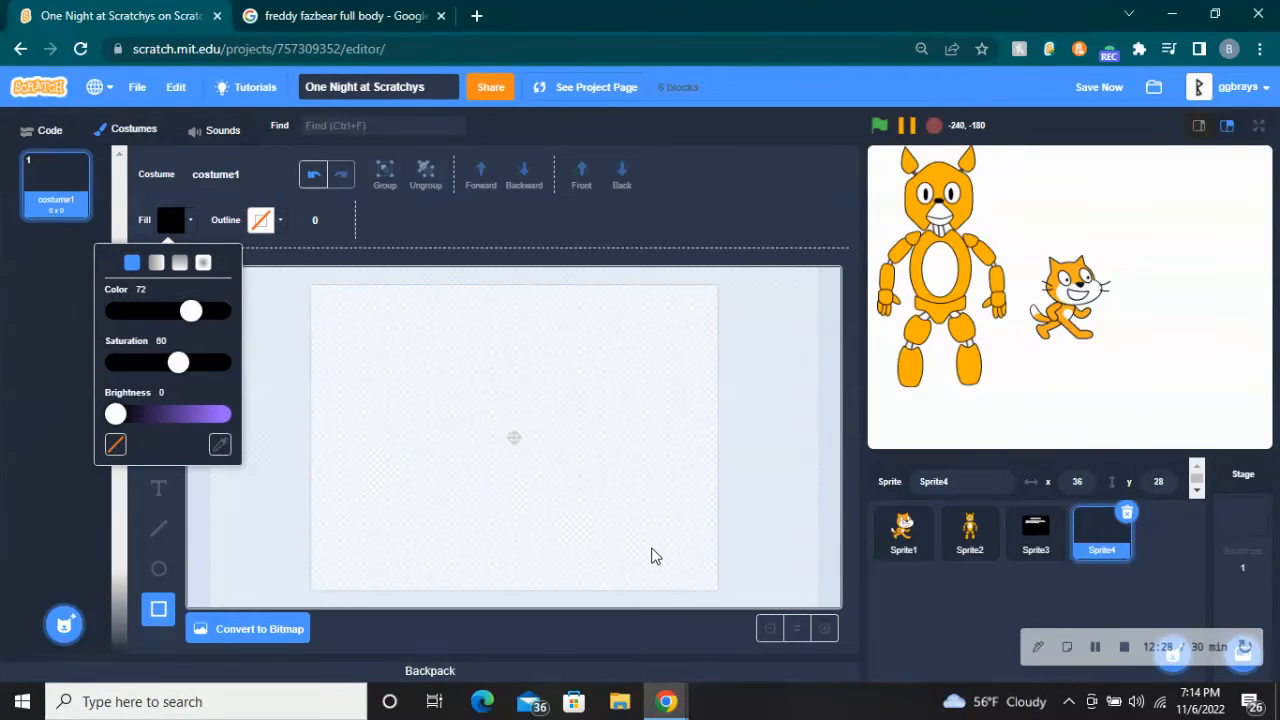
{"action": "left_click", "coordinate": [770, 628]}
{"action": "mouse_move", "coordinate": [350, 308]}
{"action": "left_mouse_down"}
{"action": "mouse_move", "coordinate": [674, 574]}
{"action": "mouse_move", "coordinate": [709, 570]}
{"action": "mouse_move", "coordinate": [664, 532]}
{"action": "left_mouse_up"}
{"action": "left_click", "coordinate": [323, 486]}
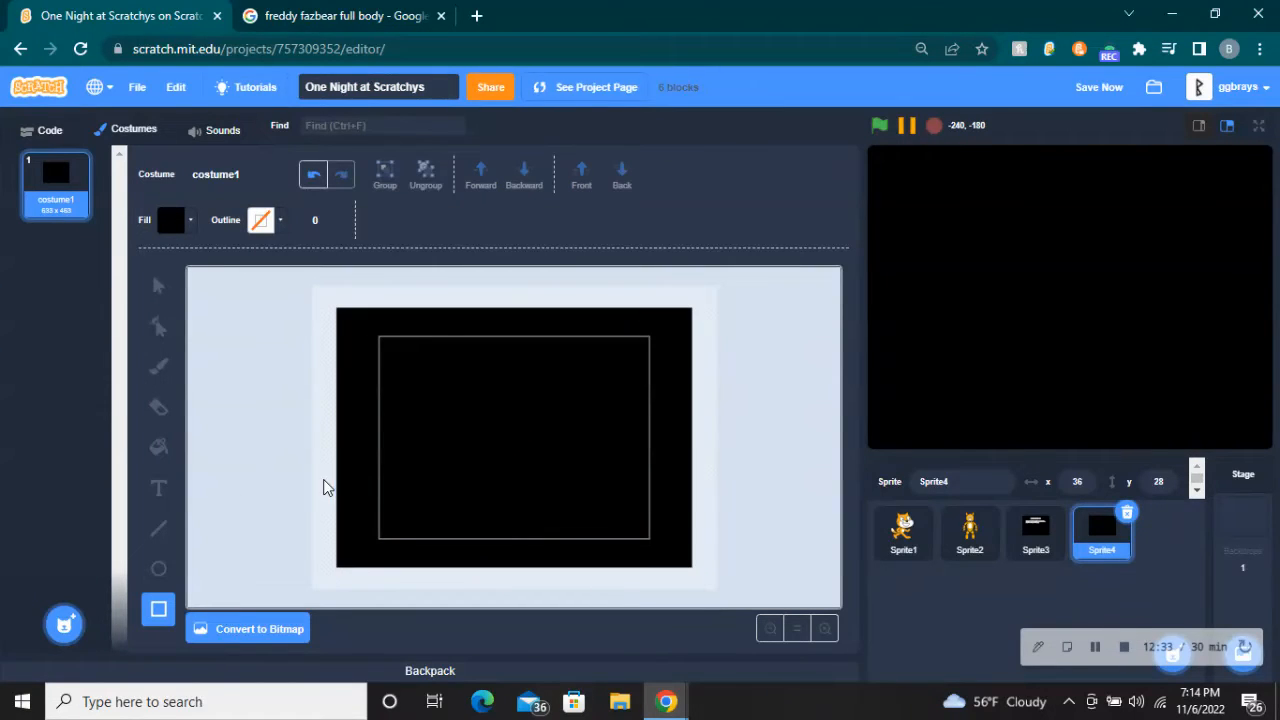
Step: Copy the whole animatronic cat from Sprite2 into Sprite4's costume and enlarge it on the right half of the black background
{"action": "left_click", "coordinate": [958, 556]}
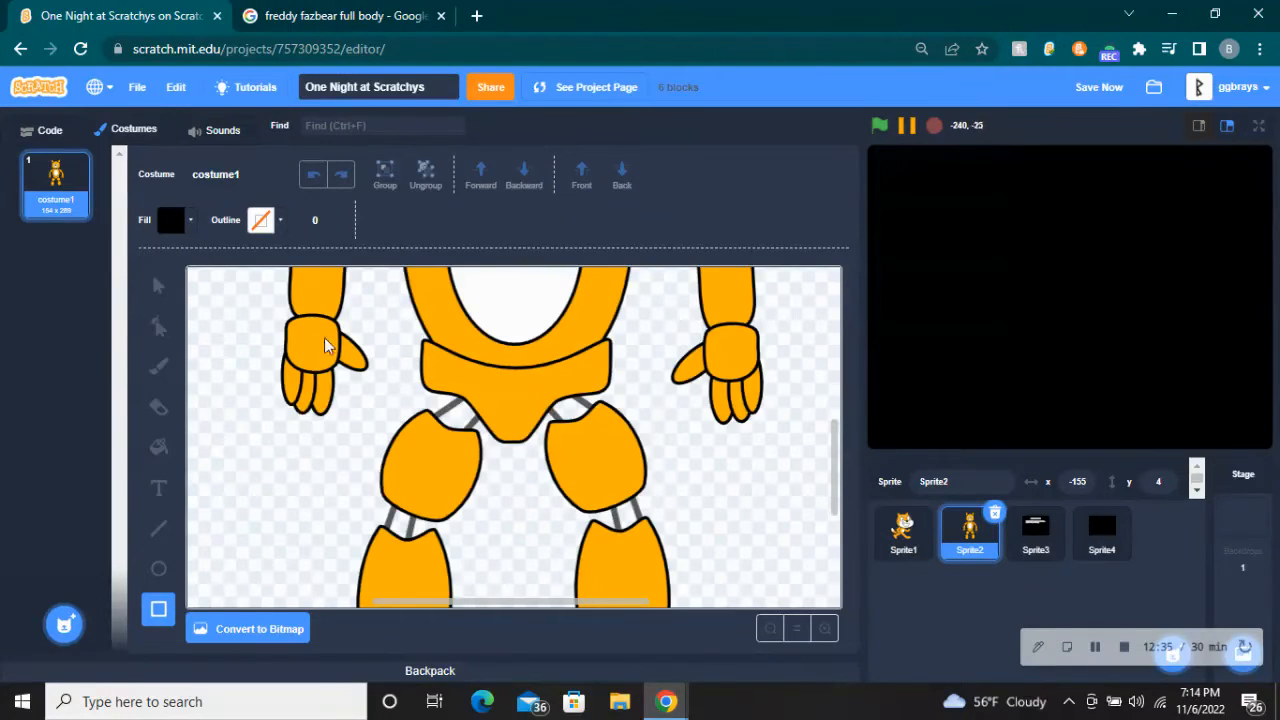
{"action": "left_click", "coordinate": [157, 287]}
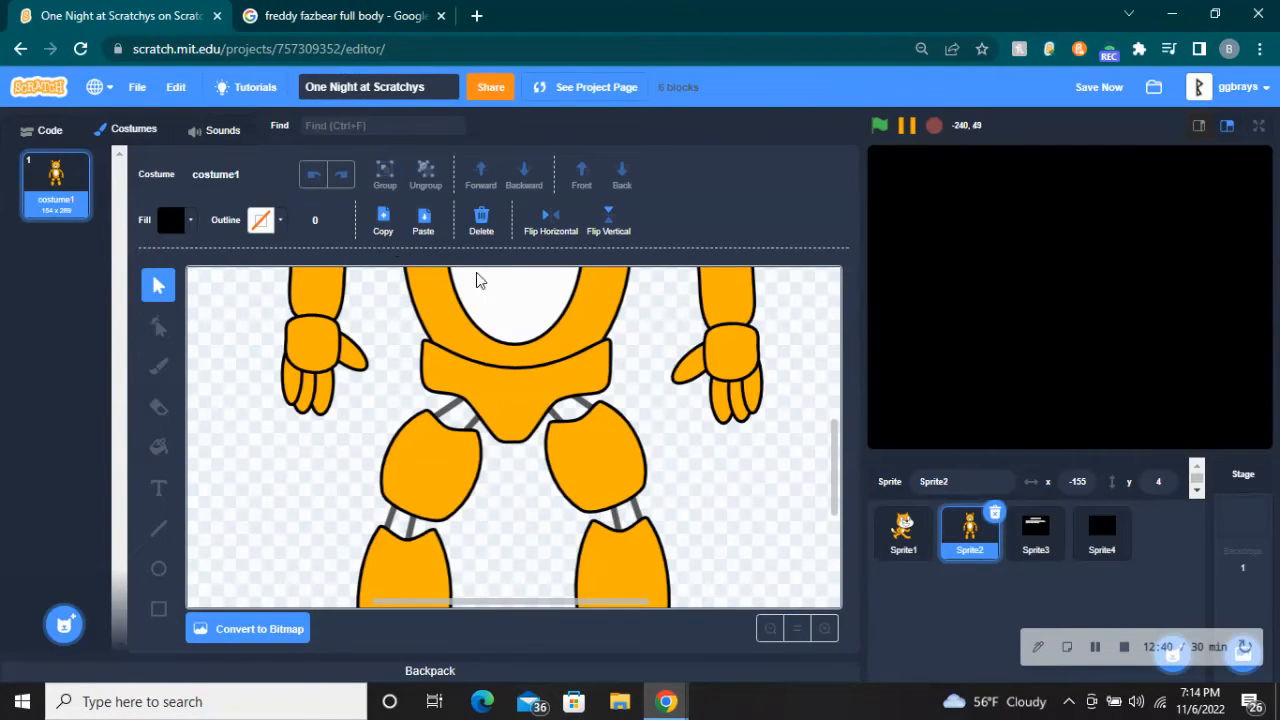
{"action": "left_click", "coordinate": [1095, 530]}
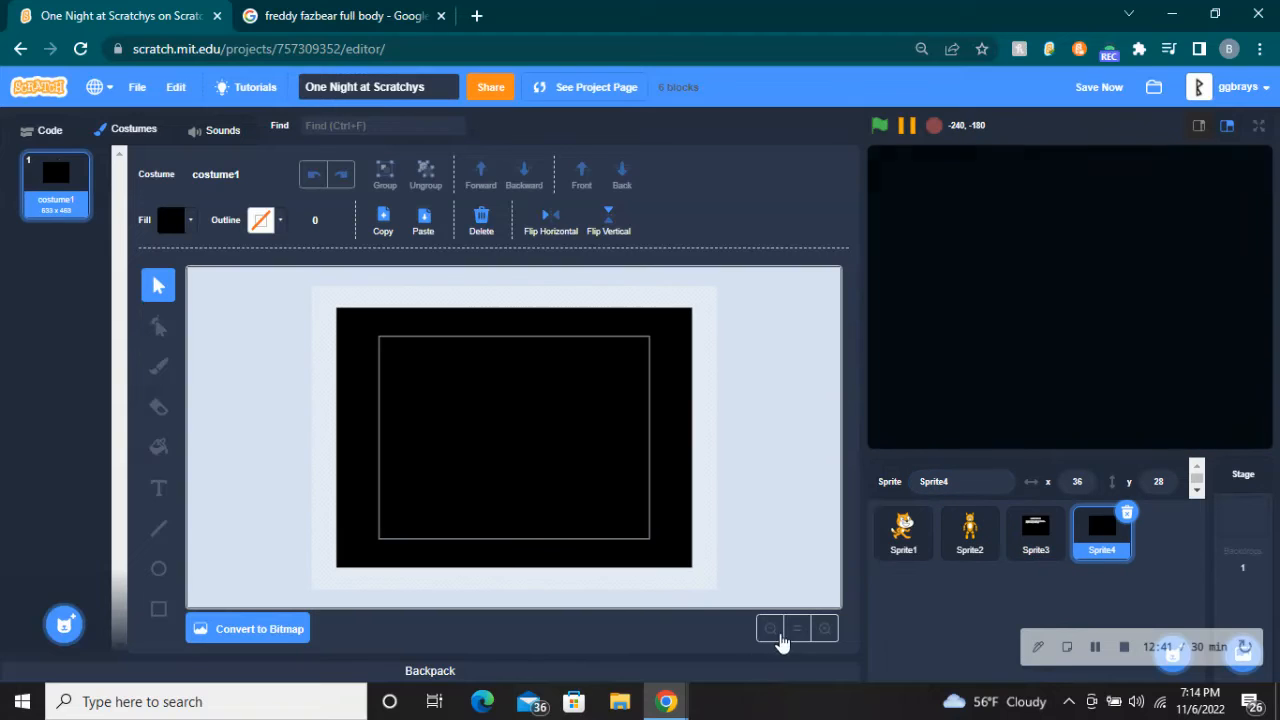
{"action": "left_click", "coordinate": [424, 220]}
{"action": "left_click_drag", "start_coordinate": [556, 498], "coordinate": [685, 606]}
{"action": "left_click_drag", "start_coordinate": [590, 565], "coordinate": [588, 570]}
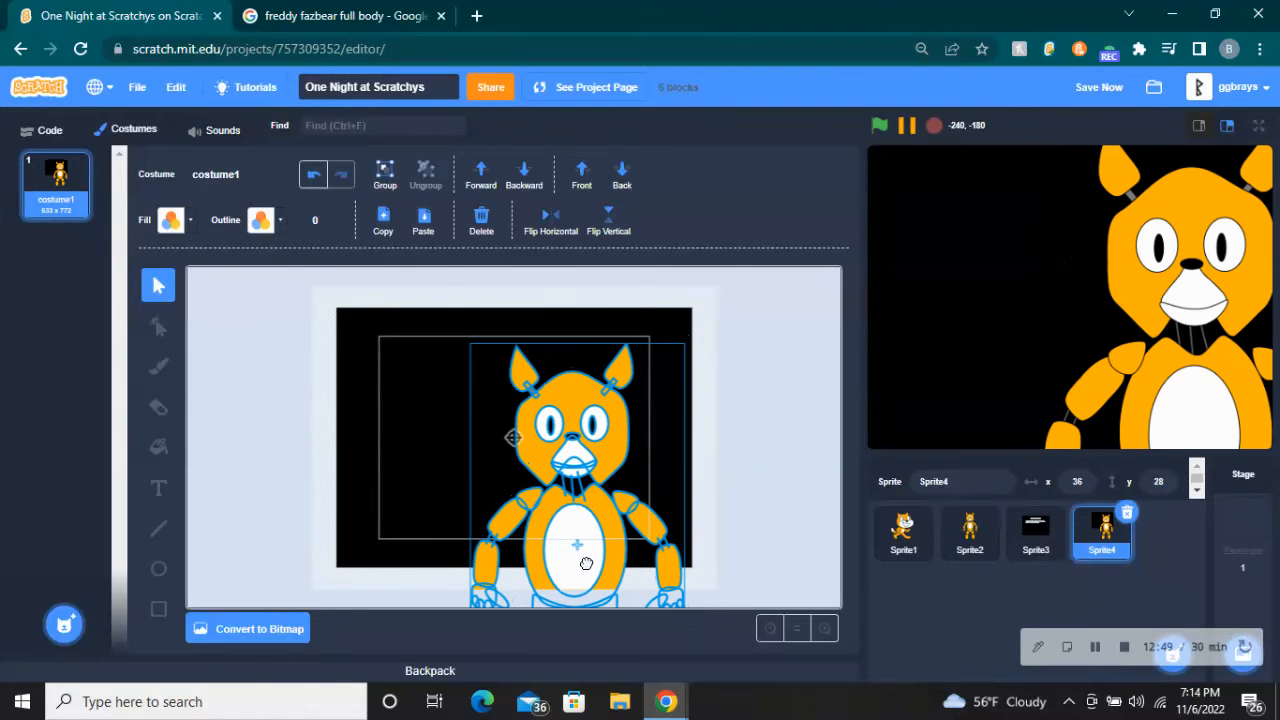
Step: Set Sprite4's stage position to x 0, y 0
{"action": "left_click", "coordinate": [1080, 481]}
{"action": "type", "text": "0"}
{"action": "left_click", "coordinate": [1160, 481]}
{"action": "type", "text": "0"}
{"action": "key", "text": "Return"}
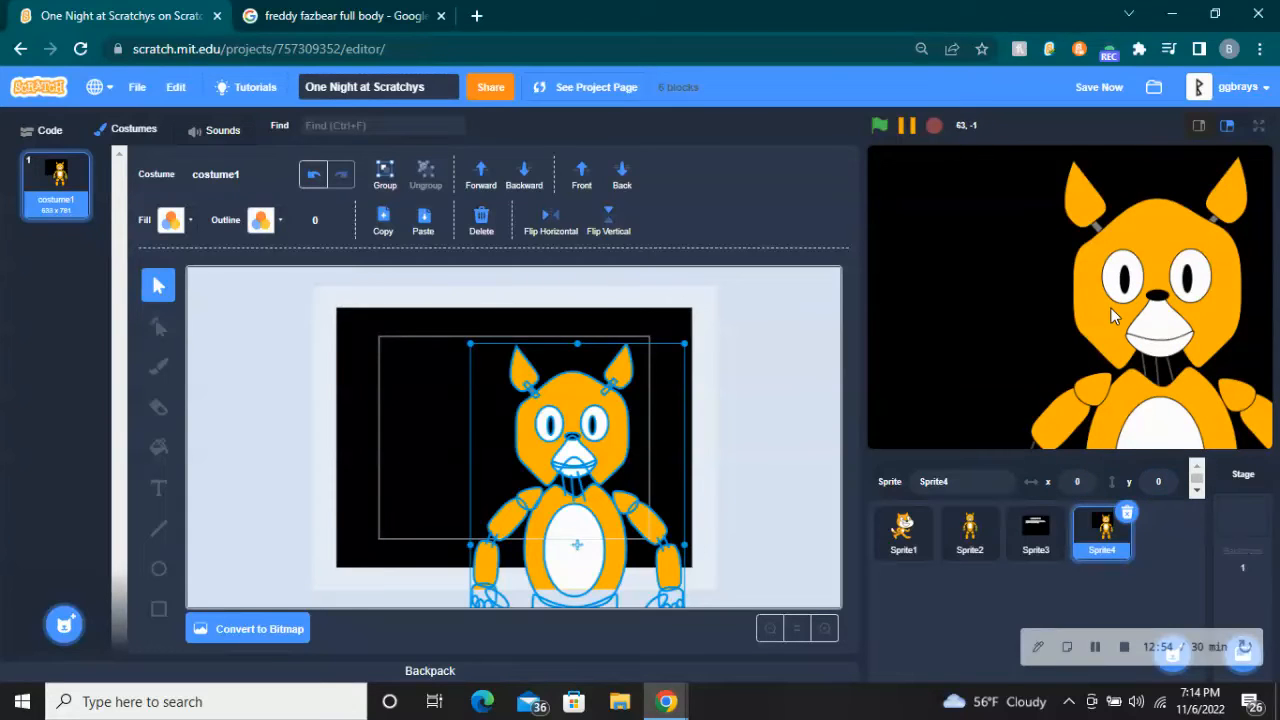
Step: Add the title "One Night at Scratchys" in Serif font, one word per line, on the black area beside the cat
{"action": "left_click", "coordinate": [325, 364]}
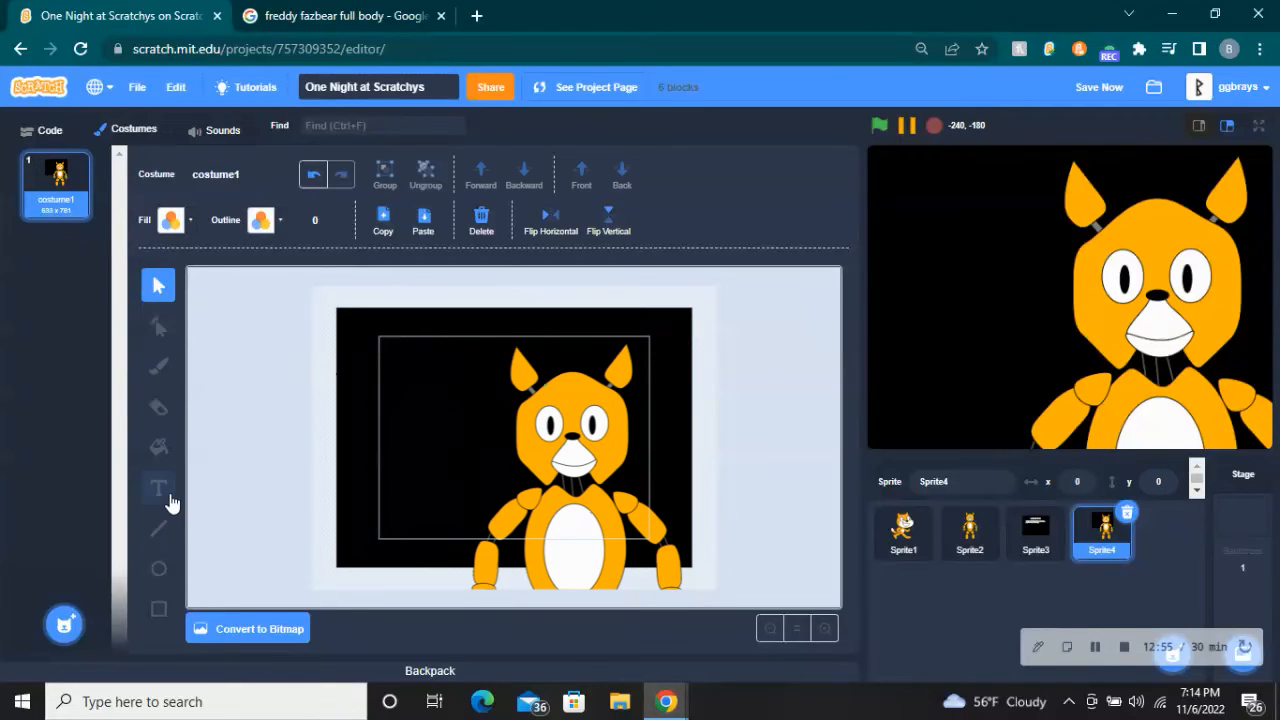
{"action": "left_click", "coordinate": [158, 487]}
{"action": "left_click", "coordinate": [400, 220]}
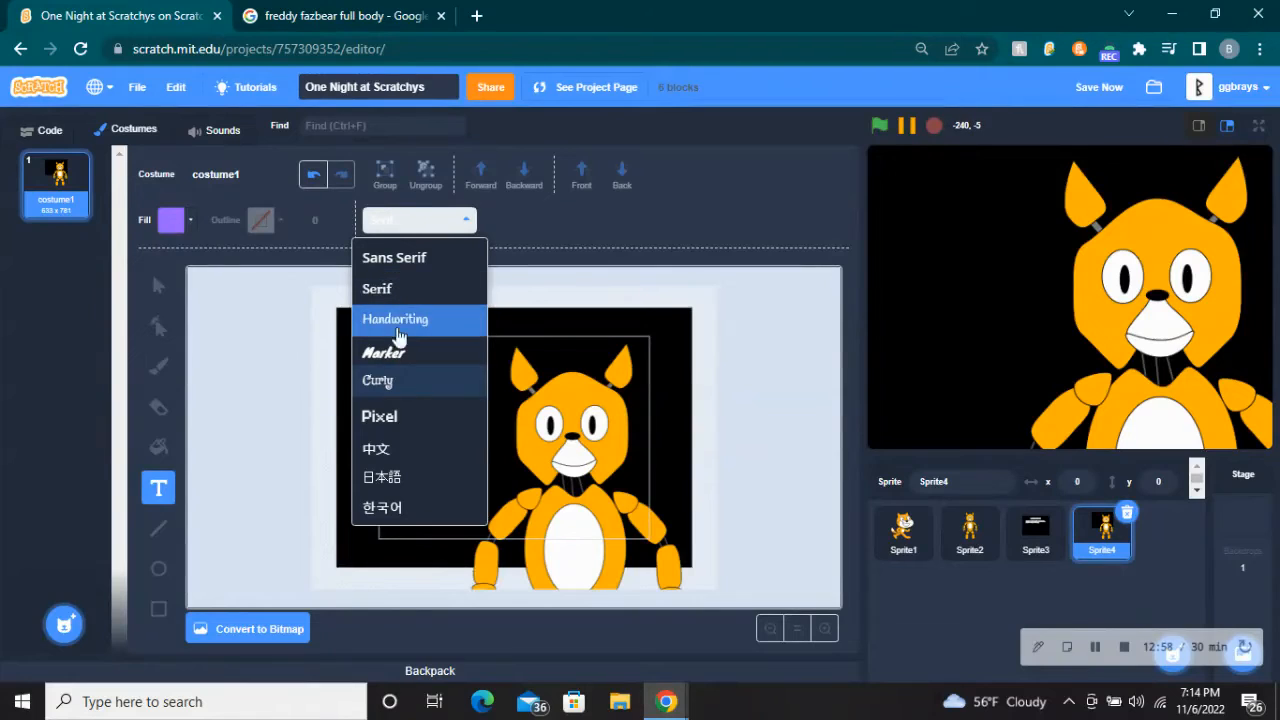
{"action": "left_click", "coordinate": [395, 288]}
{"action": "left_click", "coordinate": [389, 354]}
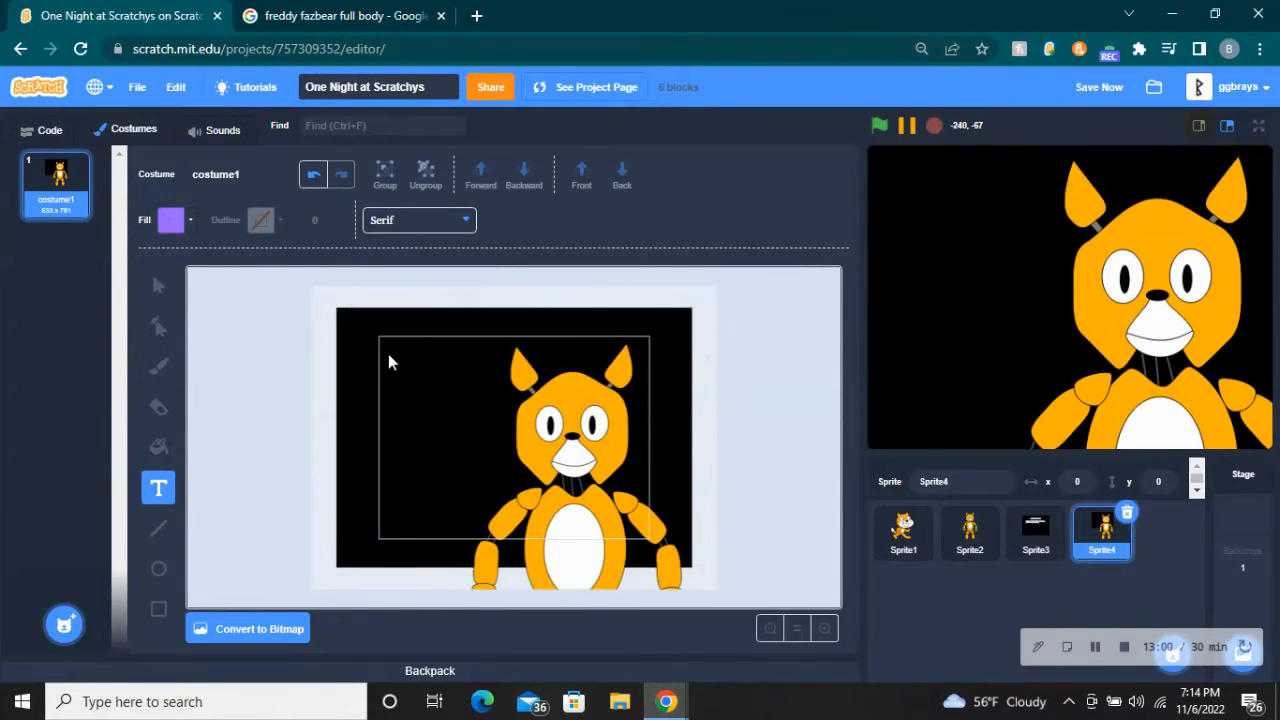
{"action": "type", "text": "One"}
{"action": "key", "text": "Return"}
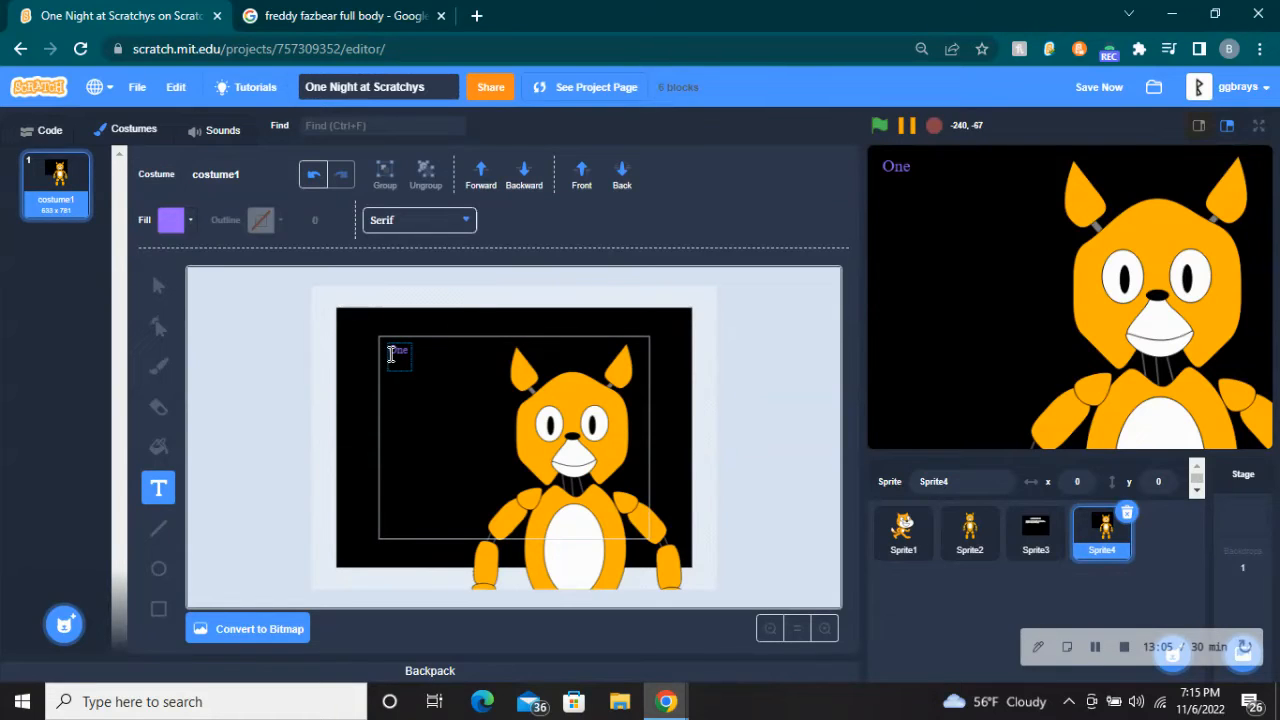
{"action": "type", "text": "Night at Scvract"}
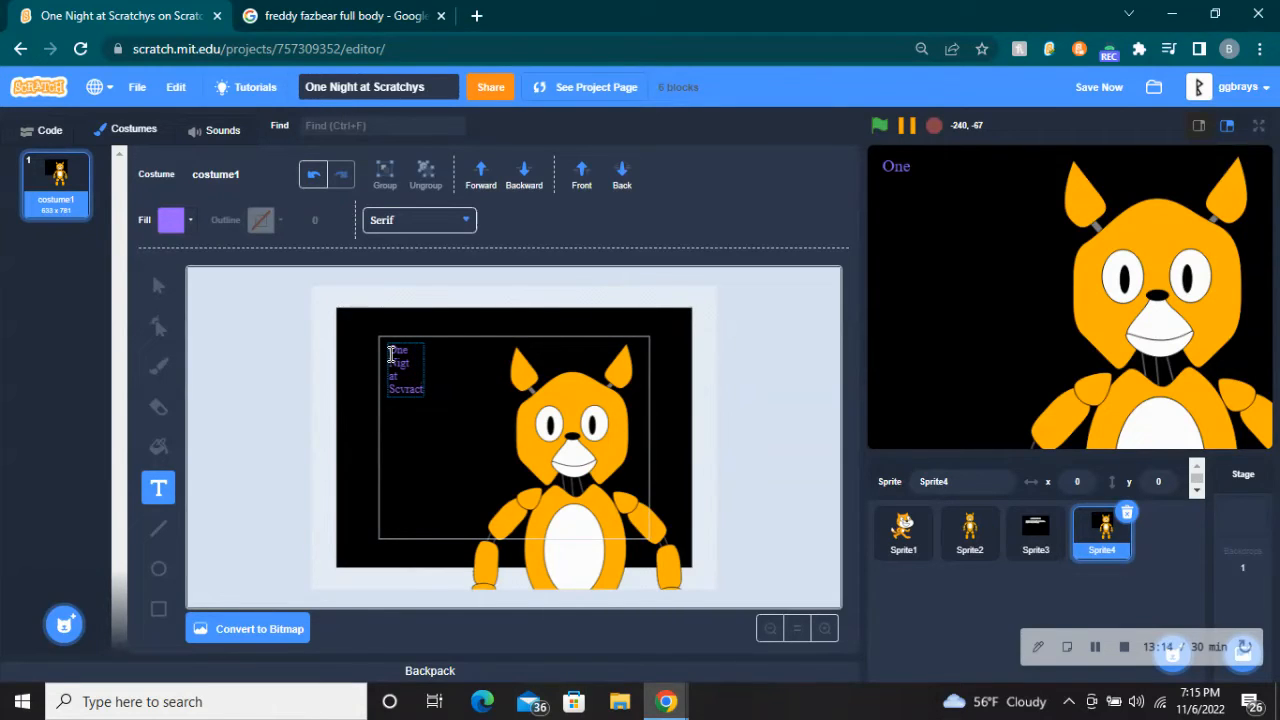
{"action": "key", "text": "BackSpace"}
{"action": "key", "text": "BackSpace"}
{"action": "key", "text": "BackSpace"}
{"action": "key", "text": "BackSpace"}
{"action": "key", "text": "BackSpace"}
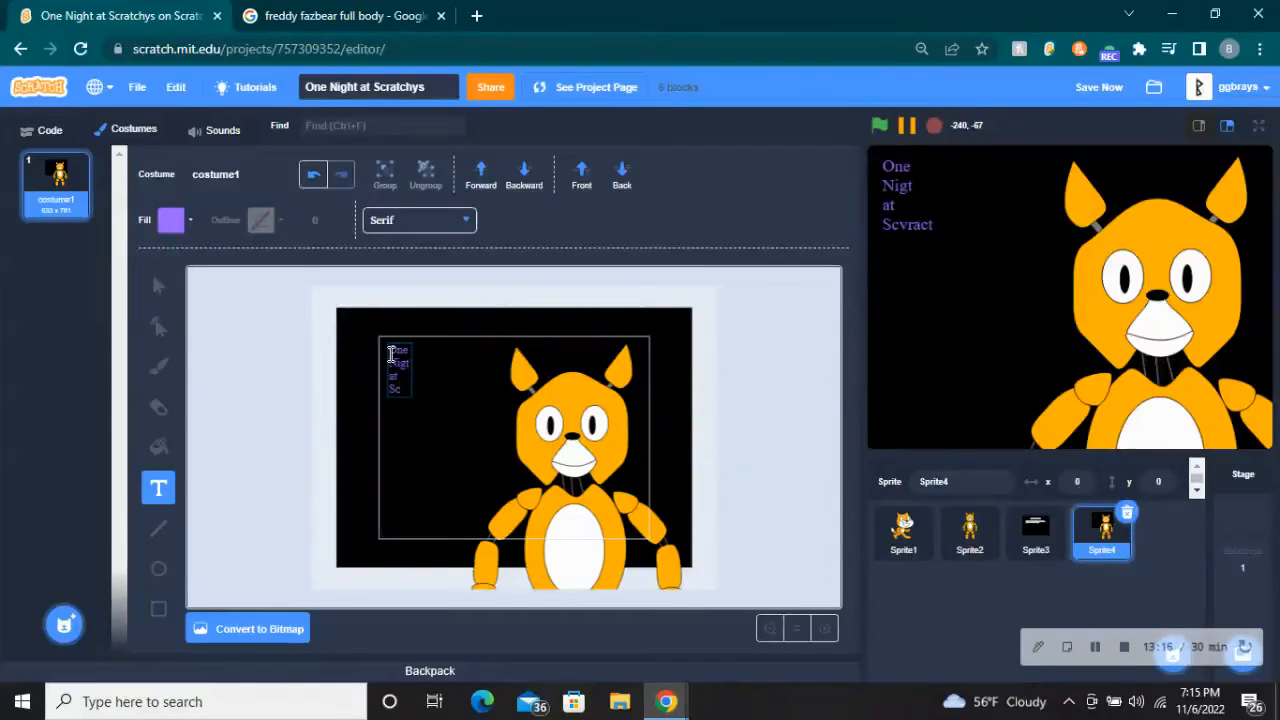
{"action": "type", "text": "ratc"}
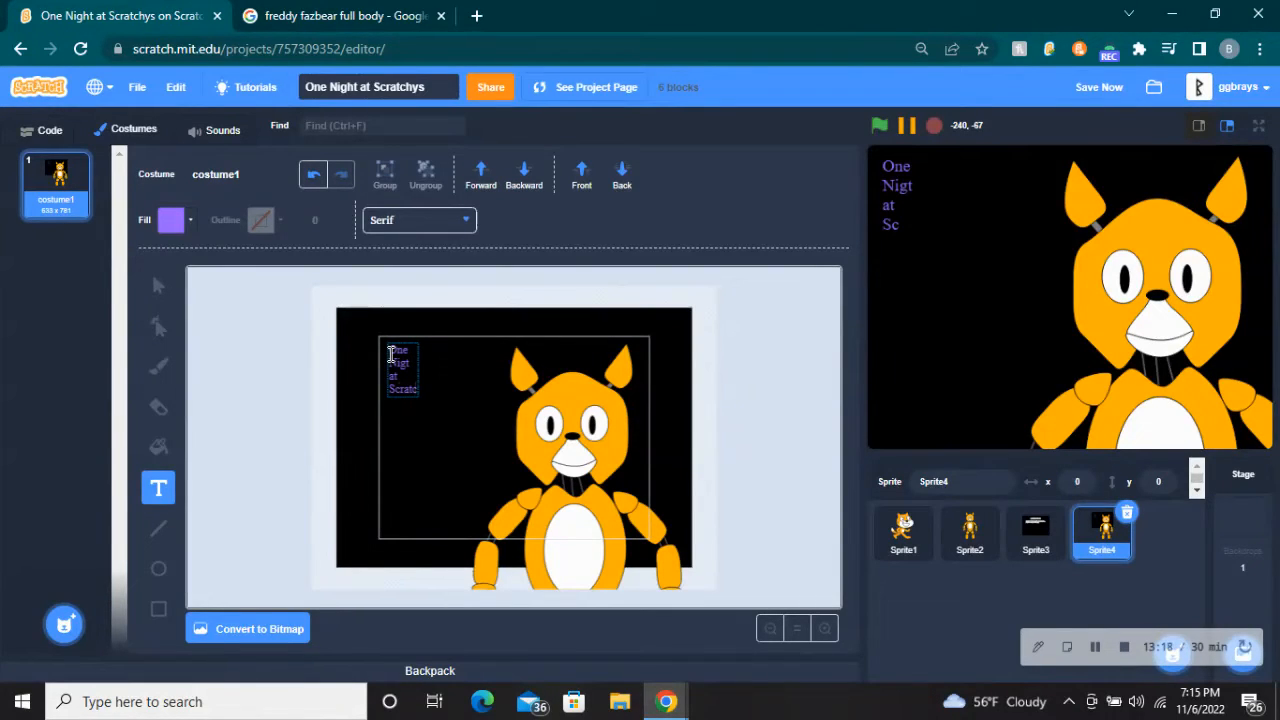
{"action": "type", "text": "hys"}
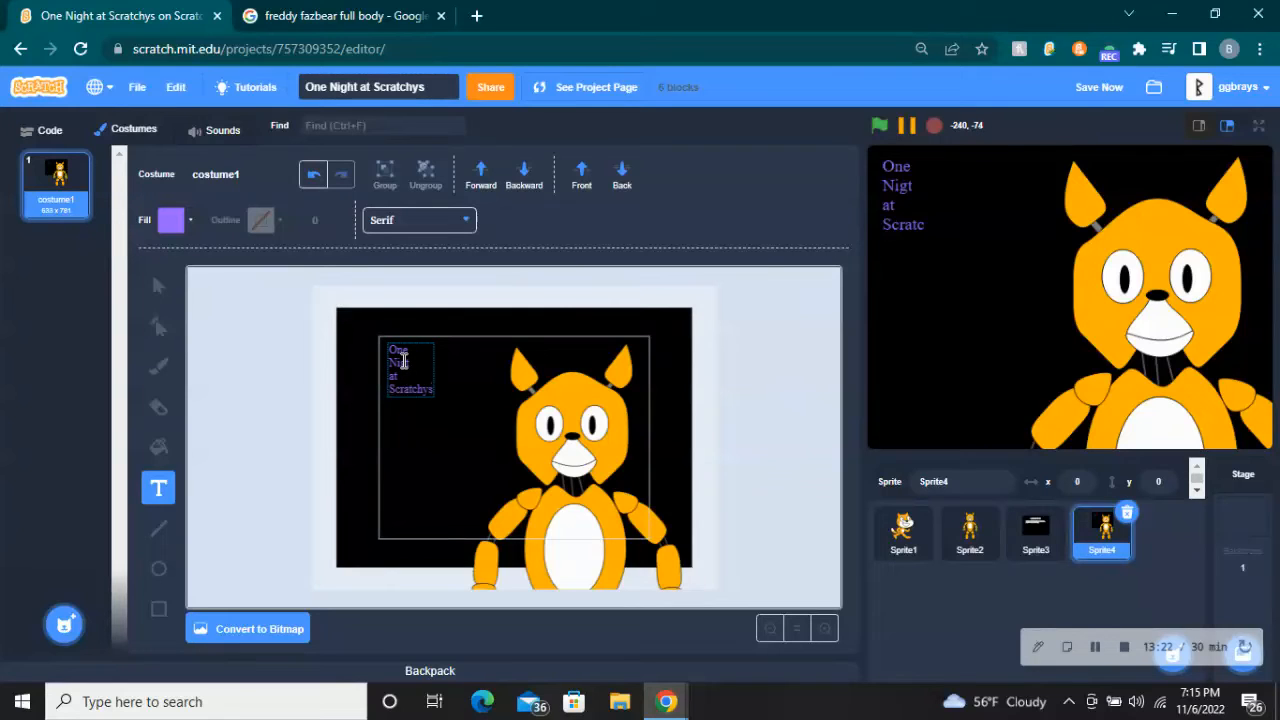
{"action": "type", "text": "h"}
Step: Recolor the title text white with saturation 0, enlarge it to roughly double size beside the cat, and save the project
{"action": "left_click", "coordinate": [158, 286]}
{"action": "left_click", "coordinate": [176, 220]}
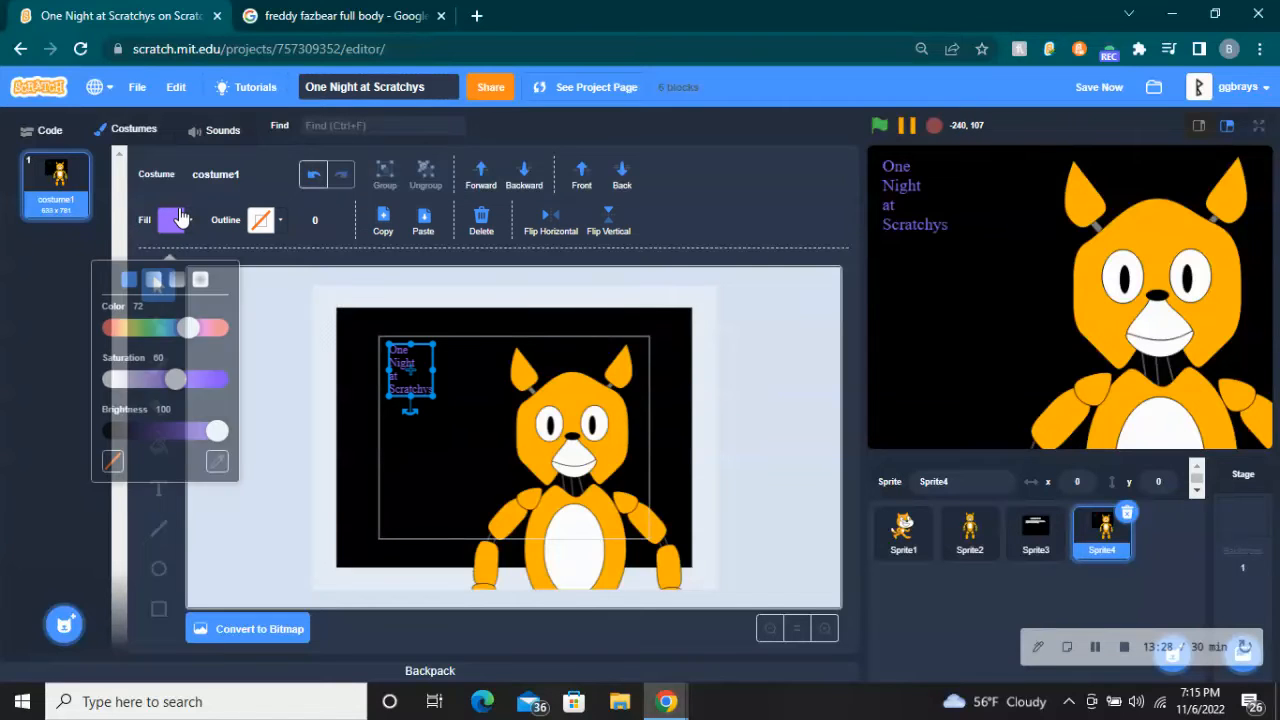
{"action": "left_click_drag", "start_coordinate": [178, 364], "coordinate": [112, 364]}
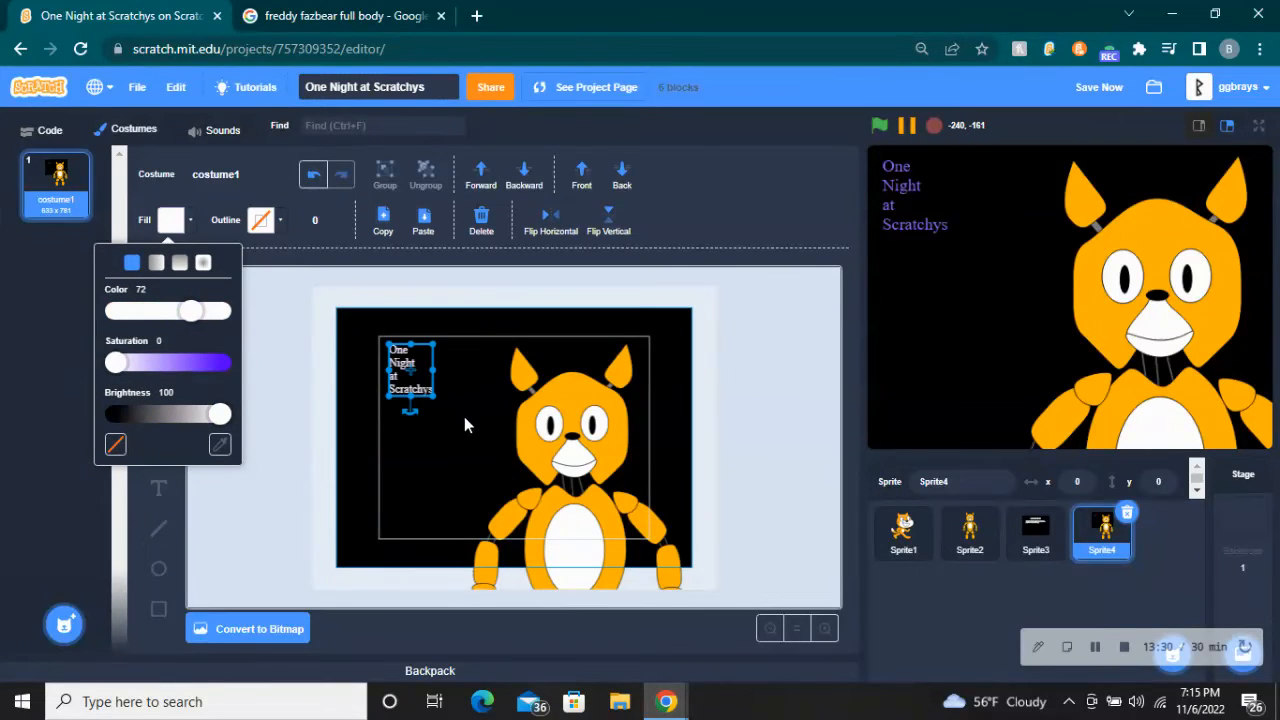
{"action": "mouse_move", "coordinate": [436, 413]}
{"action": "left_mouse_down"}
{"action": "mouse_move", "coordinate": [478, 460]}
{"action": "mouse_move", "coordinate": [448, 429]}
{"action": "left_mouse_up"}
{"action": "left_click", "coordinate": [329, 379]}
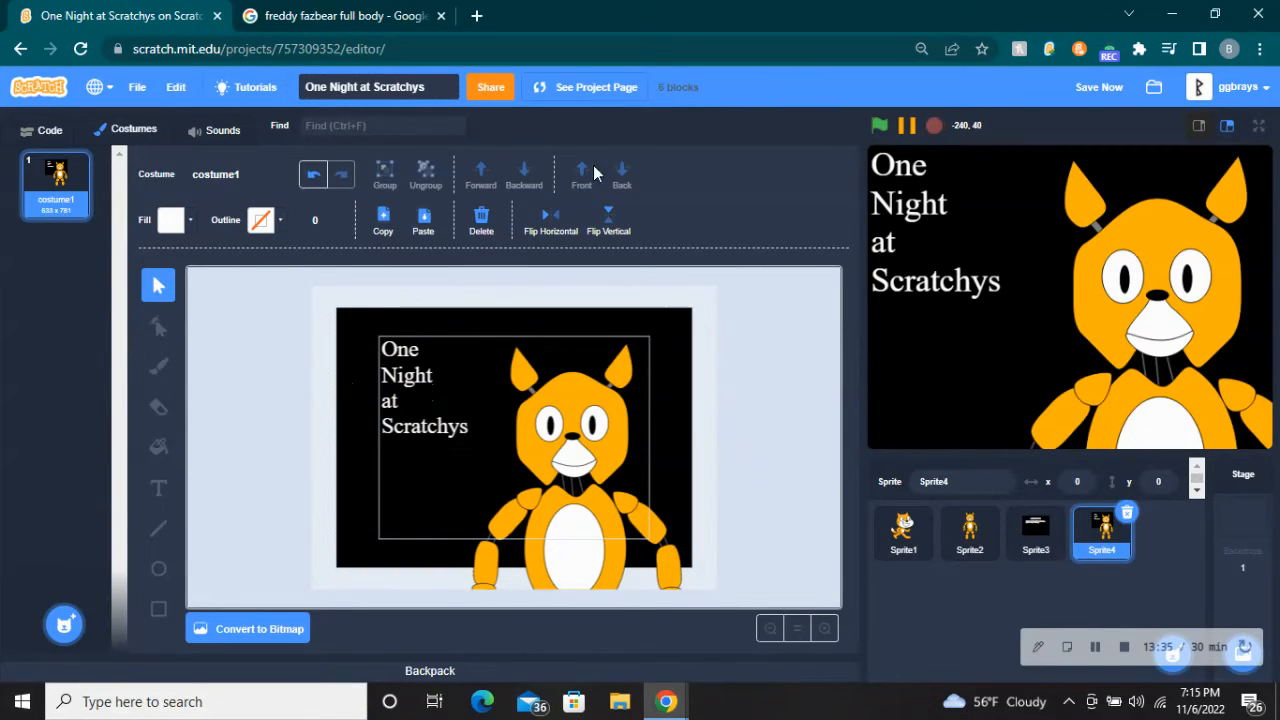
{"action": "left_click", "coordinate": [1110, 87]}
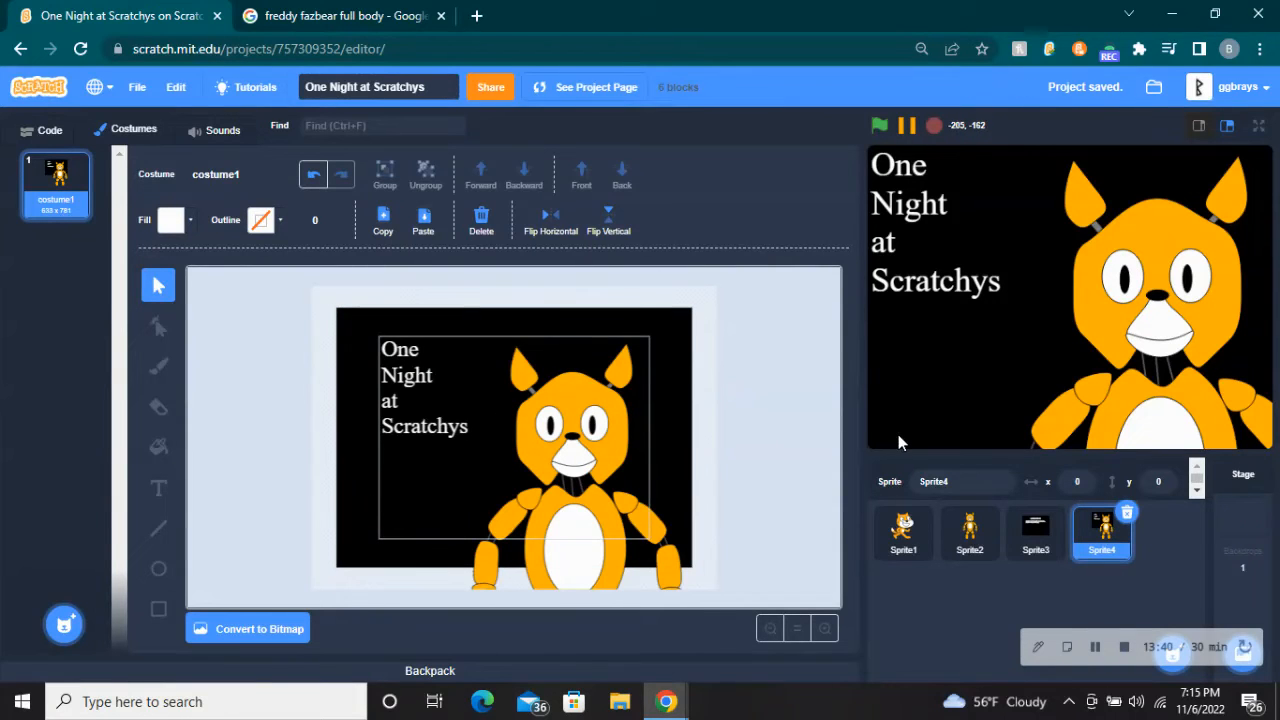
Step: Duplicate costume1 and fill both of the cat's pupils white (saturation 0, brightness 100) in the copy
{"action": "right_click", "coordinate": [55, 185]}
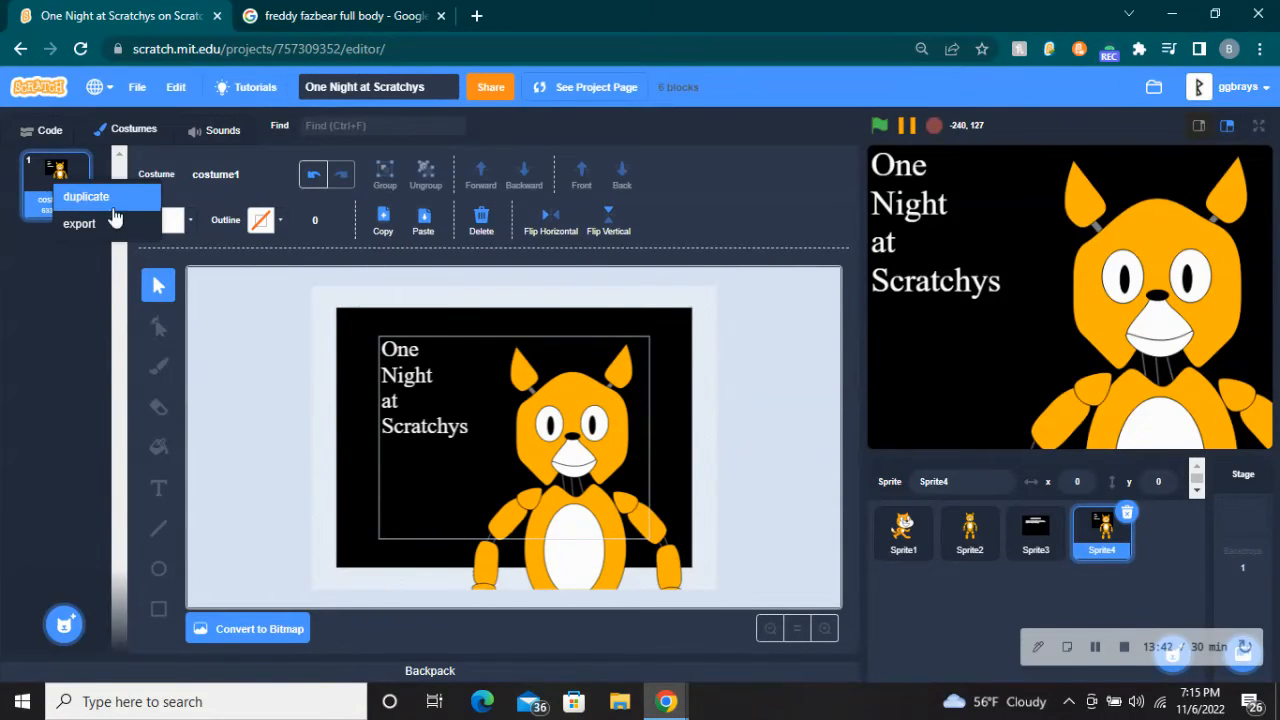
{"action": "left_click", "coordinate": [66, 198]}
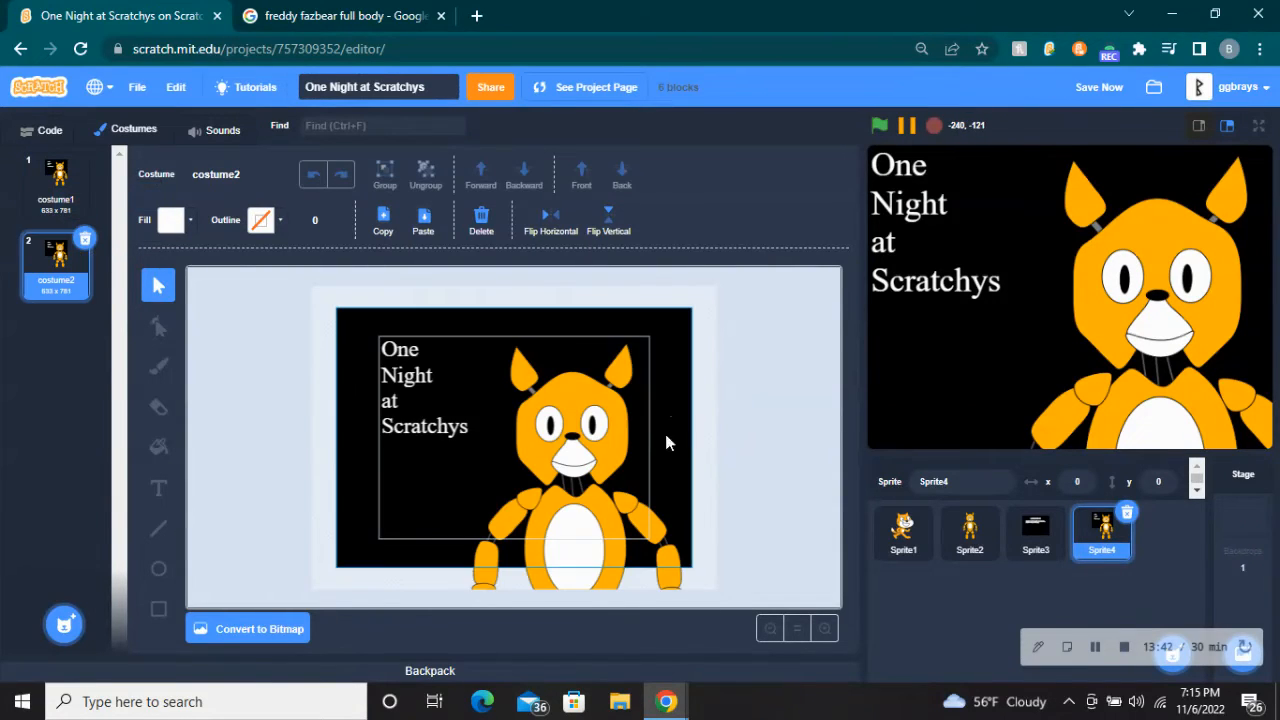
{"action": "left_click", "coordinate": [549, 437]}
{"action": "left_click", "coordinate": [594, 428], "text": "shift"}
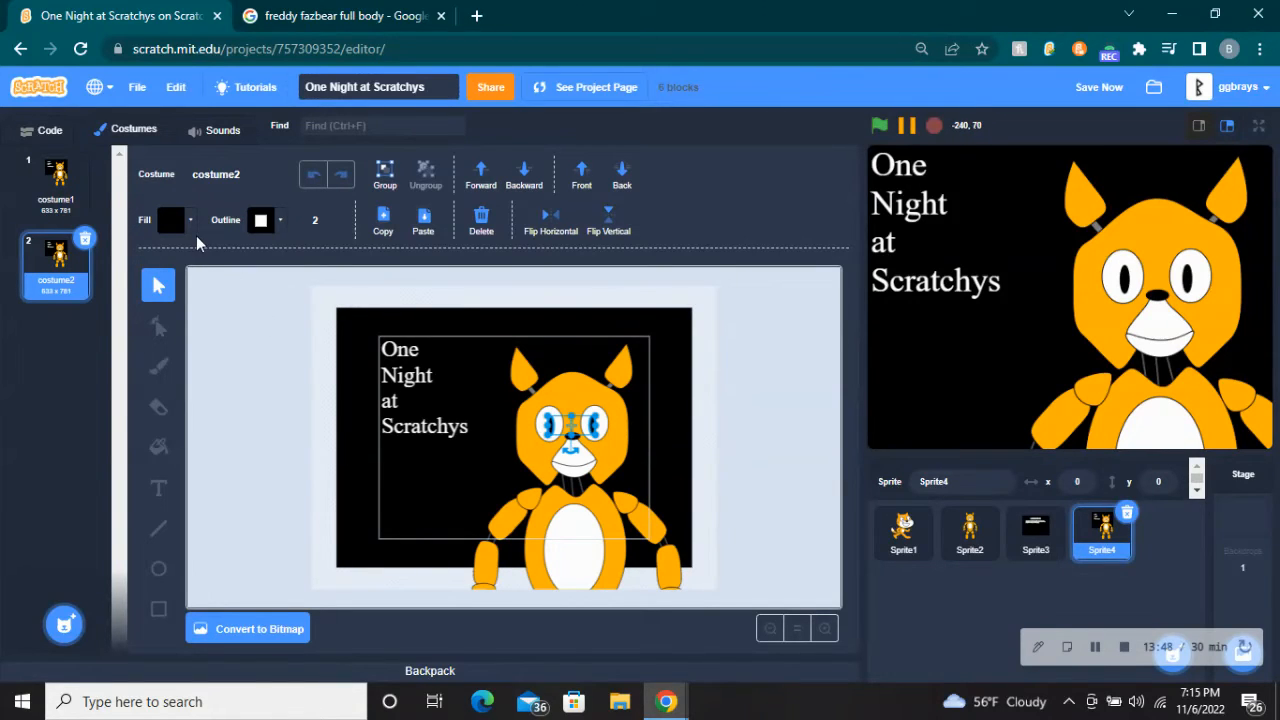
{"action": "left_click", "coordinate": [171, 220]}
{"action": "left_click", "coordinate": [222, 414]}
{"action": "left_click_drag", "start_coordinate": [221, 366], "coordinate": [61, 352]}
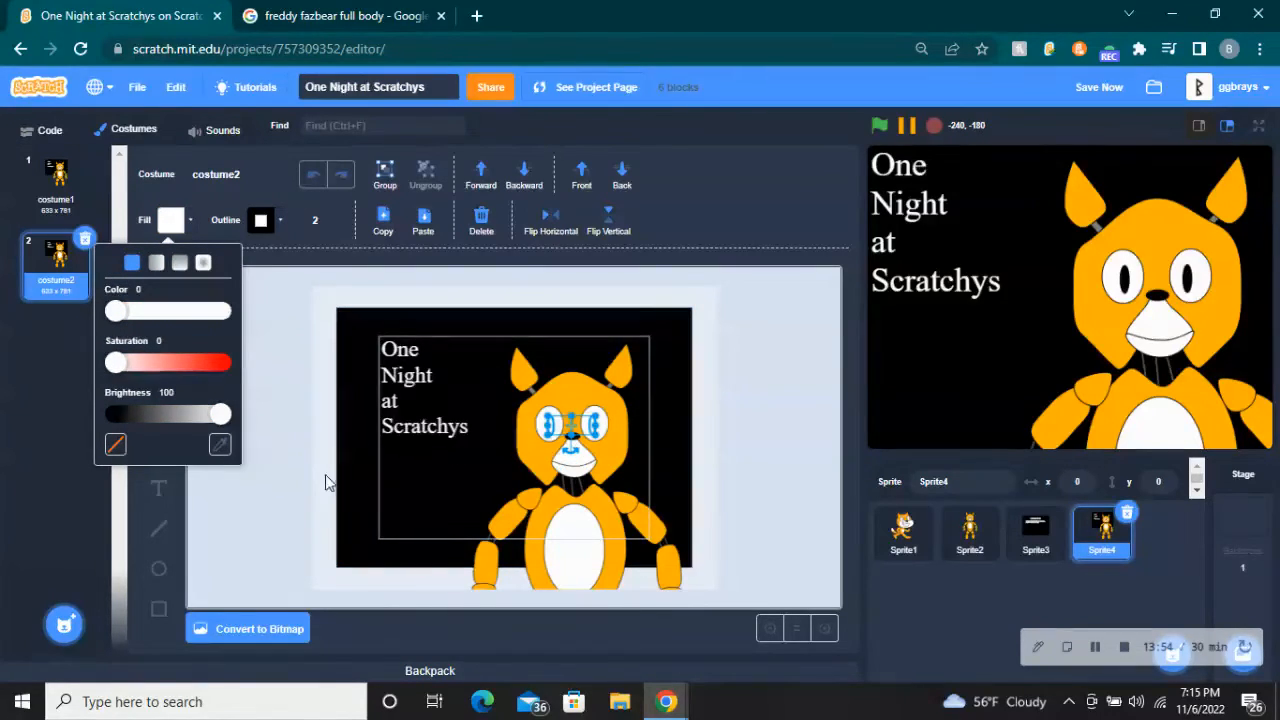
{"action": "left_click", "coordinate": [540, 423]}
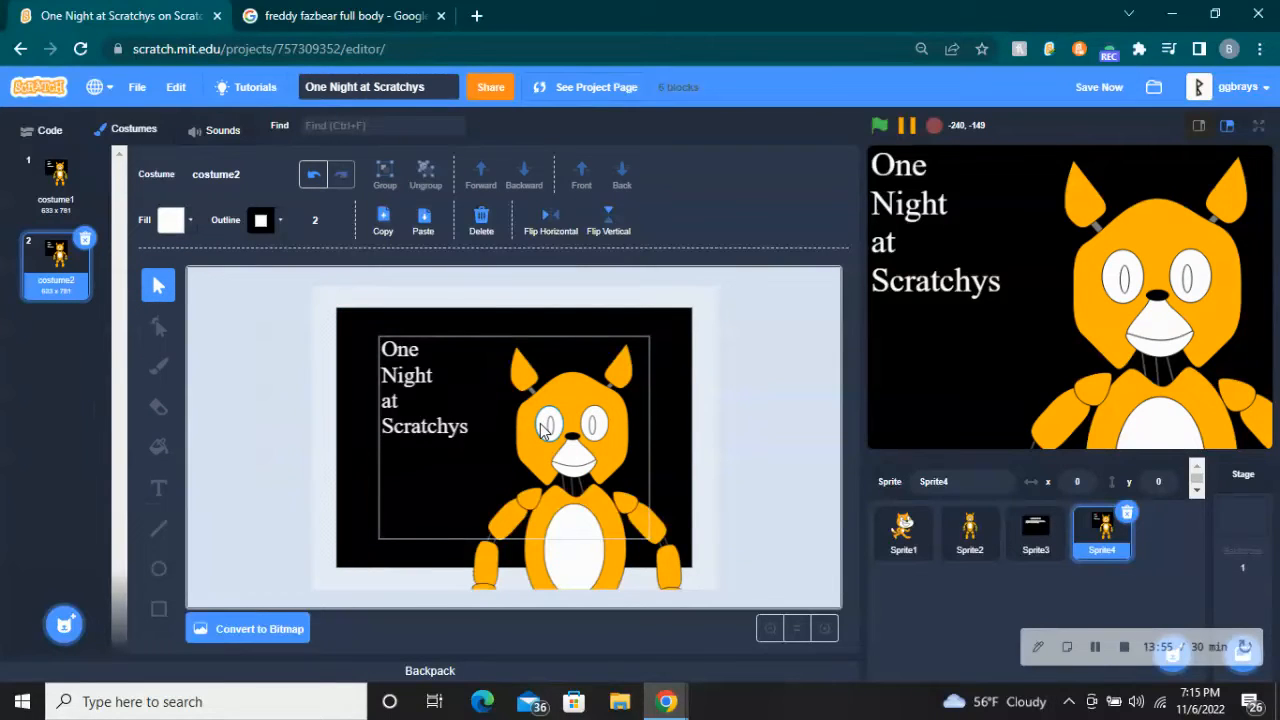
Step: Fill the whites of both of the cat's eyes black (brightness 0) in costume2
{"action": "left_click", "coordinate": [540, 423]}
{"action": "left_click", "coordinate": [601, 428], "text": "shift"}
{"action": "left_click", "coordinate": [176, 220]}
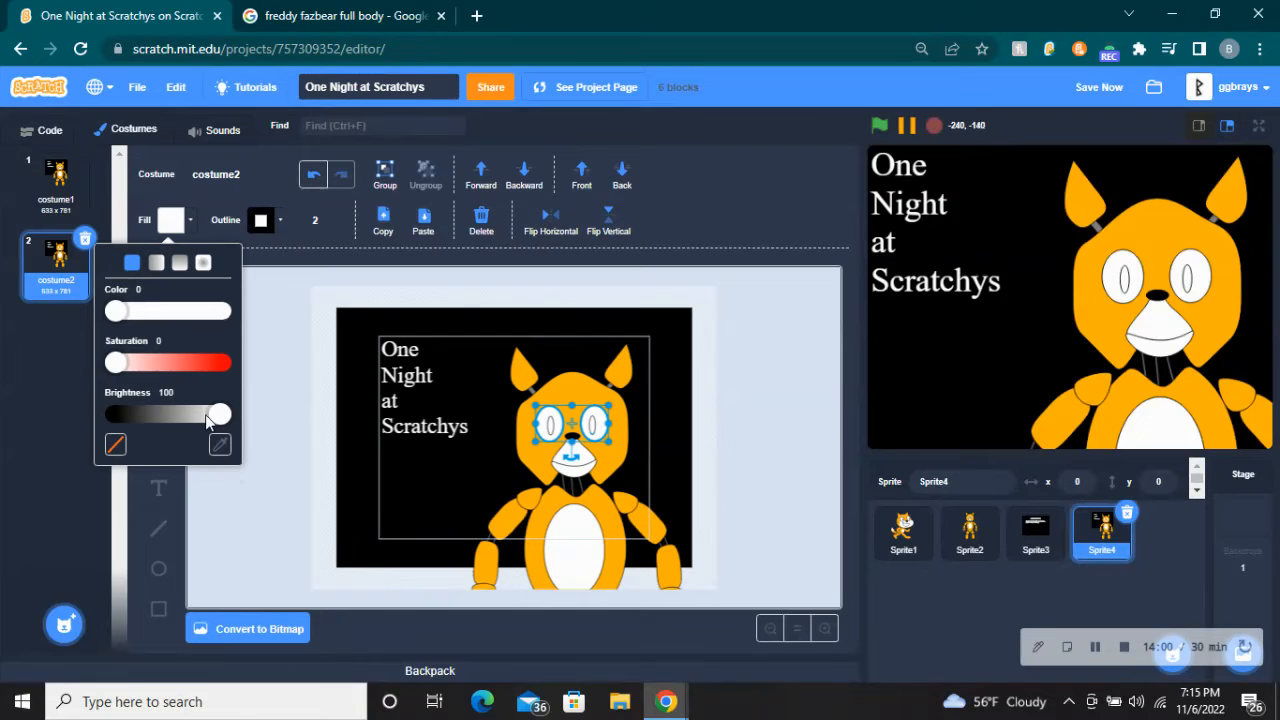
{"action": "left_click_drag", "start_coordinate": [218, 418], "coordinate": [85, 400]}
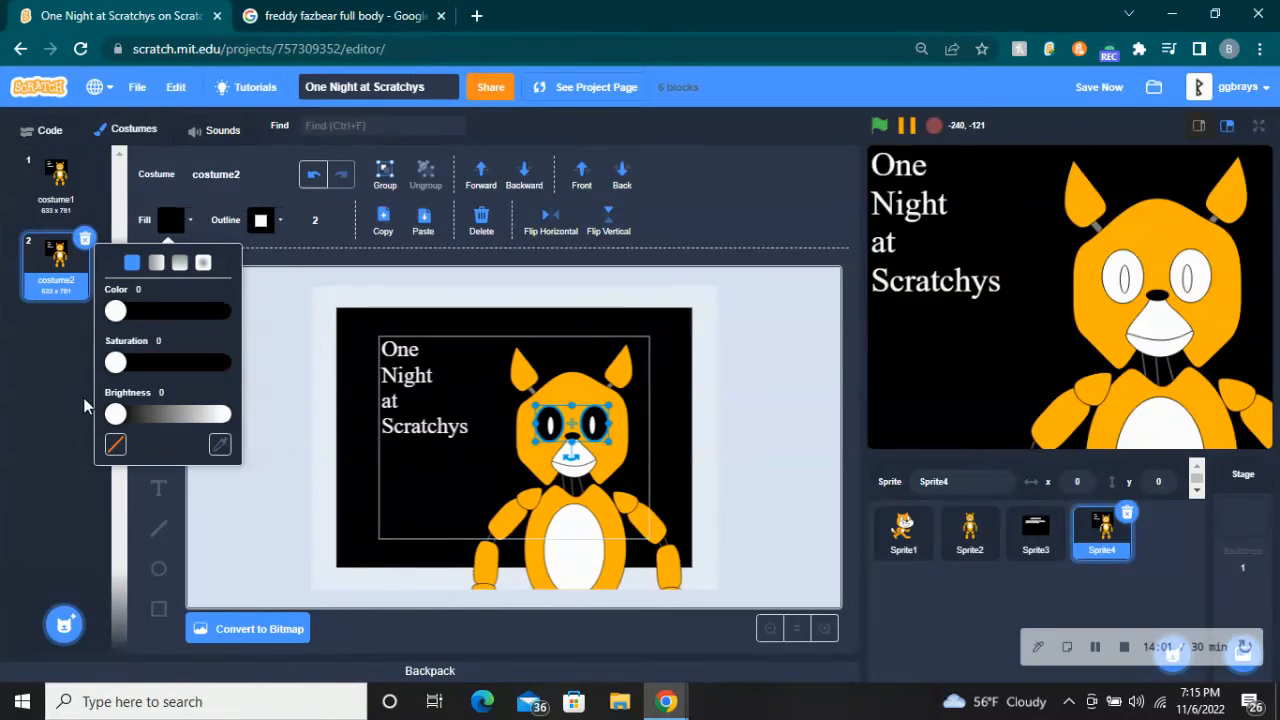
{"action": "left_click", "coordinate": [330, 460]}
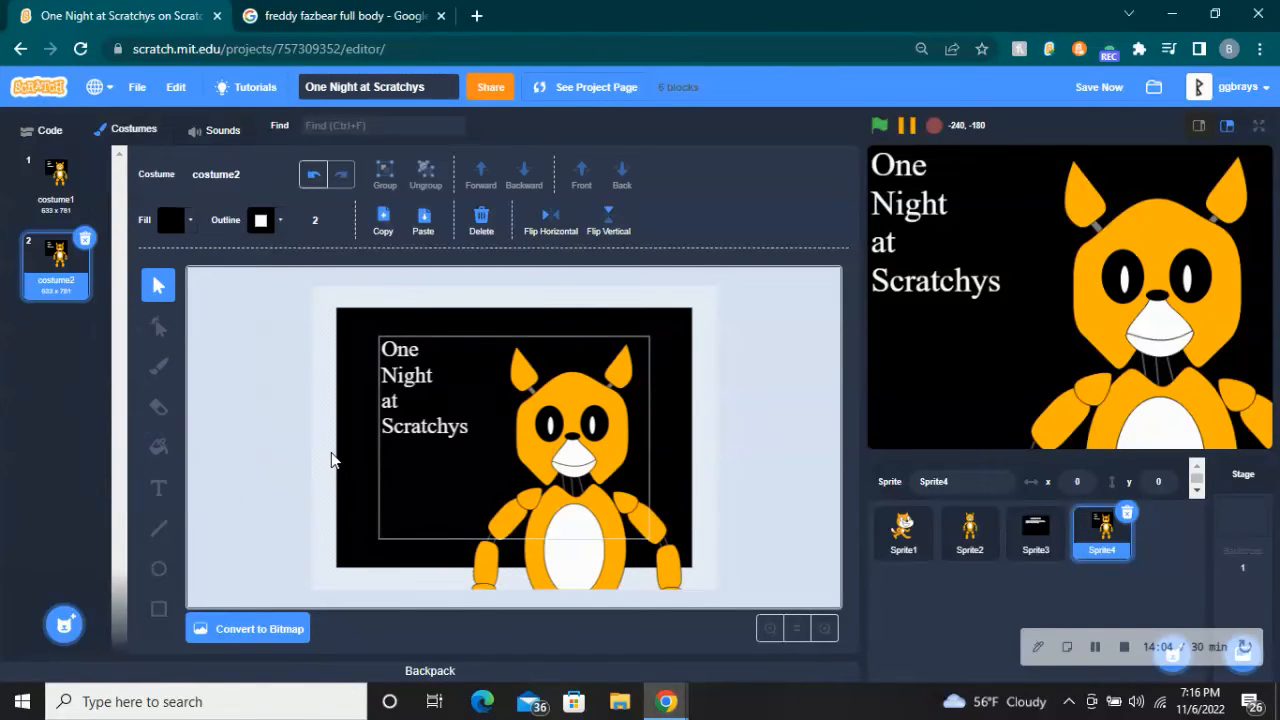
{"action": "left_click", "coordinate": [524, 507]}
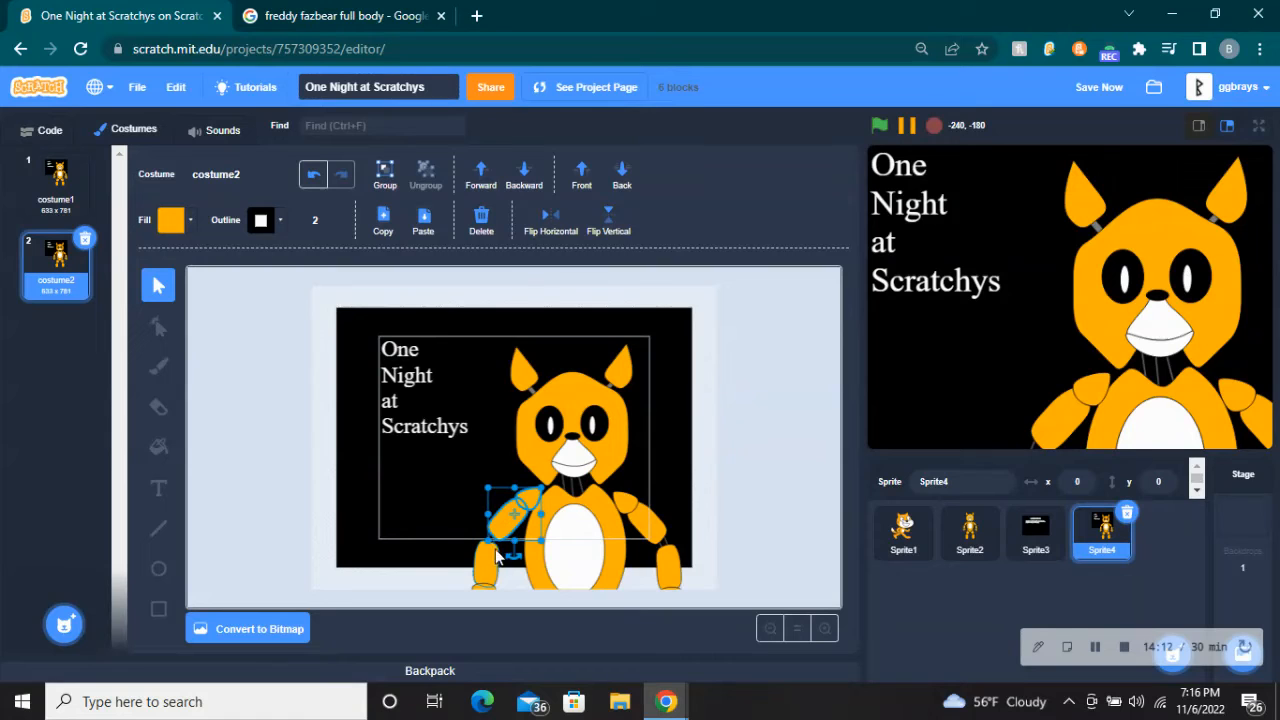
{"action": "left_click", "coordinate": [328, 555]}
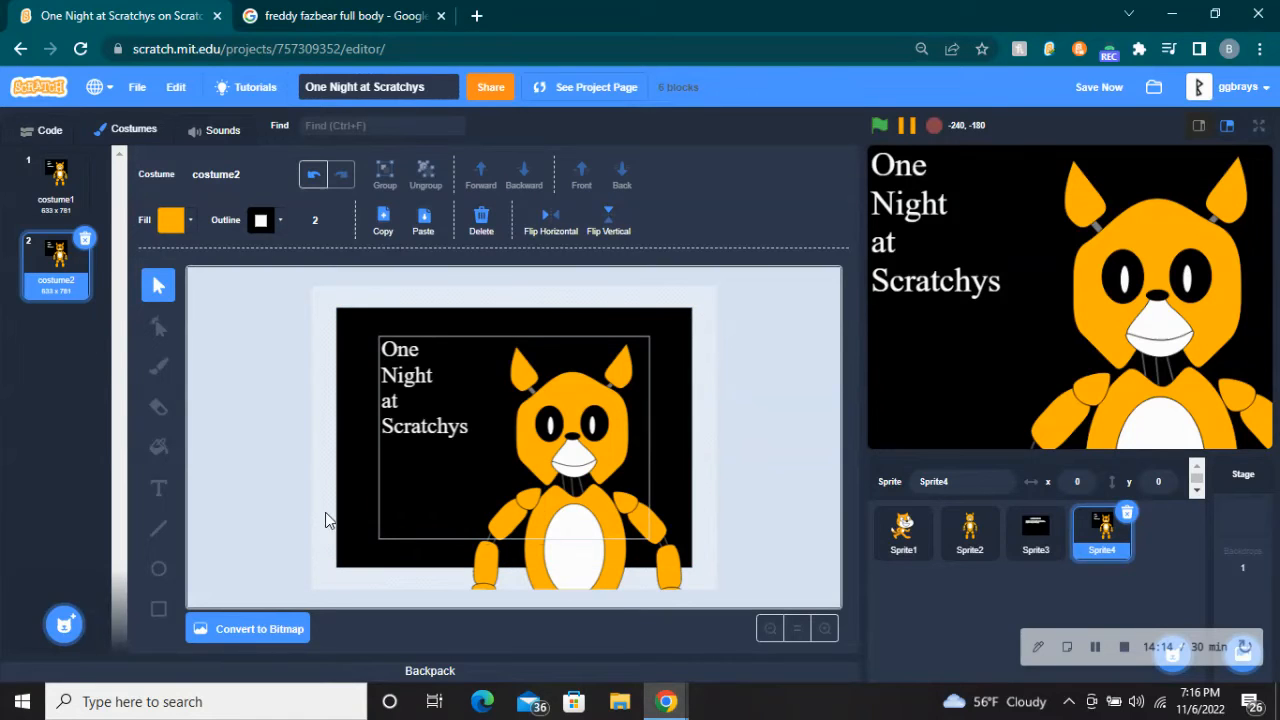
{"action": "left_click_drag", "start_coordinate": [347, 512], "coordinate": [382, 548]}
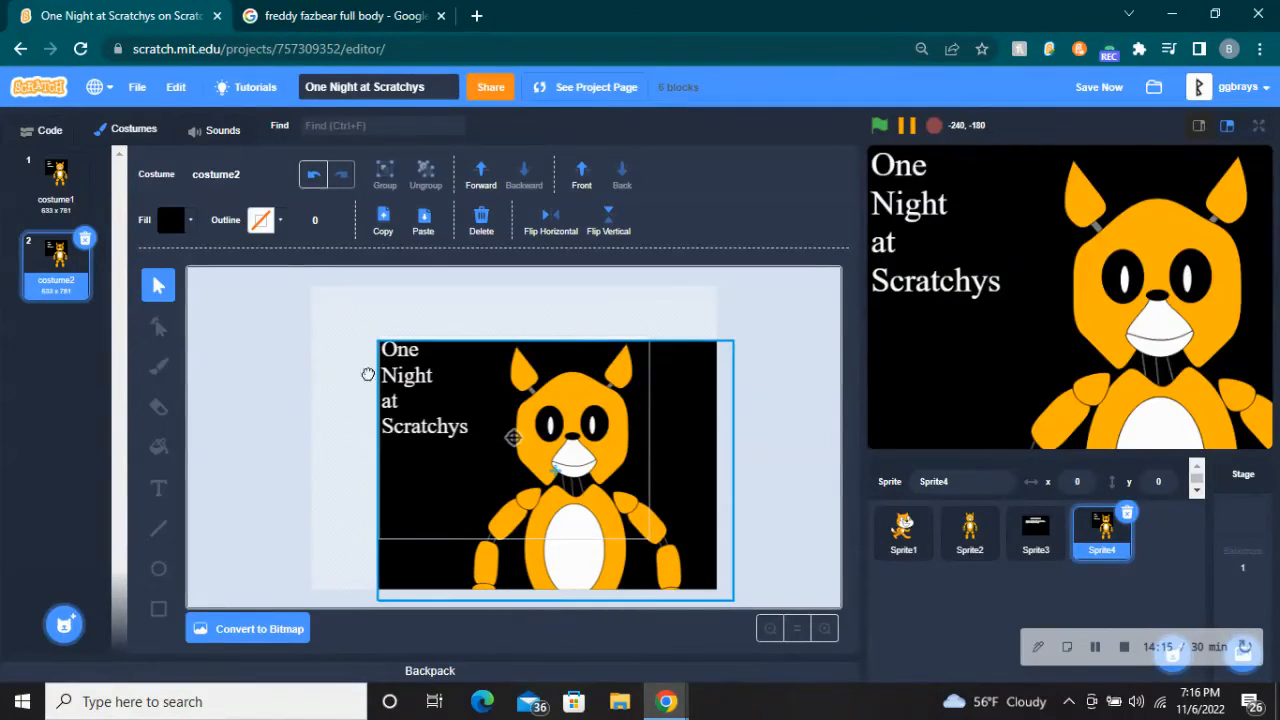
{"action": "left_click", "coordinate": [313, 175]}
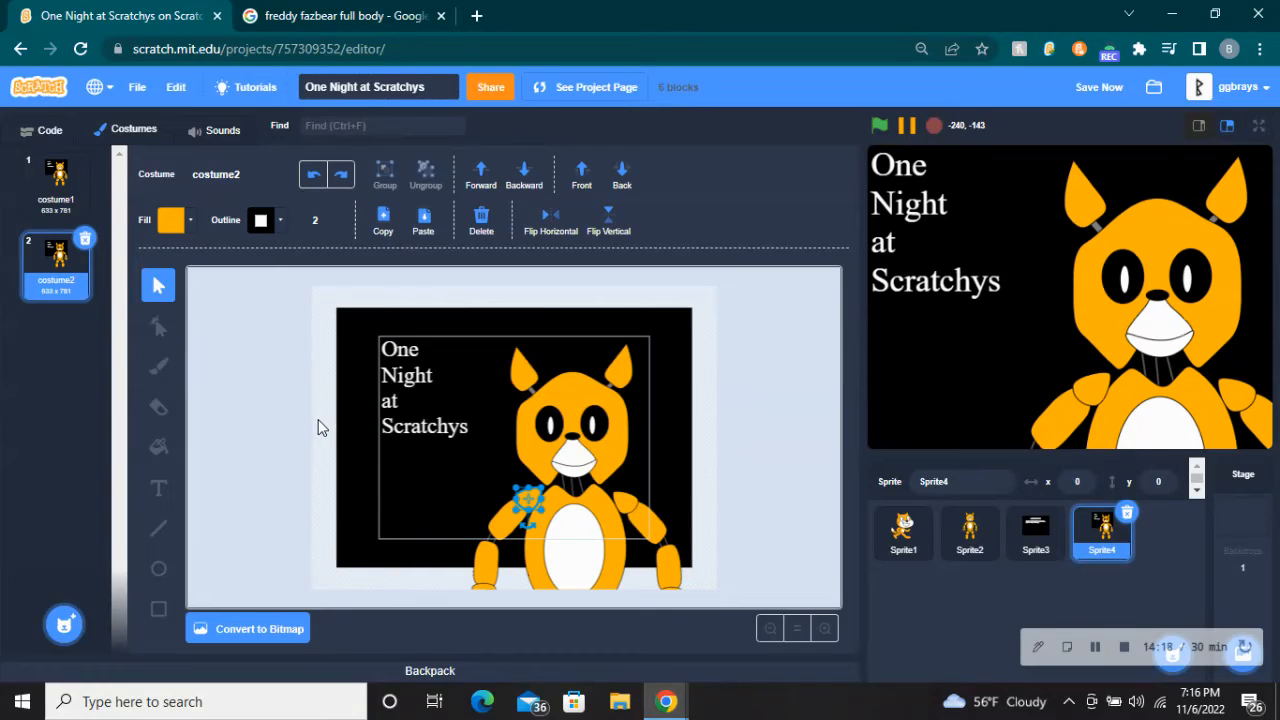
Step: Try to shift the cat's arm nearest the title up and away from the body in costume2, and undo the moves
{"action": "left_click_drag", "start_coordinate": [319, 433], "coordinate": [523, 592]}
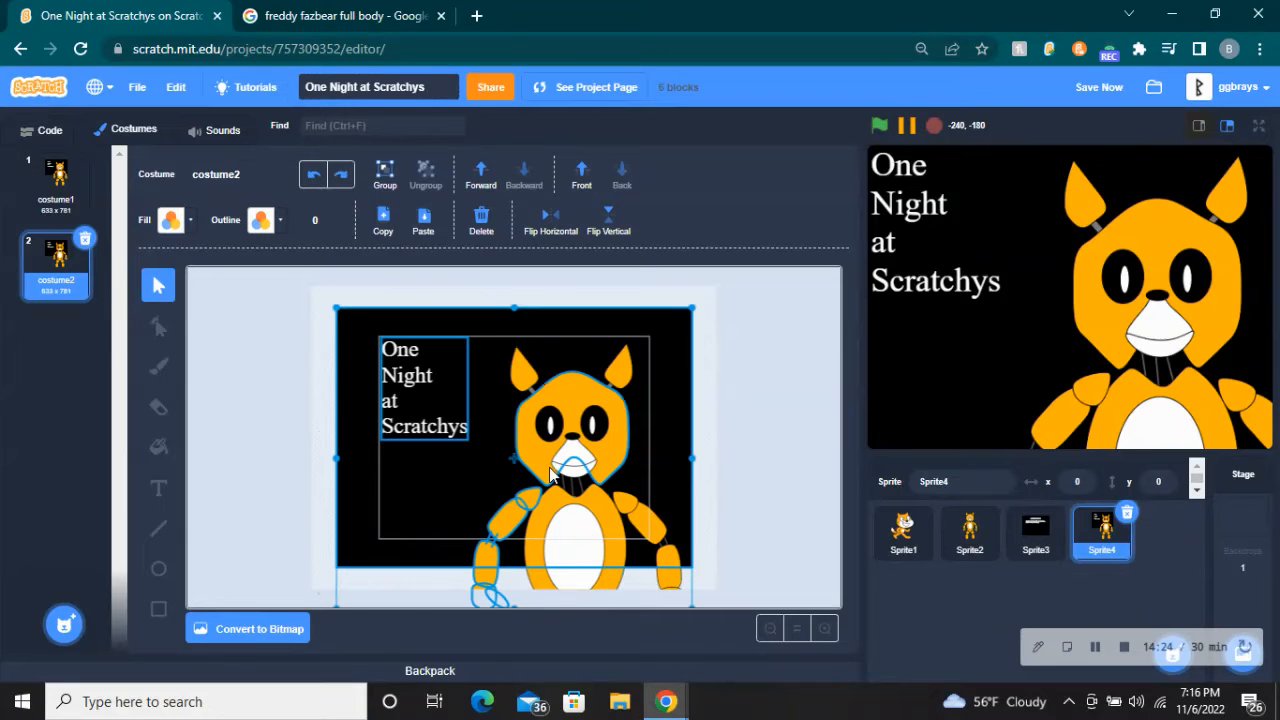
{"action": "left_click", "coordinate": [422, 430], "text": "shift"}
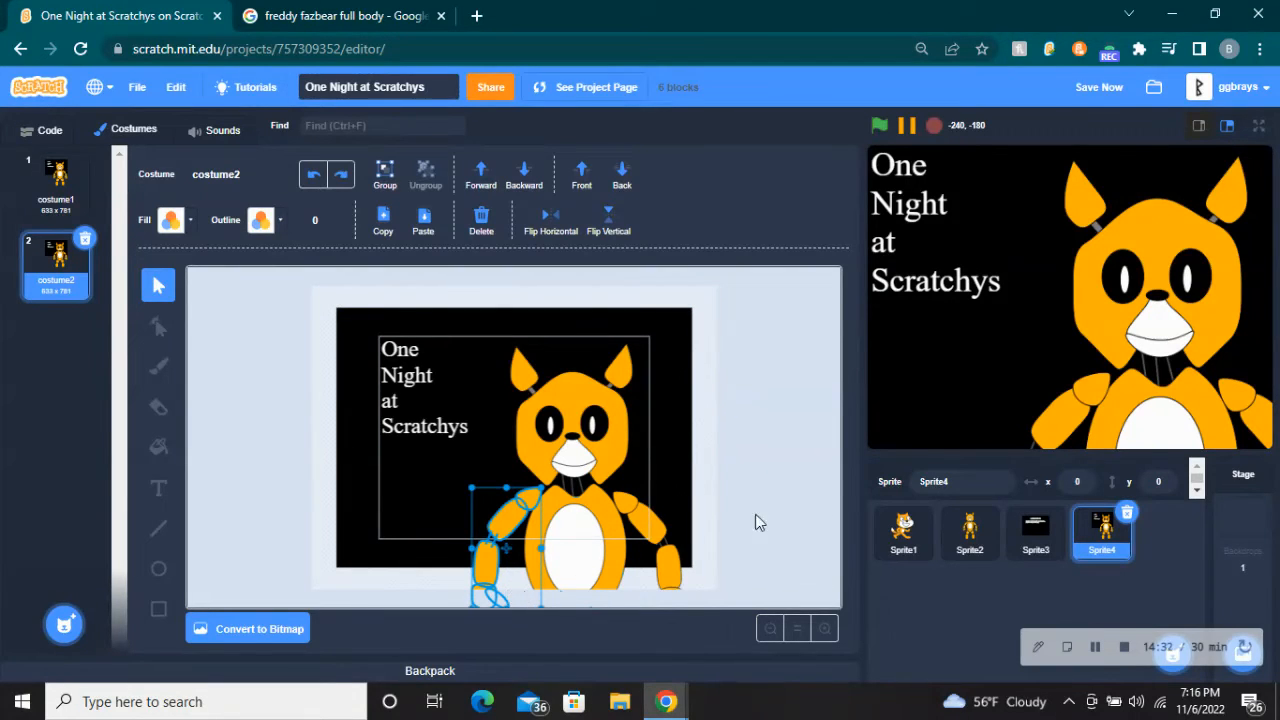
{"action": "left_click", "coordinate": [779, 624]}
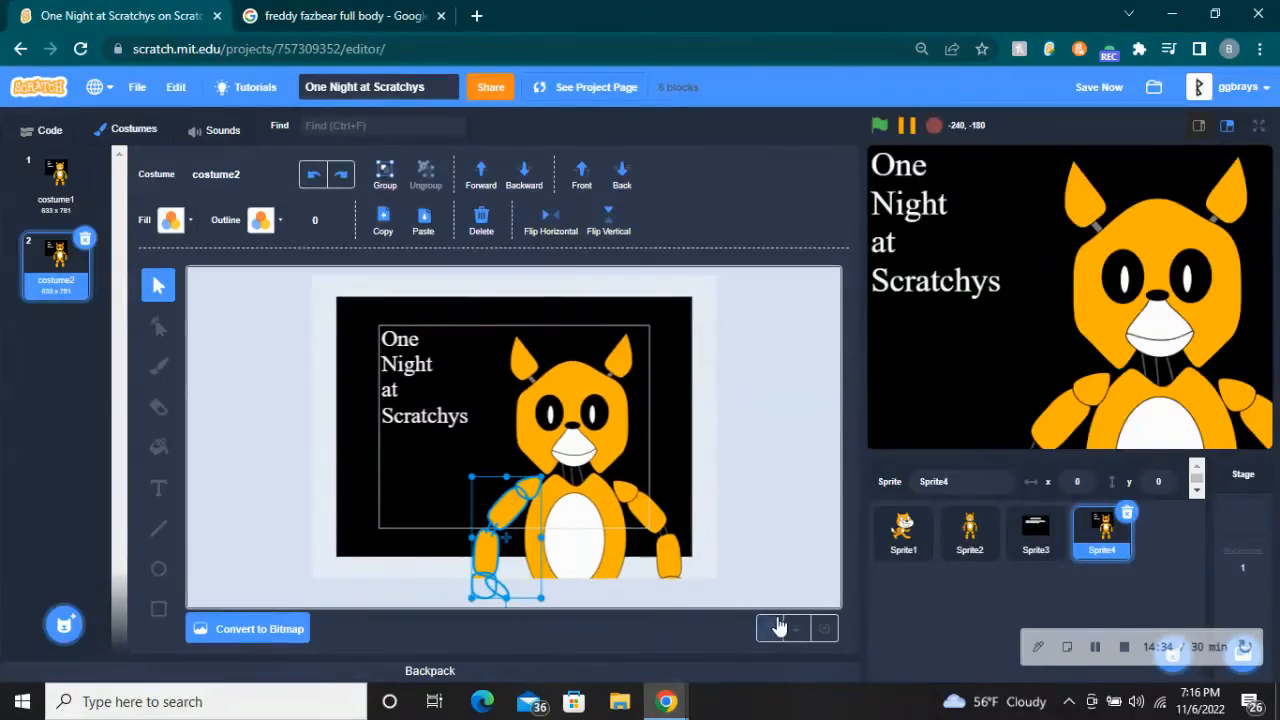
{"action": "left_click_drag", "start_coordinate": [485, 563], "coordinate": [469, 548]}
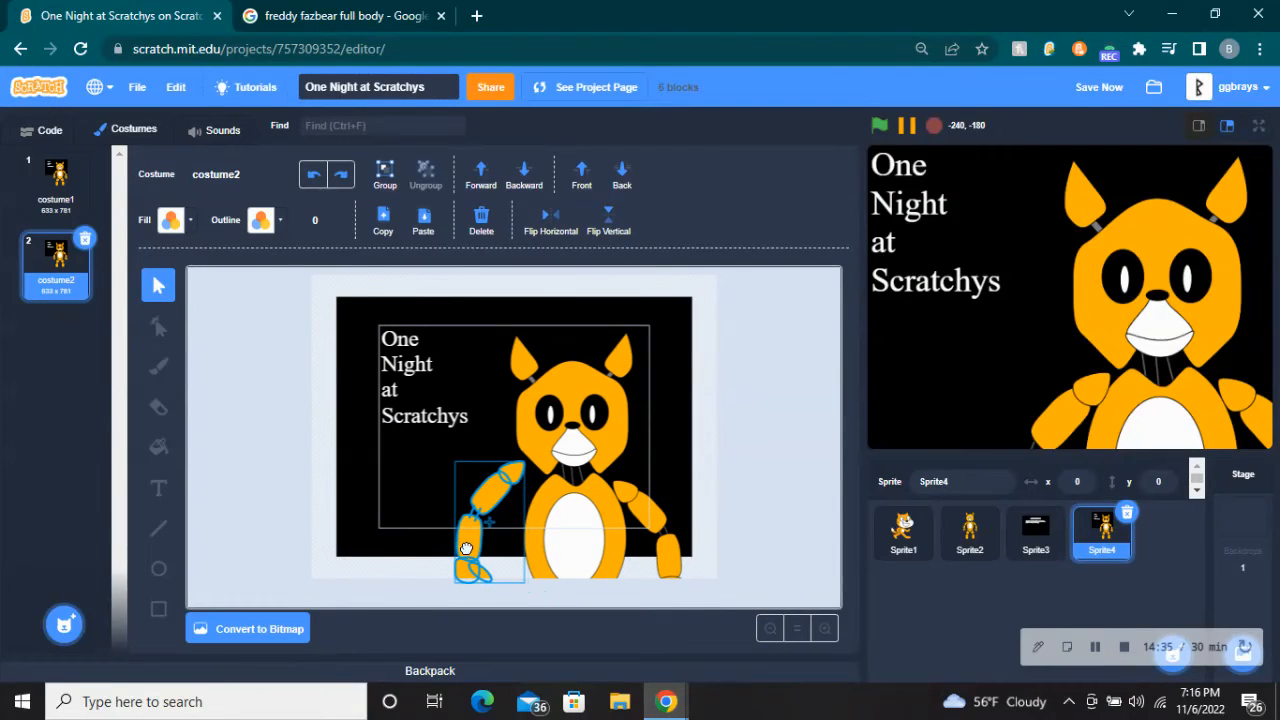
{"action": "left_click", "coordinate": [467, 588]}
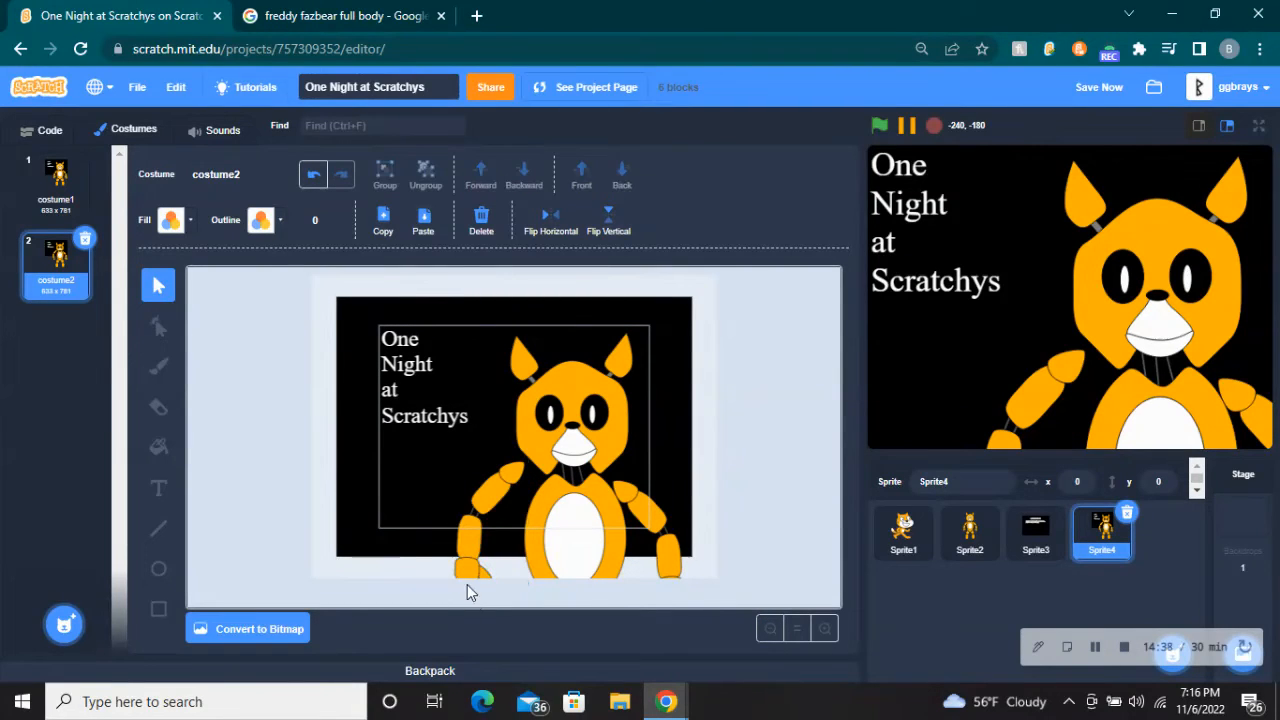
{"action": "left_click_drag", "start_coordinate": [318, 468], "coordinate": [491, 597]}
{"action": "left_click", "coordinate": [383, 492], "text": "shift"}
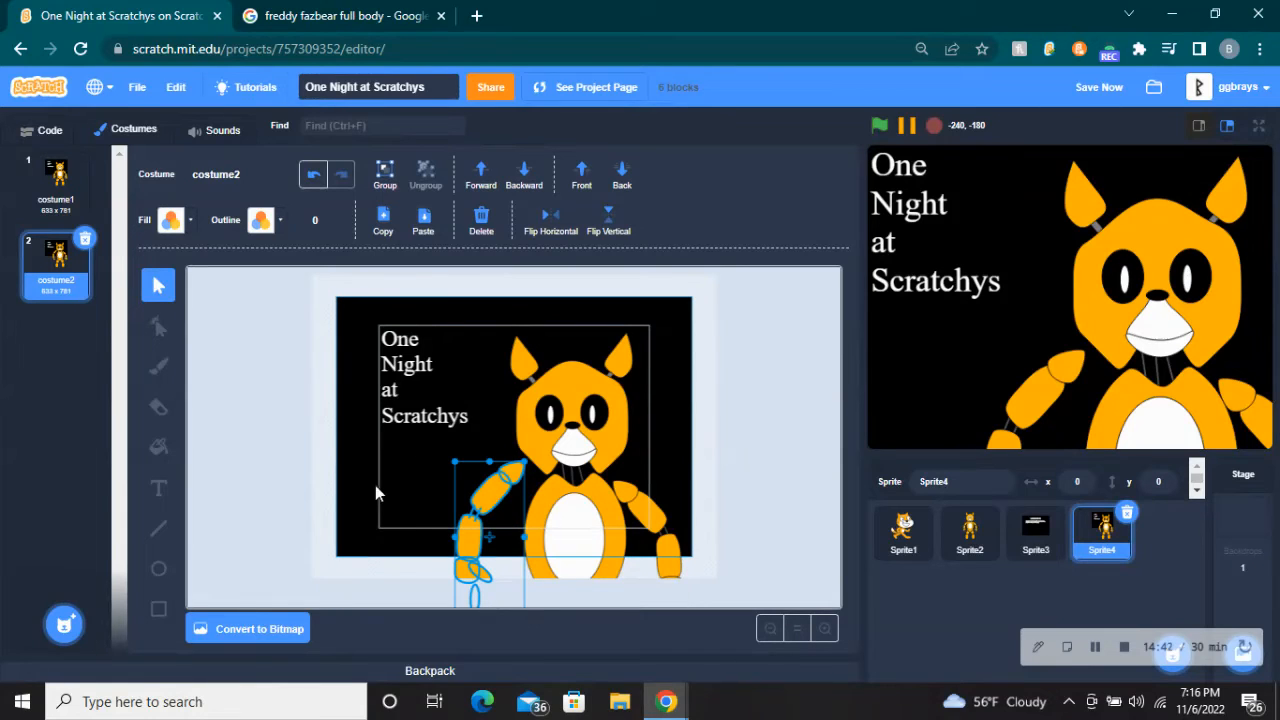
{"action": "left_click", "coordinate": [466, 522]}
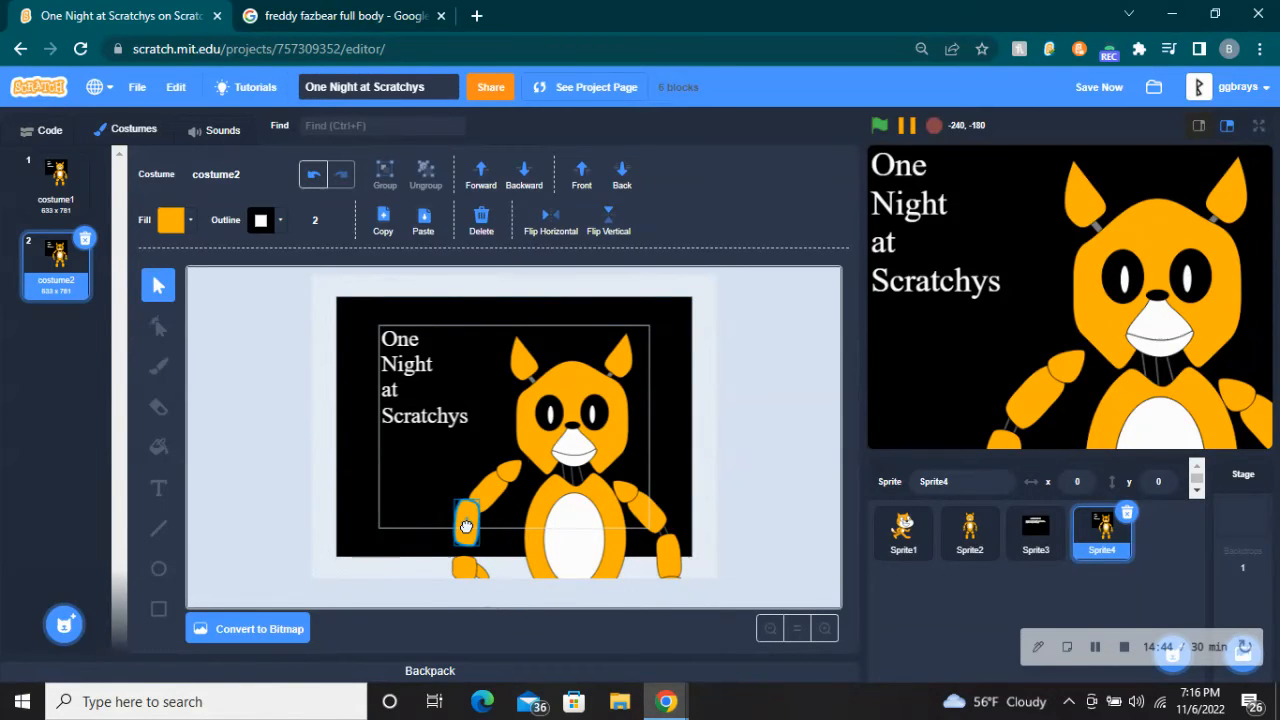
{"action": "left_click", "coordinate": [313, 176]}
{"action": "left_click", "coordinate": [313, 176]}
{"action": "left_click", "coordinate": [313, 176]}
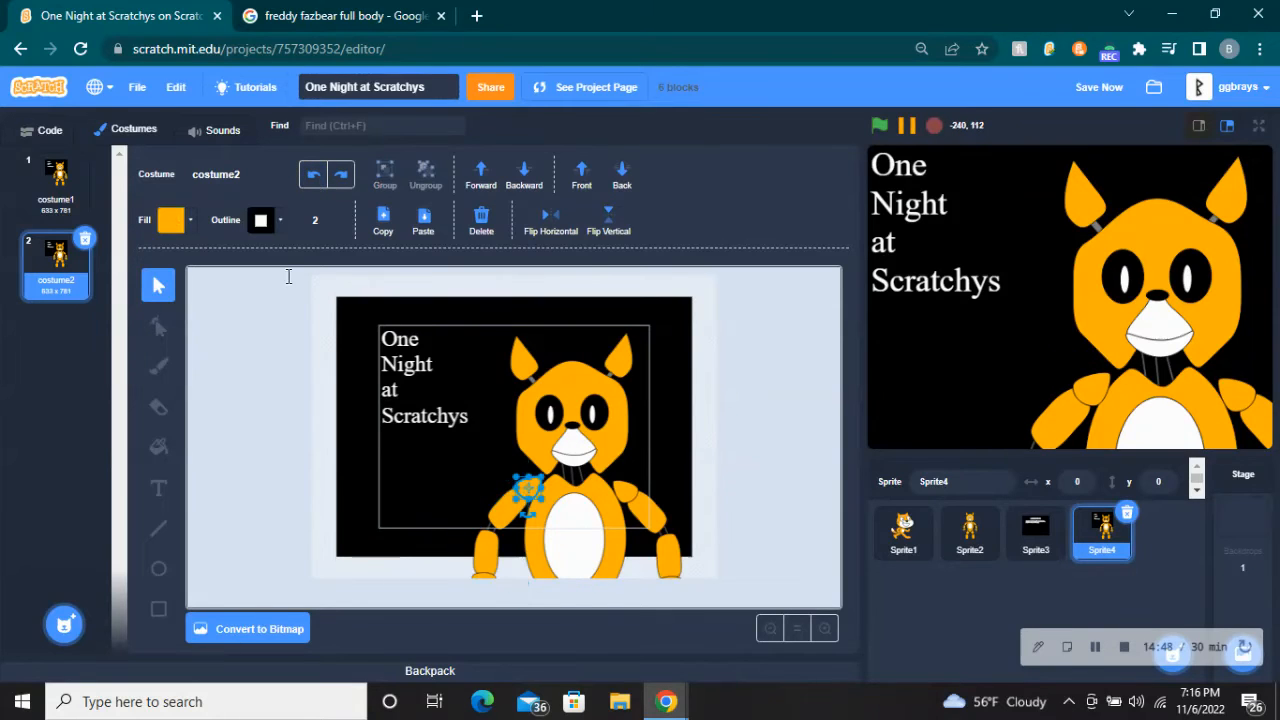
Step: Move the cat's torso and white belly together slightly toward the title side in costume2
{"action": "left_click", "coordinate": [594, 494]}
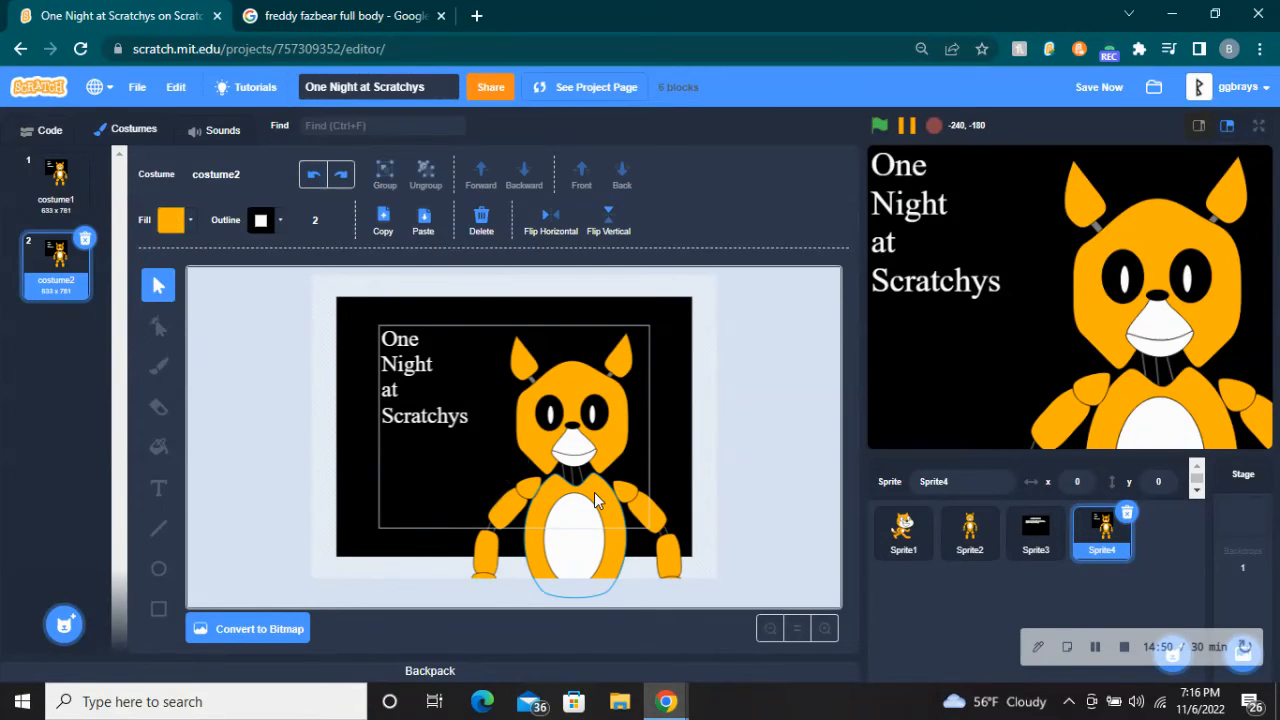
{"action": "left_click", "coordinate": [594, 492]}
{"action": "left_click", "coordinate": [588, 536], "text": "shift"}
{"action": "left_click_drag", "start_coordinate": [602, 511], "coordinate": [596, 513]}
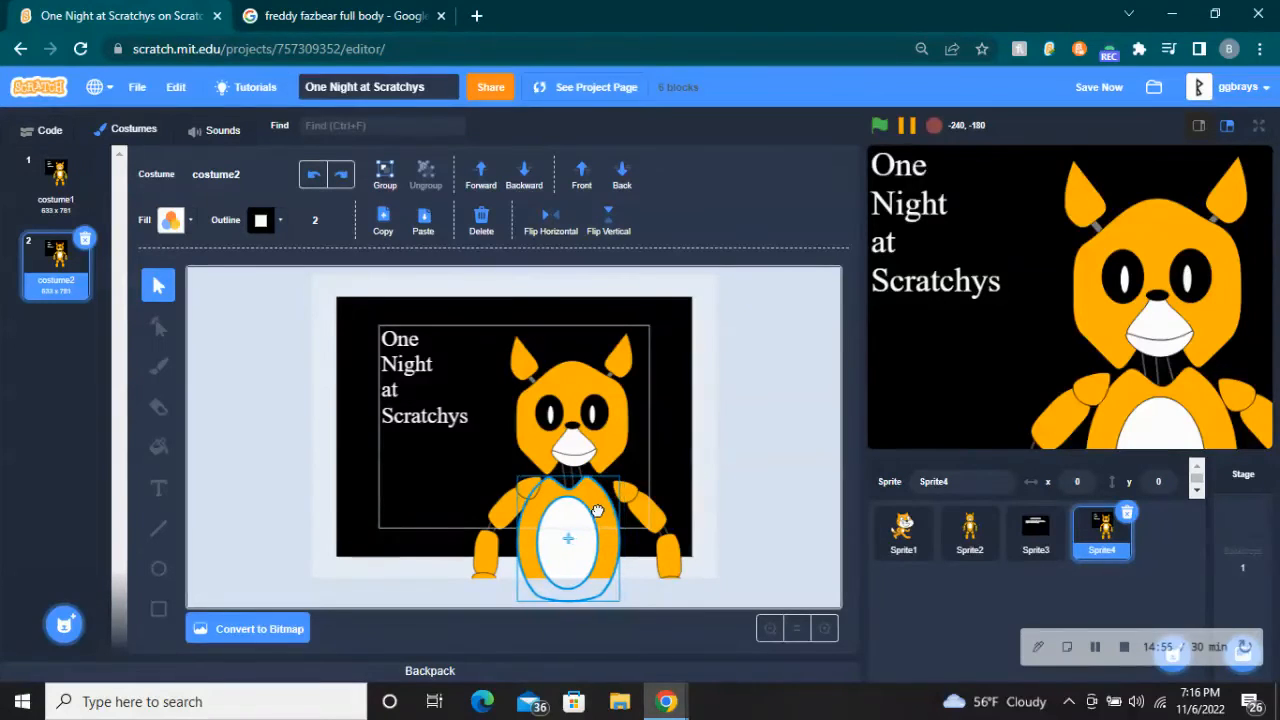
{"action": "left_click", "coordinate": [705, 500]}
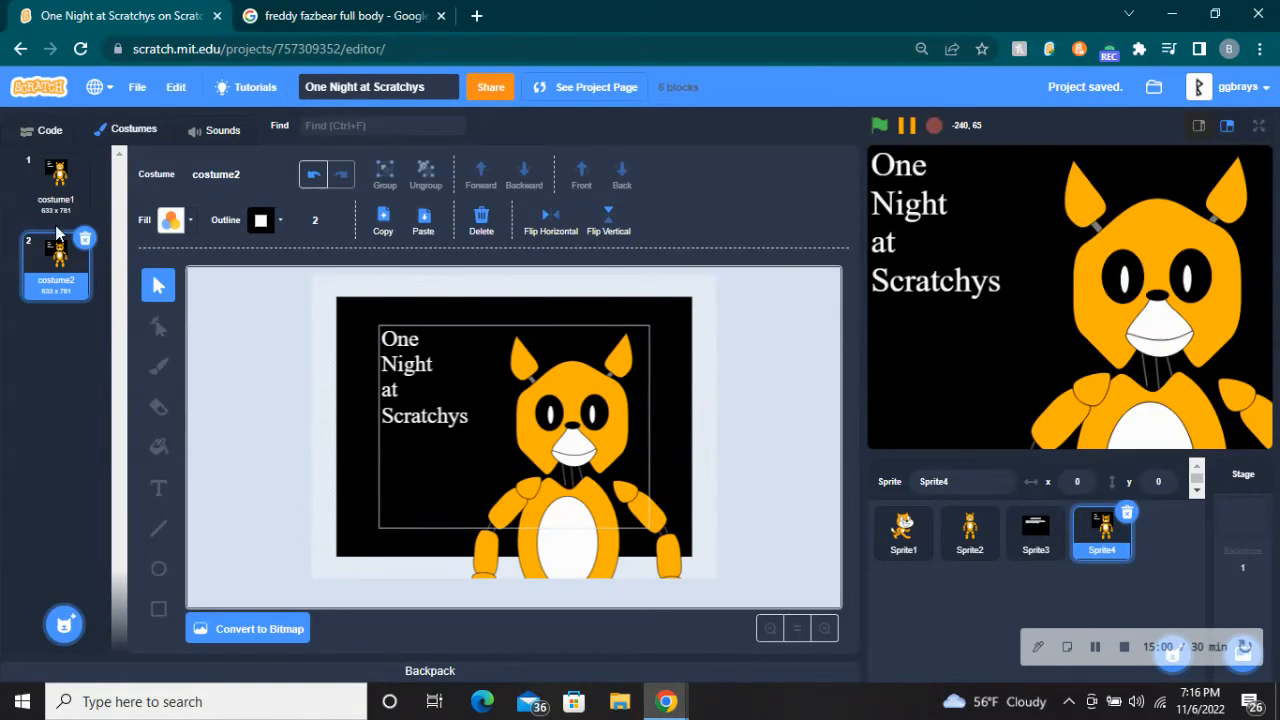
Step: Duplicate costume1, place the copy last, and lower the cat's white jaw in it to open the mouth
{"action": "right_click", "coordinate": [62, 190]}
{"action": "left_click", "coordinate": [88, 198]}
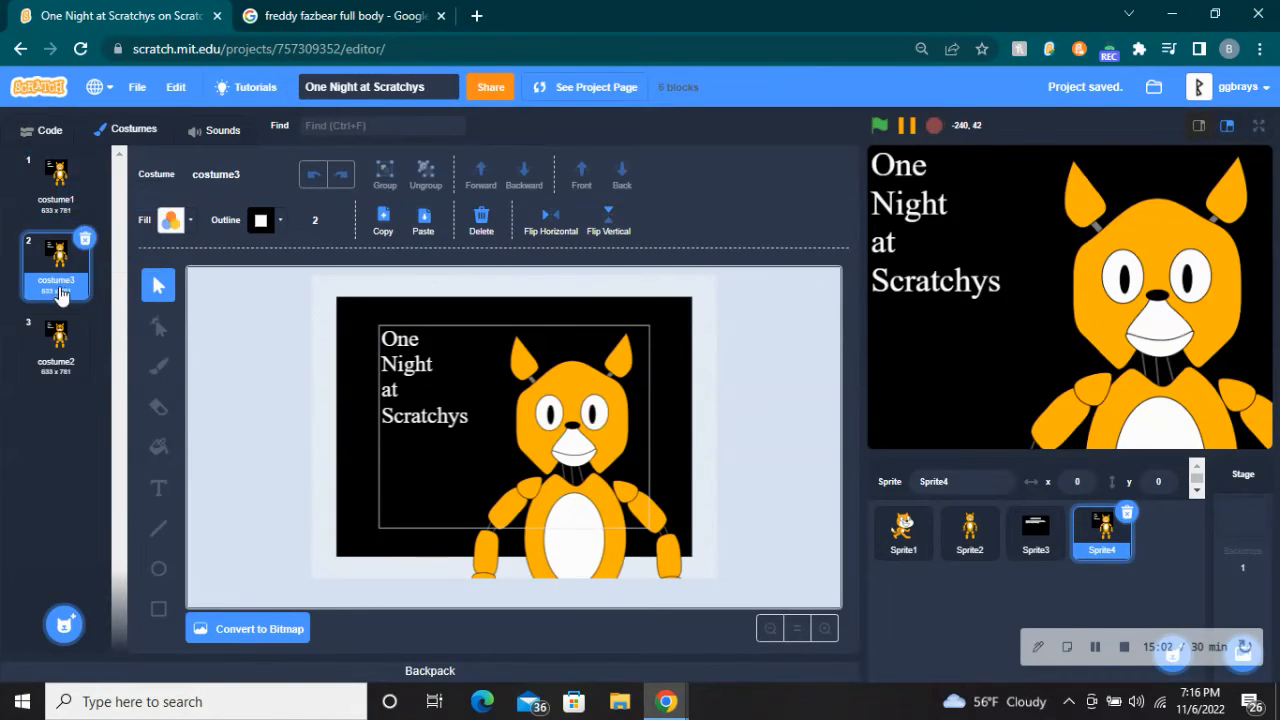
{"action": "left_click", "coordinate": [574, 463]}
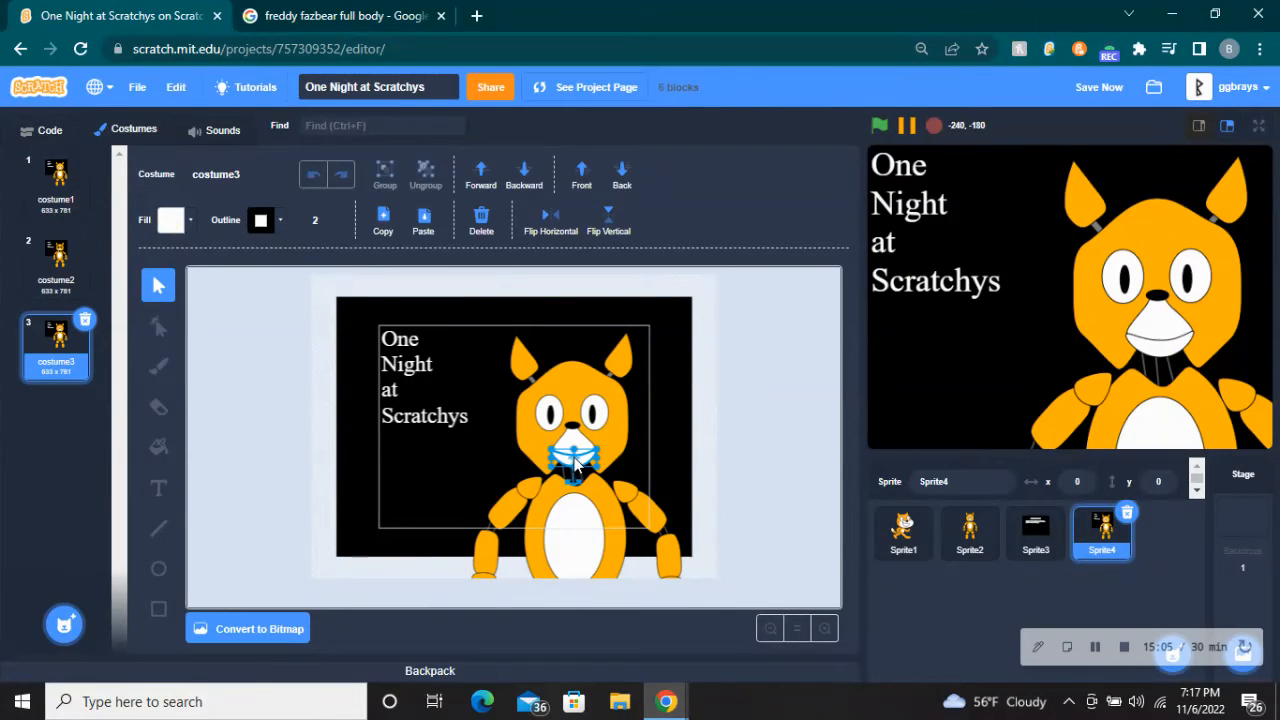
{"action": "left_click_drag", "start_coordinate": [576, 461], "coordinate": [577, 463]}
{"action": "left_click_drag", "start_coordinate": [576, 463], "coordinate": [577, 466]}
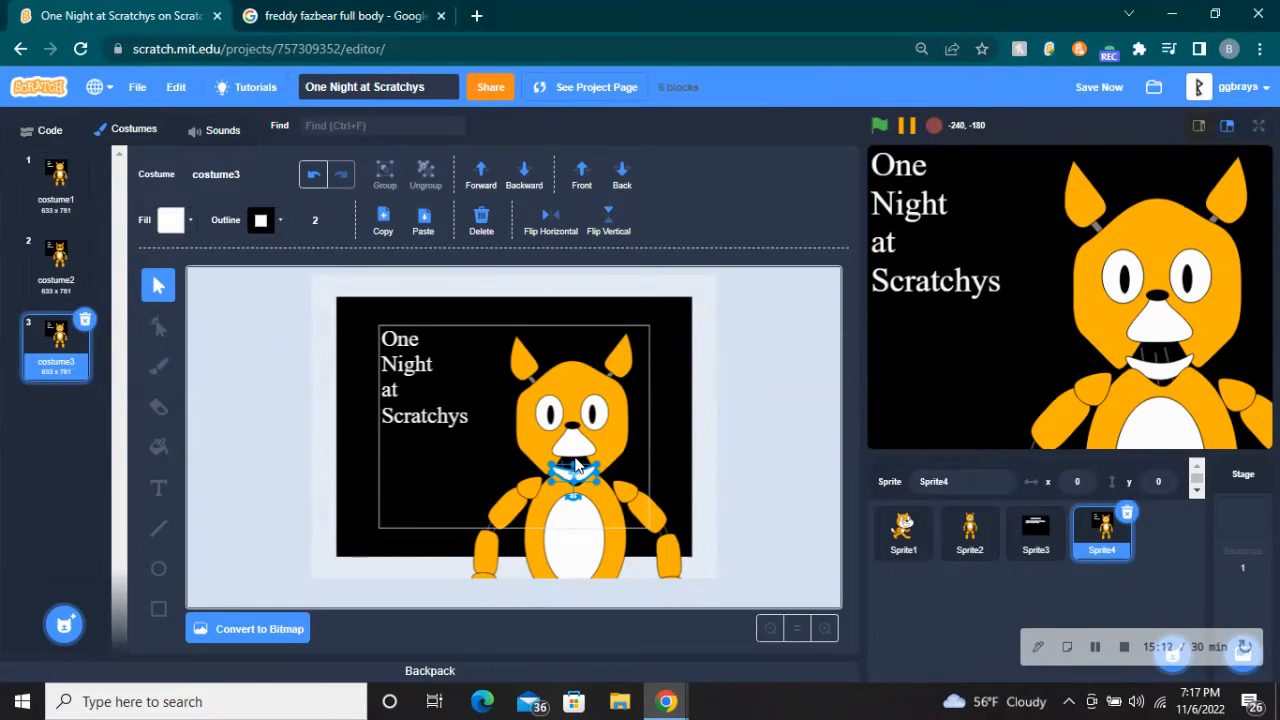
{"action": "left_click_drag", "start_coordinate": [577, 465], "coordinate": [577, 468]}
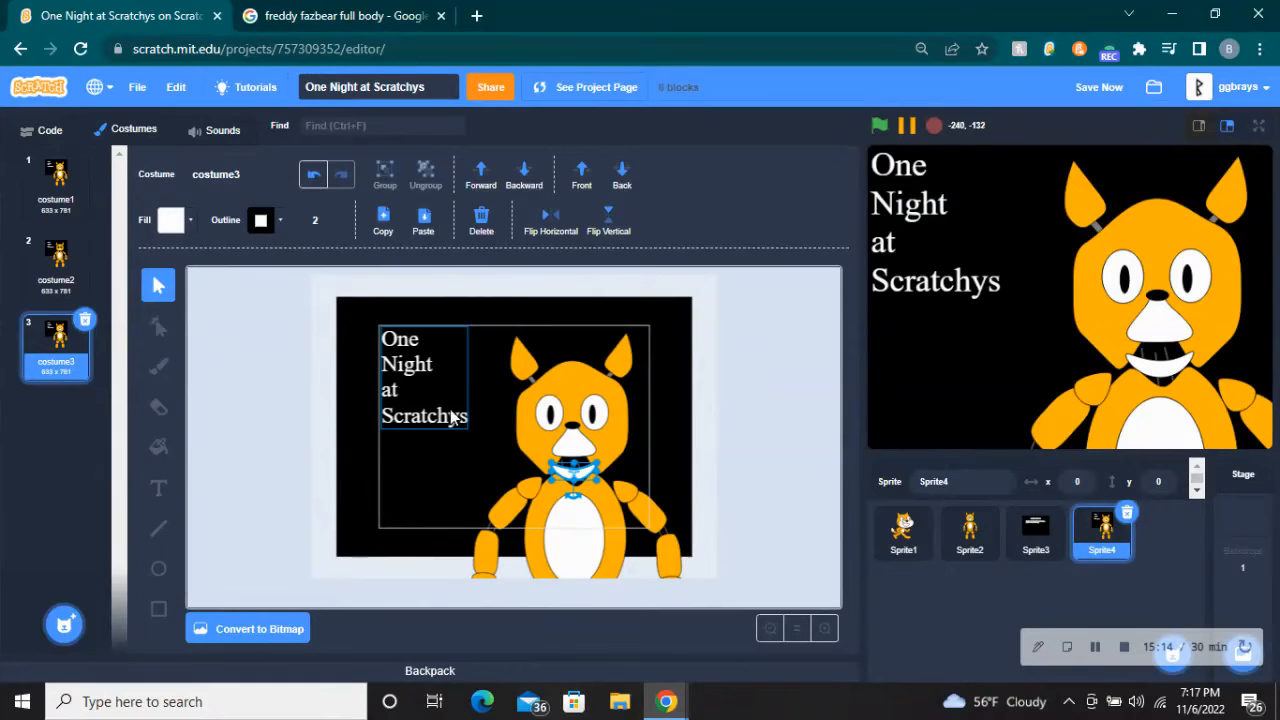
{"action": "left_click", "coordinate": [326, 438]}
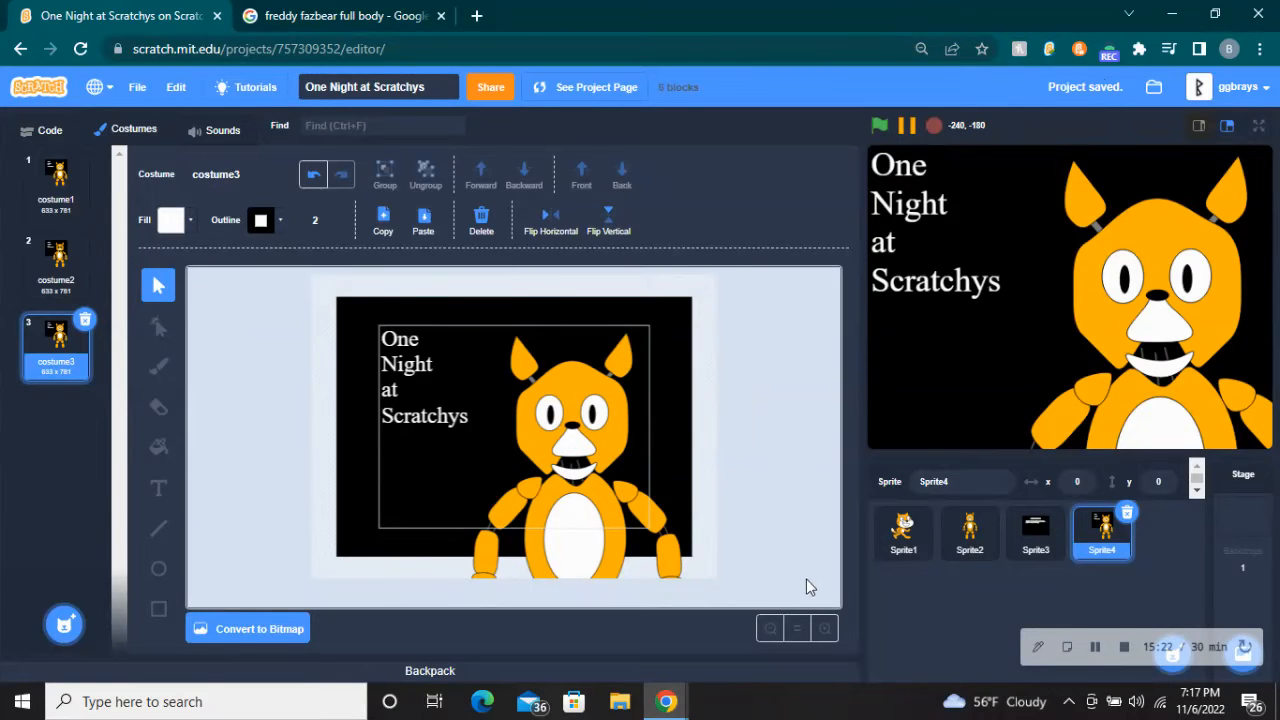
Step: Tilt the cat's ear nearest the title outward together with its gray connecting rod in costume3
{"action": "left_click", "coordinate": [825, 628]}
{"action": "left_click", "coordinate": [825, 628]}
{"action": "left_click", "coordinate": [624, 374]}
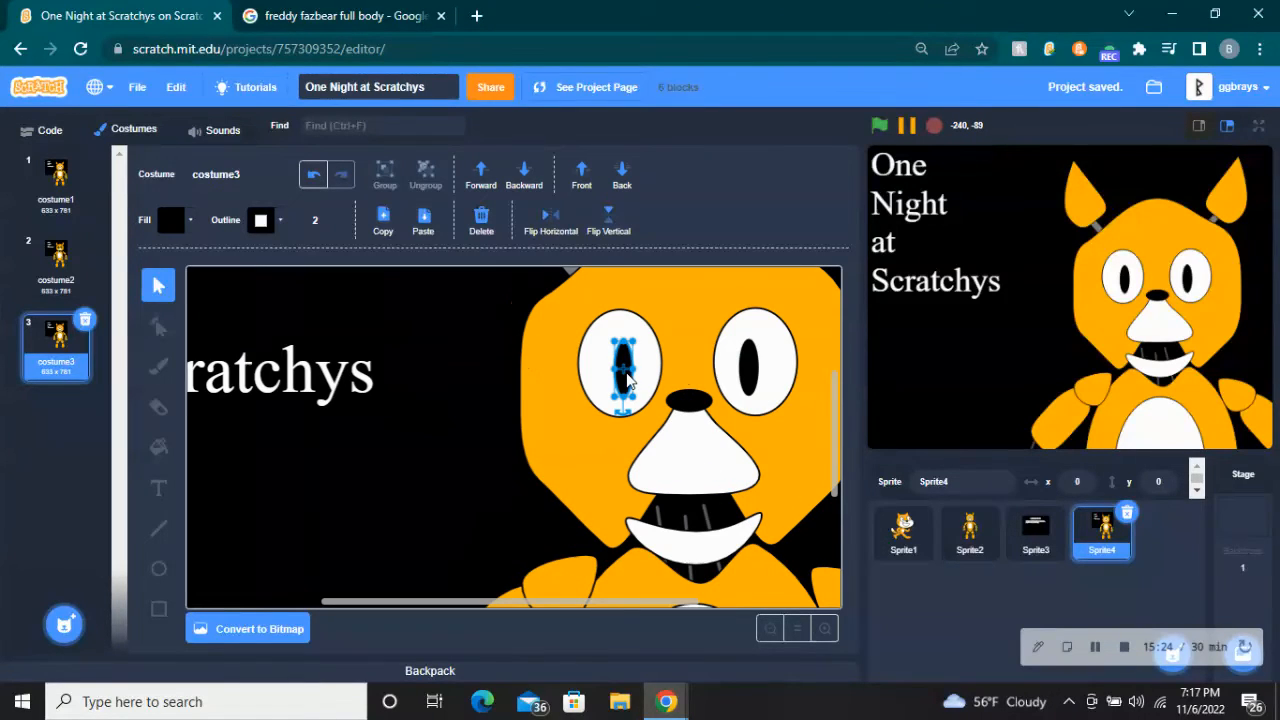
{"action": "scroll", "coordinate": [830, 478], "scroll_direction": "up", "scroll_amount": 1}
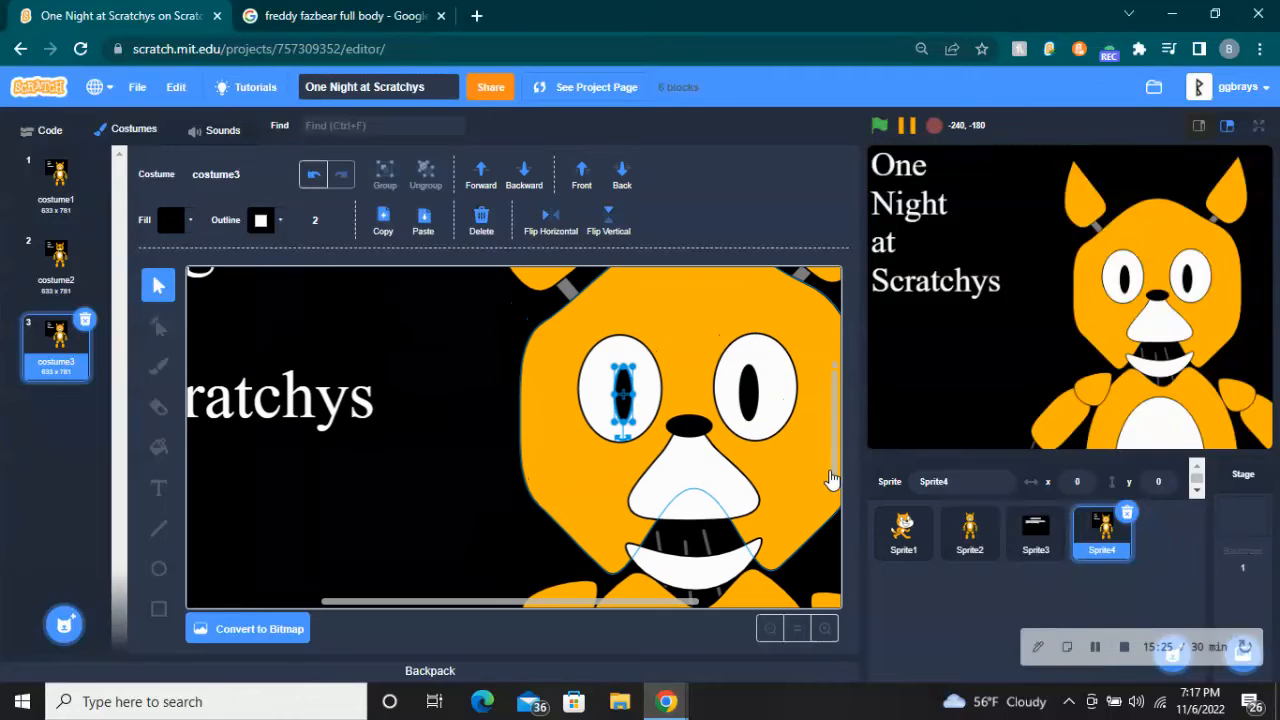
{"action": "scroll", "coordinate": [828, 424], "scroll_direction": "up", "scroll_amount": 4}
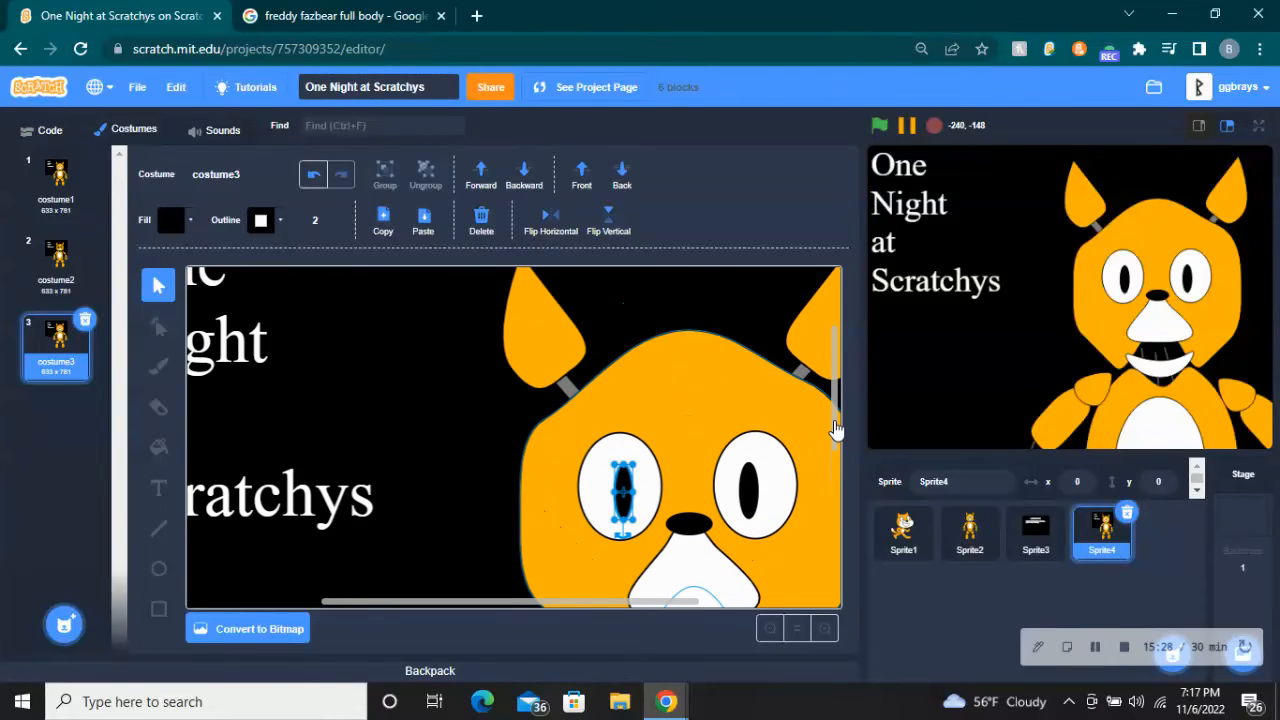
{"action": "scroll", "coordinate": [836, 428], "scroll_direction": "up", "scroll_amount": 1}
{"action": "left_click", "coordinate": [566, 396]}
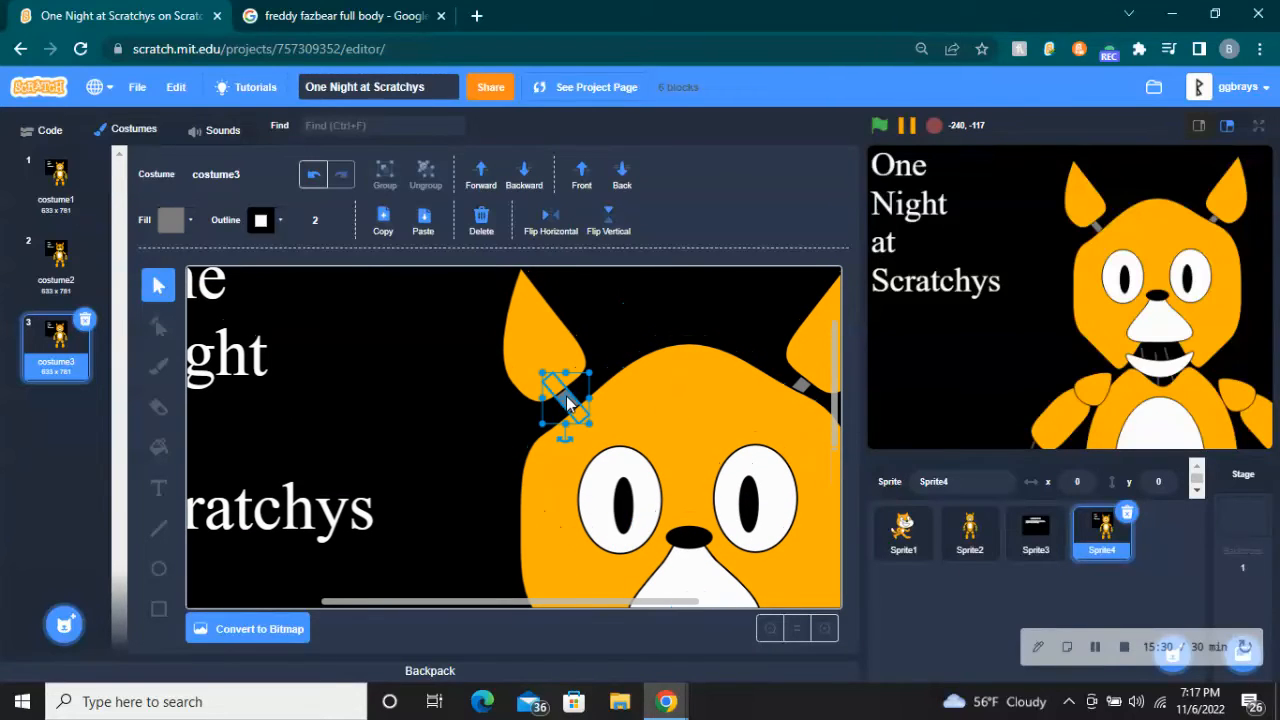
{"action": "left_click", "coordinate": [547, 352], "text": "shift"}
{"action": "left_click_drag", "start_coordinate": [552, 438], "coordinate": [566, 430]}
{"action": "left_click_drag", "start_coordinate": [551, 381], "coordinate": [542, 384]}
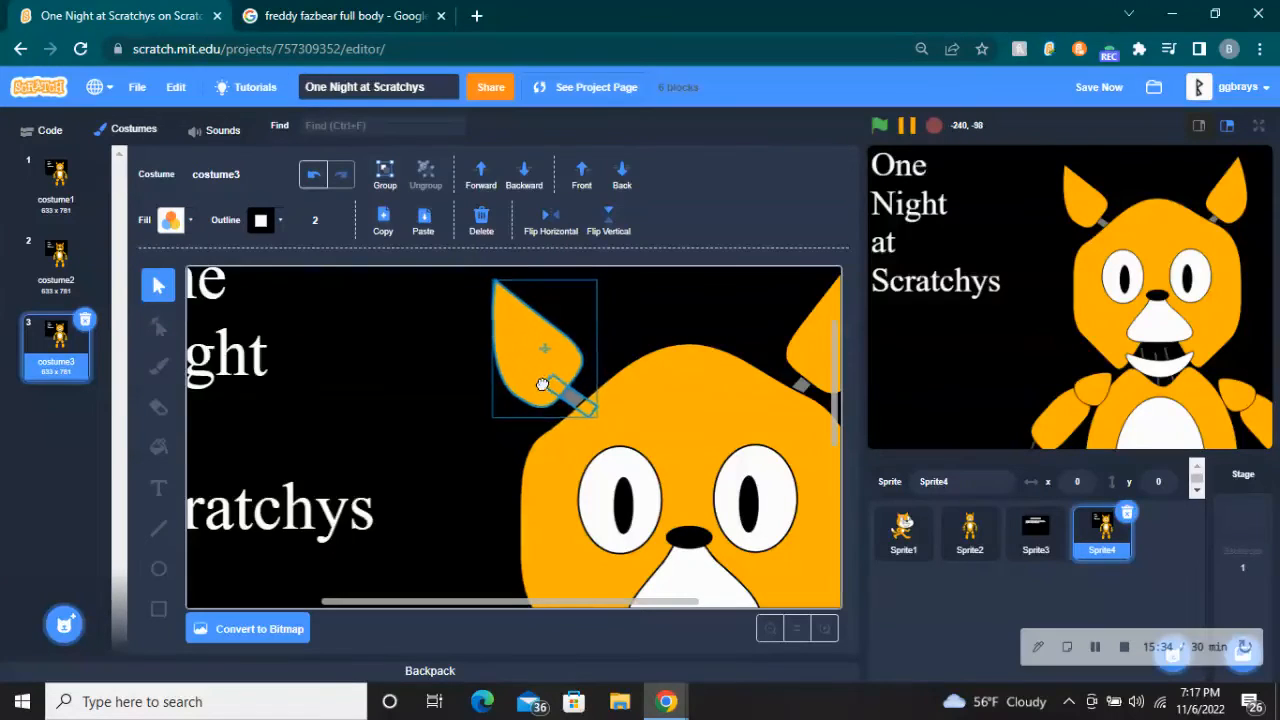
{"action": "left_click", "coordinate": [636, 604]}
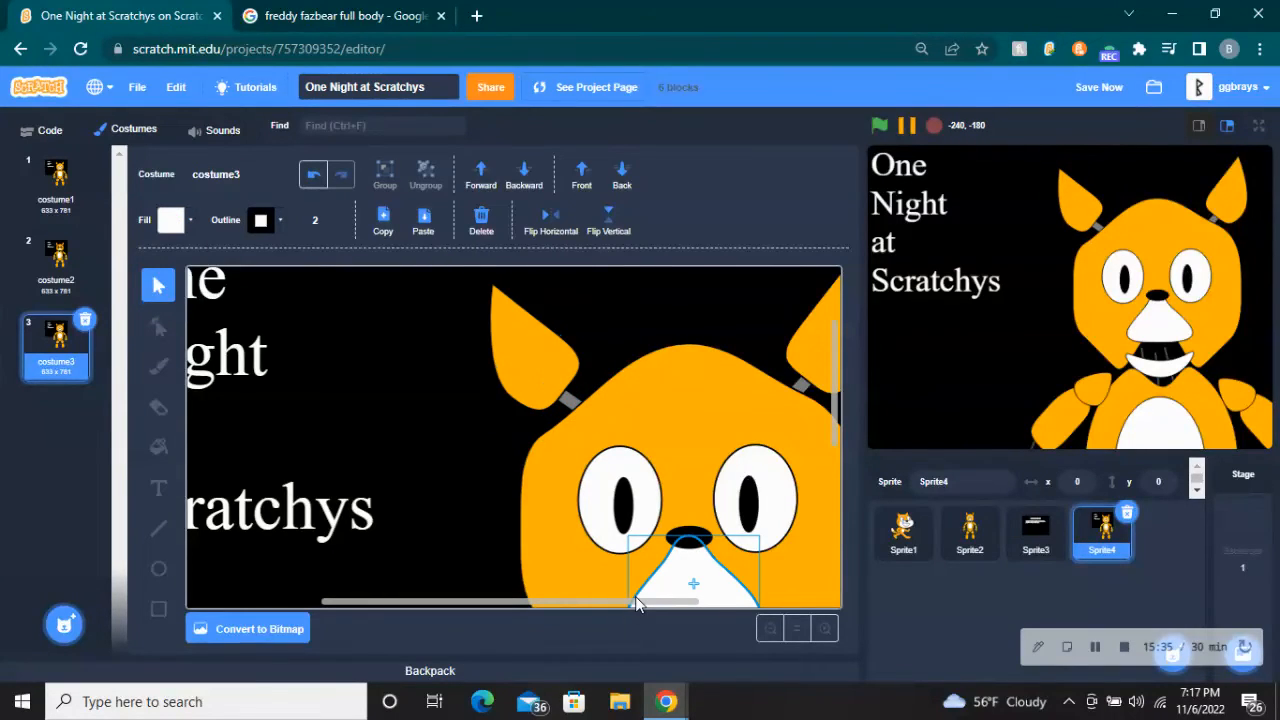
{"action": "left_click_drag", "start_coordinate": [609, 600], "coordinate": [647, 598]}
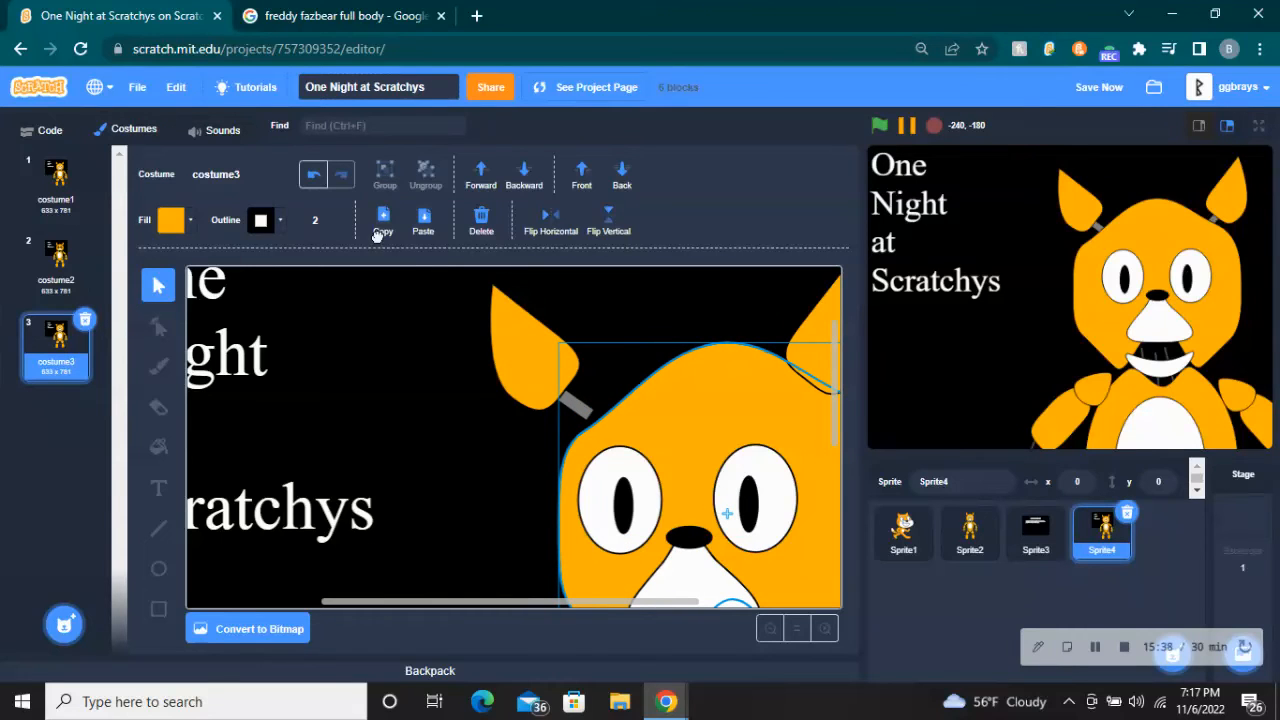
{"action": "left_click", "coordinate": [320, 175]}
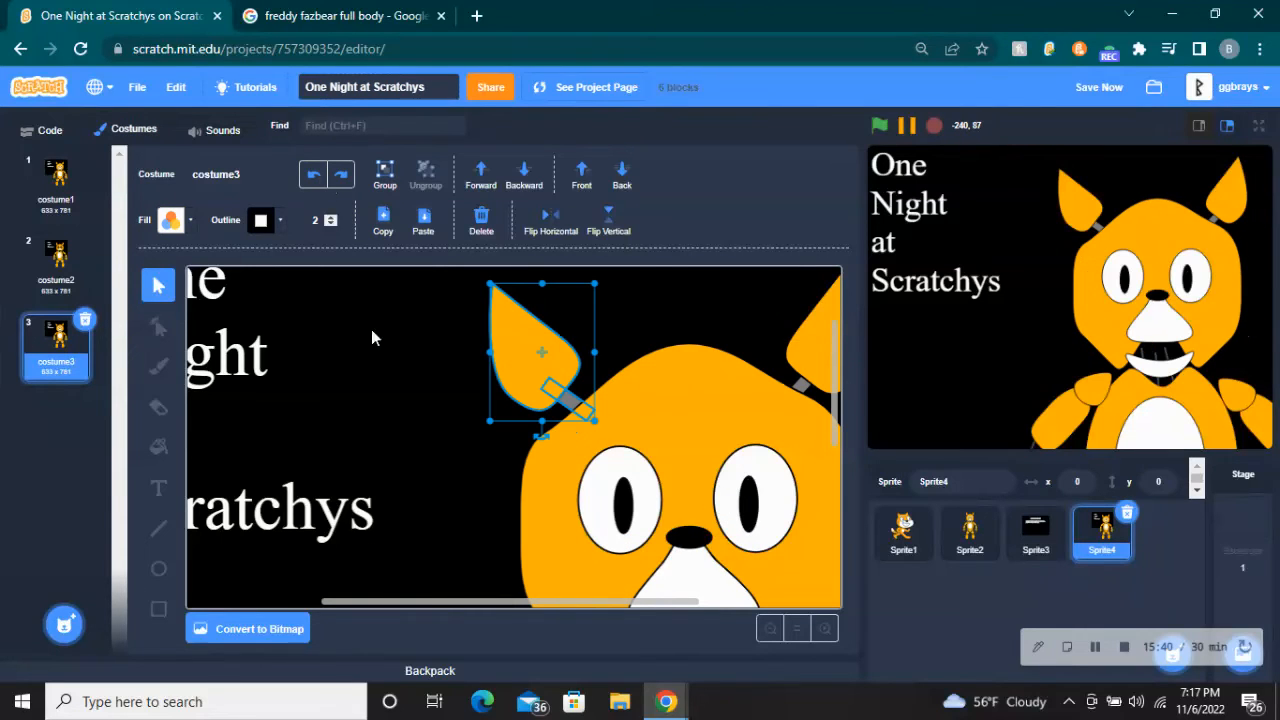
Step: Tilt the cat's ear farthest from the title outward with its gray rod in costume3, and save the project
{"action": "left_click_drag", "start_coordinate": [443, 607], "coordinate": [539, 609]}
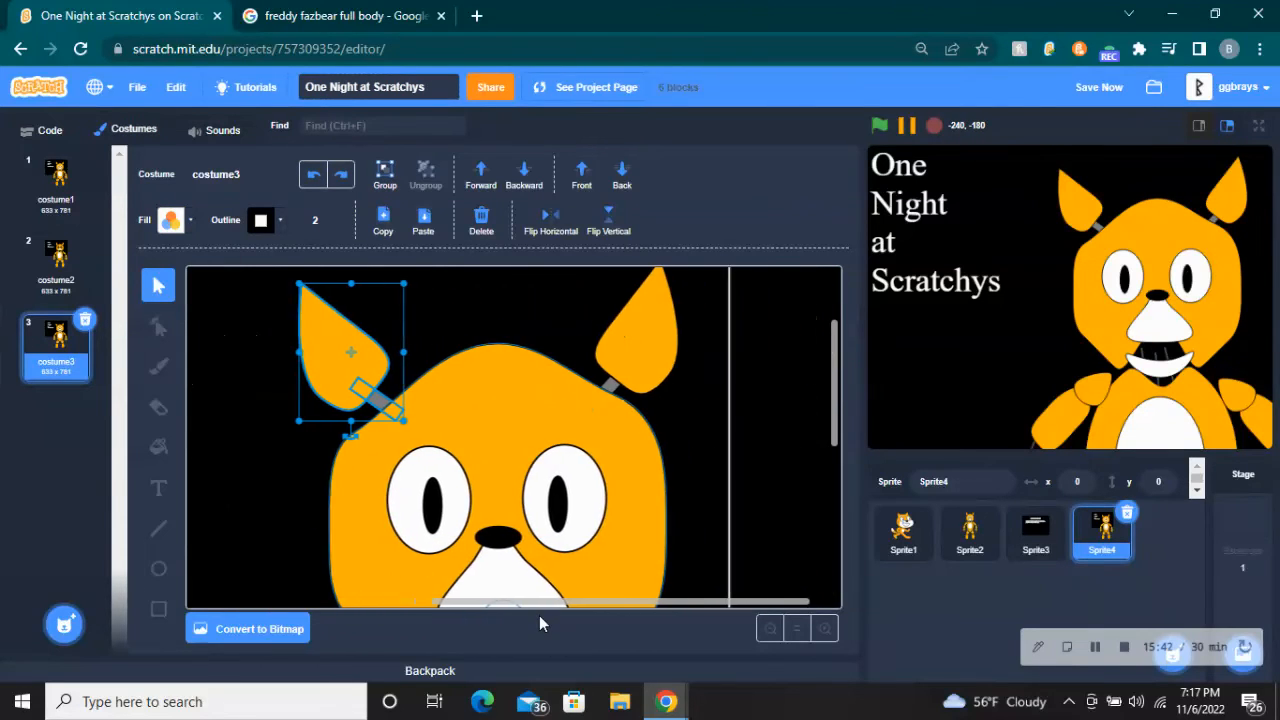
{"action": "left_click", "coordinate": [616, 352]}
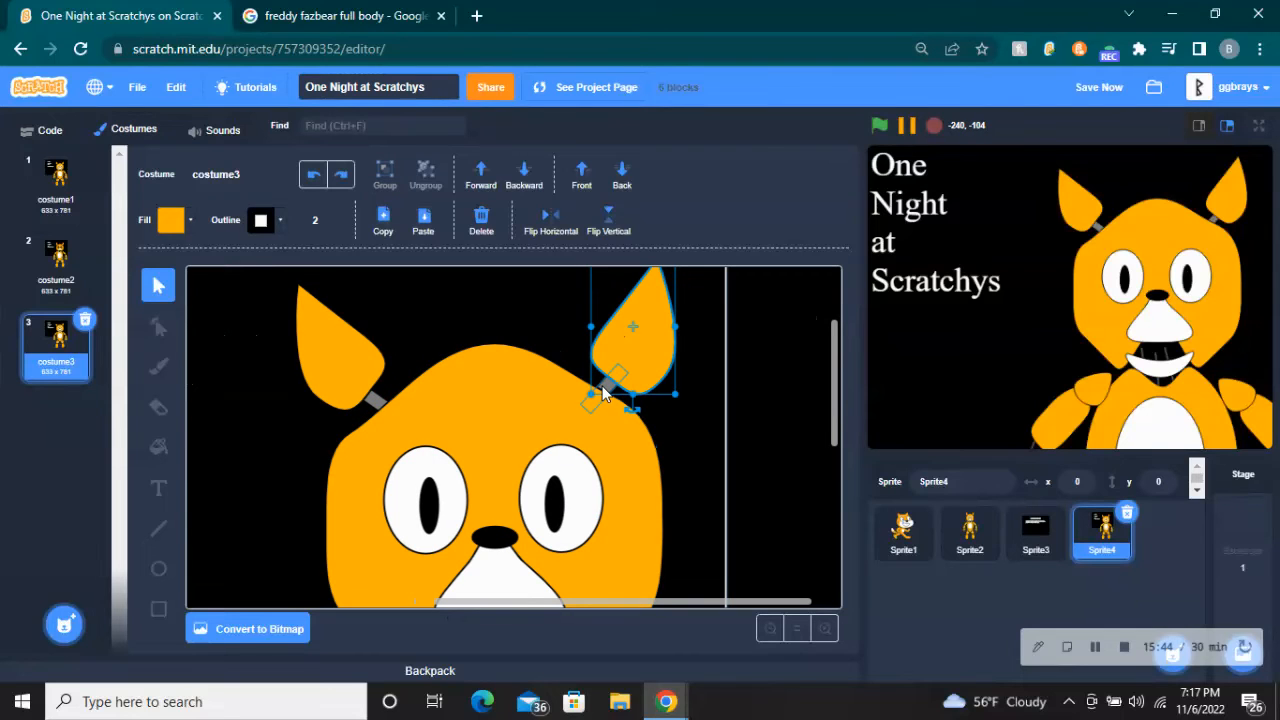
{"action": "left_click_drag", "start_coordinate": [628, 430], "coordinate": [646, 380]}
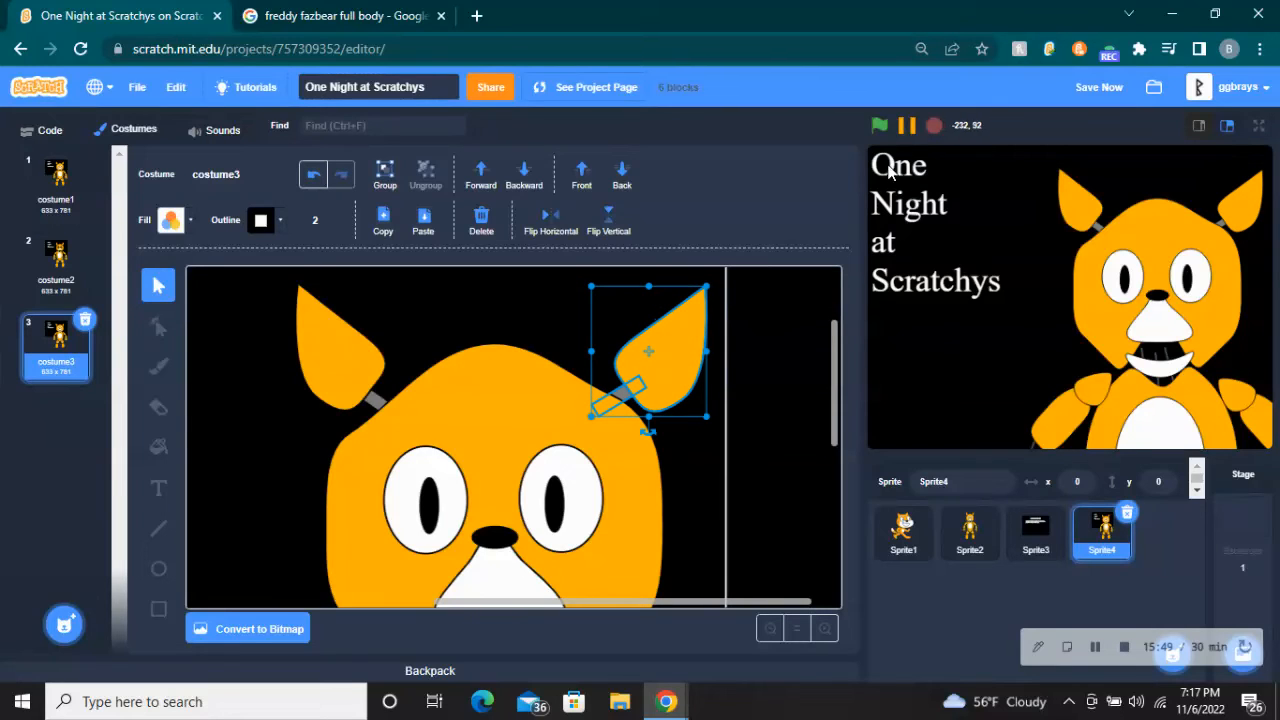
{"action": "left_click", "coordinate": [1100, 88]}
{"action": "left_click", "coordinate": [767, 628]}
{"action": "left_click", "coordinate": [712, 512]}
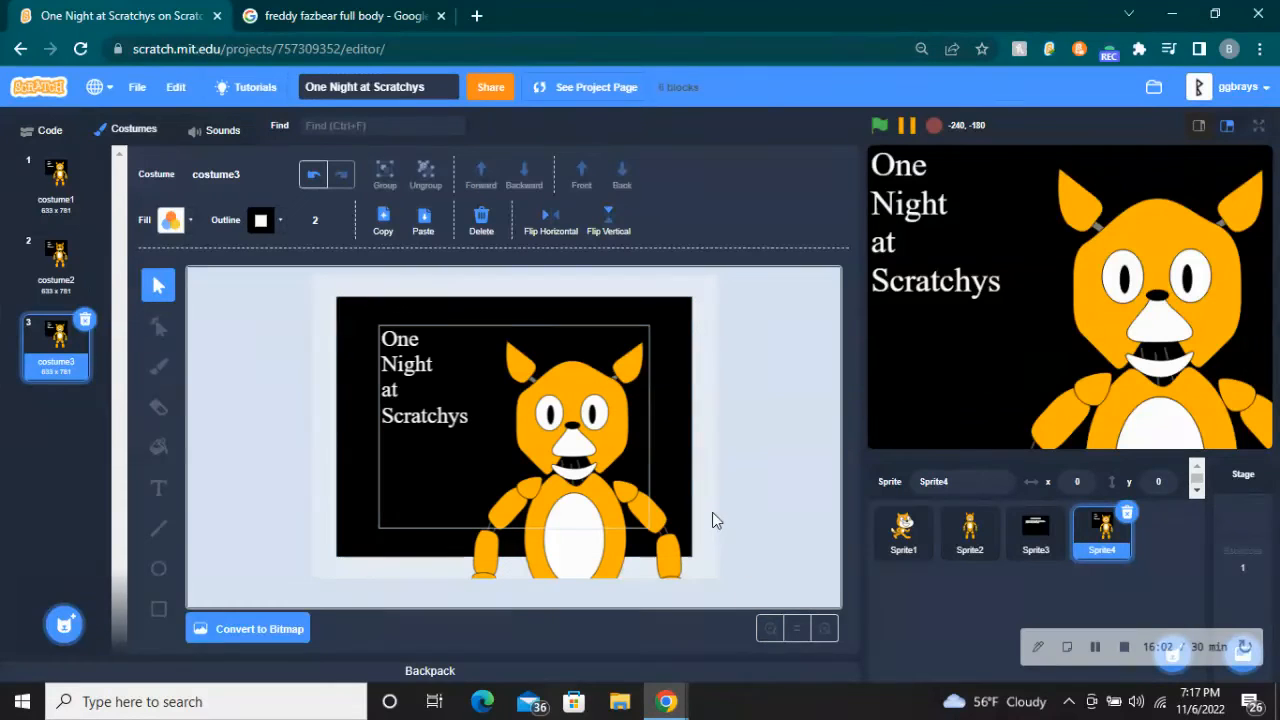
Step: Add an empty forever loop to Sprite4's code
{"action": "left_click", "coordinate": [51, 131]}
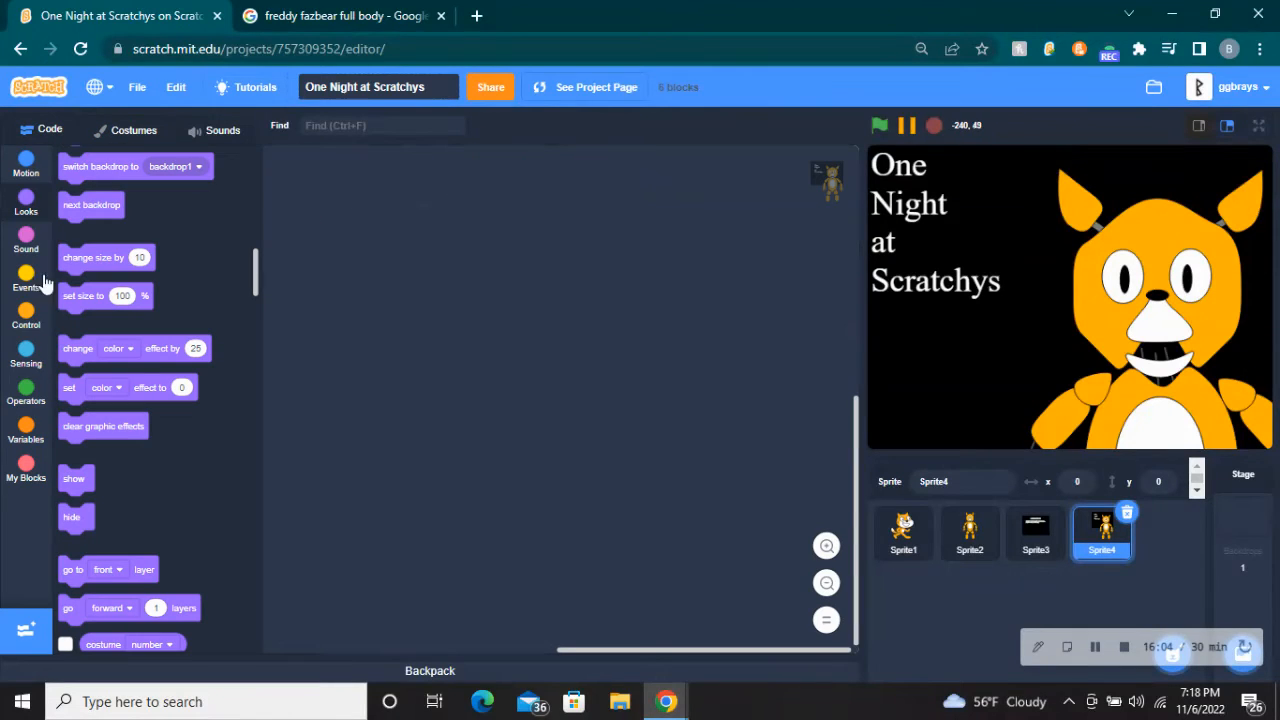
{"action": "left_click", "coordinate": [34, 322]}
{"action": "left_click_drag", "start_coordinate": [91, 297], "coordinate": [417, 288]}
{"action": "left_click_drag", "start_coordinate": [89, 293], "coordinate": [383, 283]}
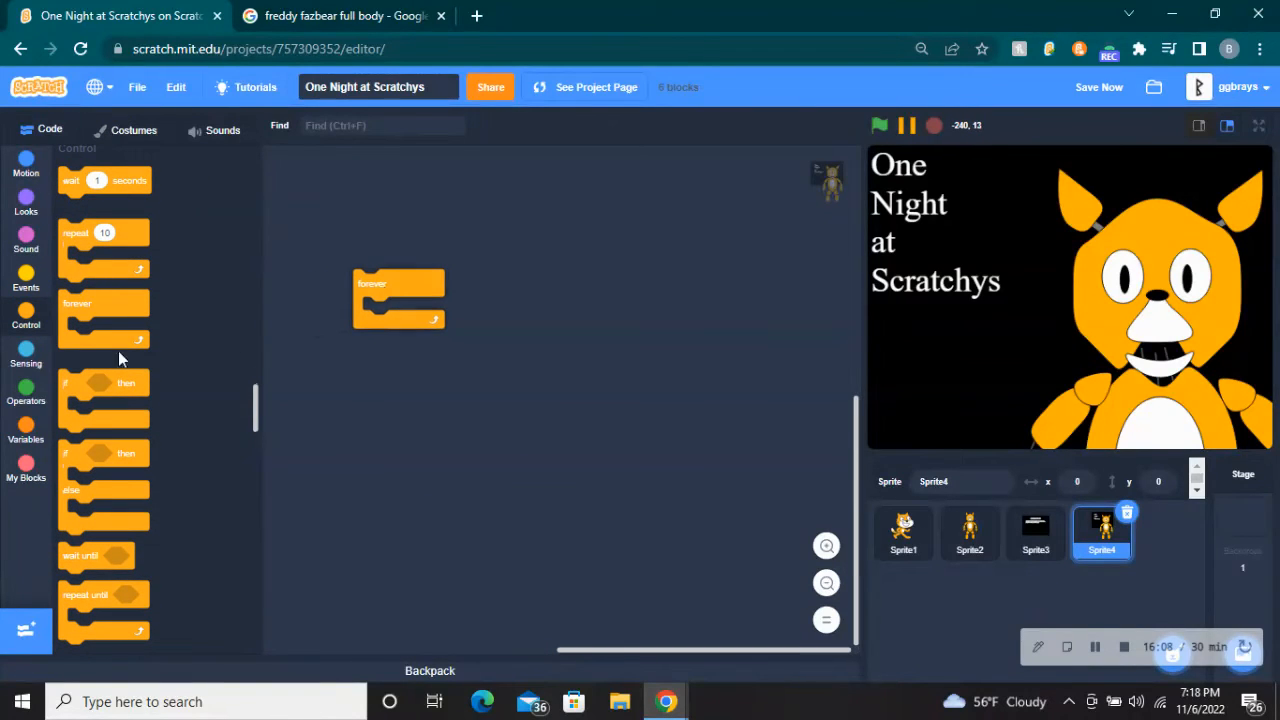
Step: Build a separate switch costume block in Sprite4 that takes pick random 1 to 3 as its costume
{"action": "left_click", "coordinate": [26, 390]}
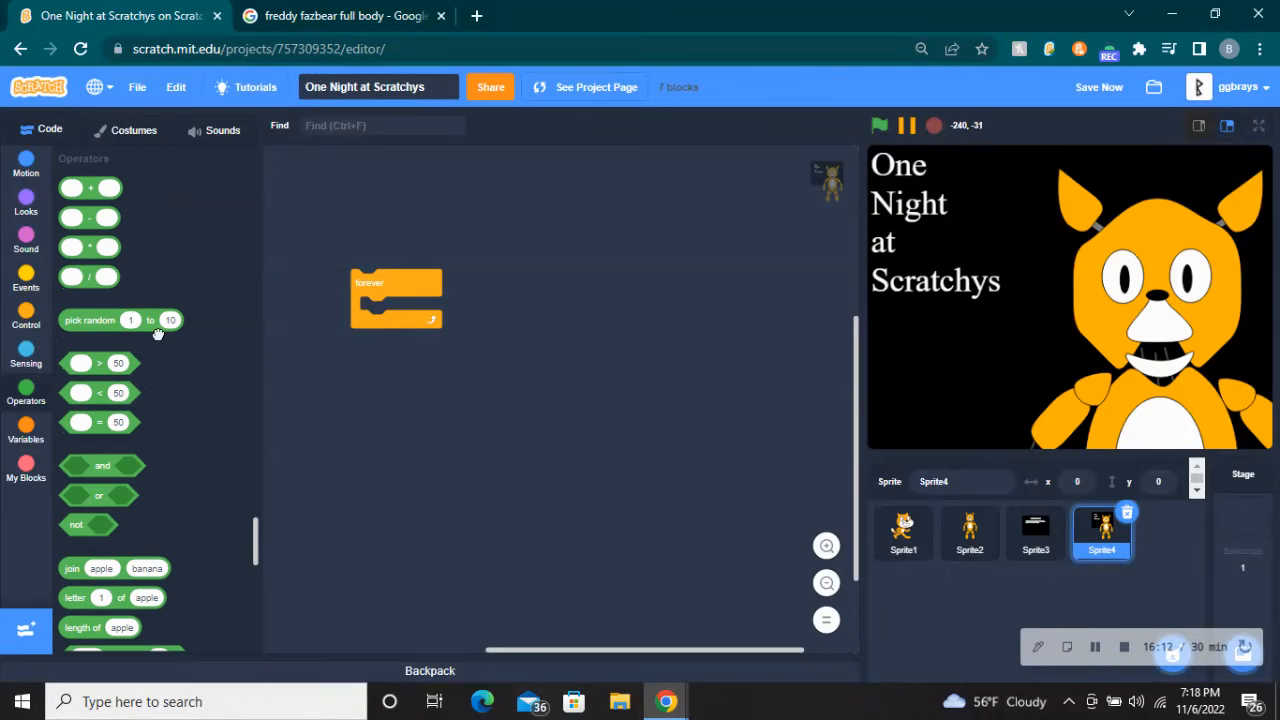
{"action": "scroll", "coordinate": [165, 340], "scroll_direction": "up", "scroll_amount": 1}
{"action": "left_click_drag", "start_coordinate": [115, 372], "coordinate": [425, 416]}
{"action": "left_click", "coordinate": [26, 204]}
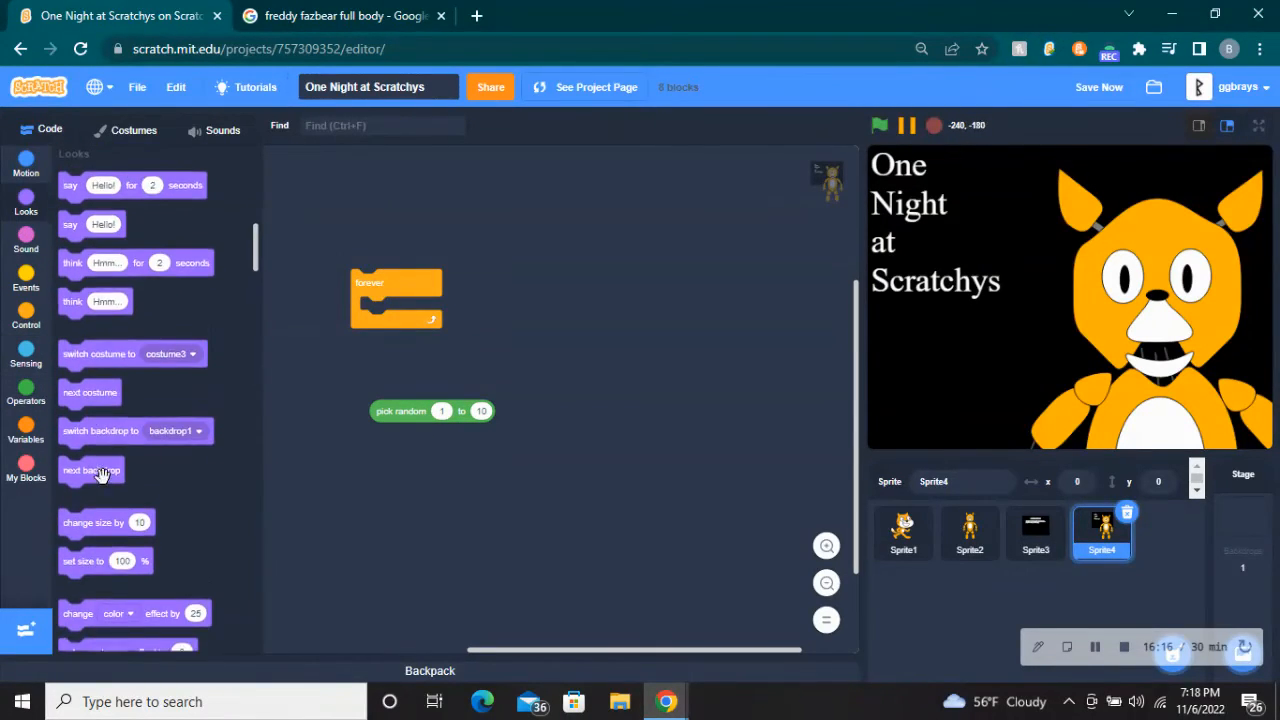
{"action": "left_click_drag", "start_coordinate": [91, 372], "coordinate": [418, 472]}
{"action": "left_click_drag", "start_coordinate": [400, 411], "coordinate": [490, 452]}
{"action": "left_click", "coordinate": [575, 460]}
{"action": "type", "text": "3"}
{"action": "left_click", "coordinate": [624, 565]}
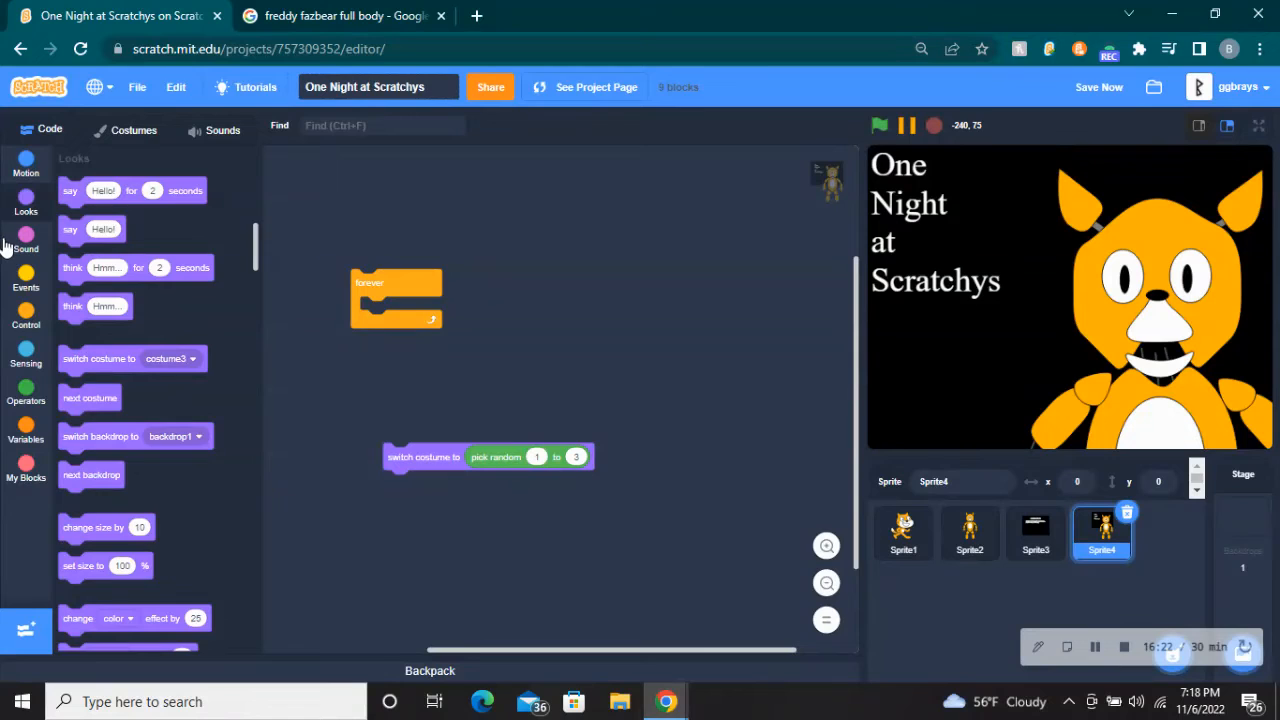
Step: Fill the forever loop with the random costume switch followed by a wait of 0.1 seconds
{"action": "left_click", "coordinate": [26, 318]}
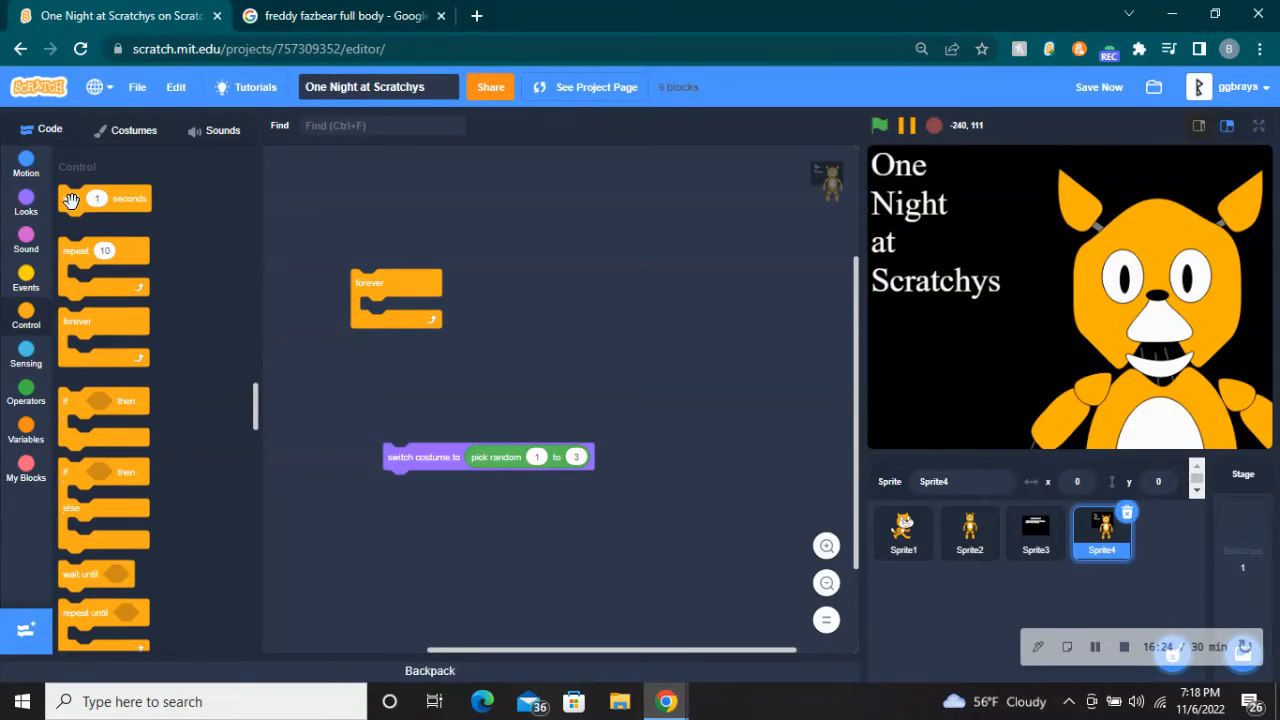
{"action": "left_click_drag", "start_coordinate": [71, 201], "coordinate": [388, 308]}
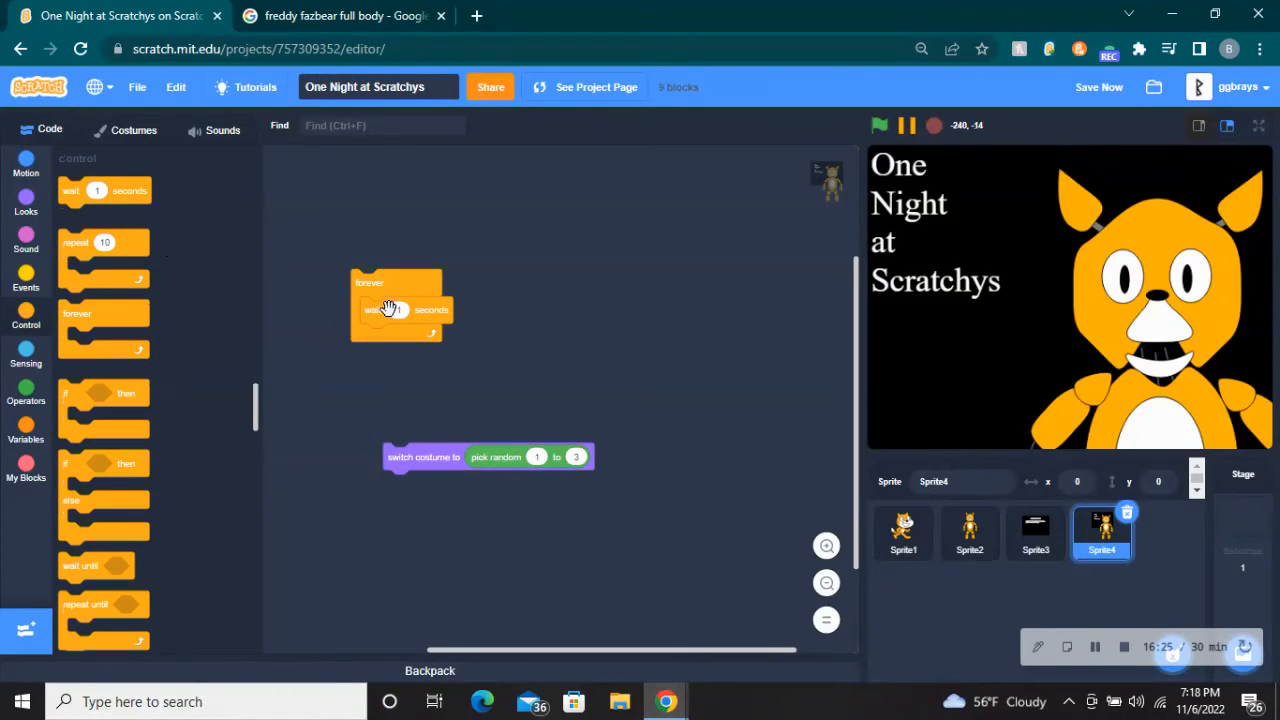
{"action": "left_click", "coordinate": [398, 310]}
{"action": "type", "text": "0.1"}
{"action": "left_click", "coordinate": [430, 444]}
{"action": "left_click_drag", "start_coordinate": [430, 443], "coordinate": [407, 282]}
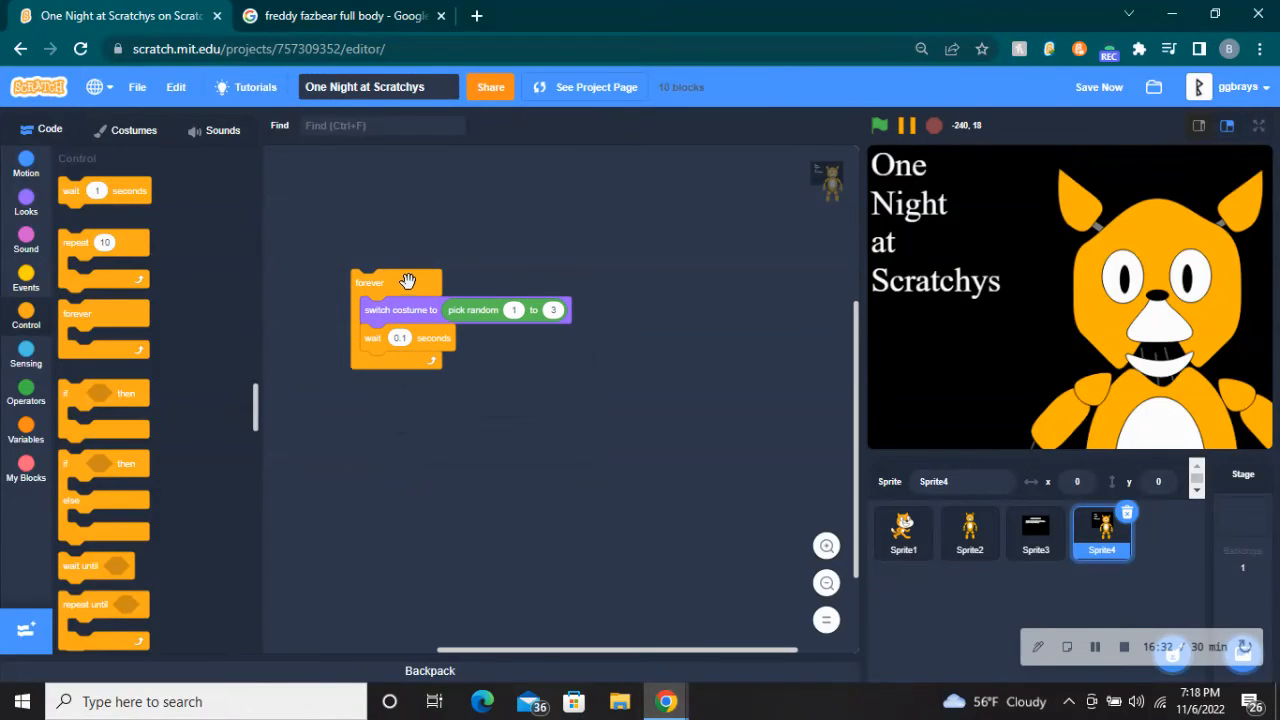
Step: Test-run the forever loop twice to preview the costume flicker, saving the project during the first run
{"action": "left_click", "coordinate": [406, 282]}
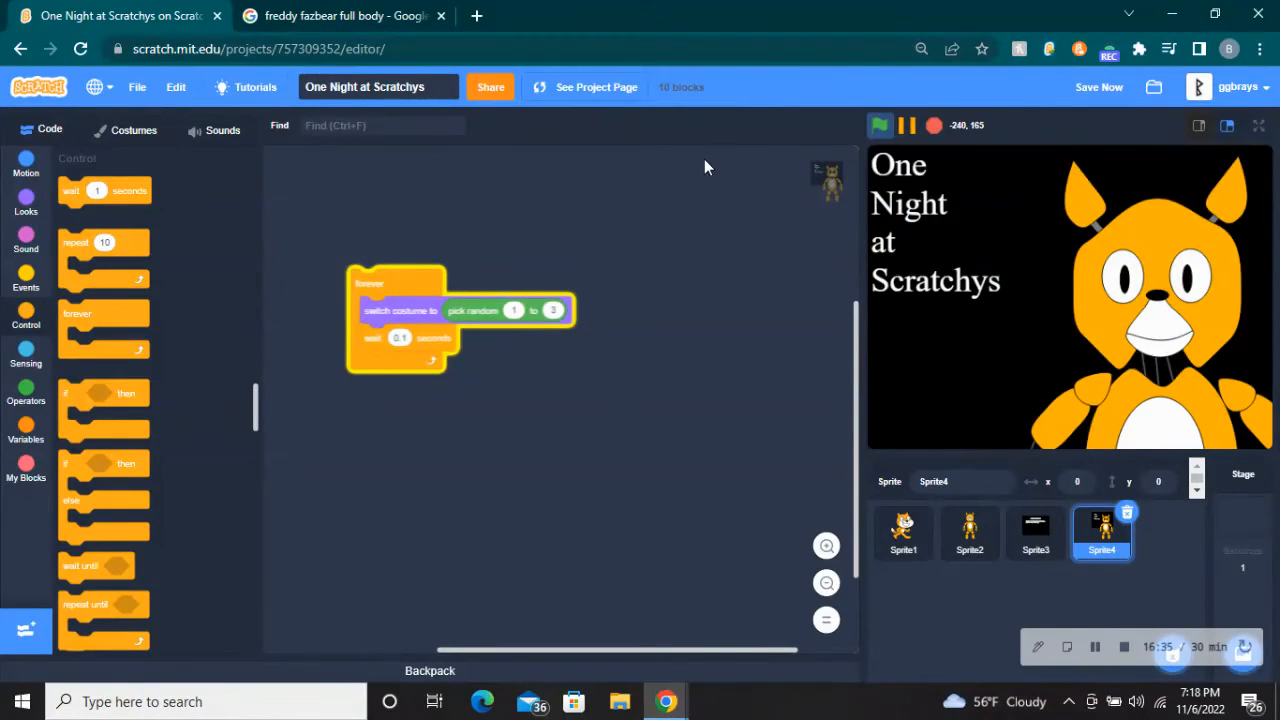
{"action": "left_click", "coordinate": [1097, 88]}
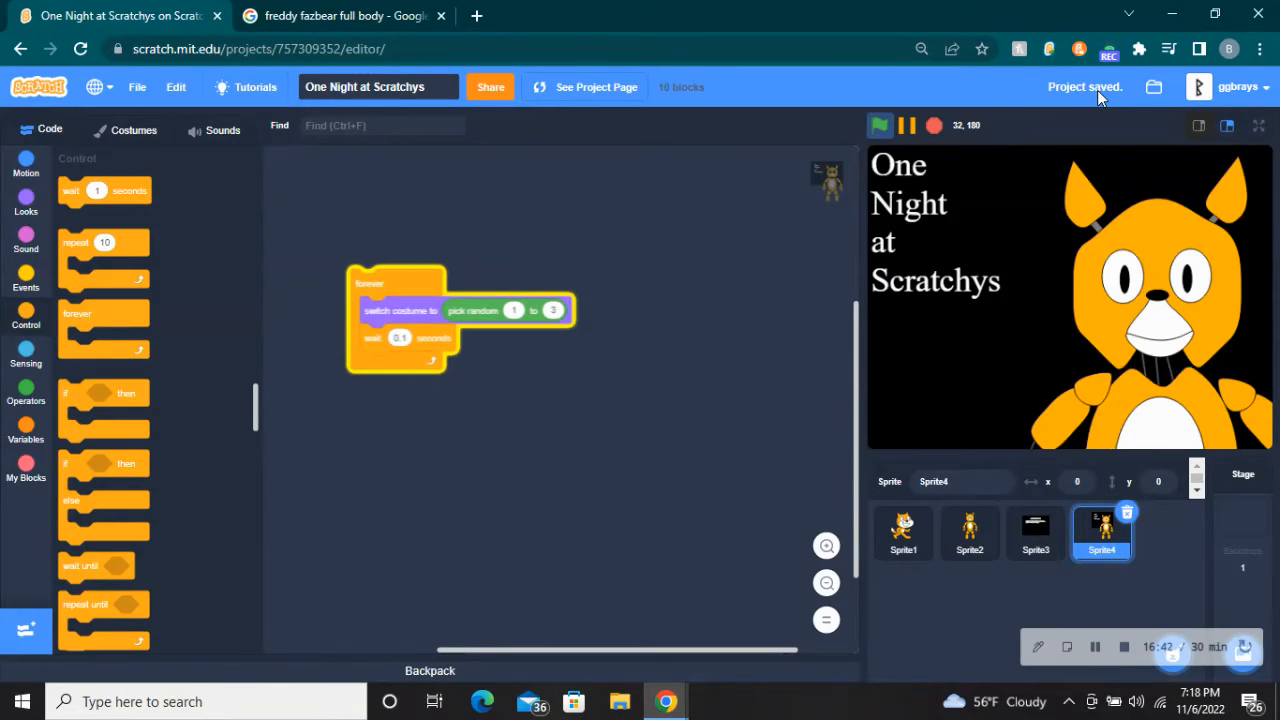
{"action": "left_click", "coordinate": [368, 279]}
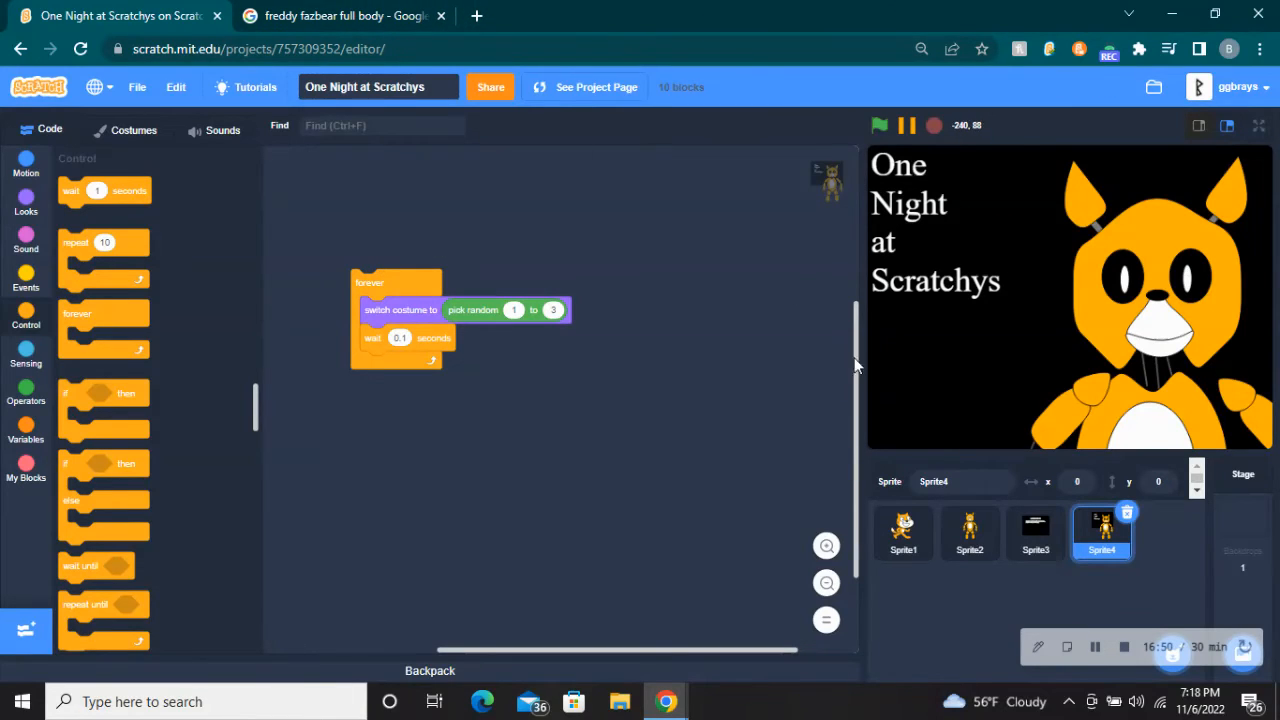
{"action": "mouse_move", "coordinate": [1167, 674]}
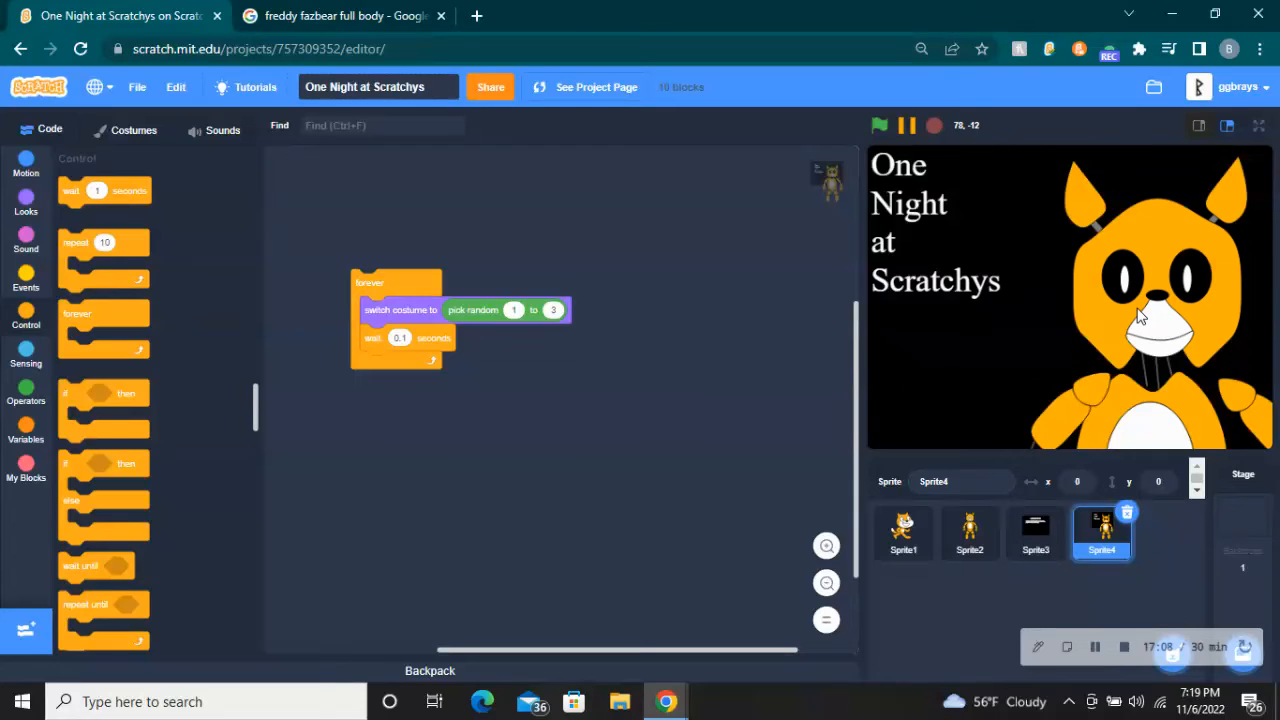
{"action": "left_click", "coordinate": [400, 275]}
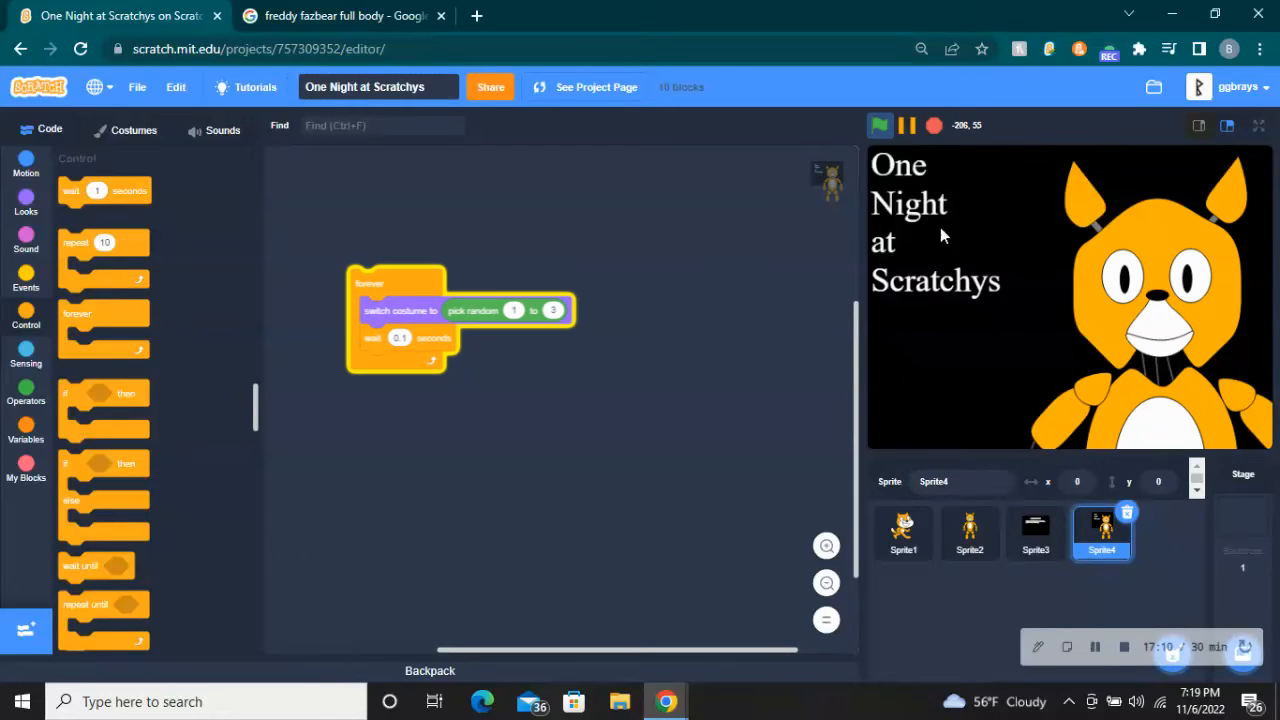
{"action": "left_click", "coordinate": [415, 300]}
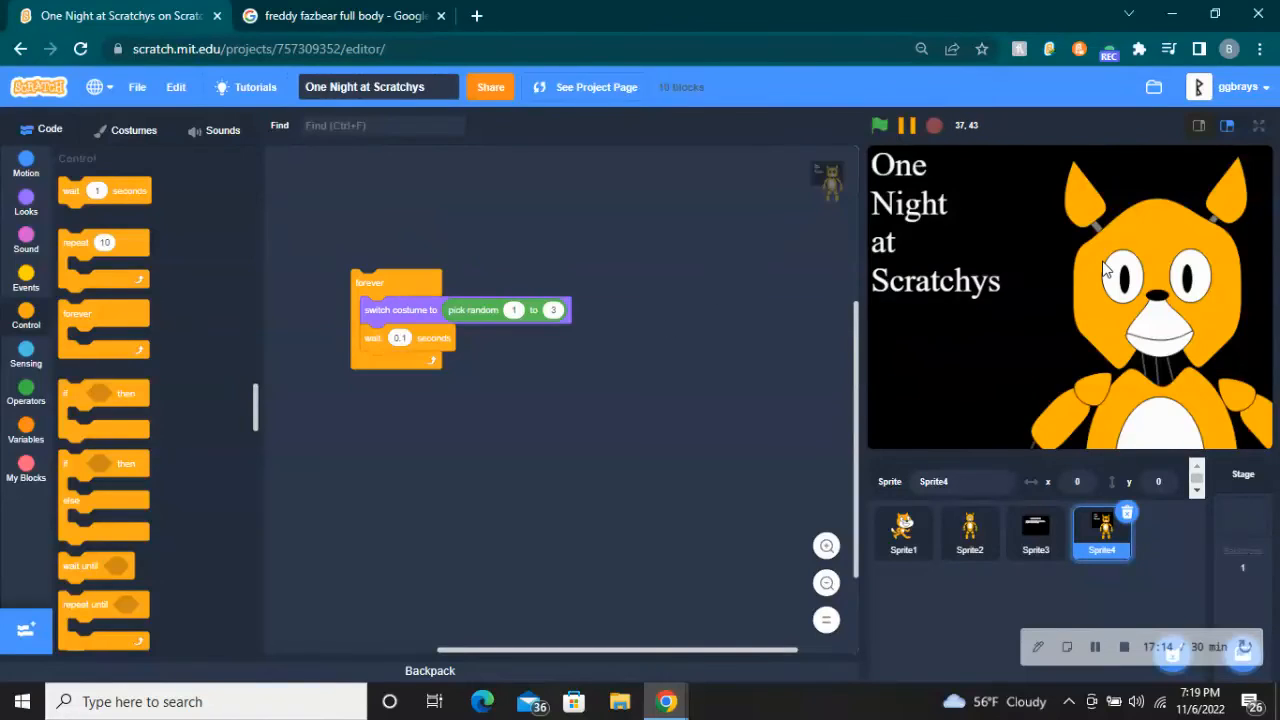
Step: Start the forever loop with a "when I receive menu" event and insert a show block before the loop
{"action": "left_click", "coordinate": [24, 278]}
{"action": "left_click_drag", "start_coordinate": [107, 465], "coordinate": [397, 257]}
{"action": "left_click", "coordinate": [26, 205]}
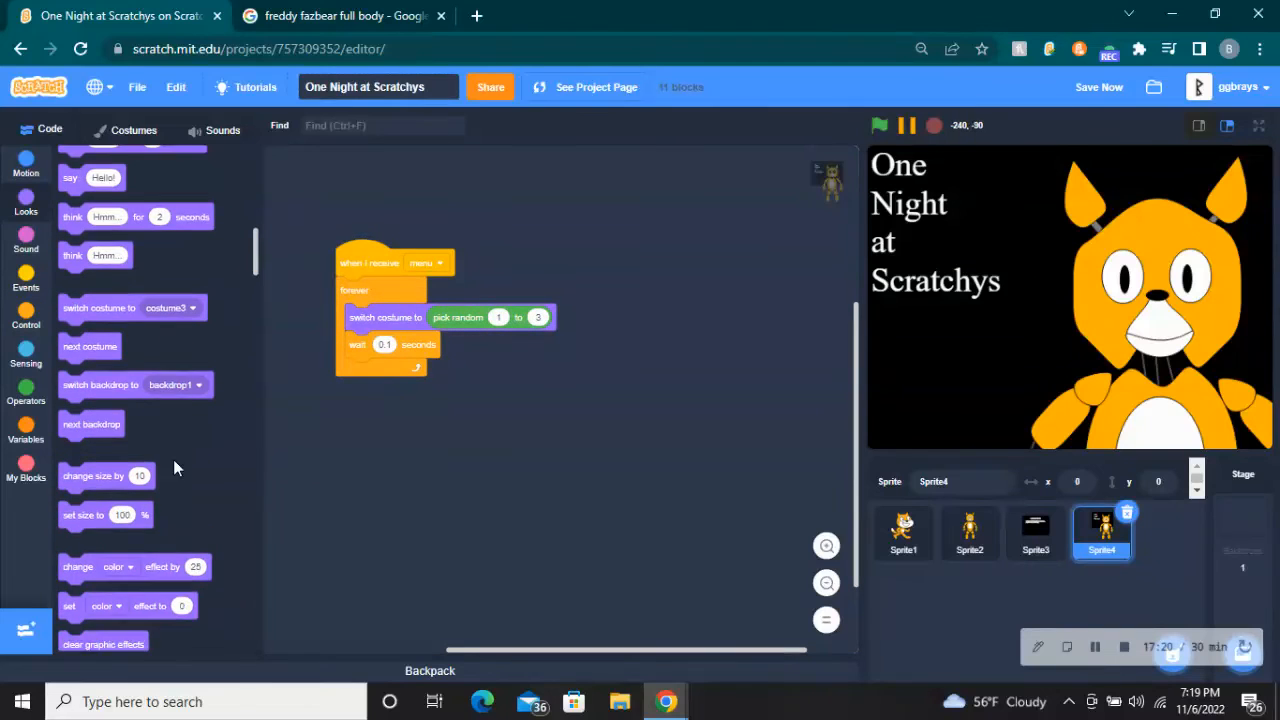
{"action": "left_click_drag", "start_coordinate": [253, 248], "coordinate": [253, 247]}
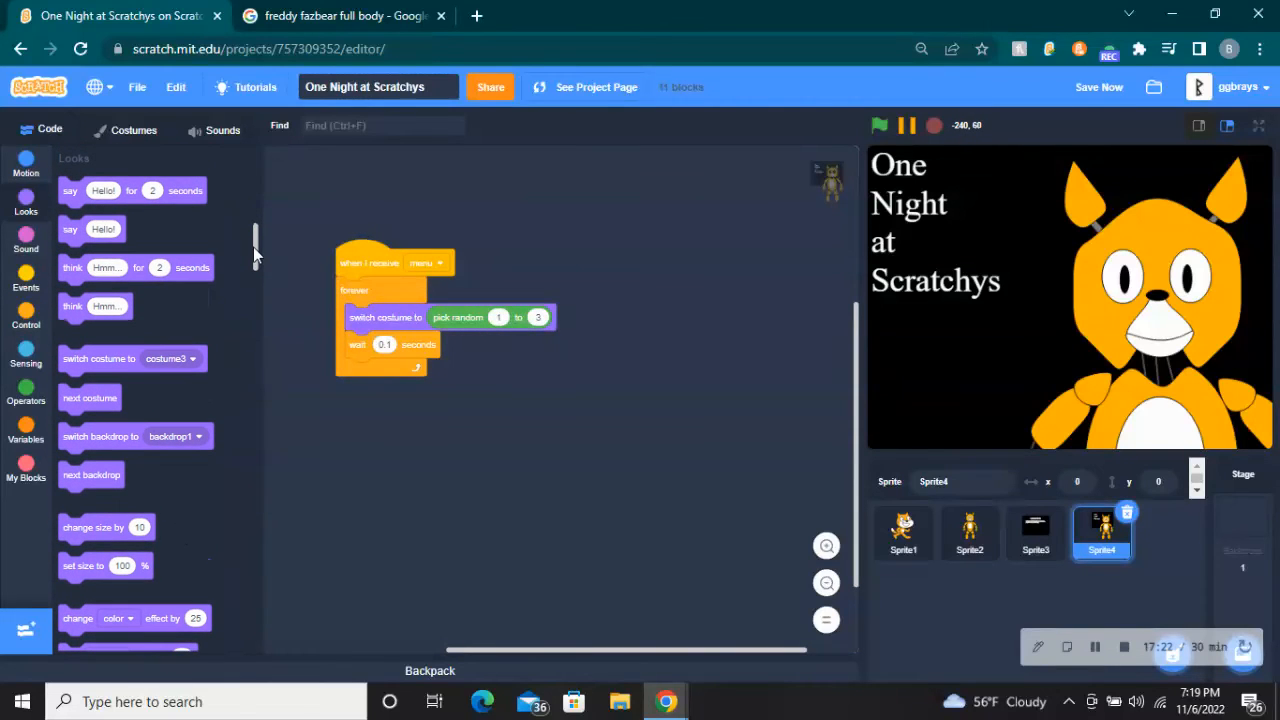
{"action": "left_click_drag", "start_coordinate": [255, 241], "coordinate": [282, 290]}
{"action": "left_click_drag", "start_coordinate": [70, 292], "coordinate": [348, 284]}
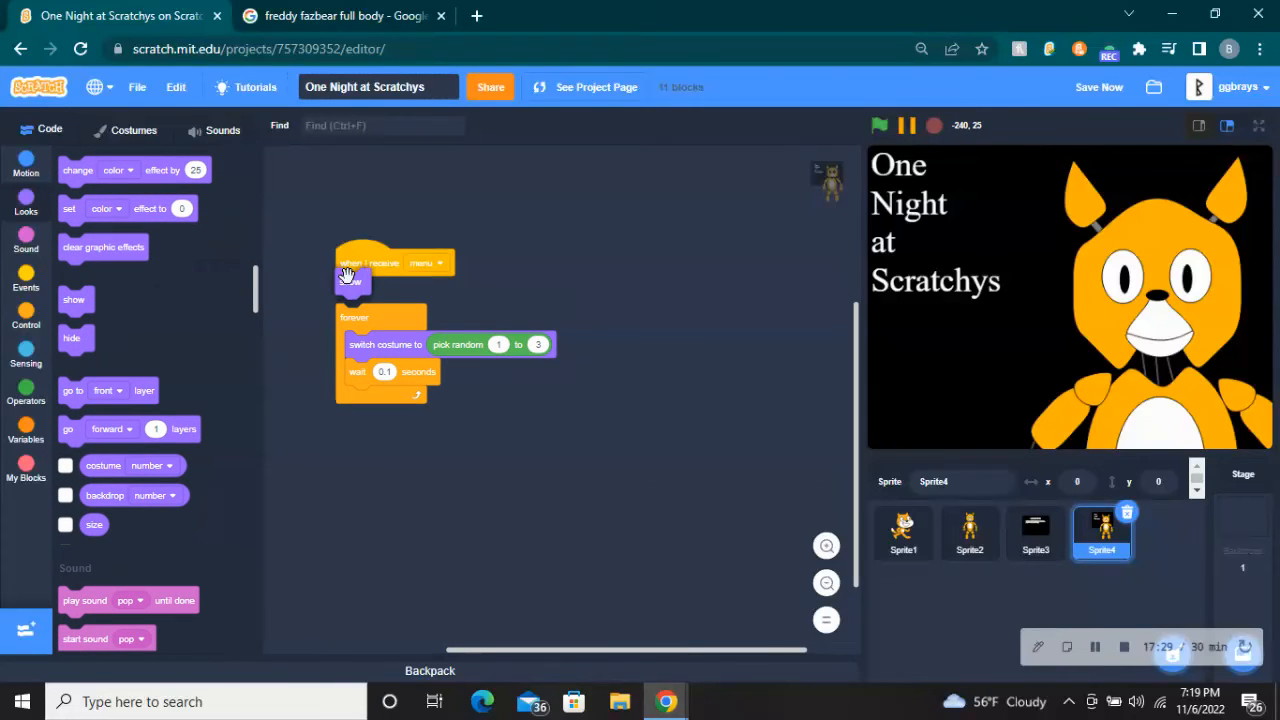
Step: Add a separate "when green flag clicked" script to Sprite4 that goes to x: 0 y: 0
{"action": "left_click", "coordinate": [28, 290]}
{"action": "left_click_drag", "start_coordinate": [99, 199], "coordinate": [643, 218]}
{"action": "left_click", "coordinate": [26, 163]}
{"action": "scroll", "coordinate": [88, 340], "scroll_direction": "up", "scroll_amount": 3}
{"action": "left_click_drag", "start_coordinate": [66, 364], "coordinate": [612, 256]}
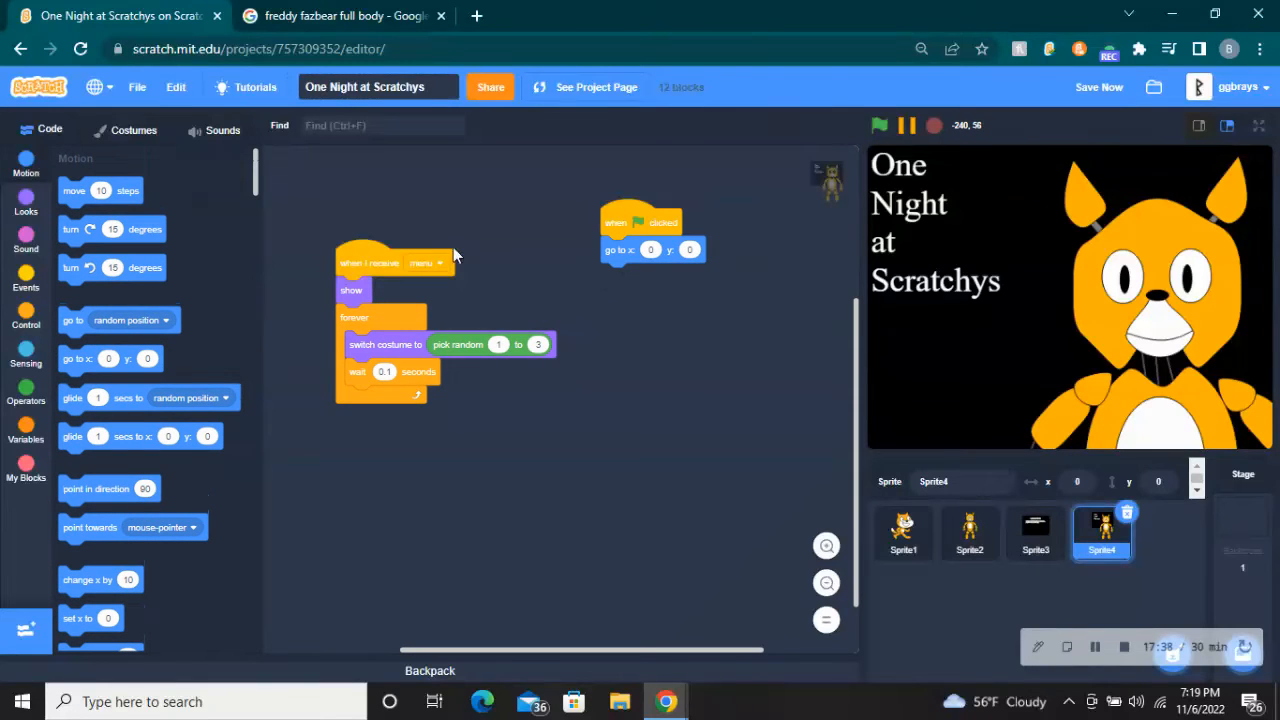
Step: Attach a hide block under the go to x: 0 y: 0 block in Sprite4's green flag script
{"action": "left_click", "coordinate": [26, 222]}
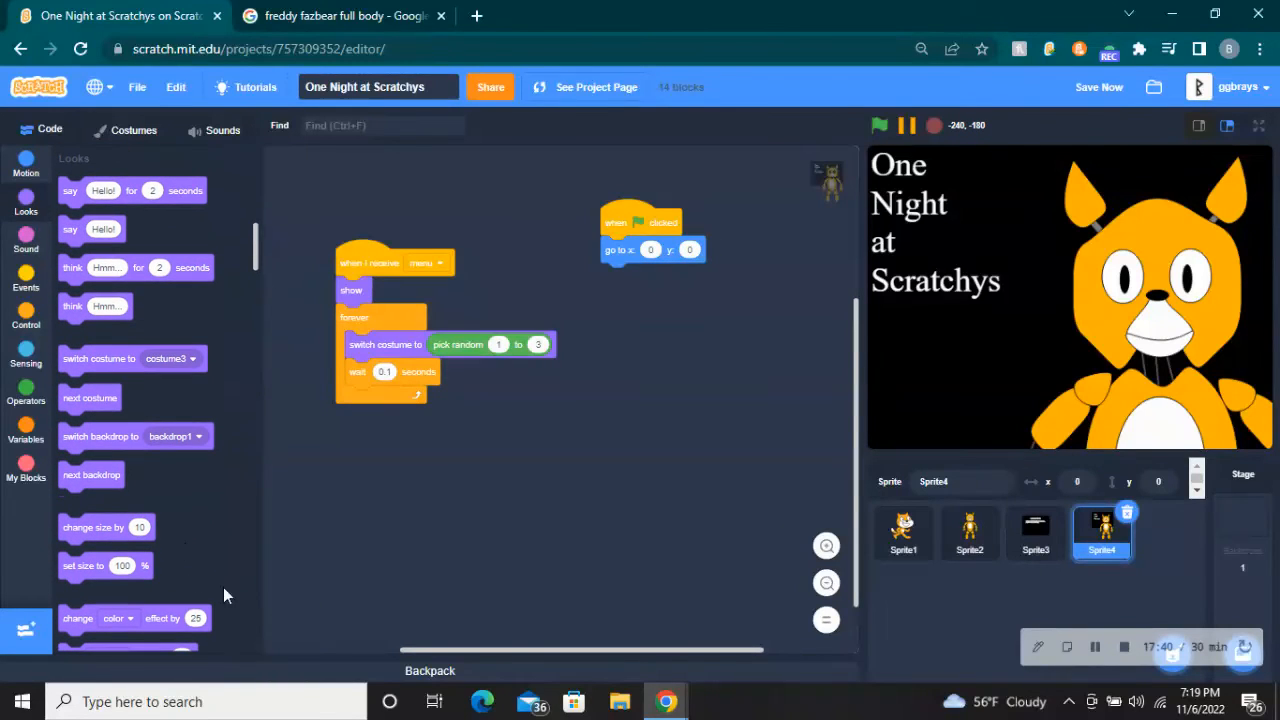
{"action": "scroll", "coordinate": [172, 556], "scroll_direction": "down", "scroll_amount": 5}
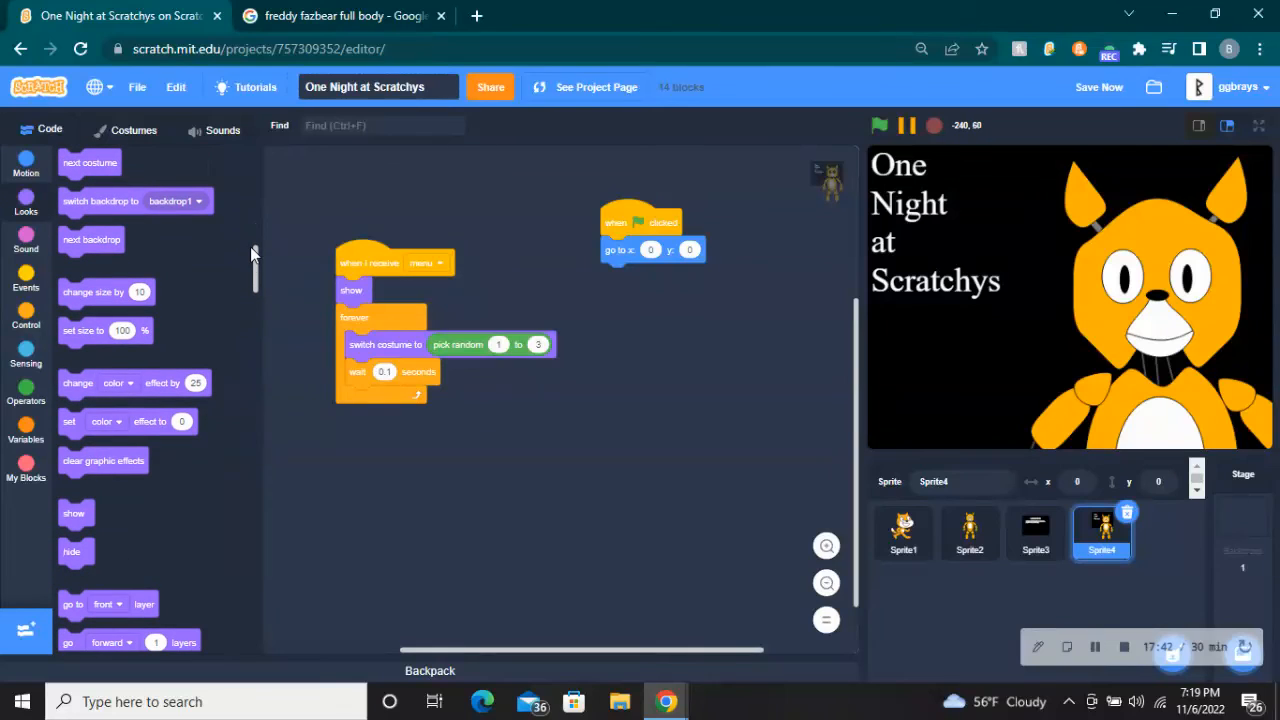
{"action": "left_click_drag", "start_coordinate": [72, 552], "coordinate": [629, 282]}
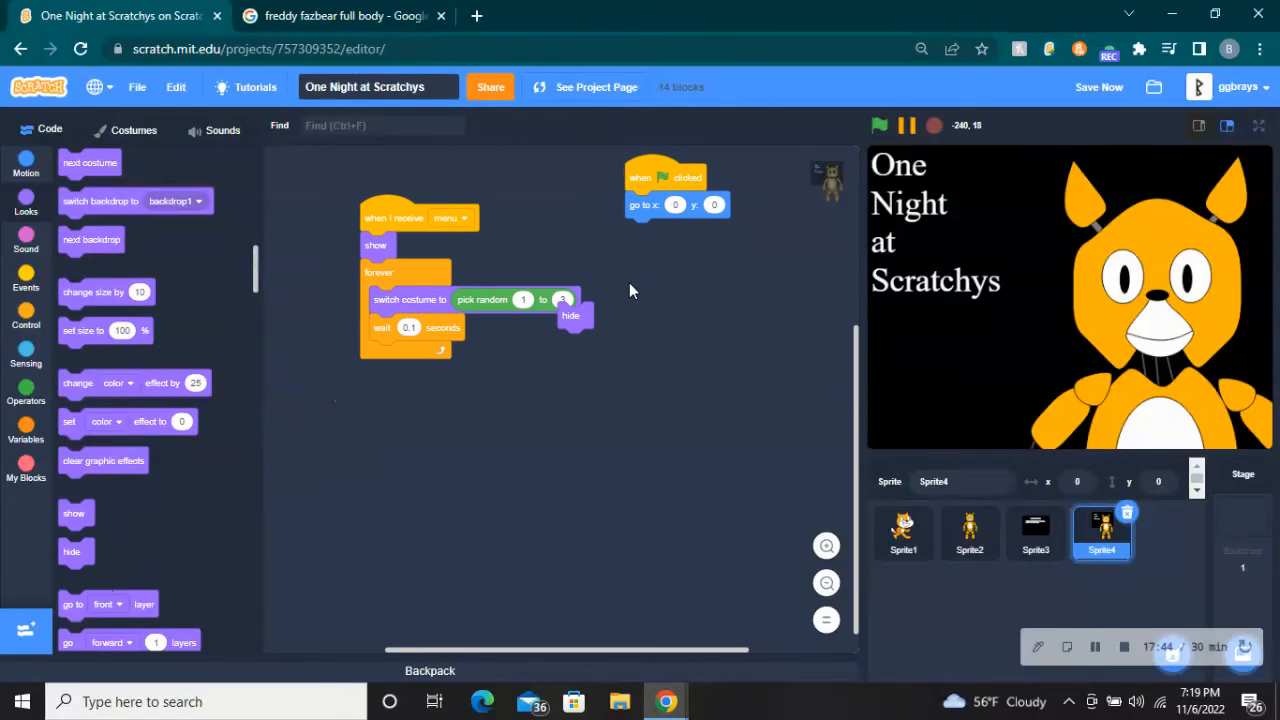
{"action": "mouse_move", "coordinate": [578, 316]}
{"action": "left_mouse_down"}
{"action": "mouse_move", "coordinate": [655, 261]}
{"action": "mouse_move", "coordinate": [629, 319]}
{"action": "mouse_move", "coordinate": [598, 328]}
{"action": "left_mouse_up"}
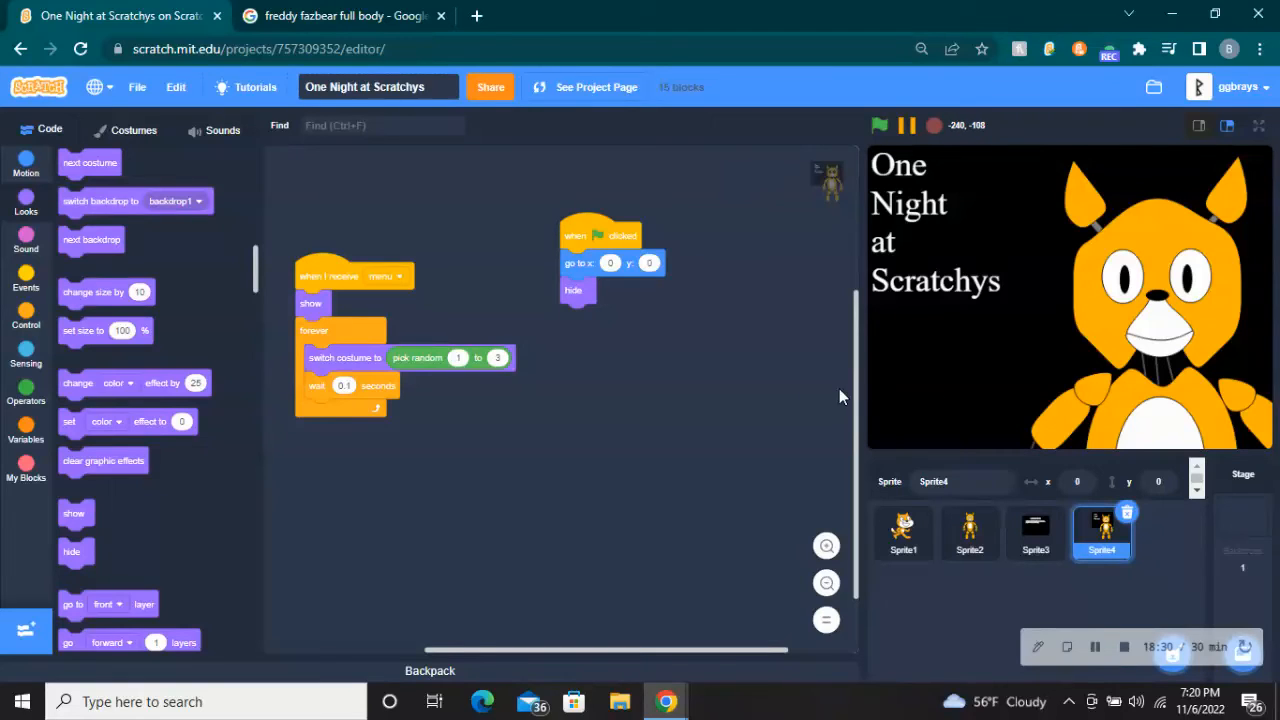
Step: Test-run the project from the green flag through to the flickering menu screen and stop it
{"action": "left_click", "coordinate": [872, 135]}
{"action": "left_click", "coordinate": [983, 238]}
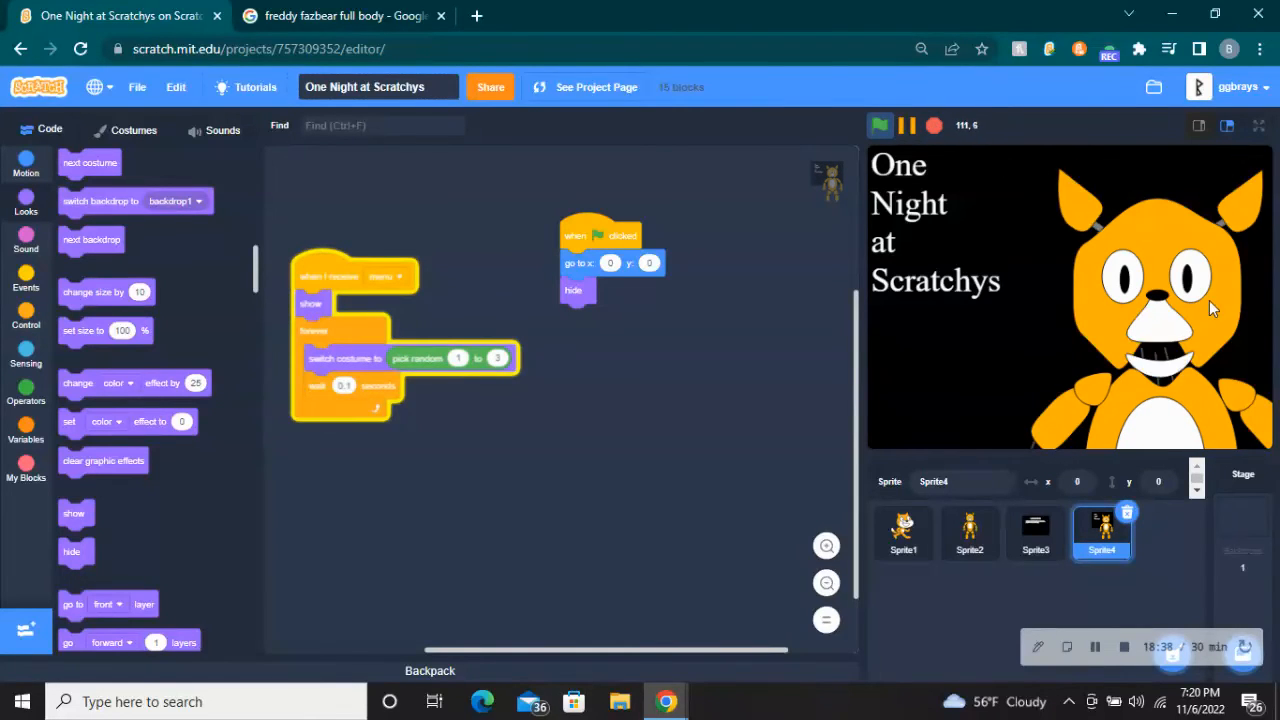
{"action": "left_click", "coordinate": [934, 128]}
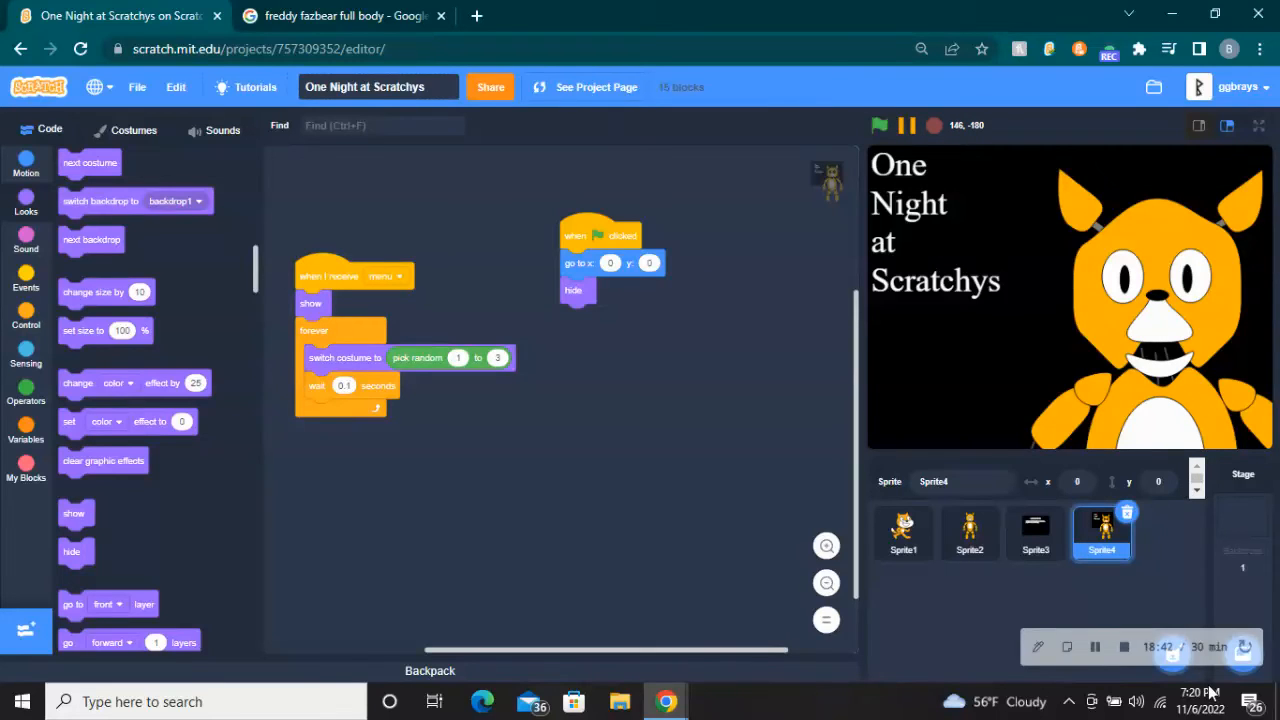
Step: Paint a new sprite with a centered black-filled rectangle about 151 x 68 in size
{"action": "mouse_move", "coordinate": [1172, 646]}
{"action": "left_click", "coordinate": [1178, 586]}
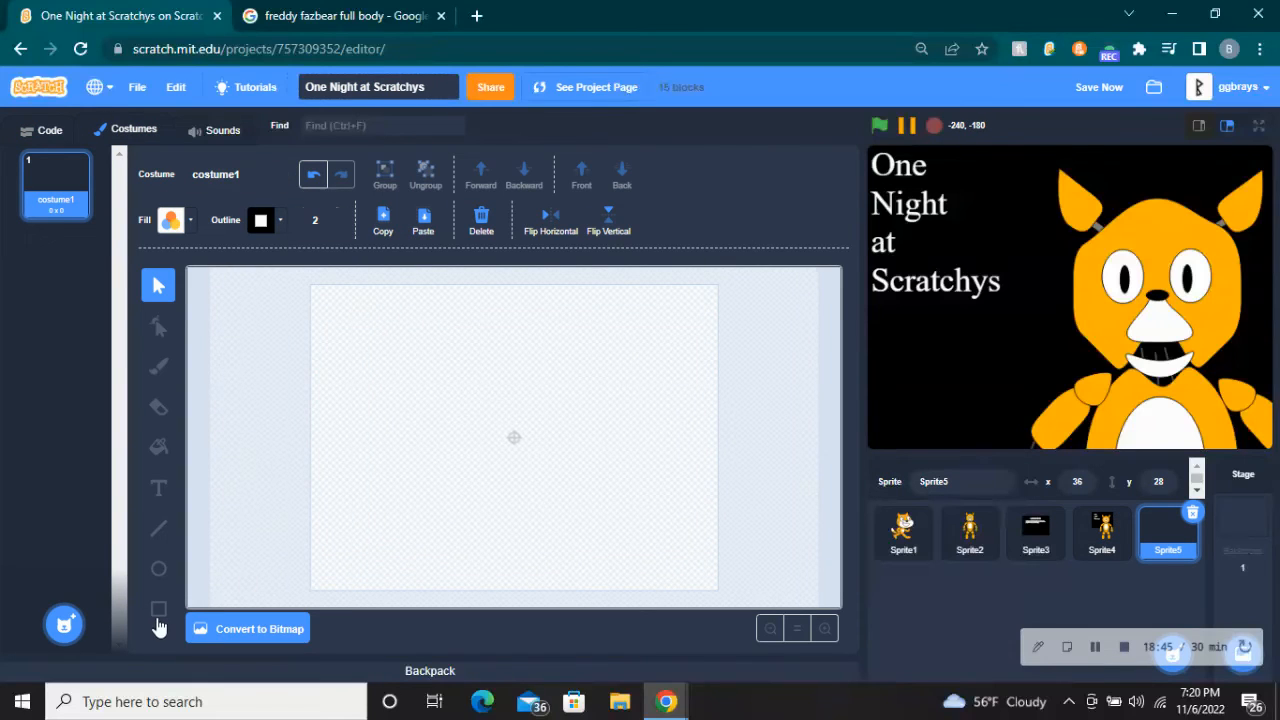
{"action": "left_click", "coordinate": [158, 609]}
{"action": "left_click", "coordinate": [172, 221]}
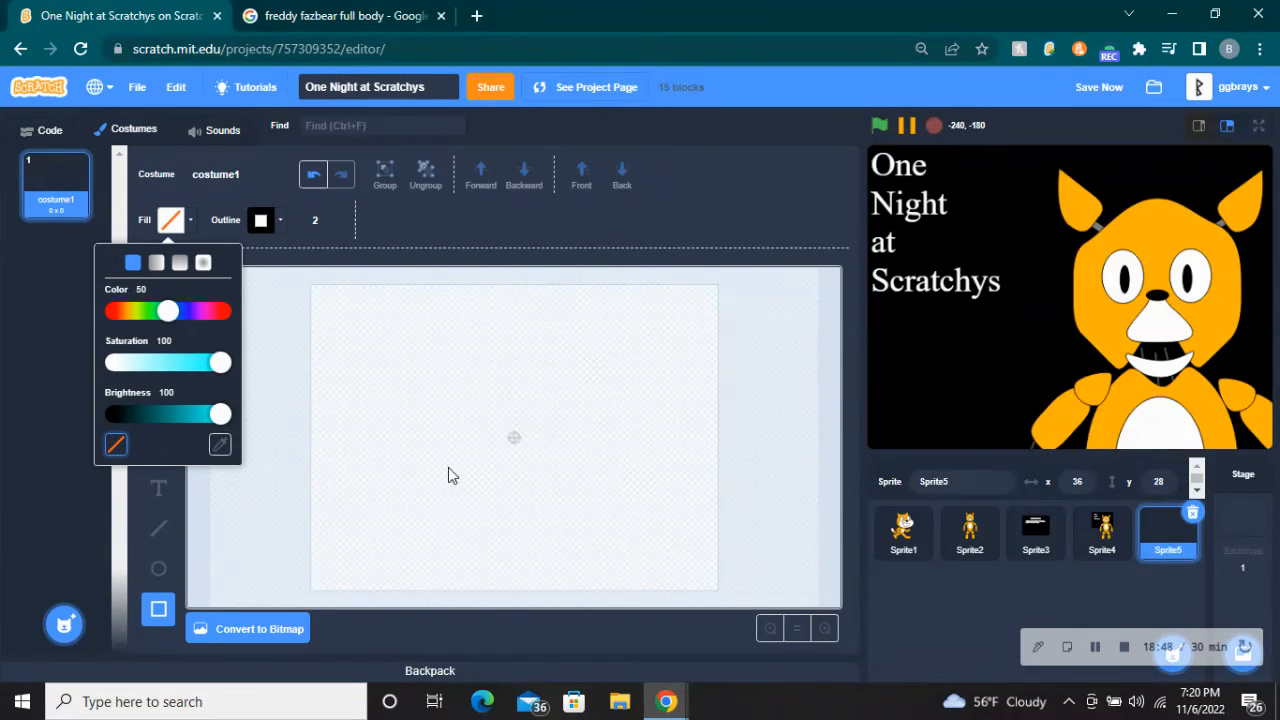
{"action": "left_click_drag", "start_coordinate": [221, 415], "coordinate": [58, 418]}
{"action": "left_click", "coordinate": [447, 415]}
{"action": "left_click_drag", "start_coordinate": [454, 408], "coordinate": [571, 463]}
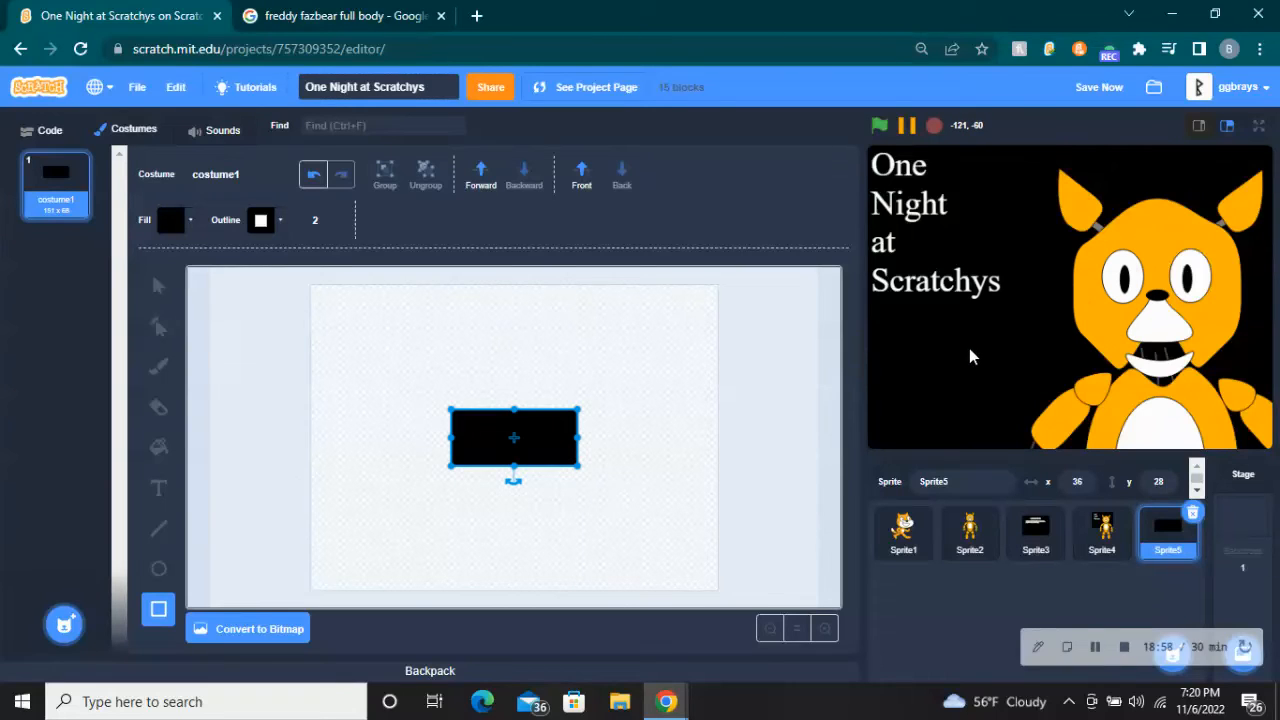
Step: Change the rectangle's outline to bright red with brightness 100
{"action": "left_click", "coordinate": [283, 225]}
{"action": "left_click", "coordinate": [303, 415]}
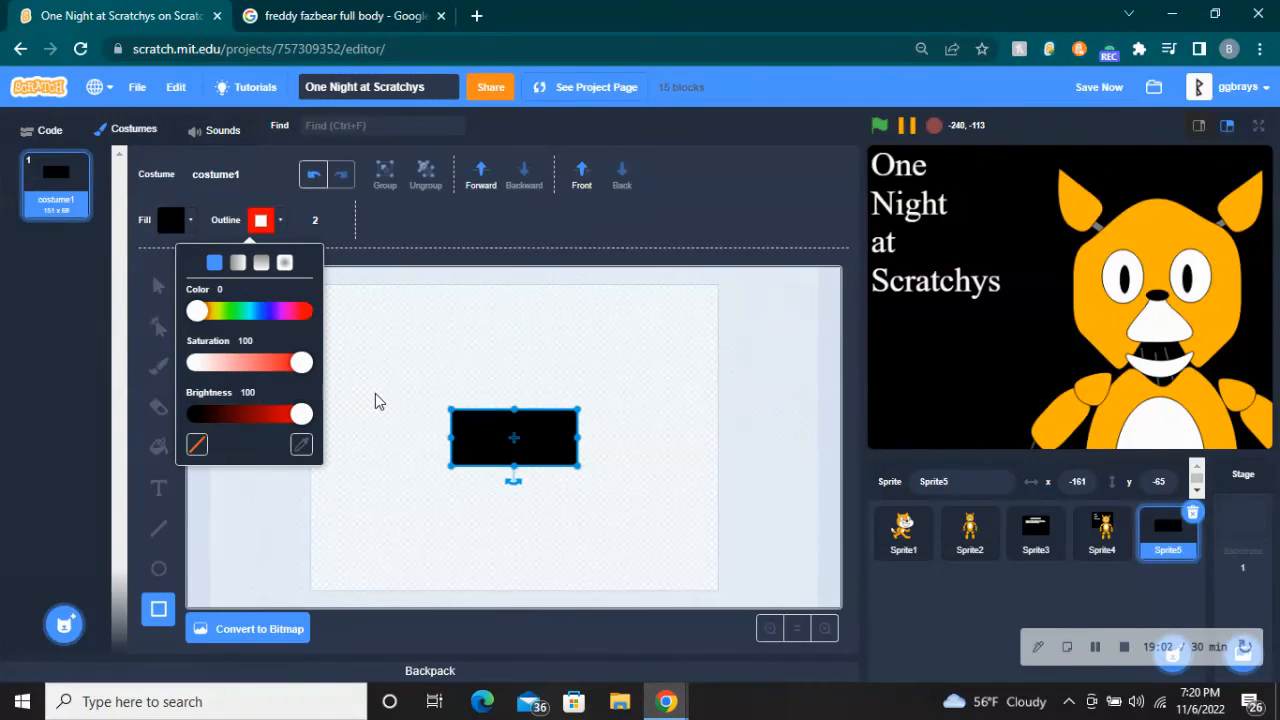
{"action": "left_click", "coordinate": [343, 327]}
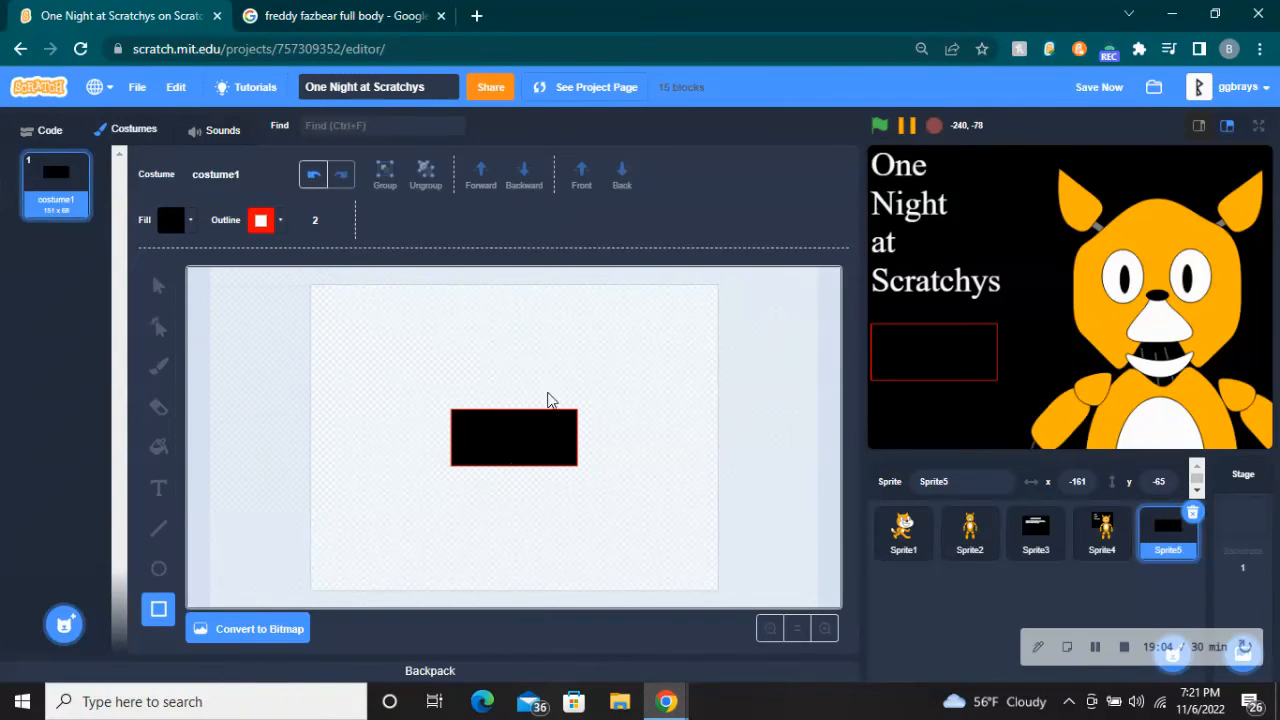
Step: Set Sprite5's size to 50 and position it on the stage just below the word "Scratchys"
{"action": "scroll", "coordinate": [1196, 485], "scroll_direction": "down", "scroll_amount": 1}
{"action": "left_click", "coordinate": [1059, 483]}
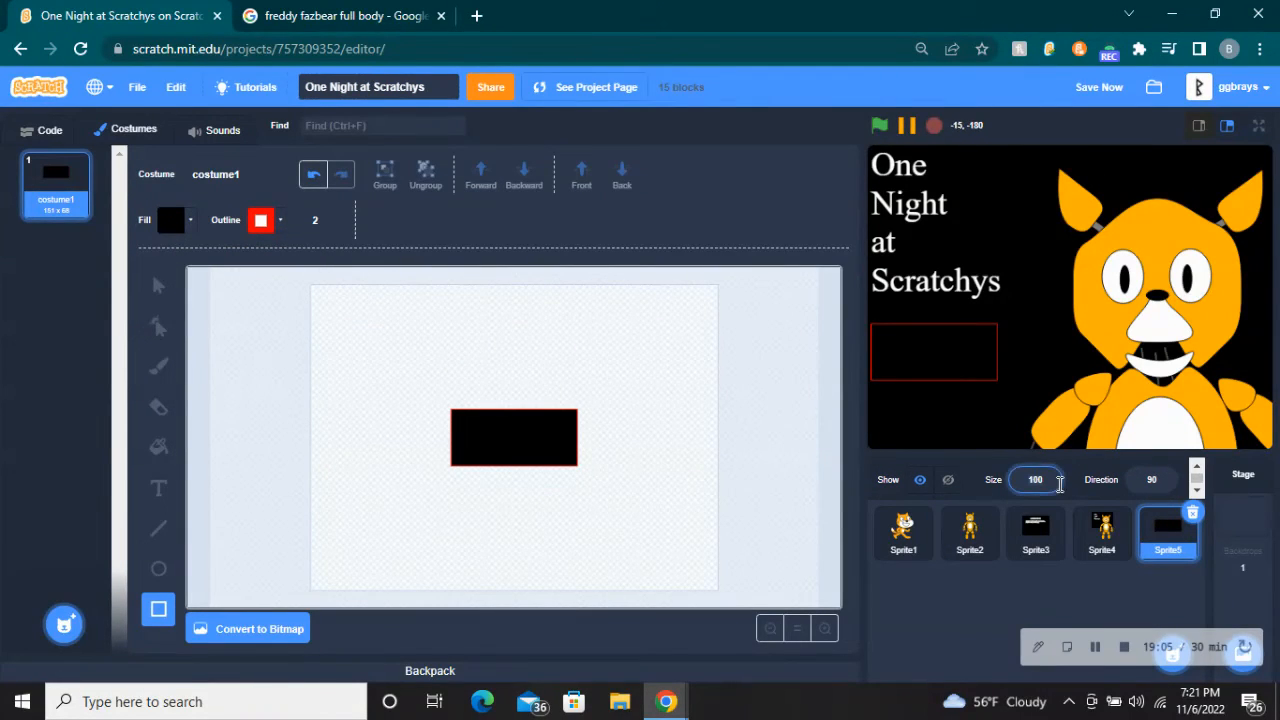
{"action": "type", "text": "50"}
{"action": "key", "text": "Return"}
{"action": "left_click_drag", "start_coordinate": [913, 353], "coordinate": [885, 325]}
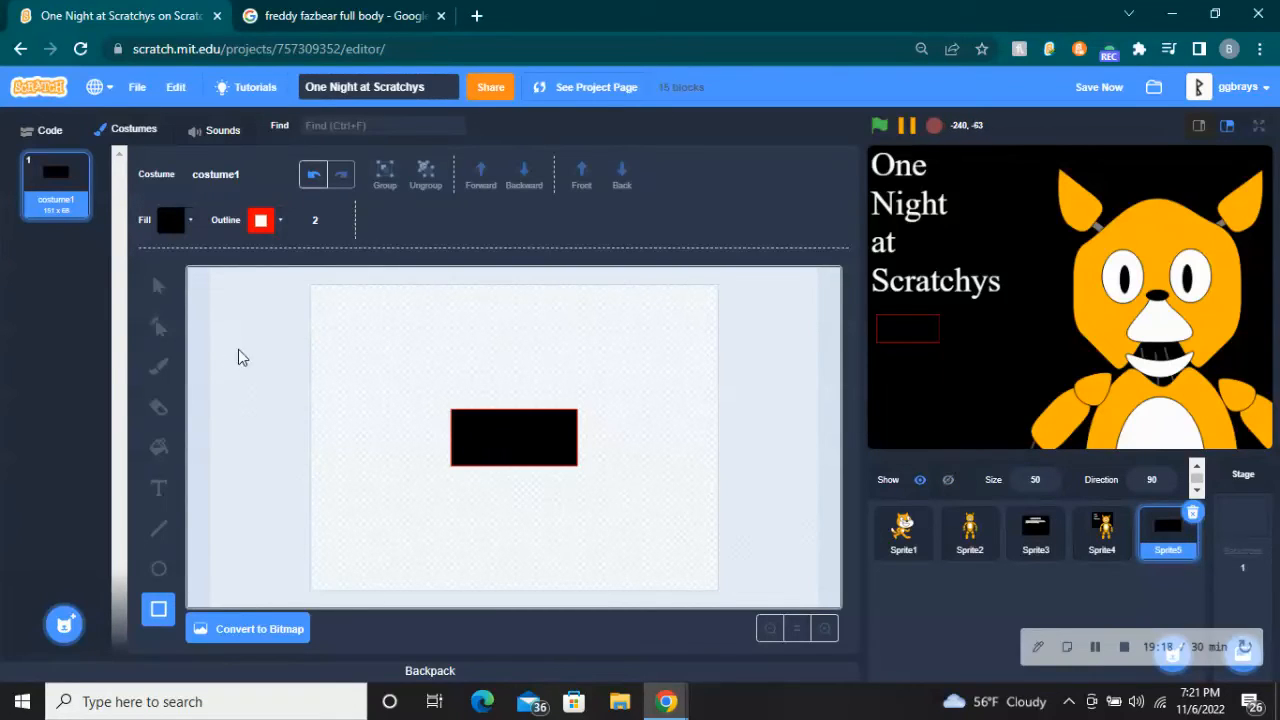
Step: Set the rectangle's outline to black by lowering its brightness to 0
{"action": "left_click", "coordinate": [157, 287]}
{"action": "left_click", "coordinate": [456, 430]}
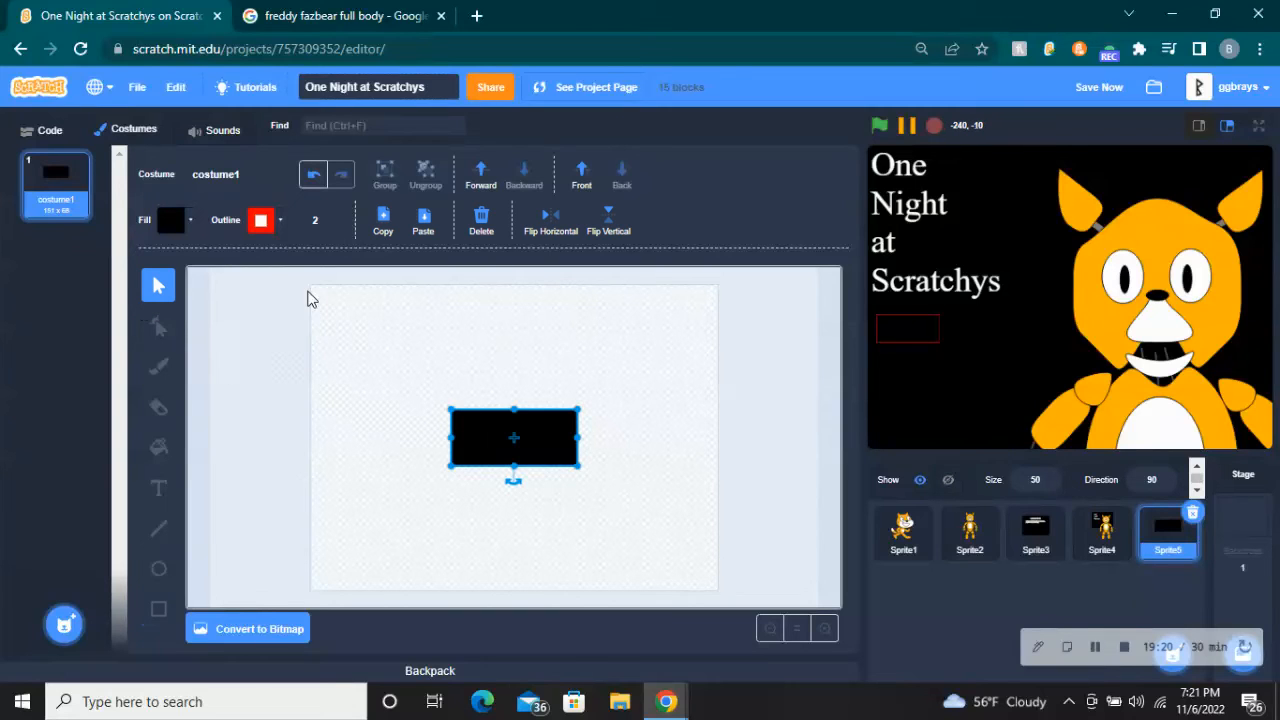
{"action": "left_click", "coordinate": [262, 221]}
{"action": "left_click_drag", "start_coordinate": [301, 414], "coordinate": [130, 409]}
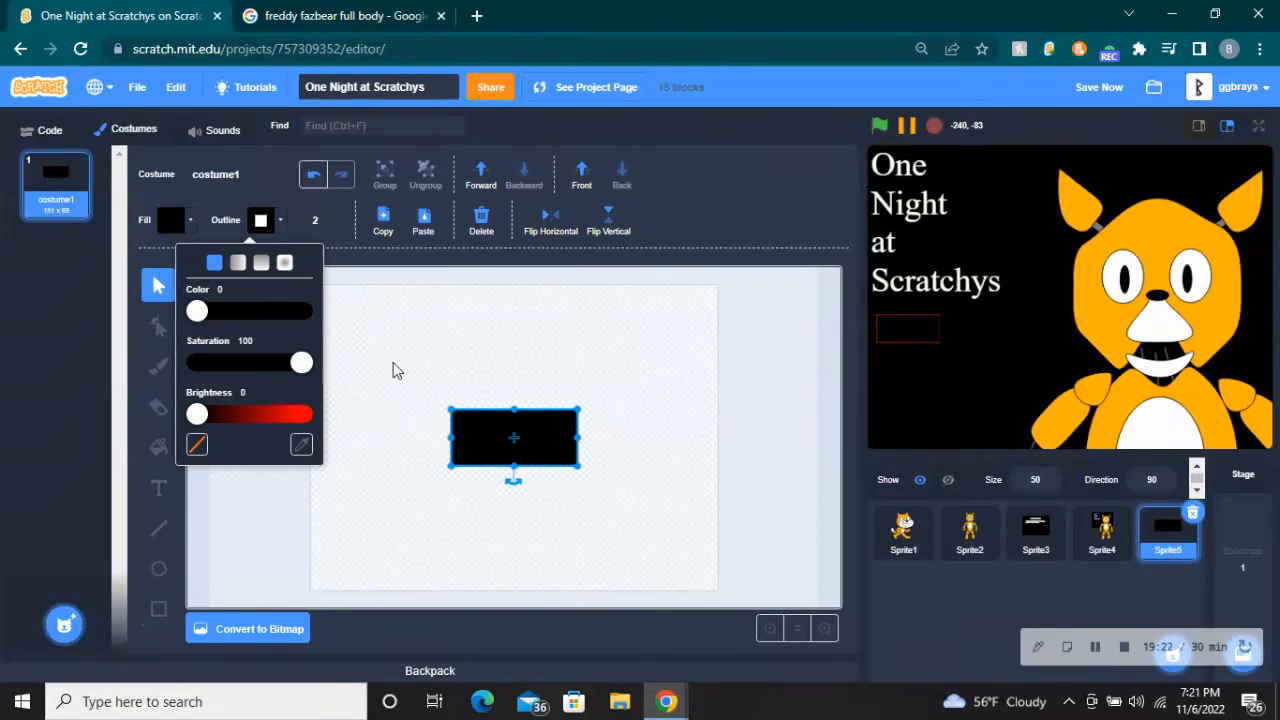
Step: Add the white Serif text "Play" on the black rectangle
{"action": "left_click", "coordinate": [160, 490]}
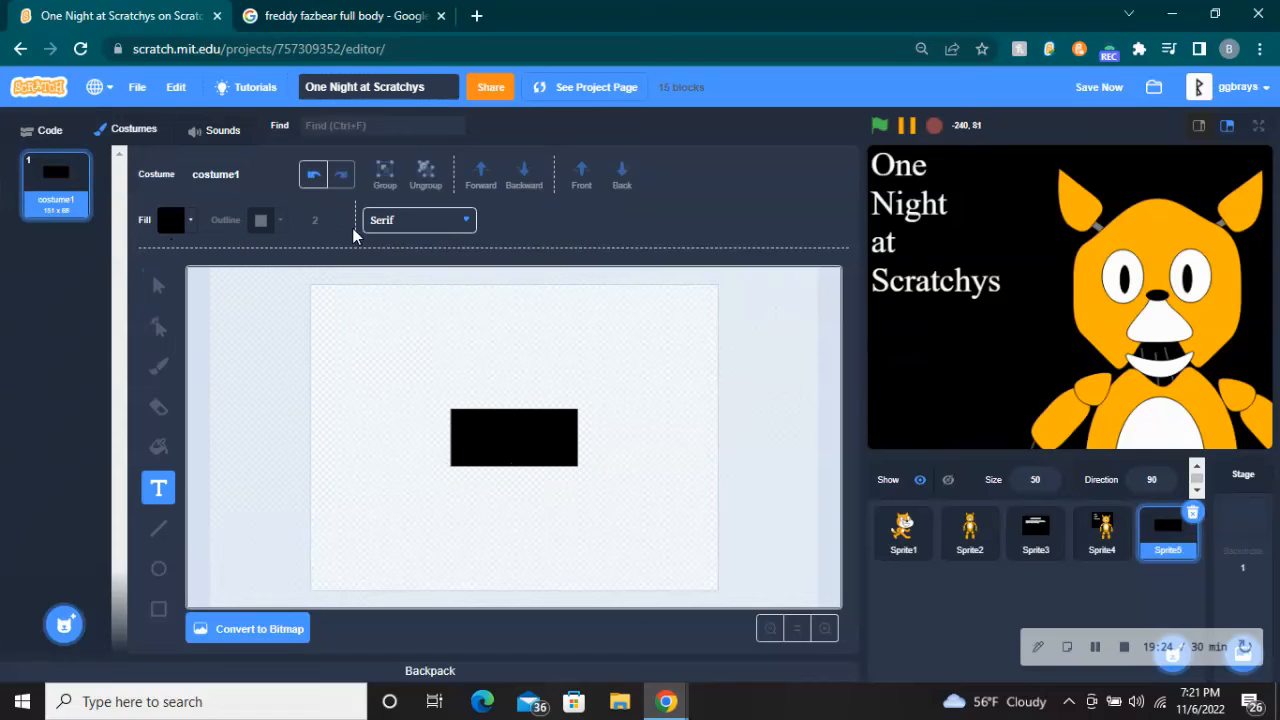
{"action": "left_click", "coordinate": [170, 222]}
{"action": "left_click", "coordinate": [226, 382]}
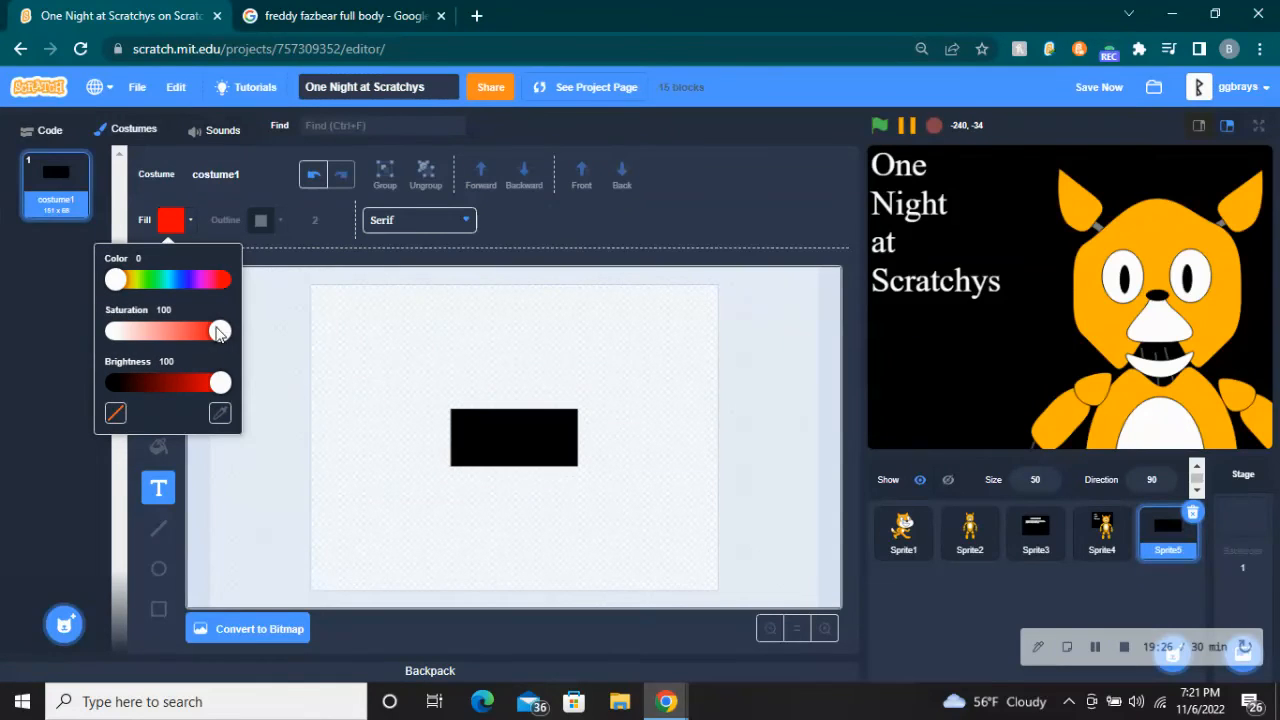
{"action": "left_click_drag", "start_coordinate": [228, 330], "coordinate": [116, 330]}
{"action": "left_click", "coordinate": [459, 443]}
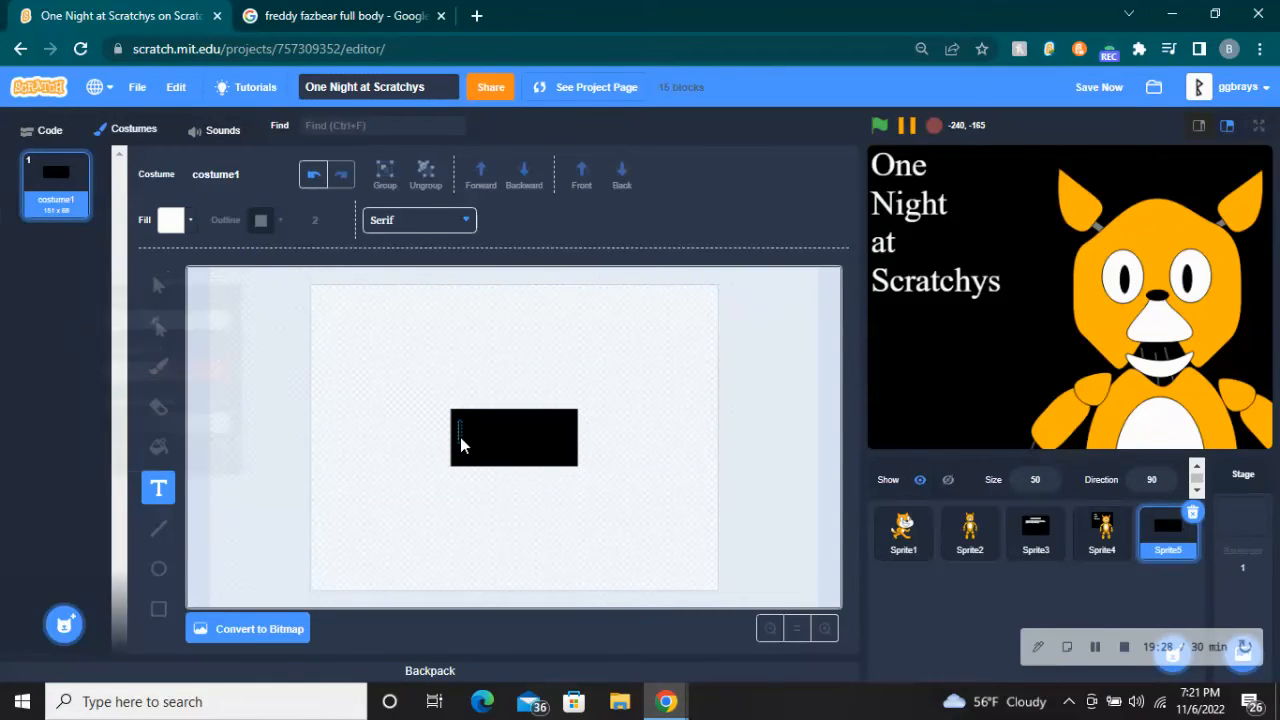
{"action": "type", "text": "Play"}
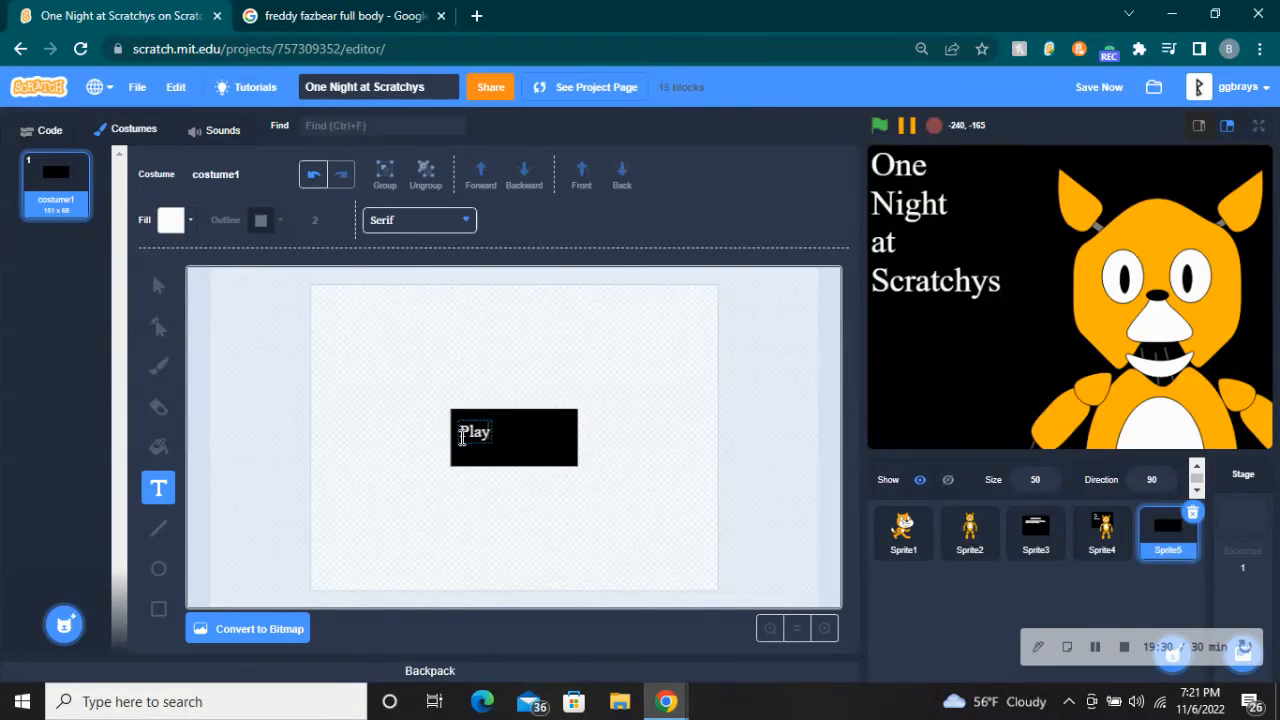
Step: Enlarge the "Play" text, center it in the black rectangle, and save the project
{"action": "left_click", "coordinate": [150, 284]}
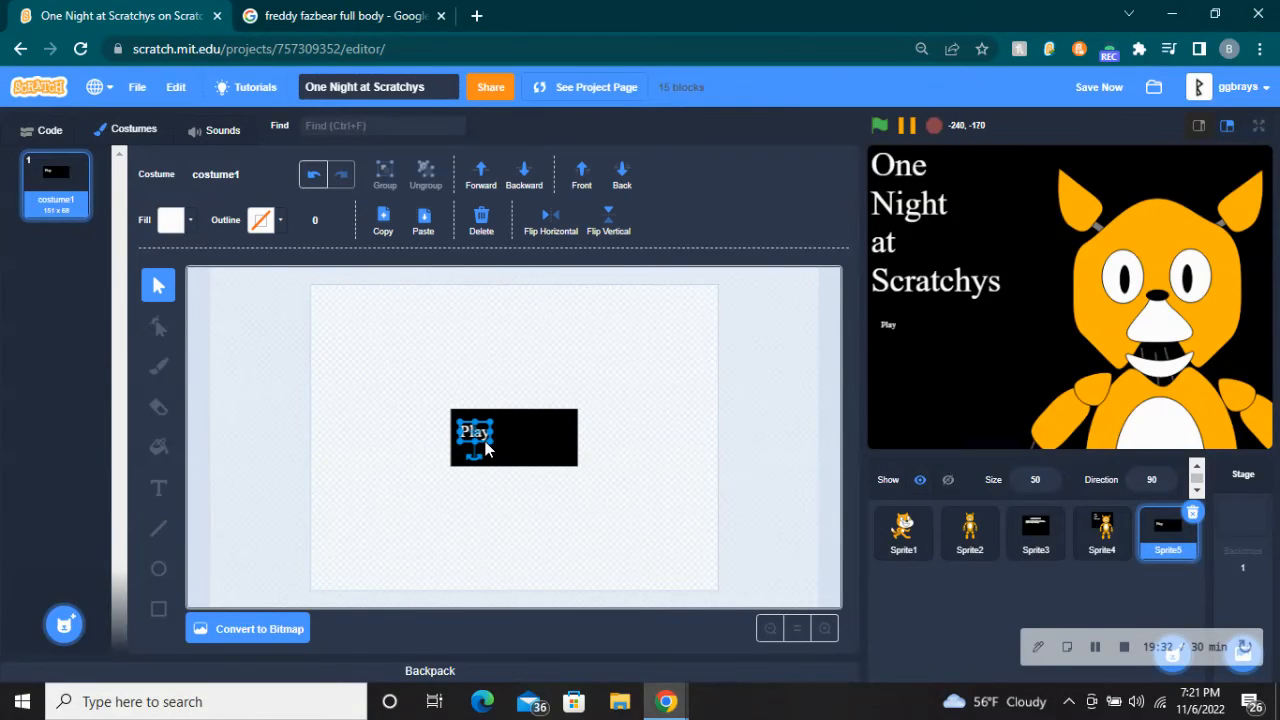
{"action": "left_click_drag", "start_coordinate": [487, 440], "coordinate": [538, 440]}
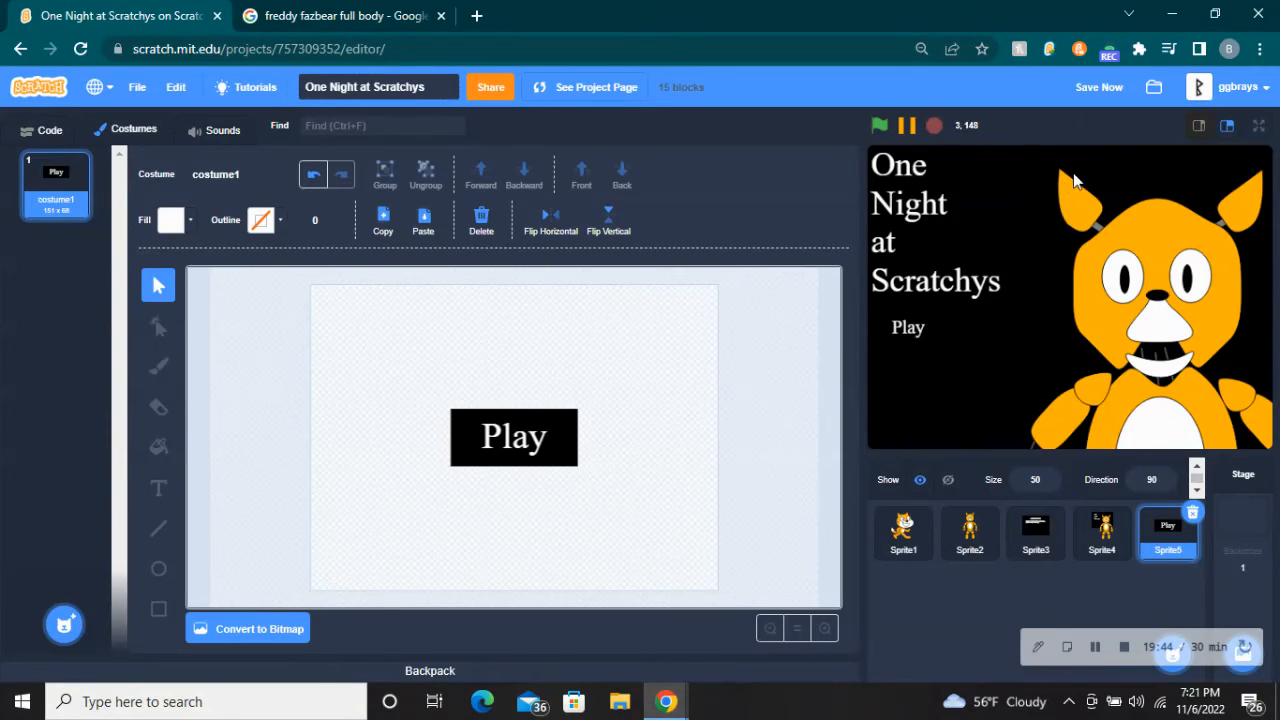
{"action": "left_click", "coordinate": [1081, 88]}
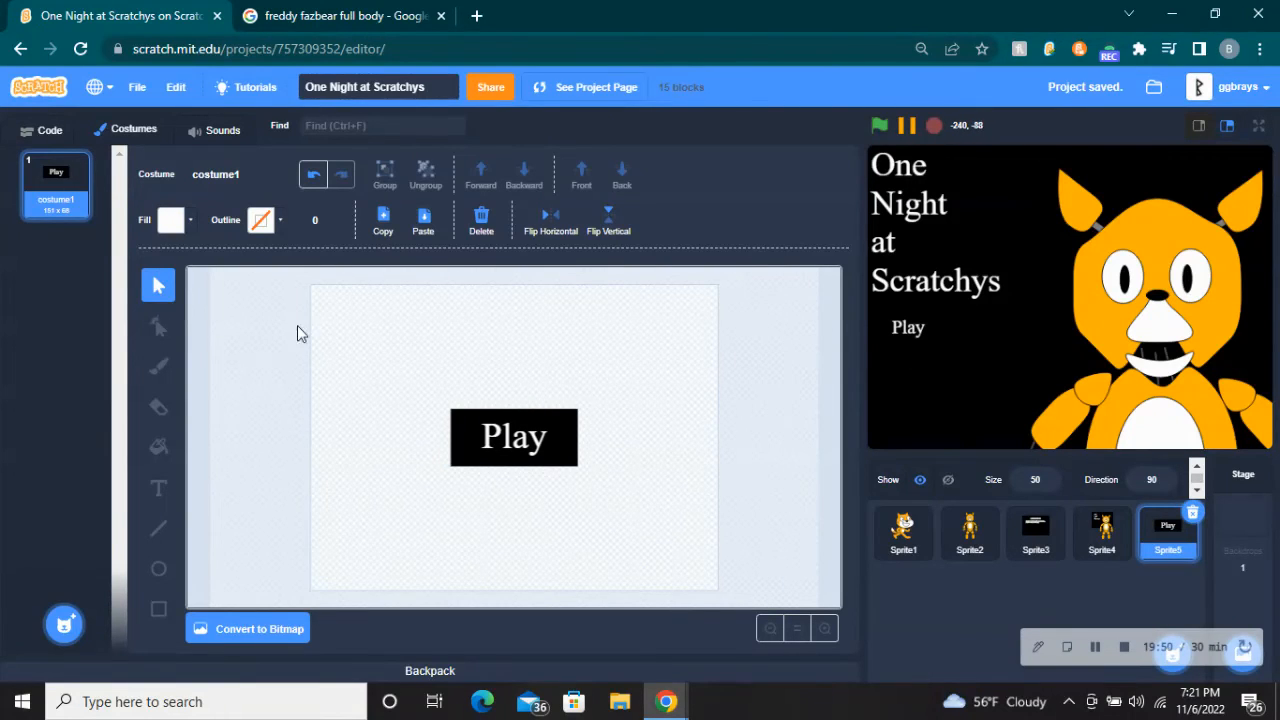
Step: Duplicate the Play costume and draw a small white ellipse just right of the rectangle in the copy
{"action": "right_click", "coordinate": [62, 177]}
{"action": "left_click", "coordinate": [92, 197]}
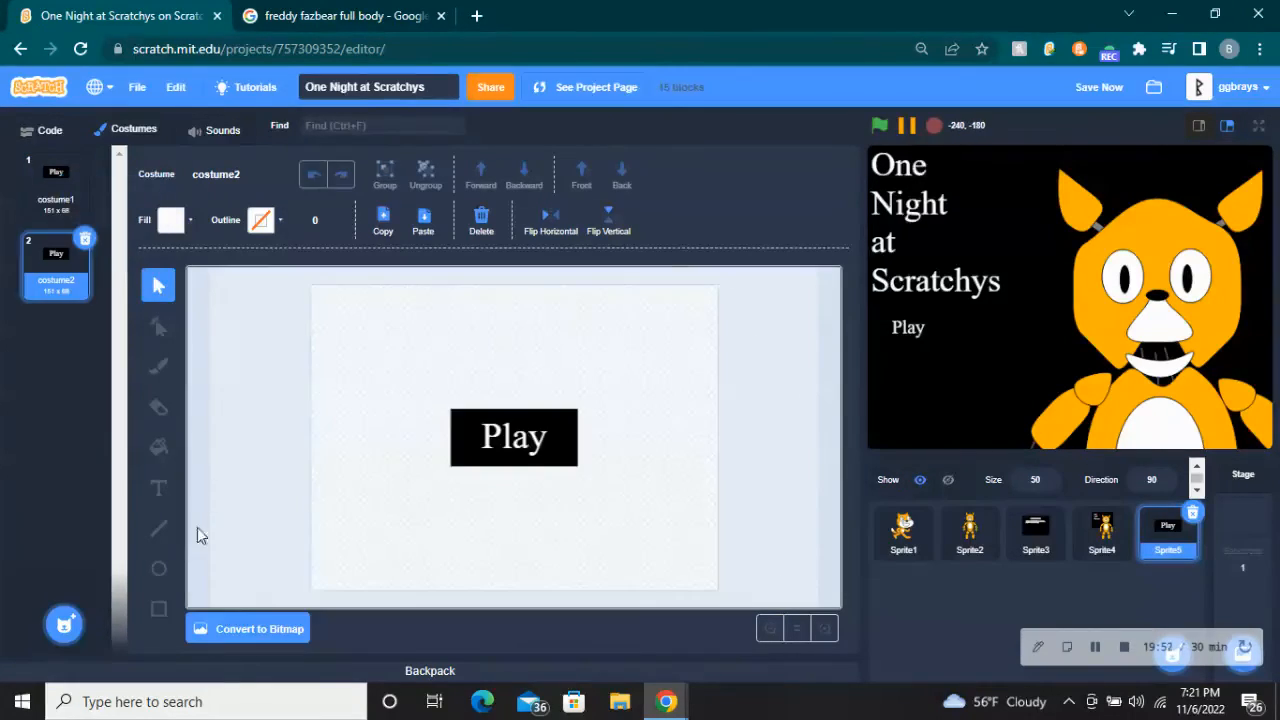
{"action": "left_click", "coordinate": [158, 568]}
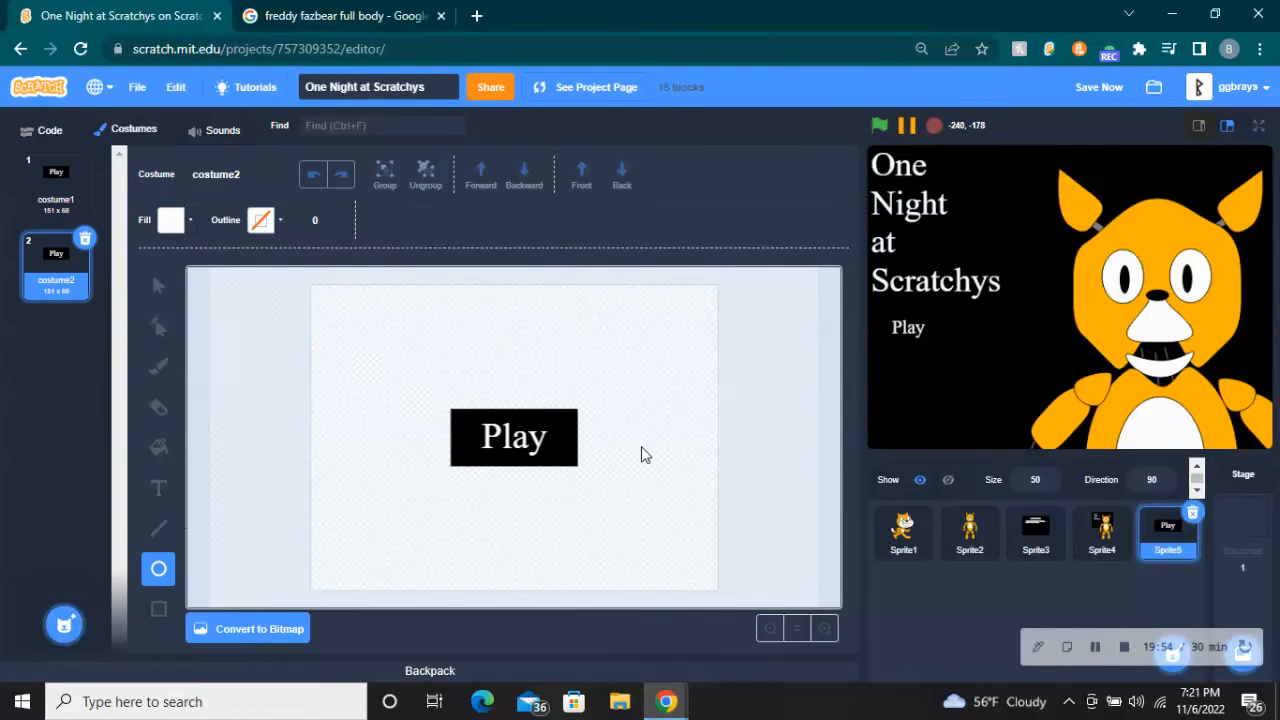
{"action": "left_click_drag", "start_coordinate": [629, 452], "coordinate": [629, 452]}
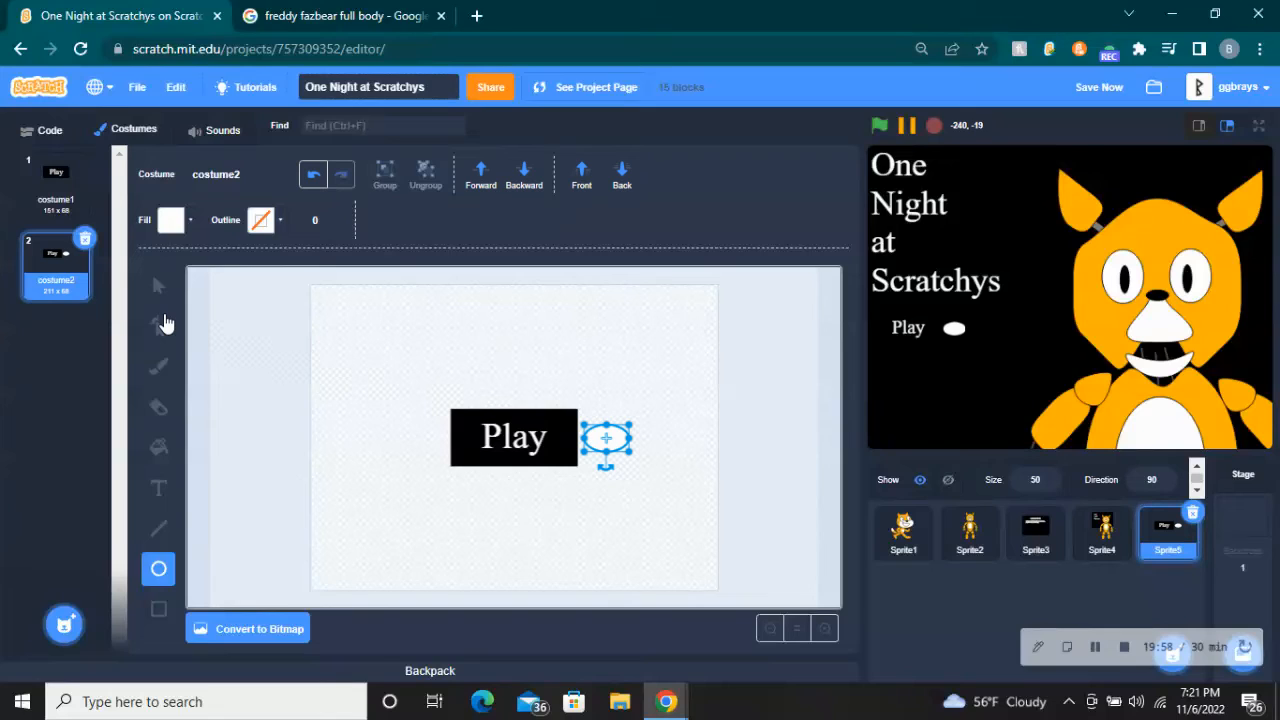
Step: Reshape the white ellipse into a left-pointing triangle by deleting its right node and making the other three nodes pointed
{"action": "left_click", "coordinate": [163, 323]}
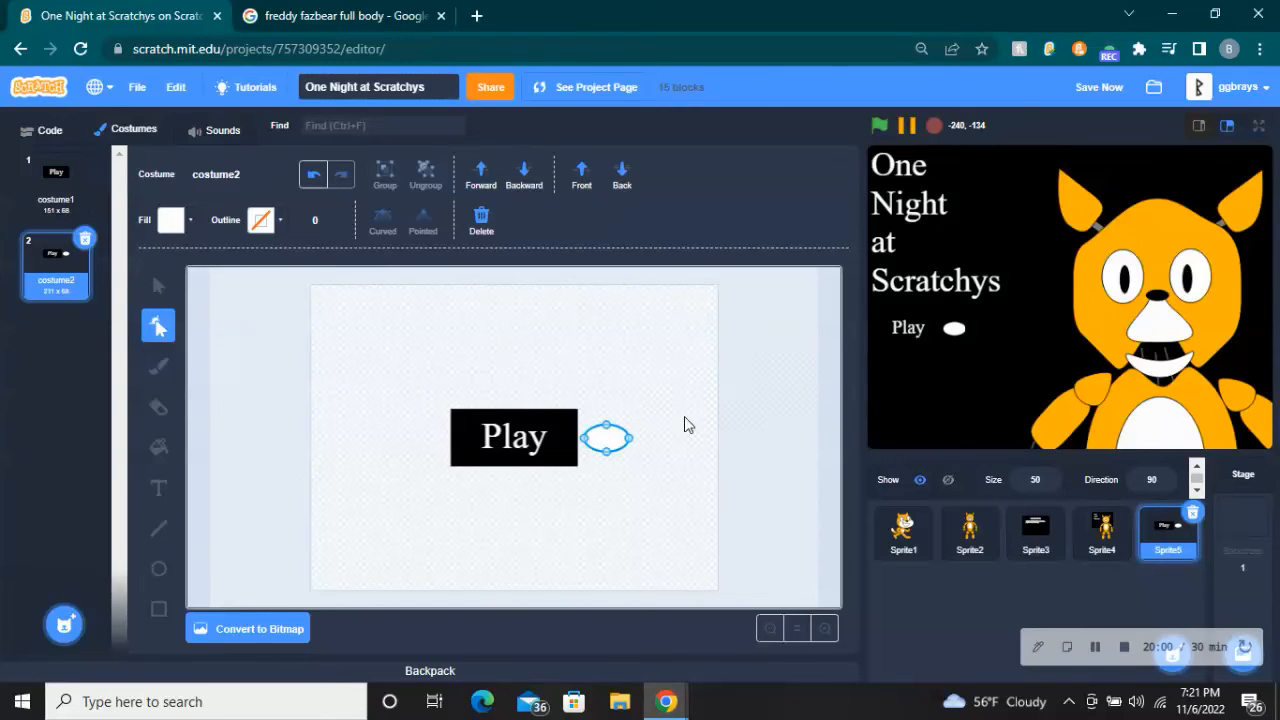
{"action": "left_click_drag", "start_coordinate": [585, 440], "coordinate": [599, 439]}
{"action": "left_click", "coordinate": [313, 174]}
{"action": "left_click", "coordinate": [585, 440]}
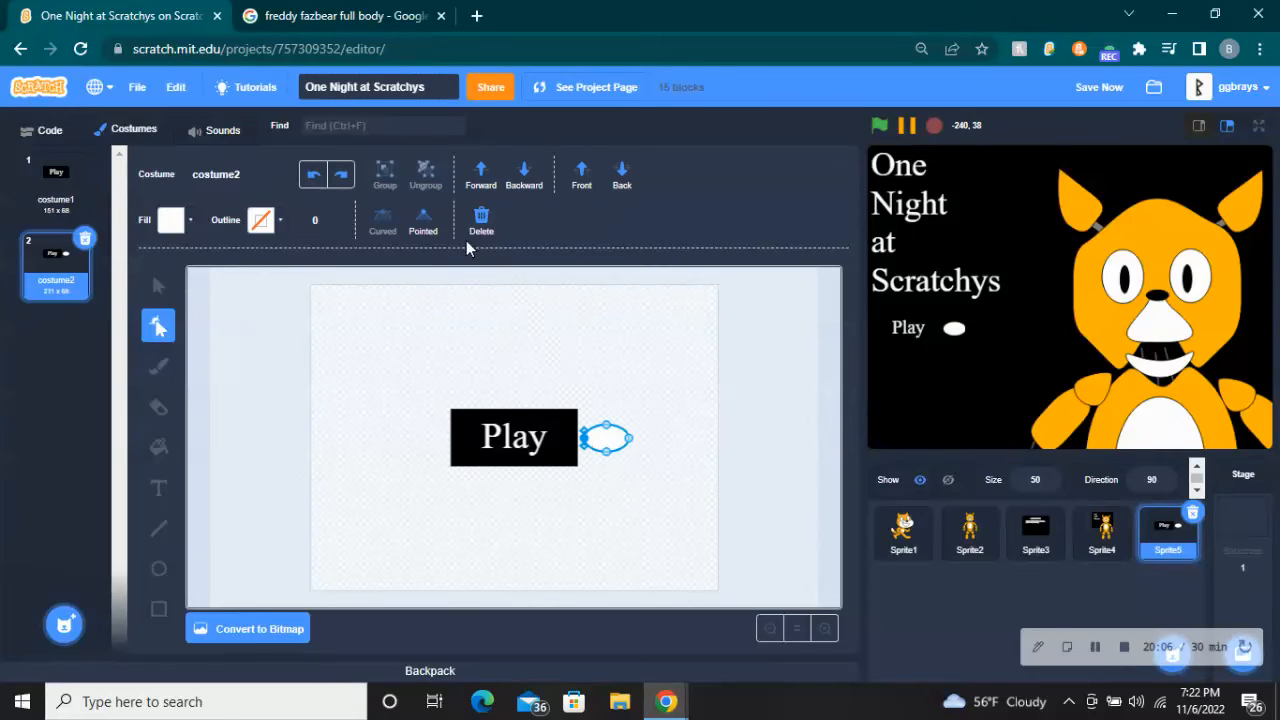
{"action": "left_click", "coordinate": [425, 225]}
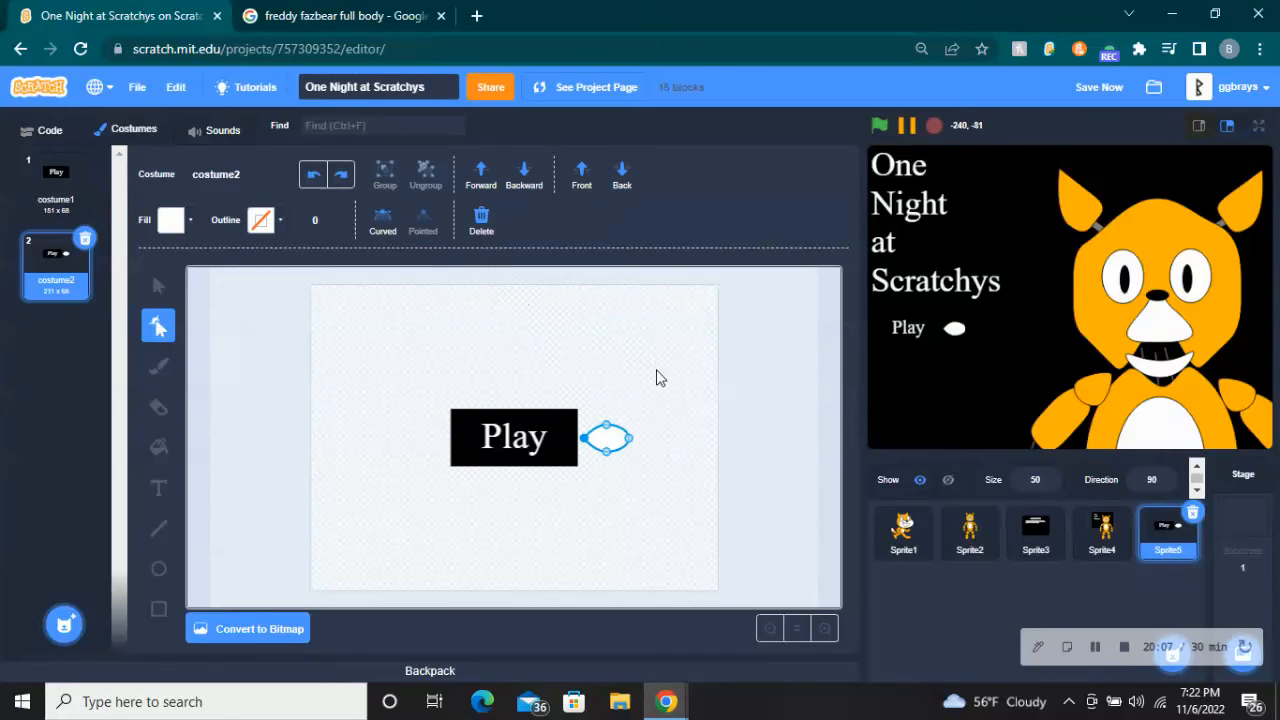
{"action": "left_click", "coordinate": [627, 438]}
{"action": "key", "text": "Delete"}
{"action": "left_click", "coordinate": [606, 426]}
{"action": "left_click", "coordinate": [424, 222]}
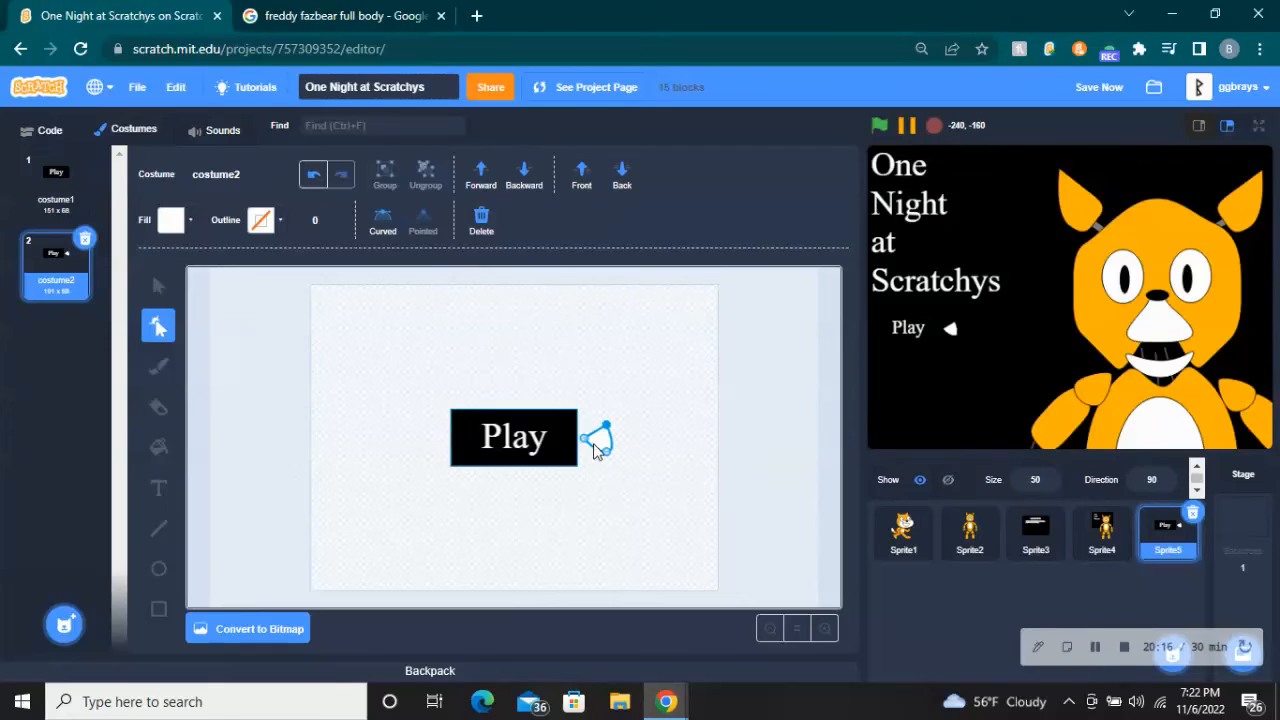
{"action": "left_click", "coordinate": [594, 451]}
{"action": "left_click", "coordinate": [434, 236]}
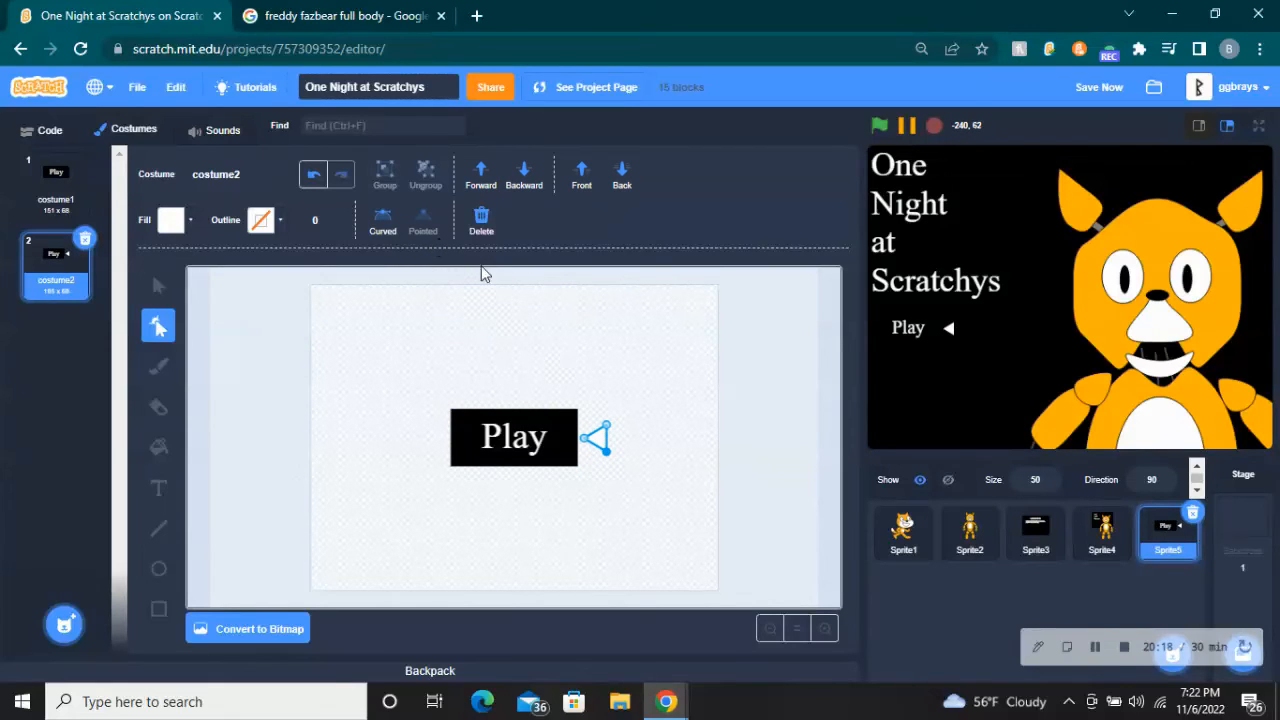
{"action": "left_click", "coordinate": [637, 384]}
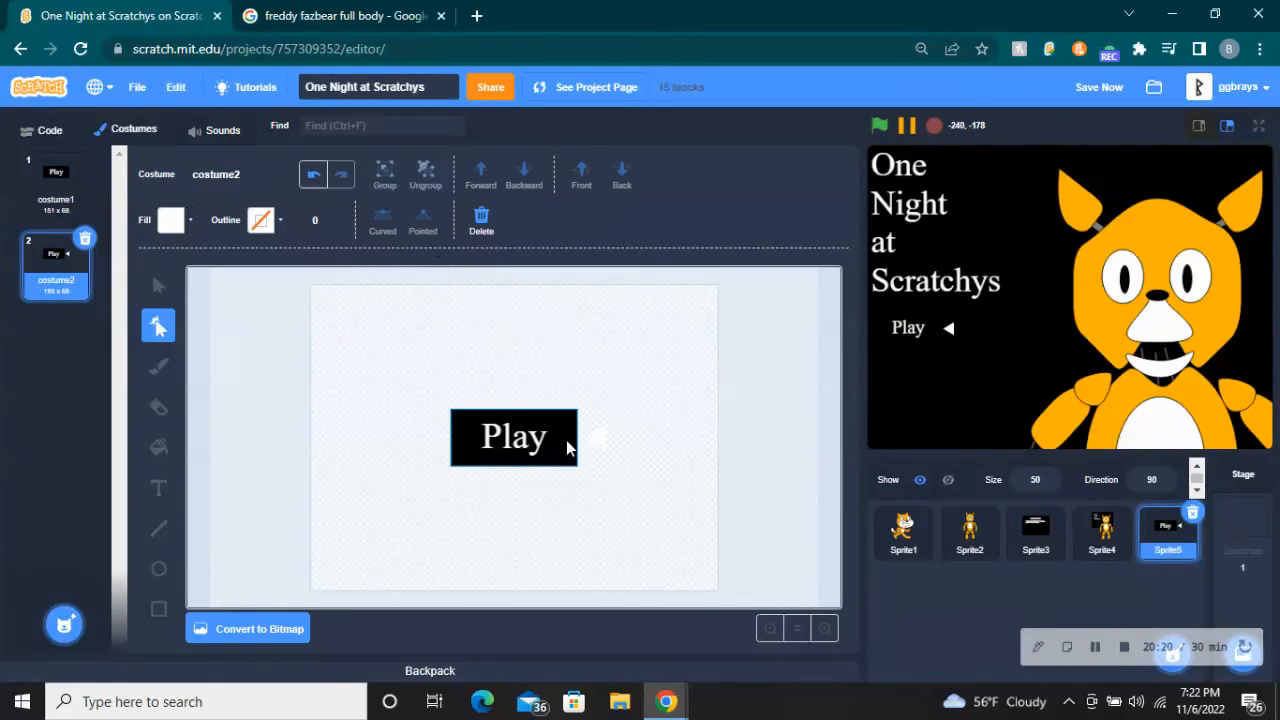
Step: Start a "when green flag clicked" script for Sprite5 that goes to x: -192 y: -37
{"action": "left_click", "coordinate": [38, 132]}
{"action": "left_click", "coordinate": [25, 282]}
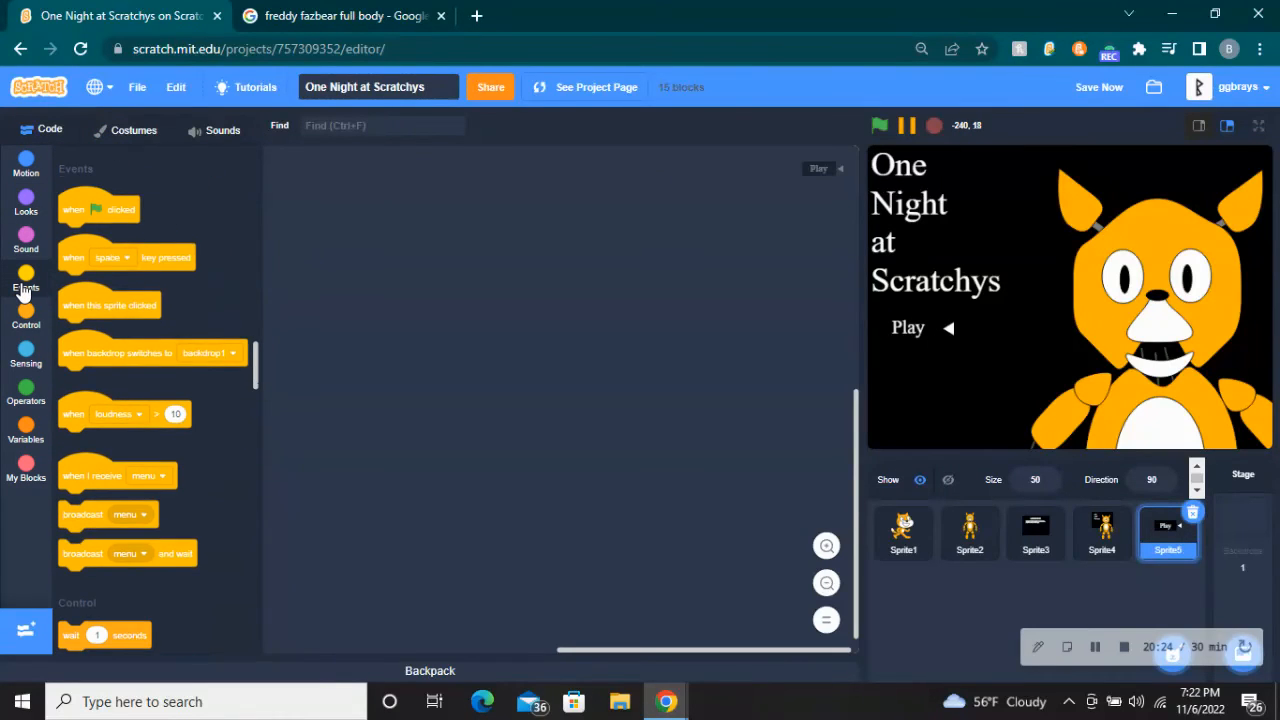
{"action": "left_click_drag", "start_coordinate": [86, 198], "coordinate": [373, 202]}
{"action": "left_click", "coordinate": [21, 174]}
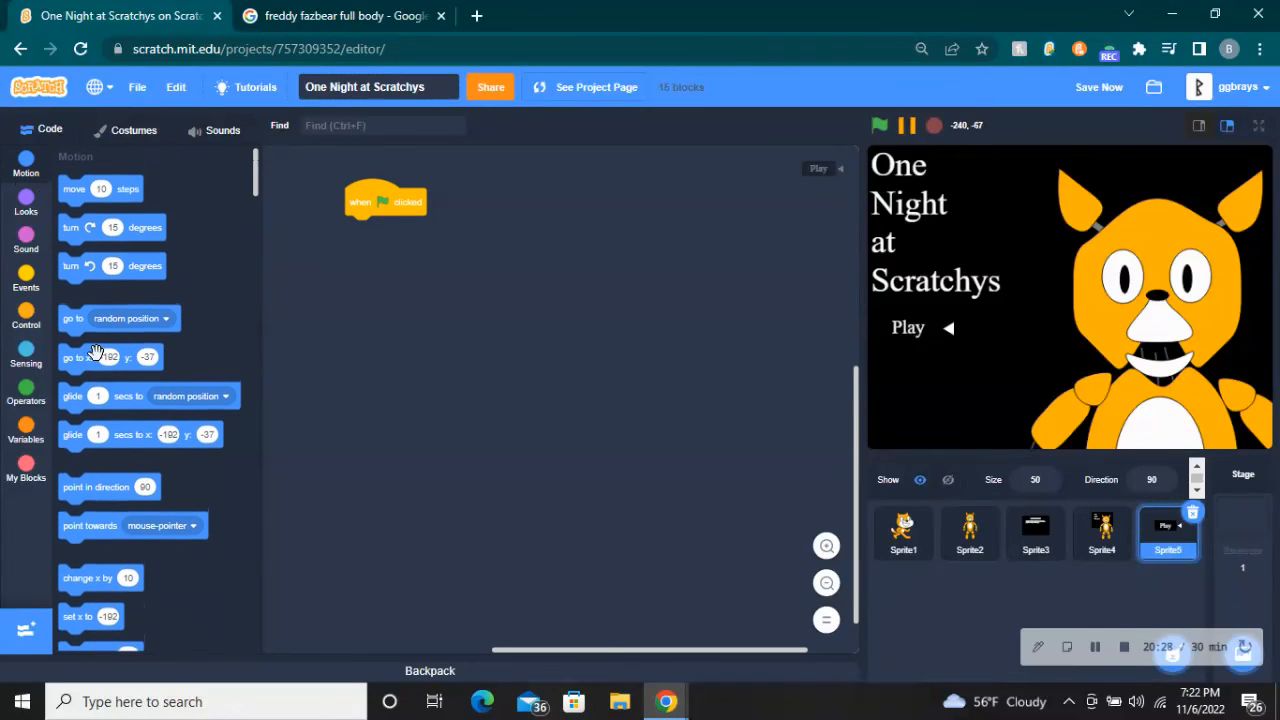
{"action": "left_click_drag", "start_coordinate": [74, 358], "coordinate": [362, 256]}
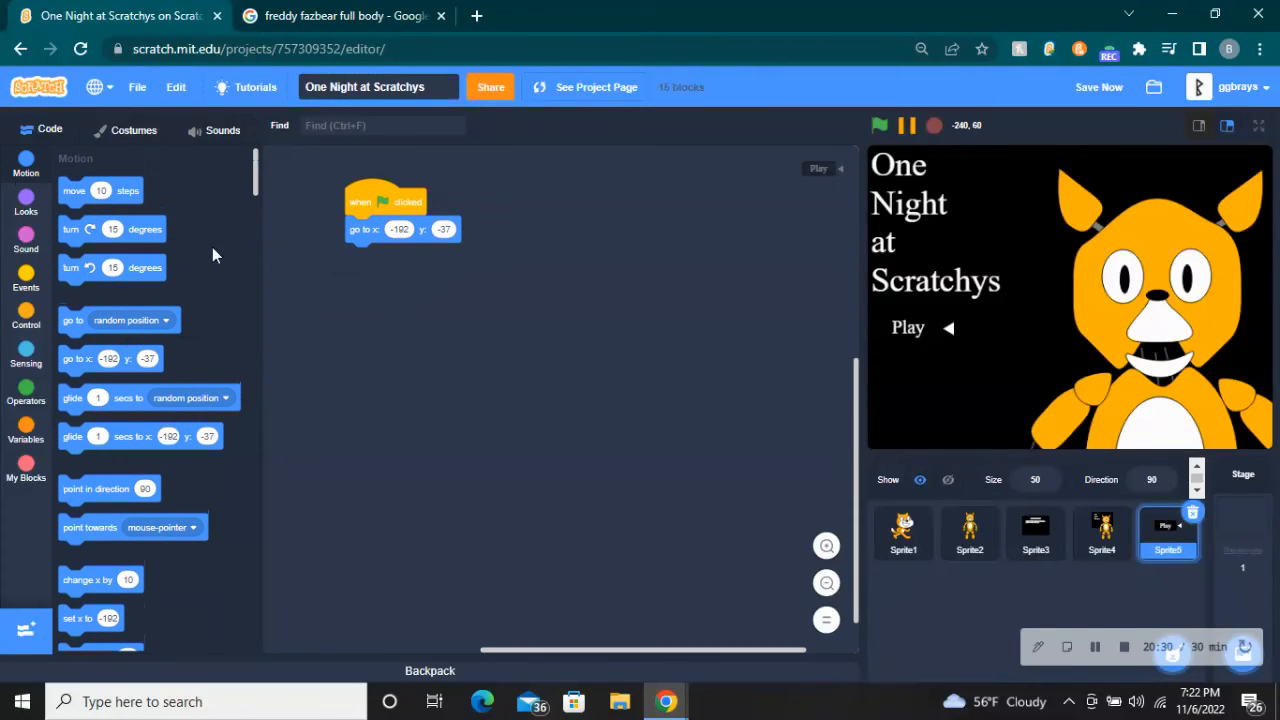
Step: Add a hide block below the go to block in Sprite5's green flag script
{"action": "left_click", "coordinate": [27, 208]}
{"action": "scroll", "coordinate": [183, 343], "scroll_direction": "down", "scroll_amount": 5}
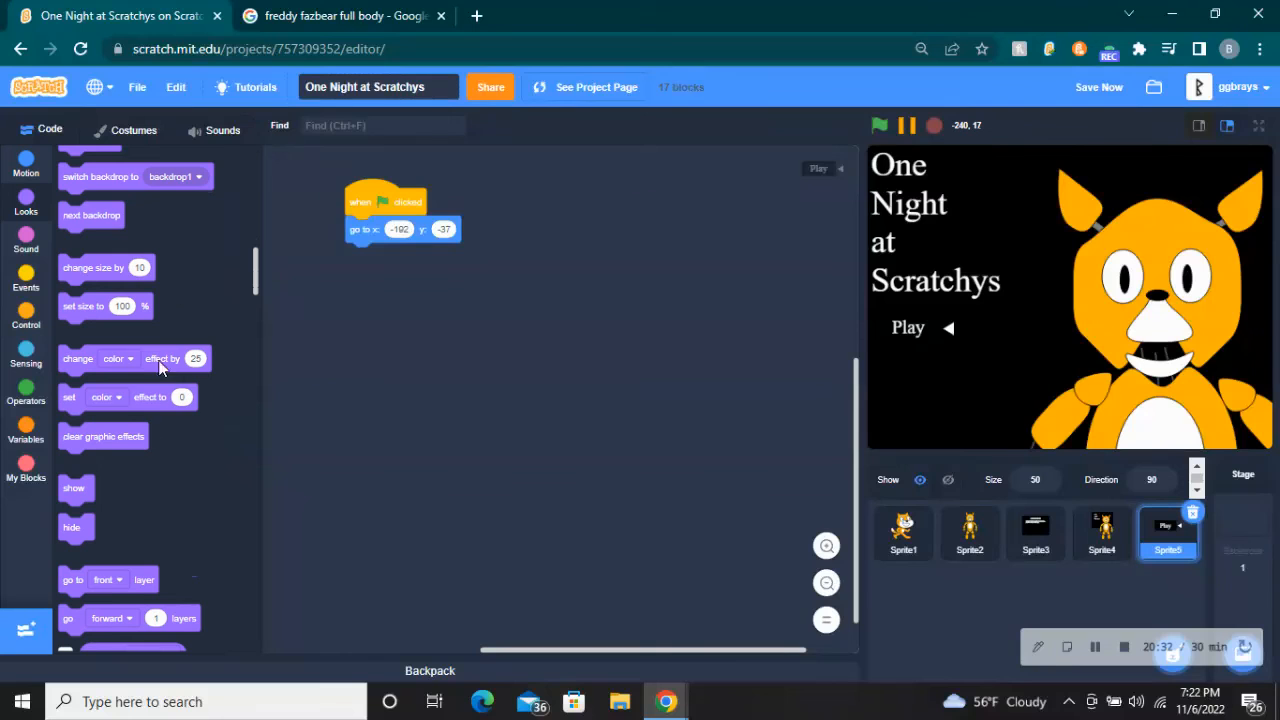
{"action": "left_click_drag", "start_coordinate": [72, 520], "coordinate": [360, 258]}
Step: Create a second script for Sprite5 that shows the sprite when it receives the "menu" message
{"action": "left_click", "coordinate": [26, 287]}
{"action": "left_click_drag", "start_coordinate": [95, 466], "coordinate": [425, 371]}
{"action": "left_click", "coordinate": [26, 203]}
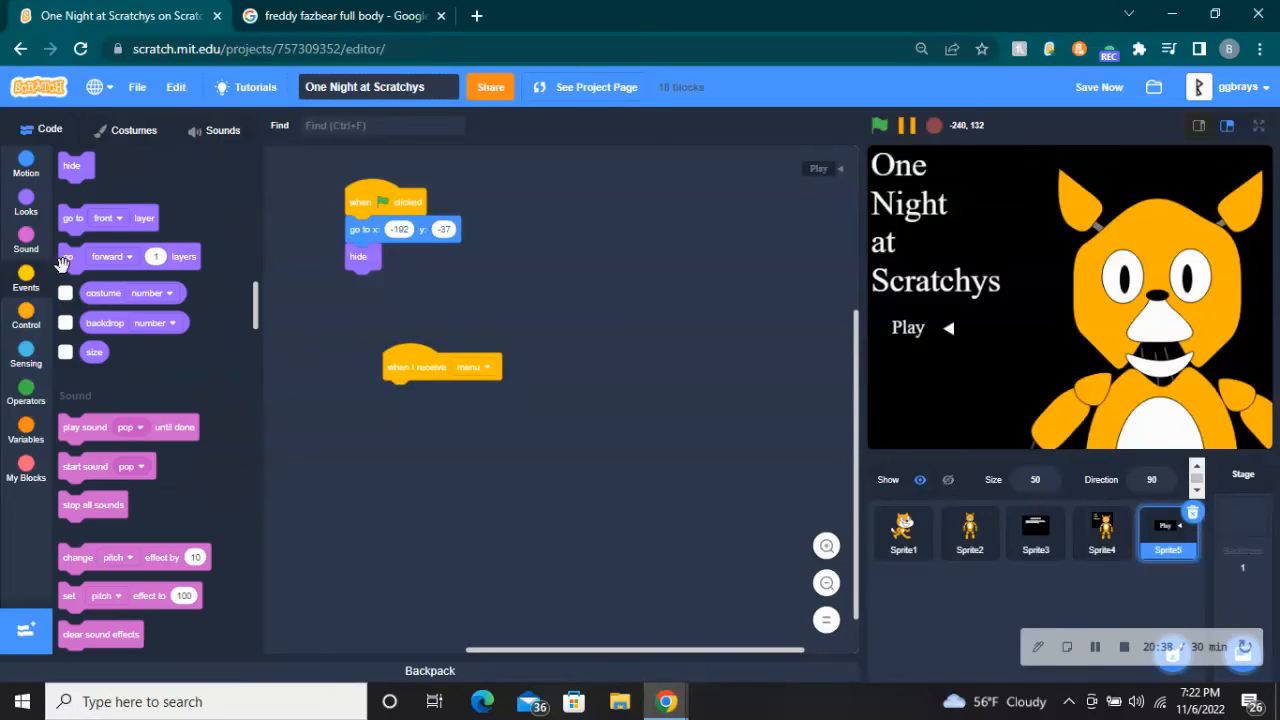
{"action": "scroll", "coordinate": [177, 300], "scroll_direction": "down", "scroll_amount": 5}
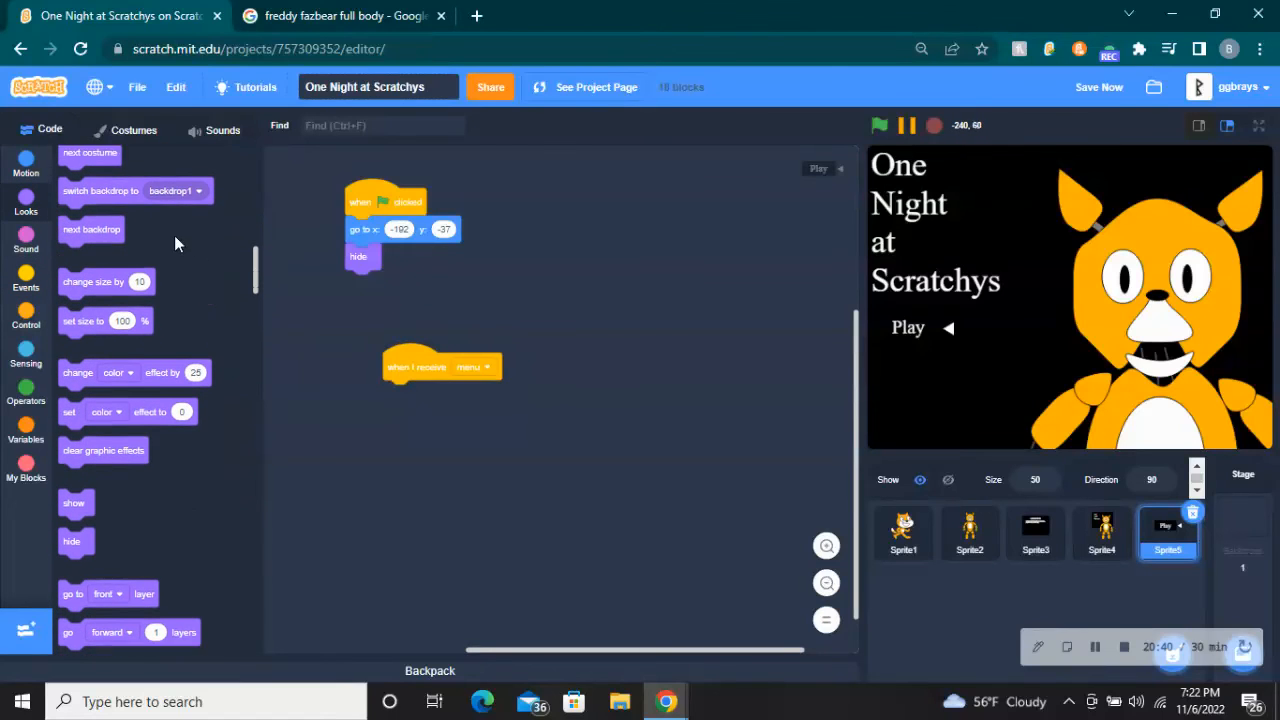
{"action": "left_click_drag", "start_coordinate": [76, 490], "coordinate": [452, 396]}
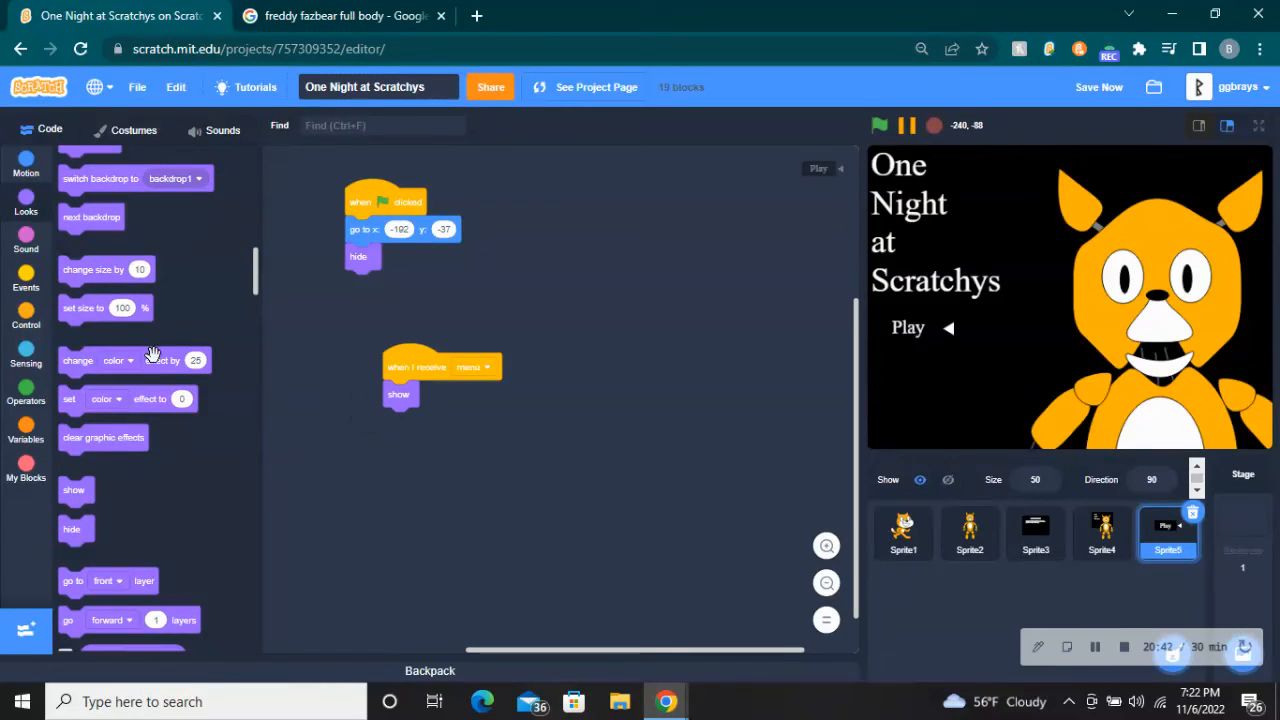
Step: Below show, add a forever loop with an if-else that switches to costume2 when touching the mouse-pointer
{"action": "left_click", "coordinate": [26, 318]}
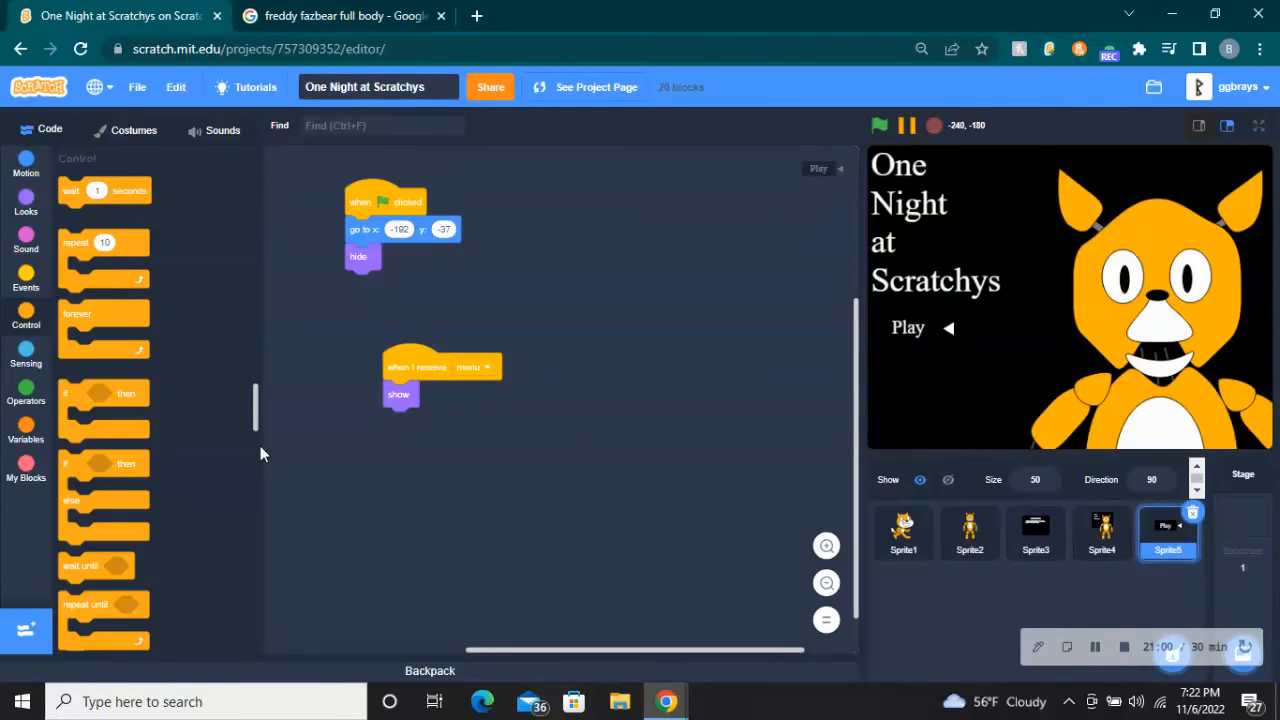
{"action": "left_click_drag", "start_coordinate": [95, 304], "coordinate": [425, 420]}
{"action": "left_click_drag", "start_coordinate": [106, 460], "coordinate": [438, 445]}
{"action": "left_click", "coordinate": [27, 352]}
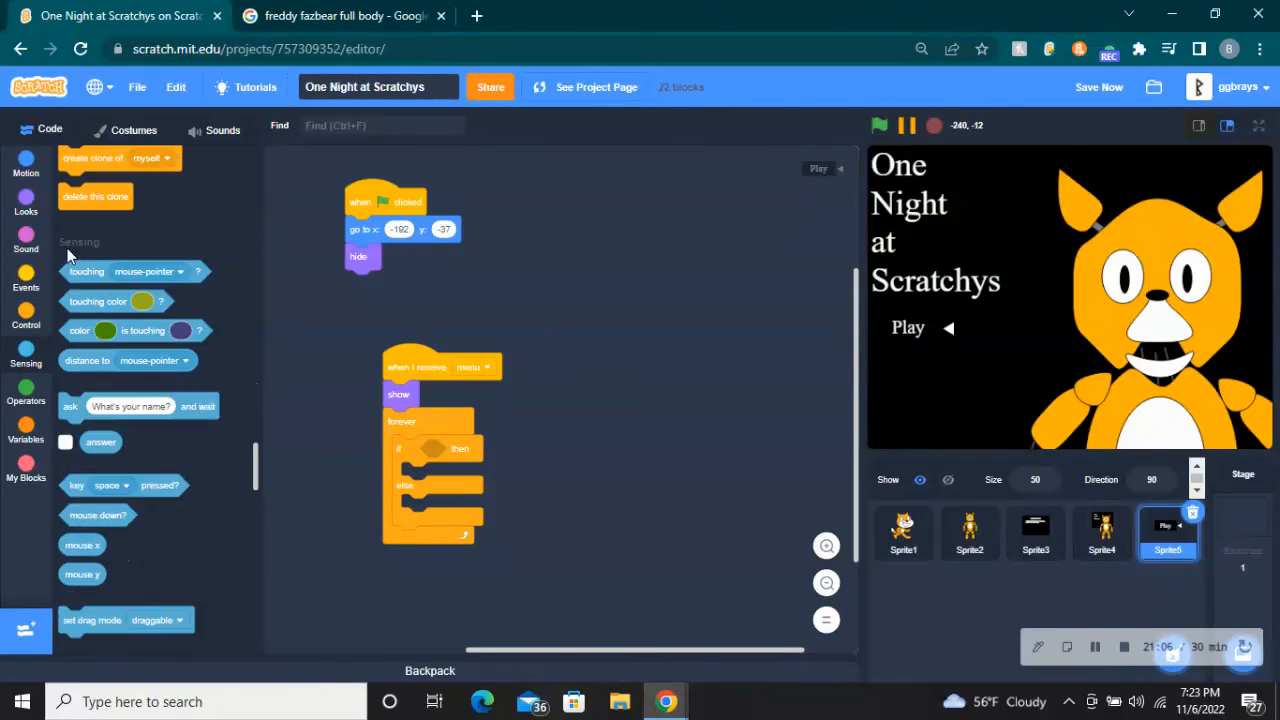
{"action": "left_click_drag", "start_coordinate": [80, 195], "coordinate": [441, 453]}
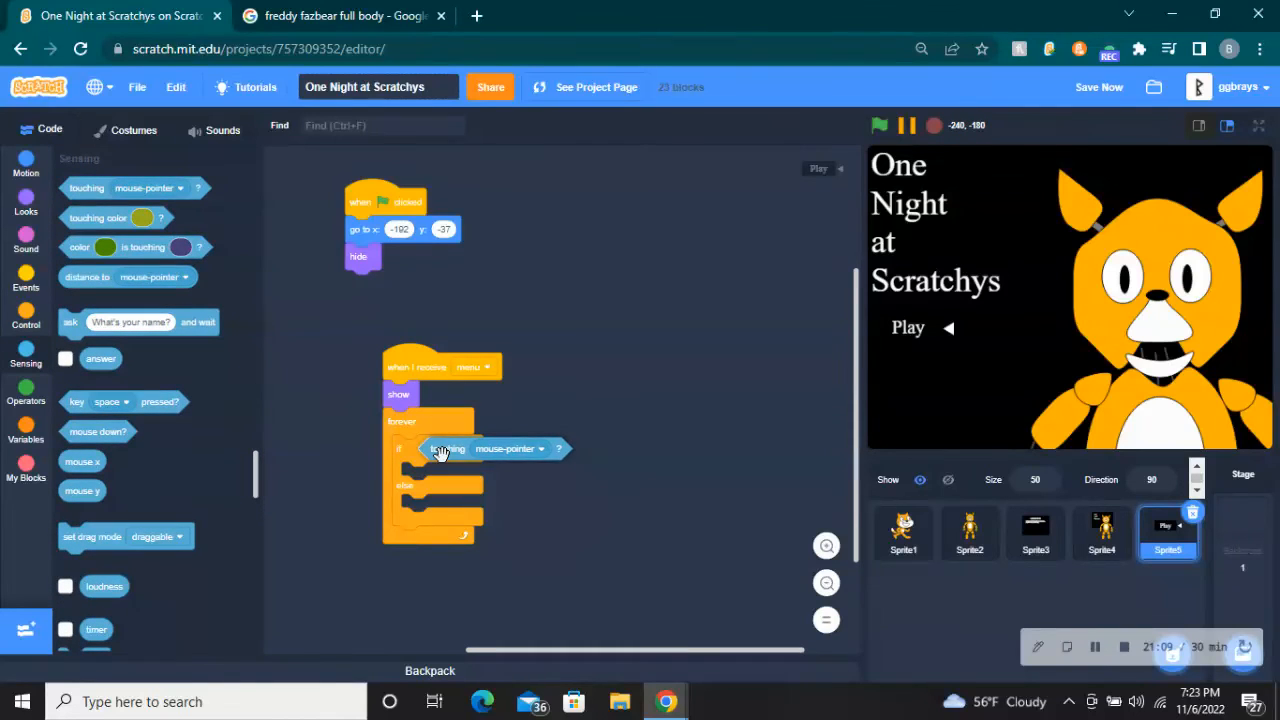
{"action": "left_click", "coordinate": [26, 203]}
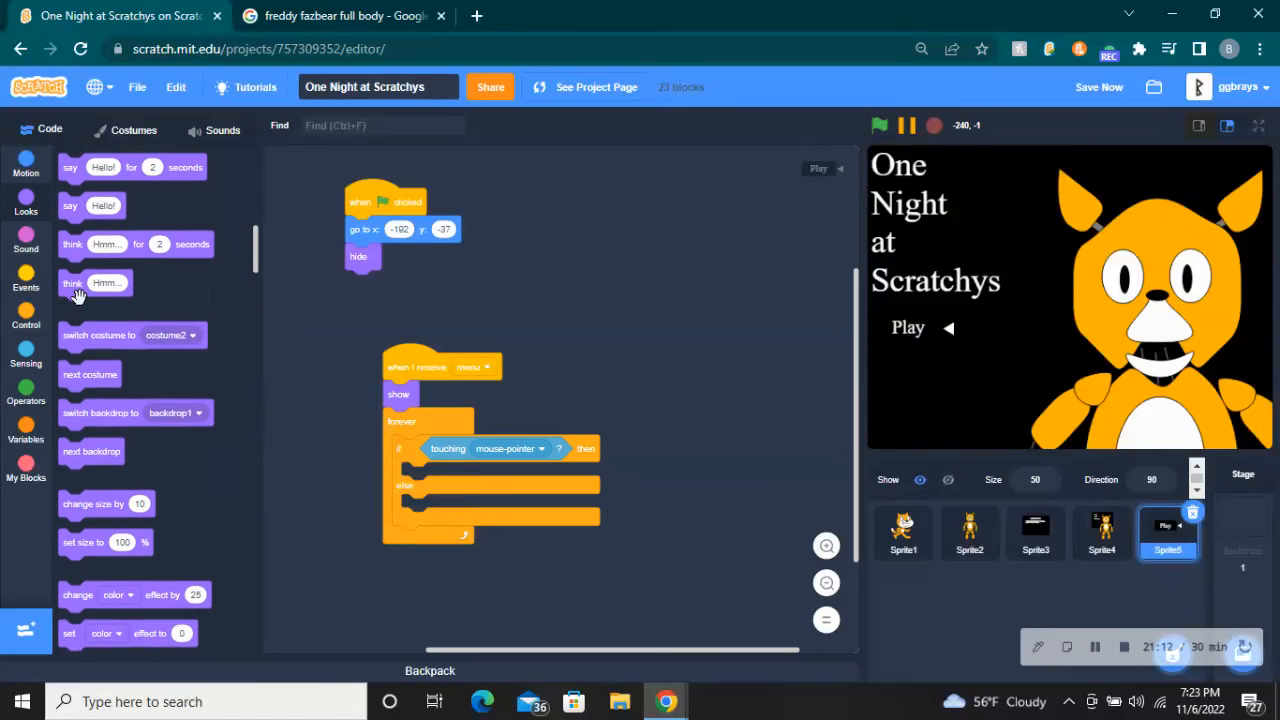
{"action": "left_click_drag", "start_coordinate": [80, 358], "coordinate": [424, 467]}
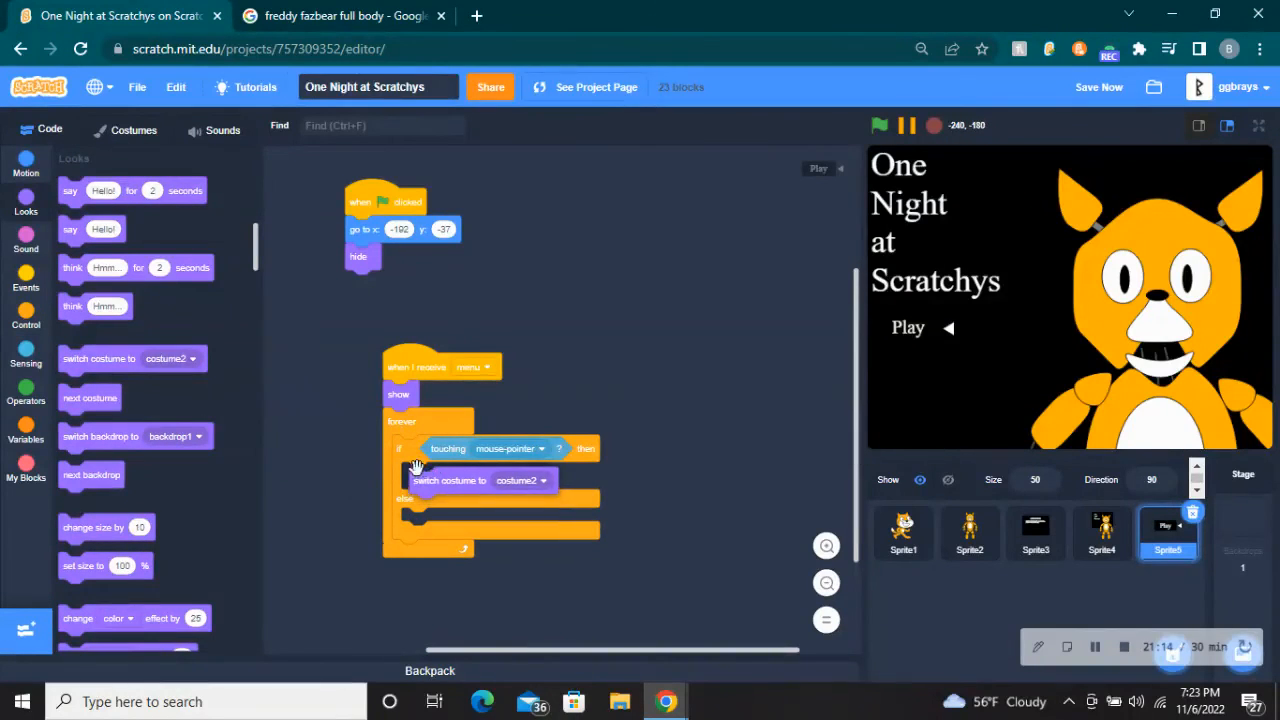
Step: Insert a switch costume to costume1 block before hide in the green flag script
{"action": "scroll", "coordinate": [97, 320], "scroll_direction": "down", "scroll_amount": 1}
{"action": "left_click_drag", "start_coordinate": [97, 320], "coordinate": [447, 258]}
{"action": "left_click", "coordinate": [449, 258]}
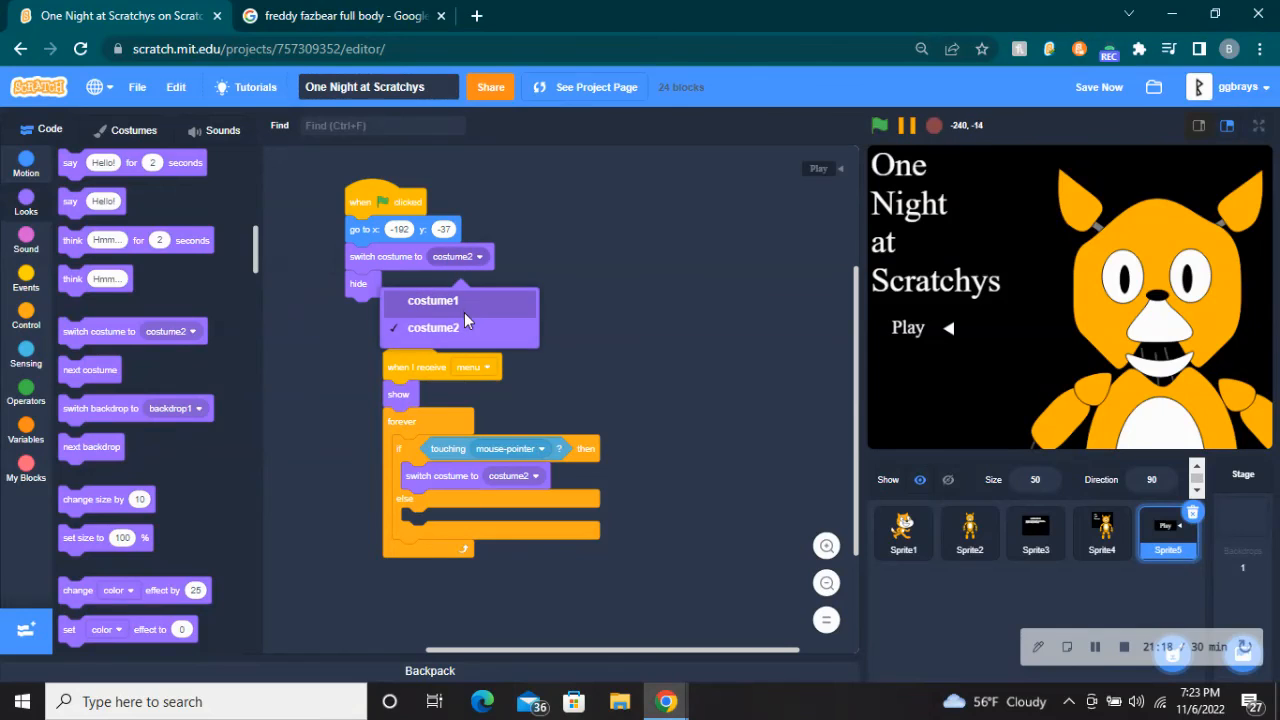
{"action": "left_click", "coordinate": [455, 325]}
Step: Fill the else branch of the menu script with a switch costume to costume1 block
{"action": "left_click_drag", "start_coordinate": [97, 335], "coordinate": [446, 526]}
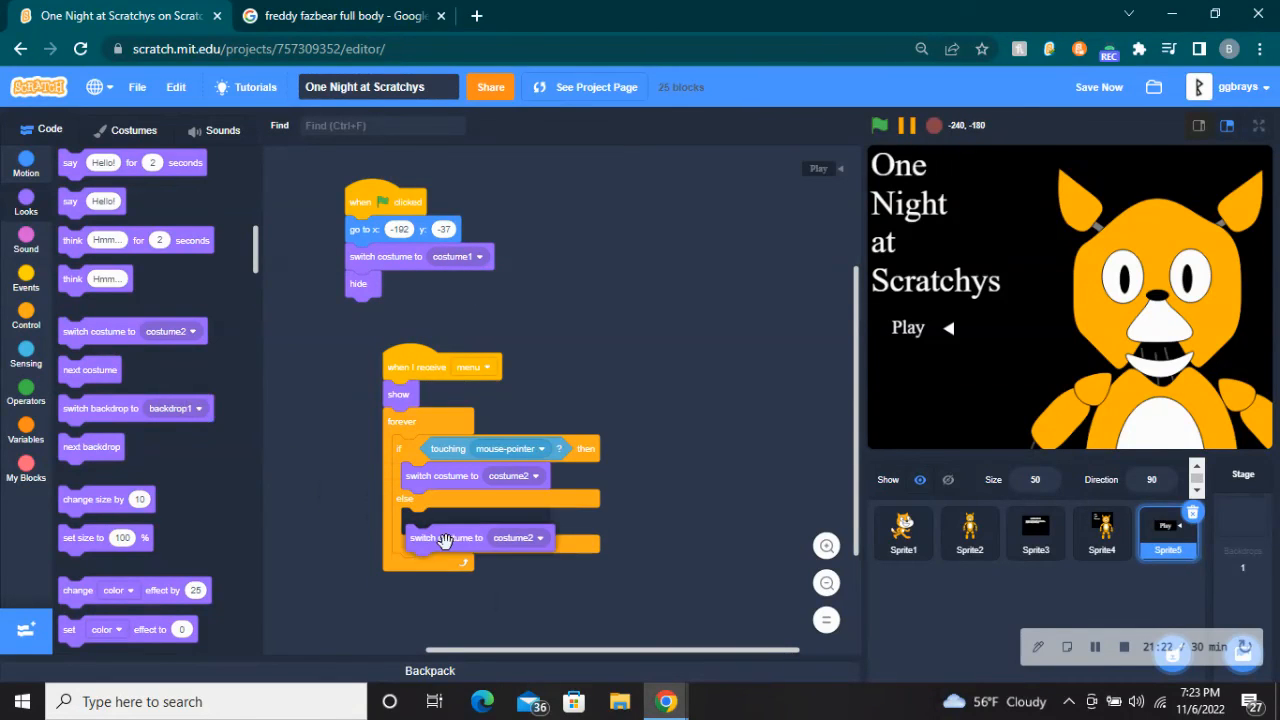
{"action": "left_click", "coordinate": [506, 528]}
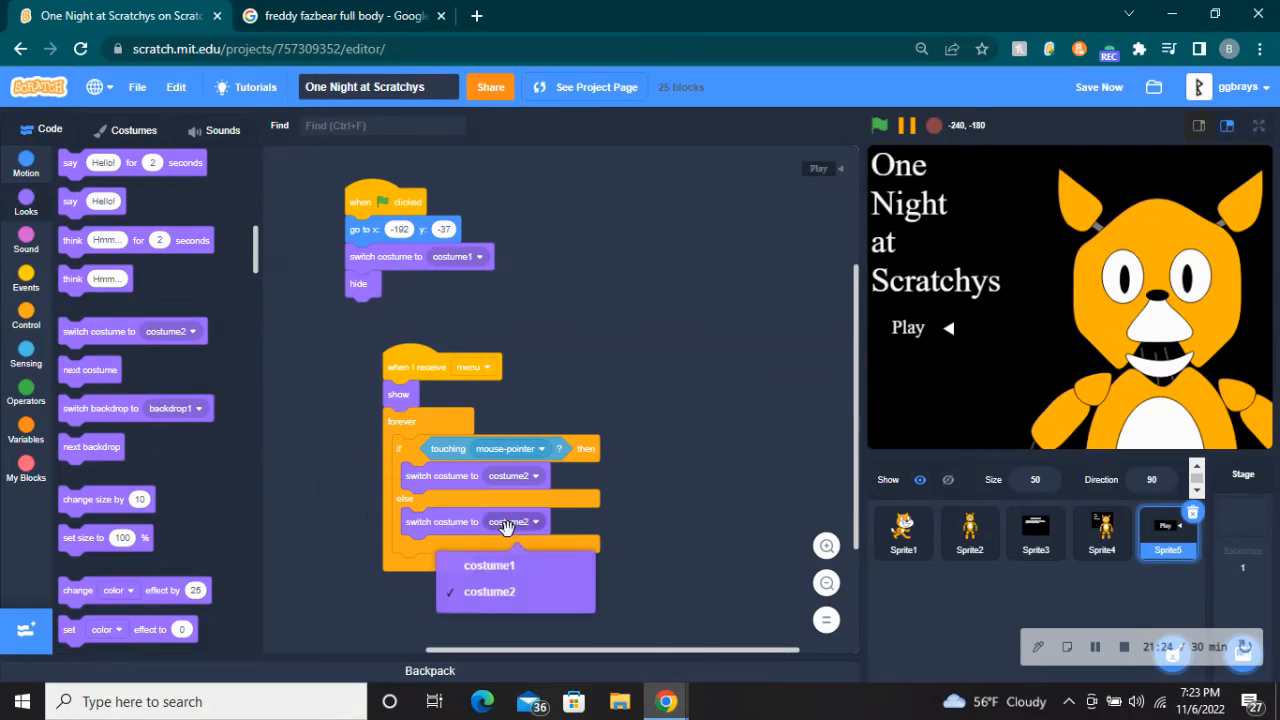
{"action": "left_click", "coordinate": [513, 566]}
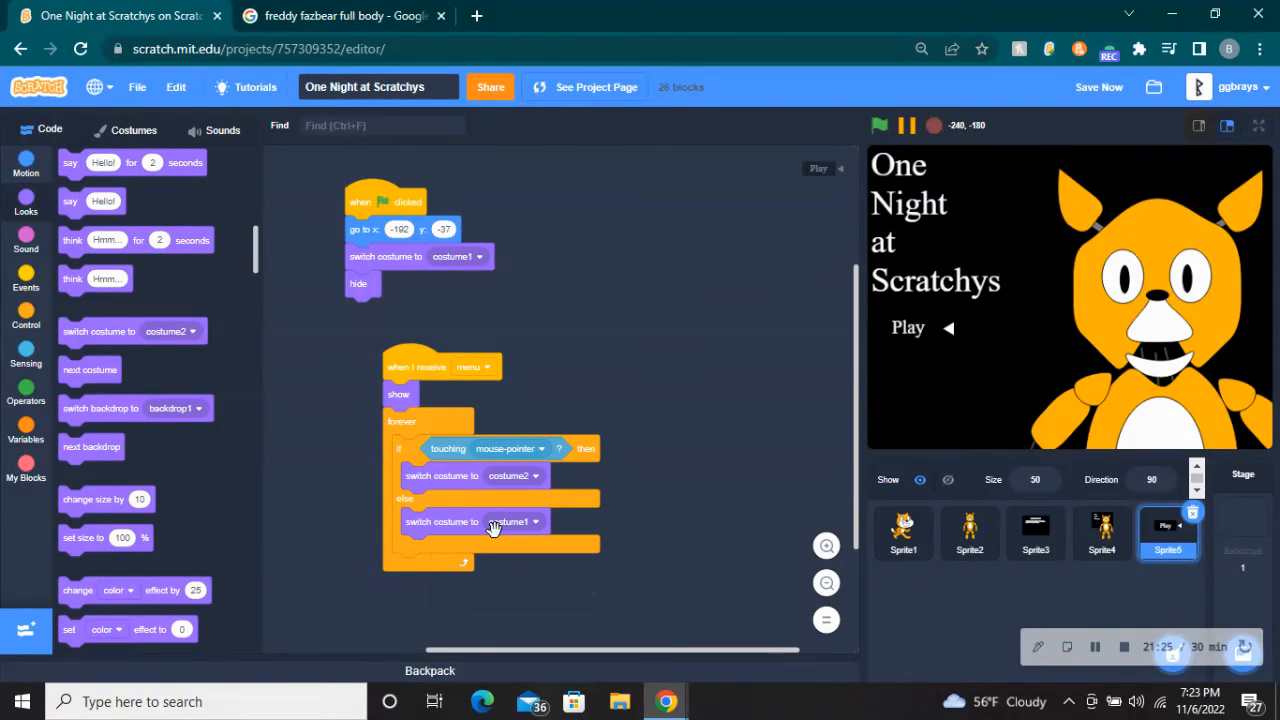
Step: Run the project and replay it in full screen to test the warning screen and the Play button's arrow, then return to the editor
{"action": "left_click", "coordinate": [880, 125]}
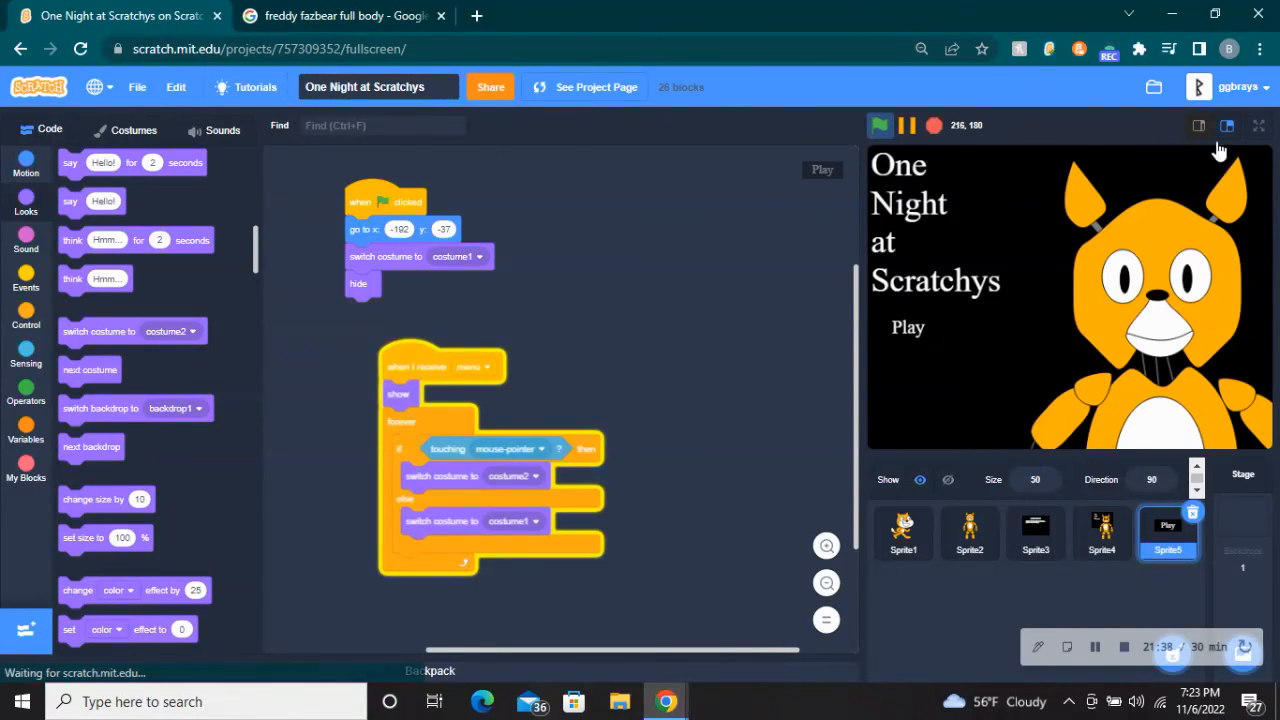
{"action": "left_click", "coordinate": [1256, 129]}
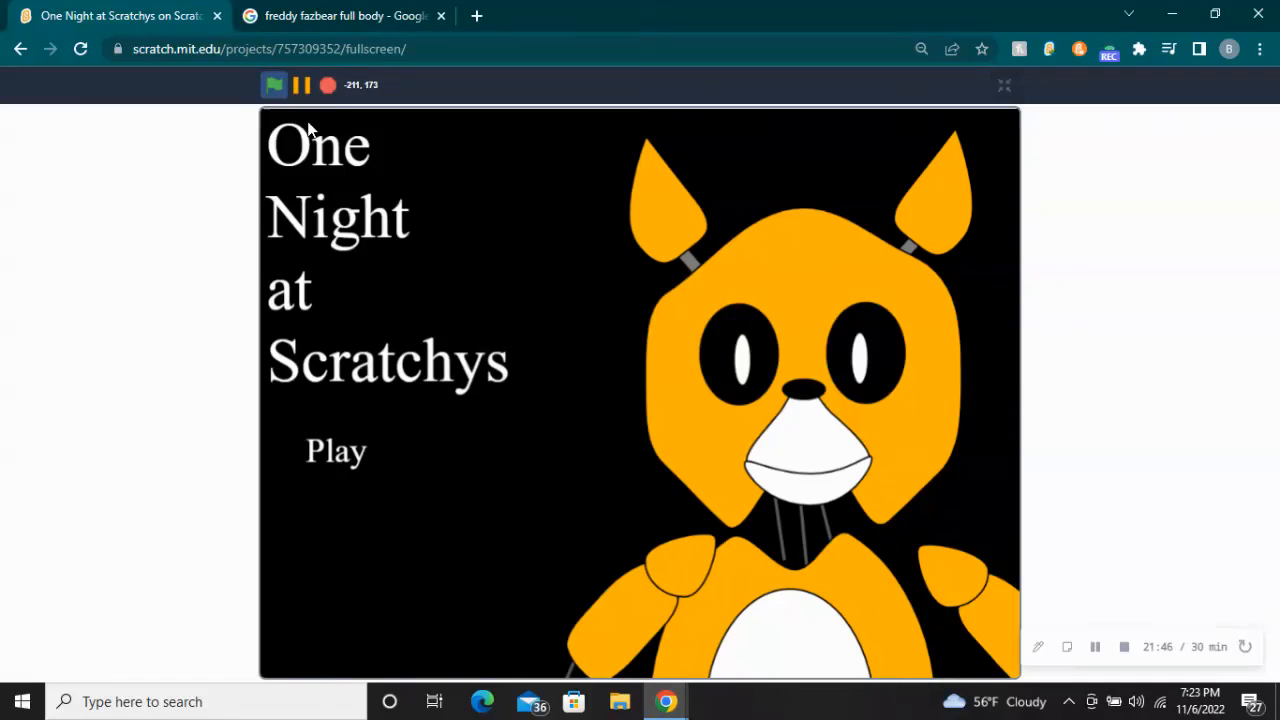
{"action": "left_click", "coordinate": [274, 85]}
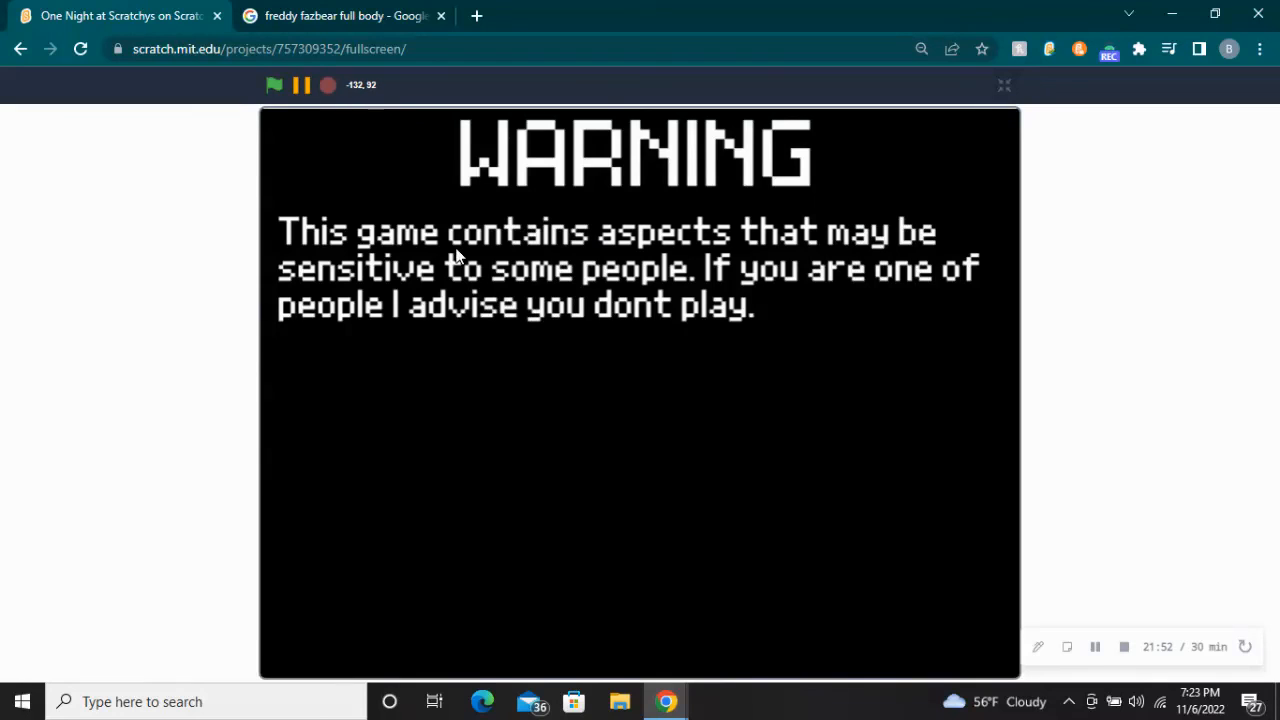
{"action": "left_click", "coordinate": [714, 389]}
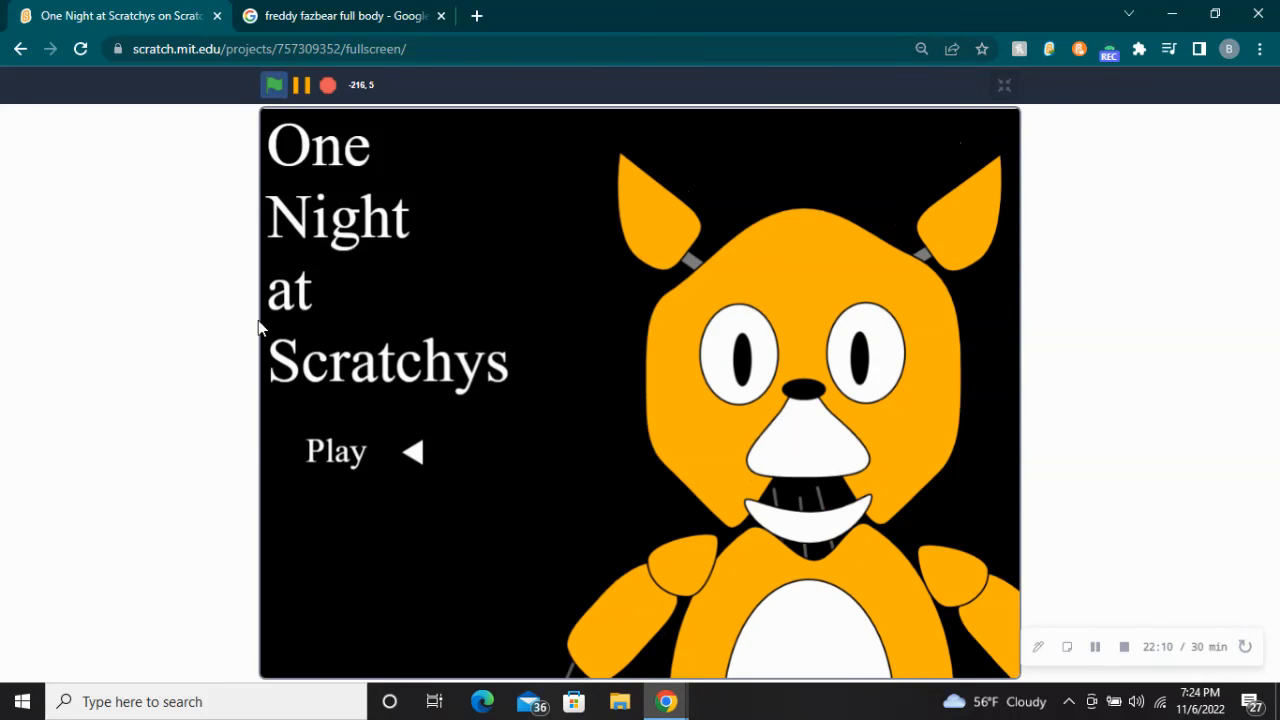
{"action": "left_click", "coordinate": [1005, 87]}
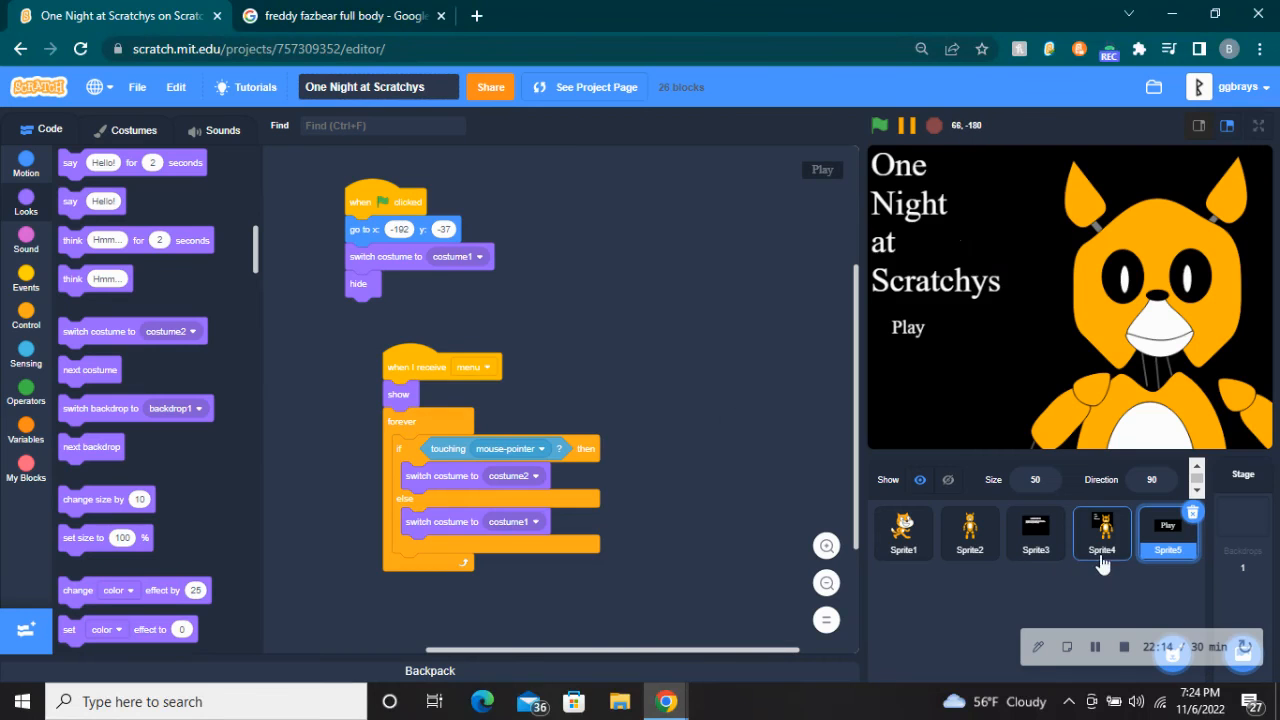